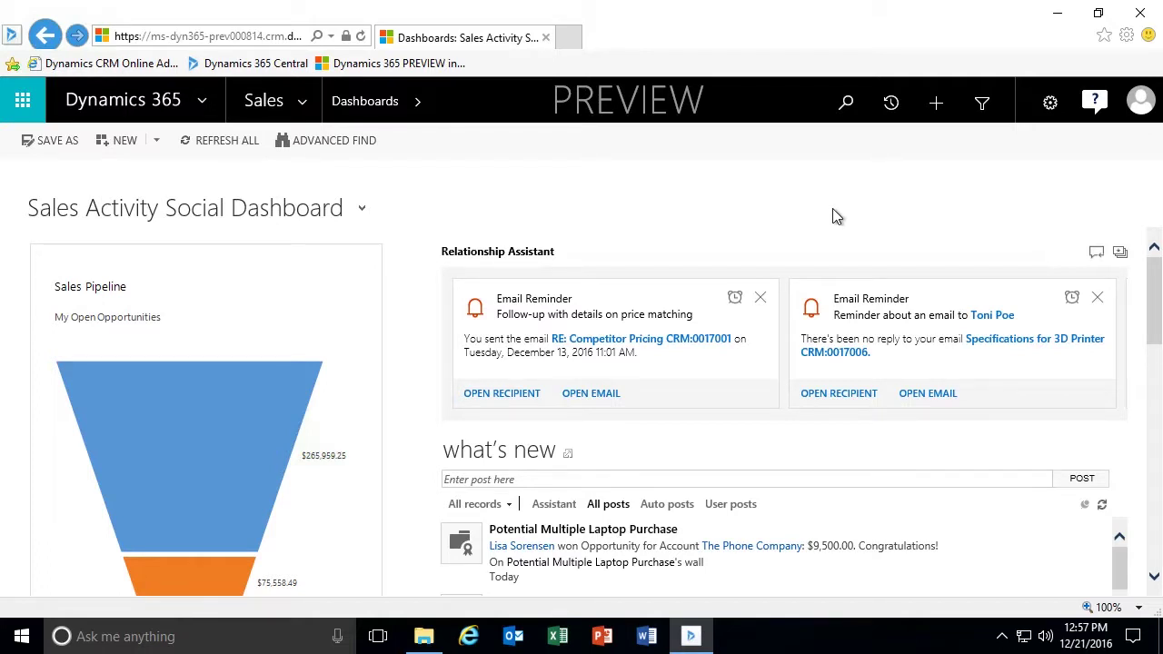
Go to Leads under Sales to show the My Open Leads view.
left_click(302, 104)
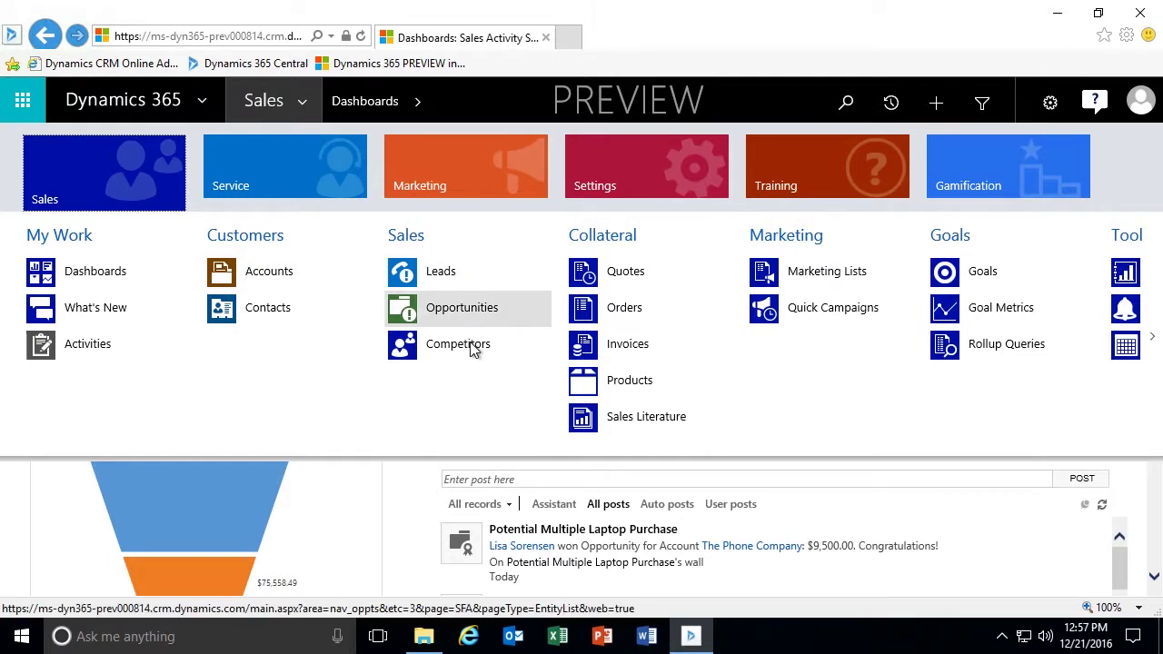
left_click(446, 280)
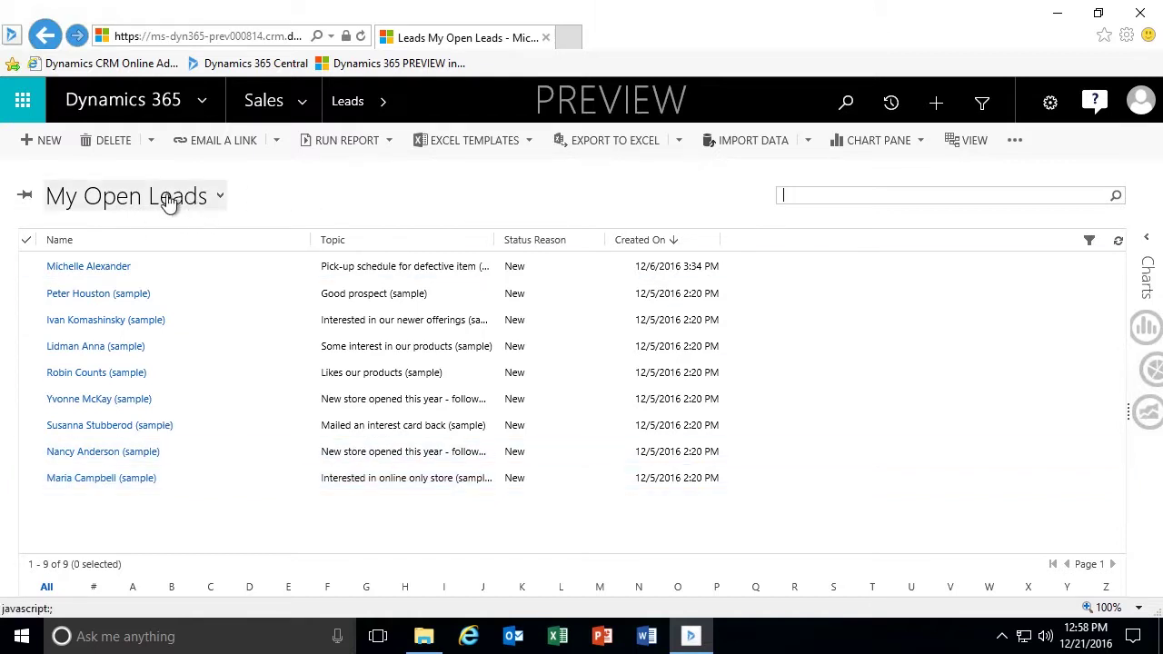
left_click(221, 200)
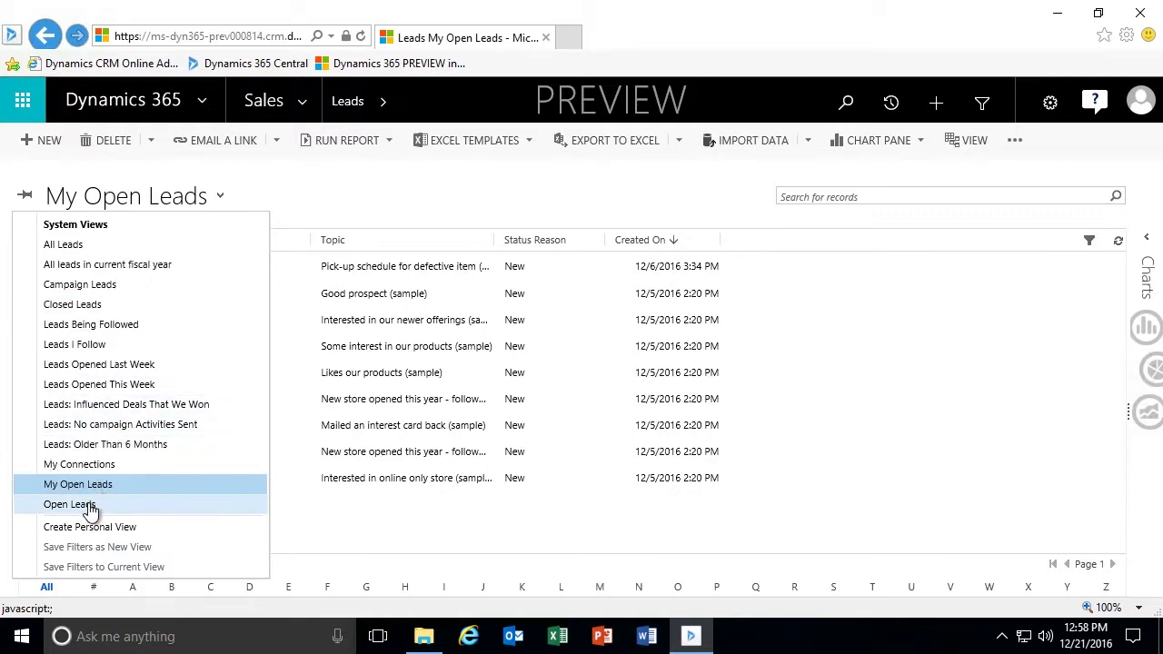
left_click(70, 505)
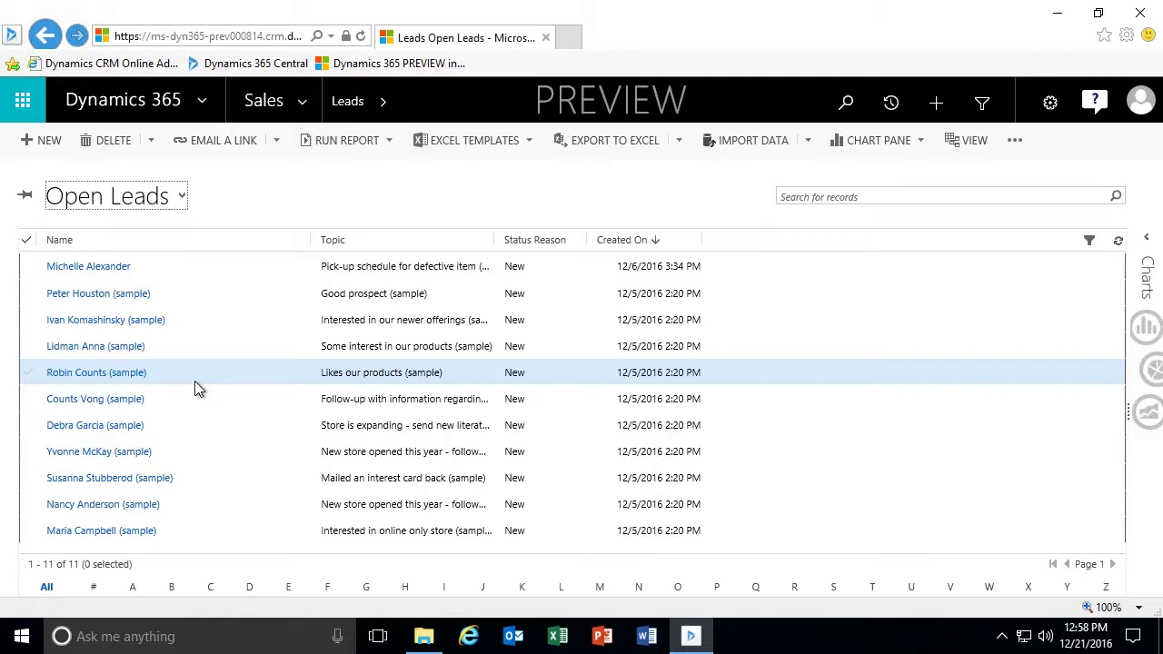
left_click(181, 198)
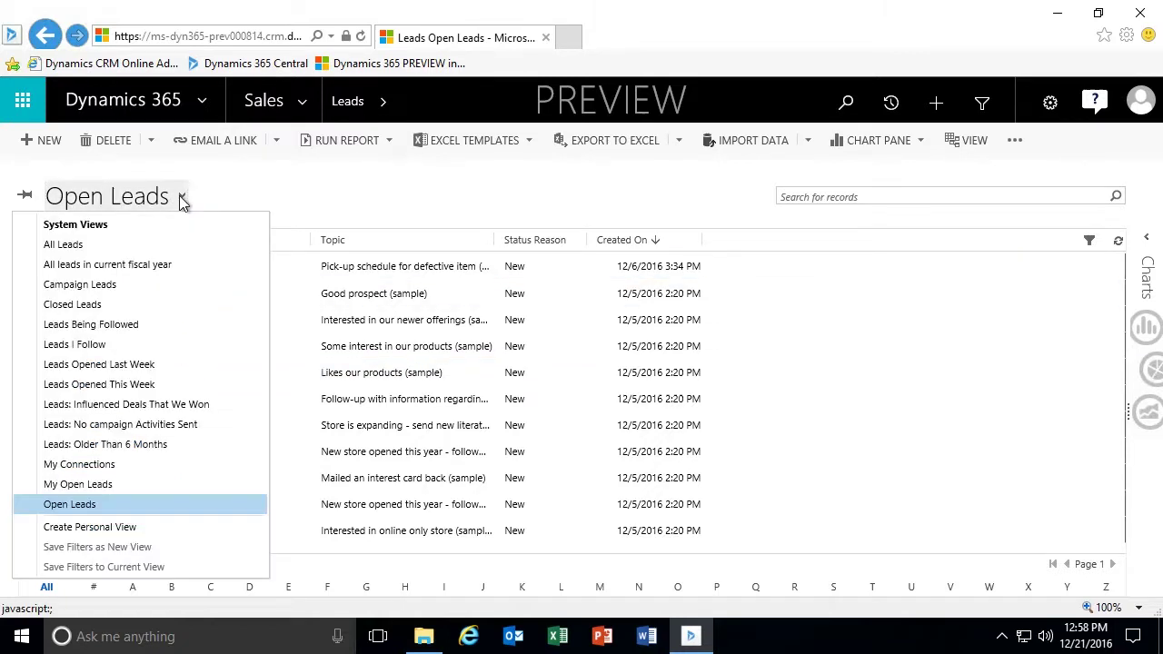
left_click(73, 305)
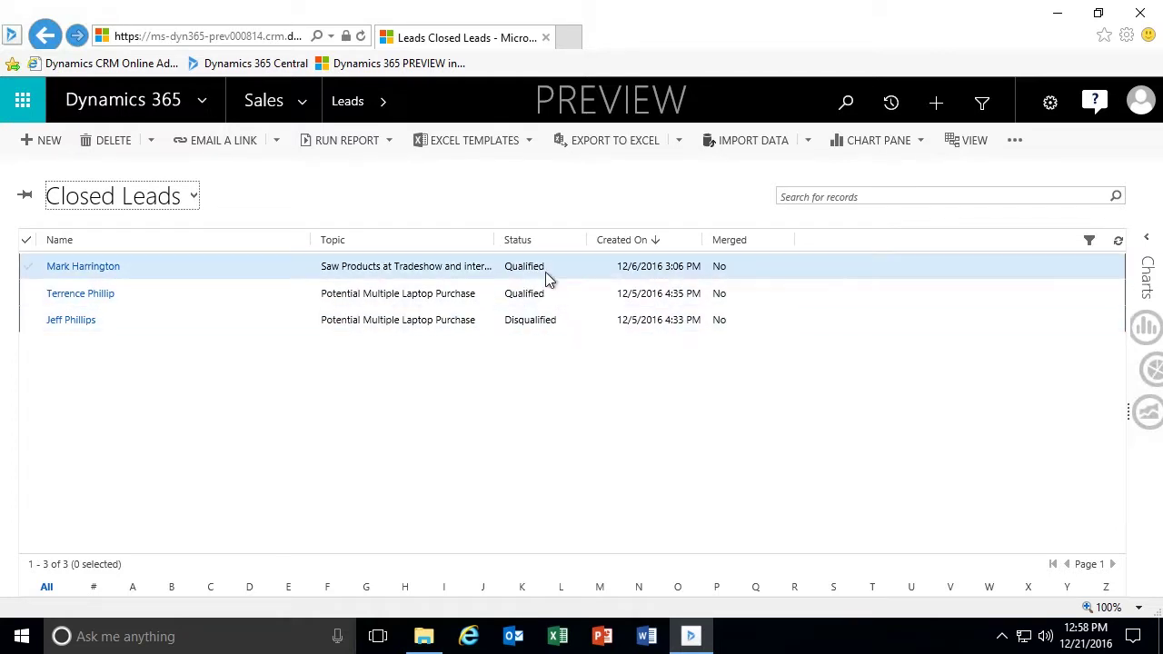
left_click(192, 197)
left_click(100, 484)
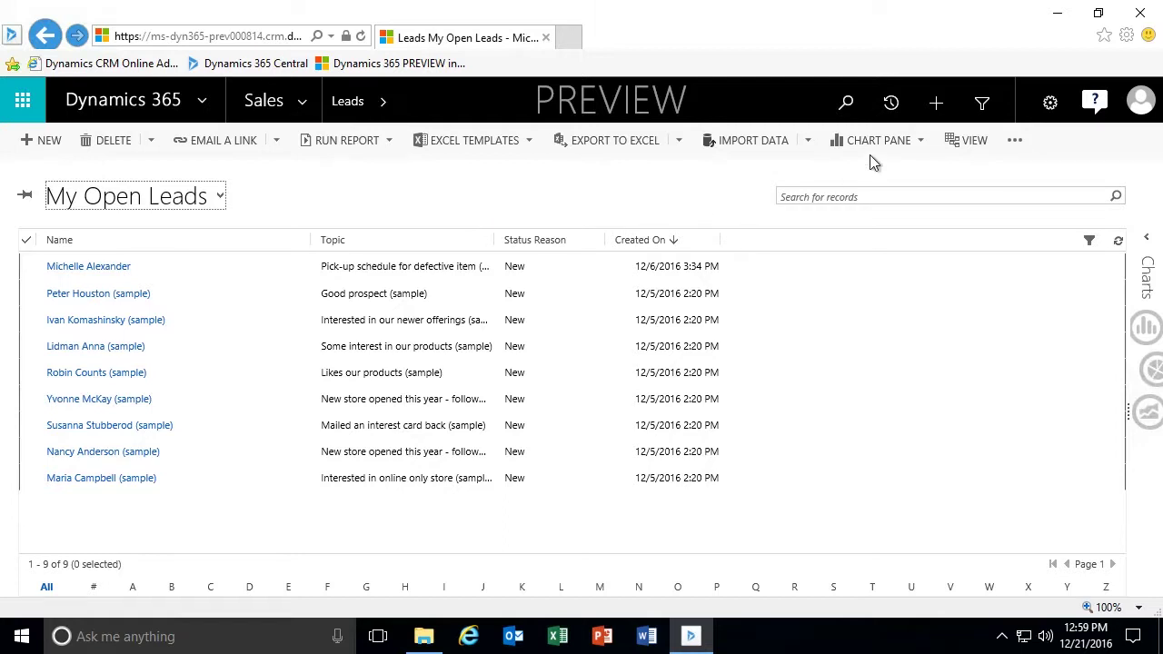
Start a new Lead quick-create form from the + Create menu.
left_click(935, 108)
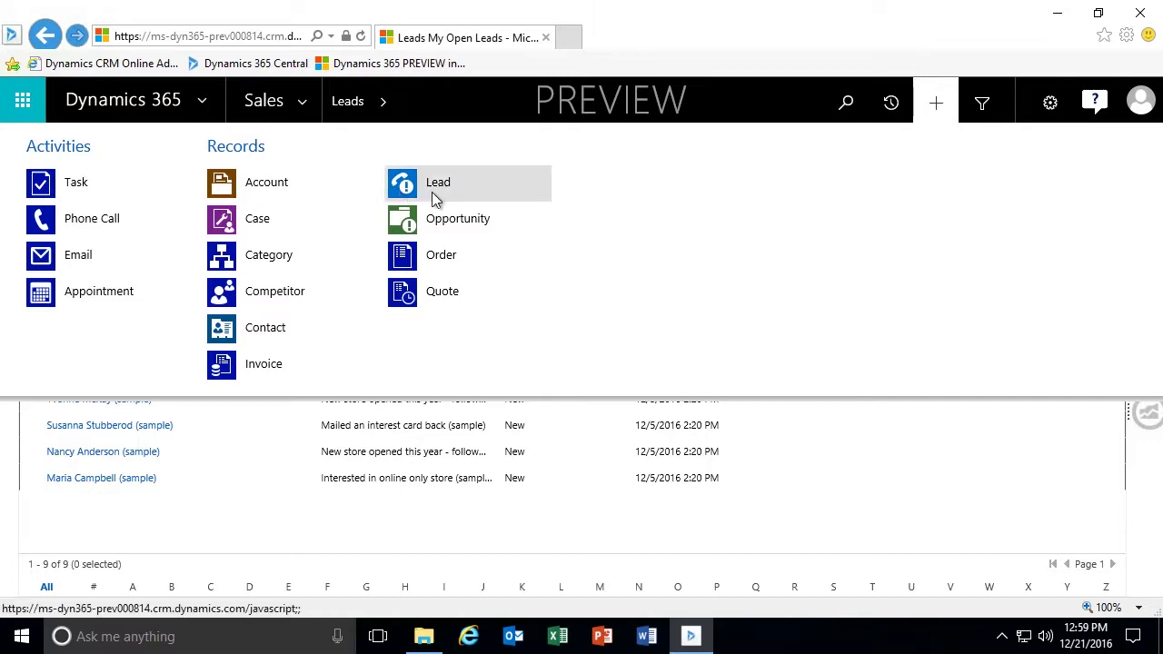
left_click(930, 110)
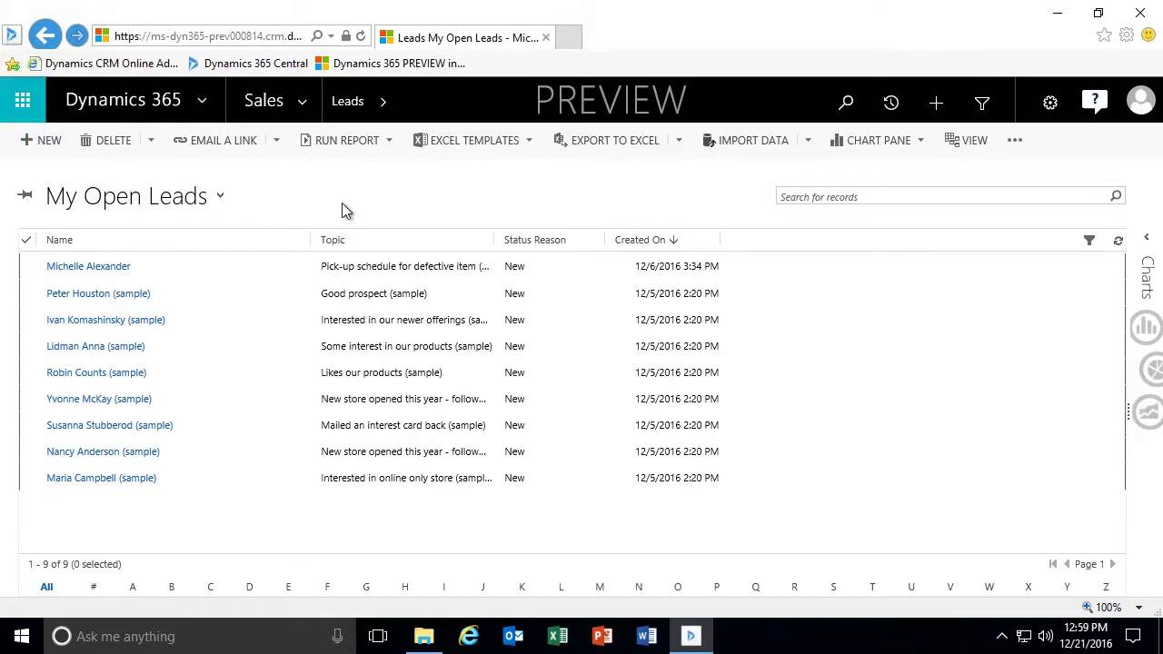
left_click(935, 107)
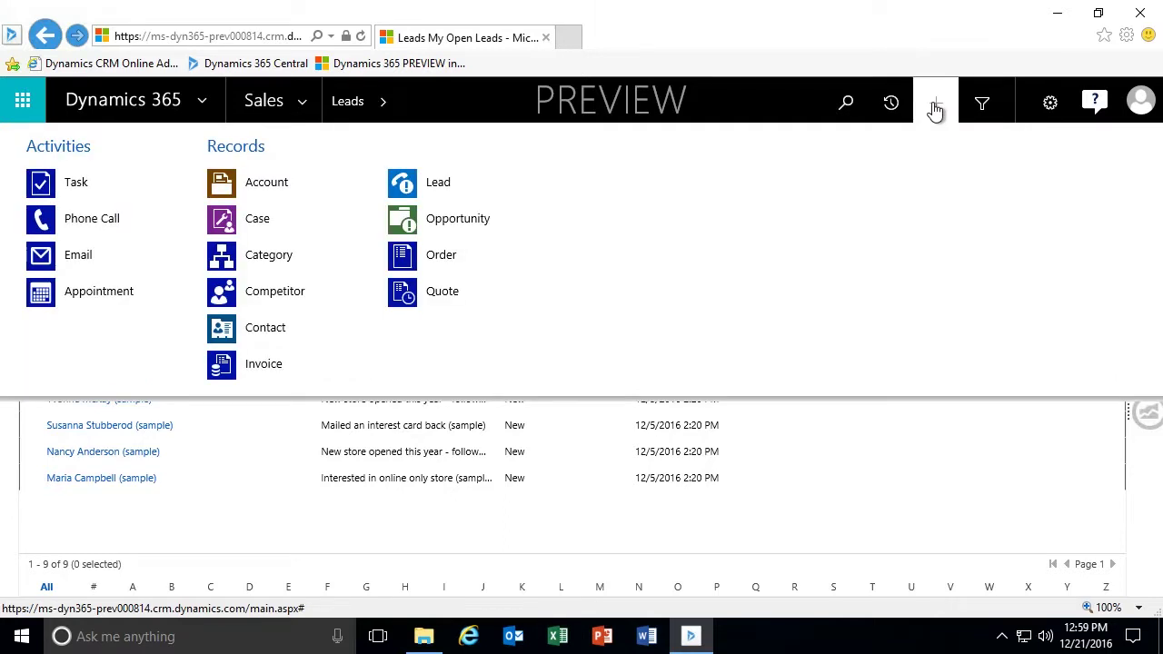
left_click(432, 182)
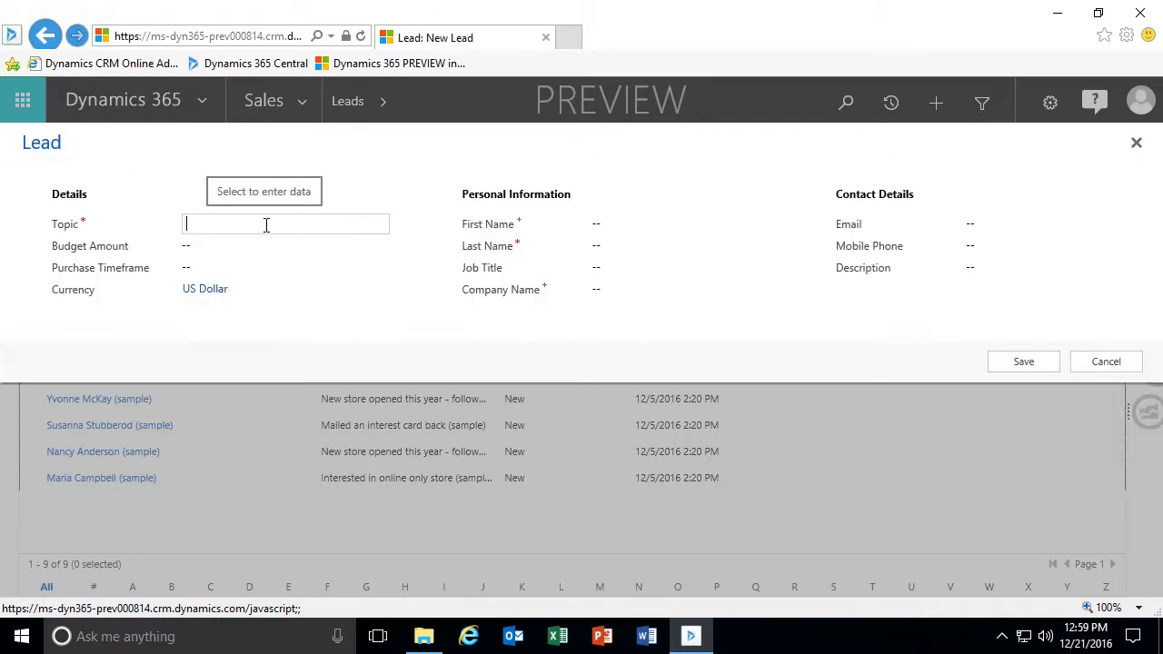
Set the lead's Topic to 'Saw products at Trade Show; interested in demo of them'.
type("Saw")
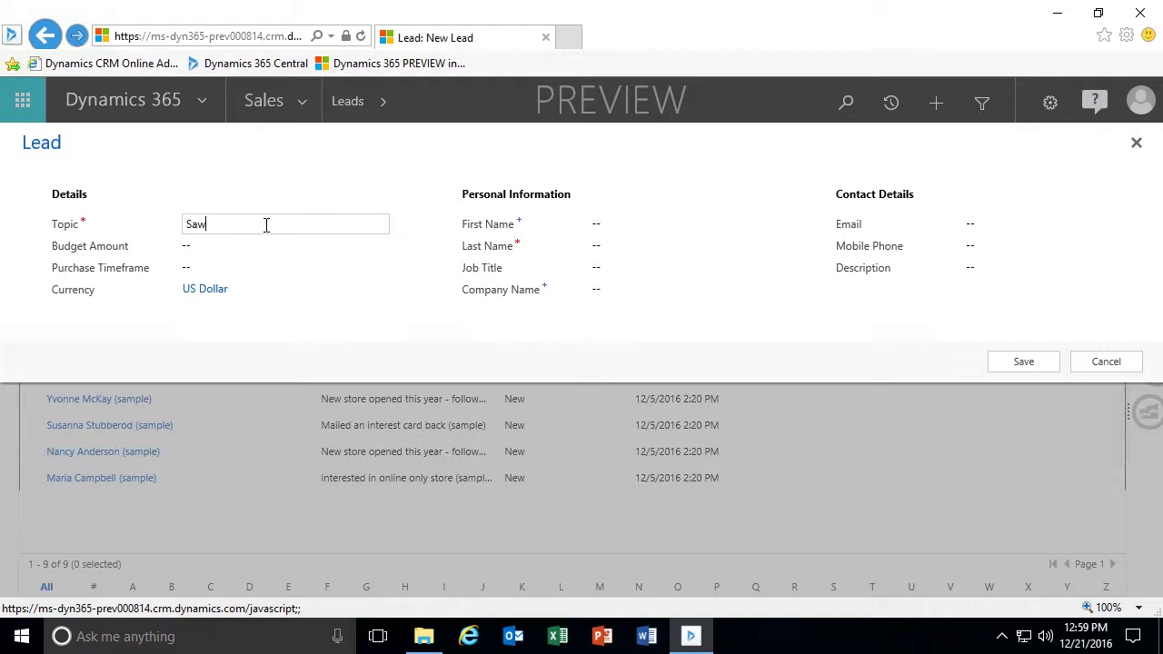
type(" products ")
type("at")
type(" Traf")
type("e Show")
type("; ")
type("interested in ")
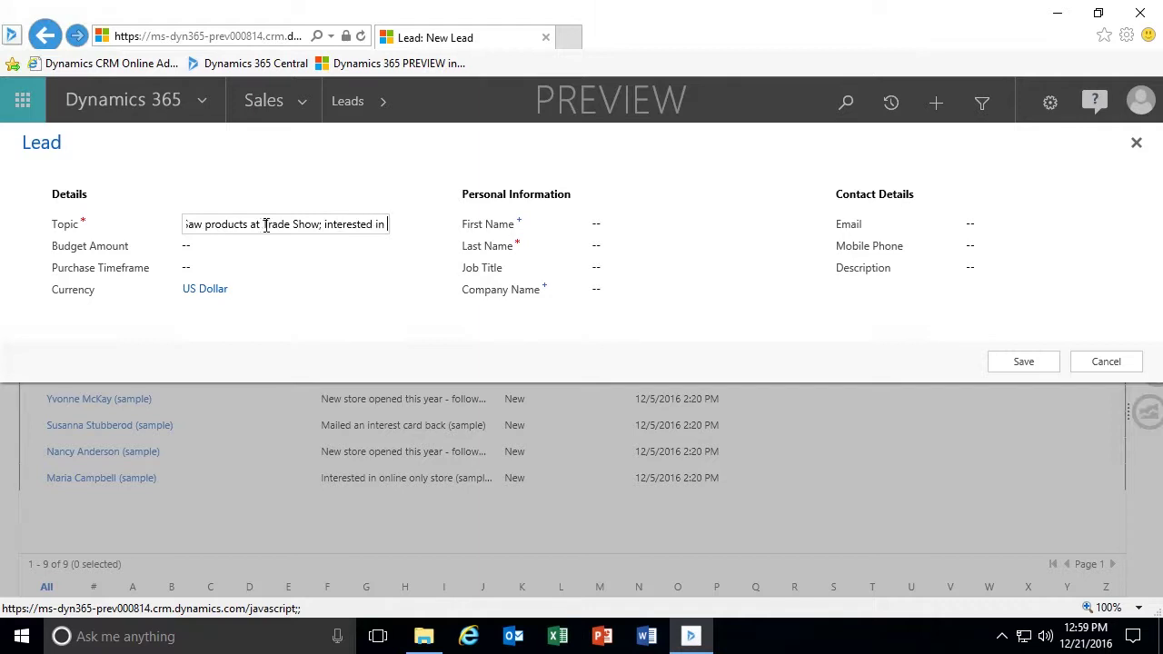
type("demo pl")
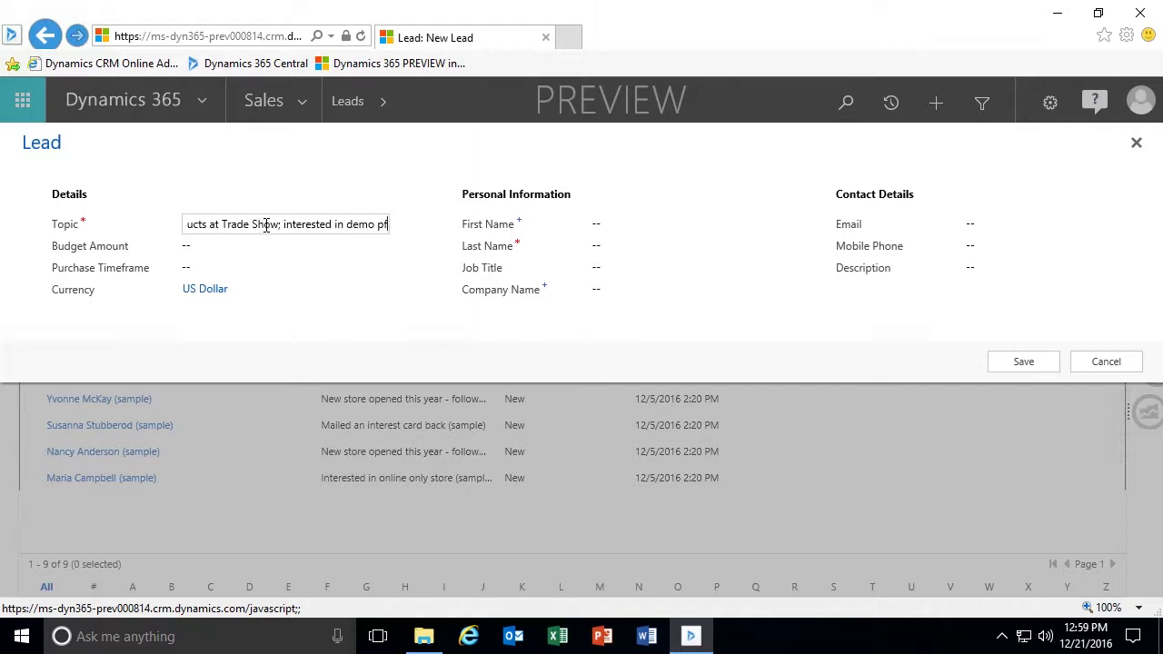
key("BackSpace")
key("BackSpace")
type("of them")
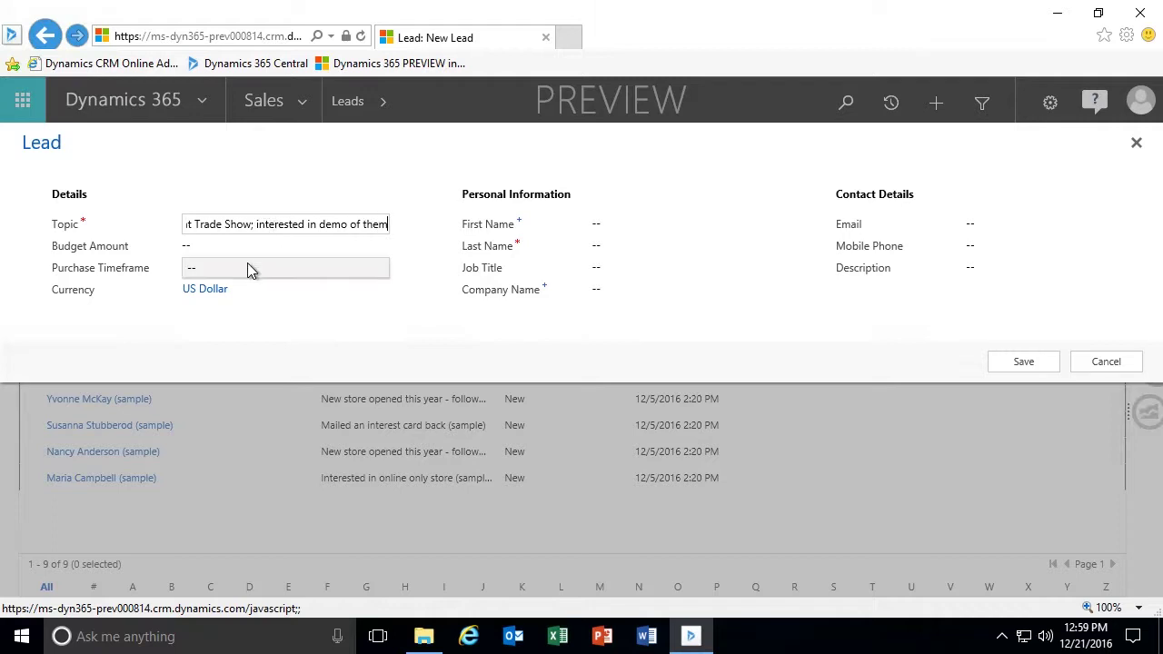
left_click(253, 248)
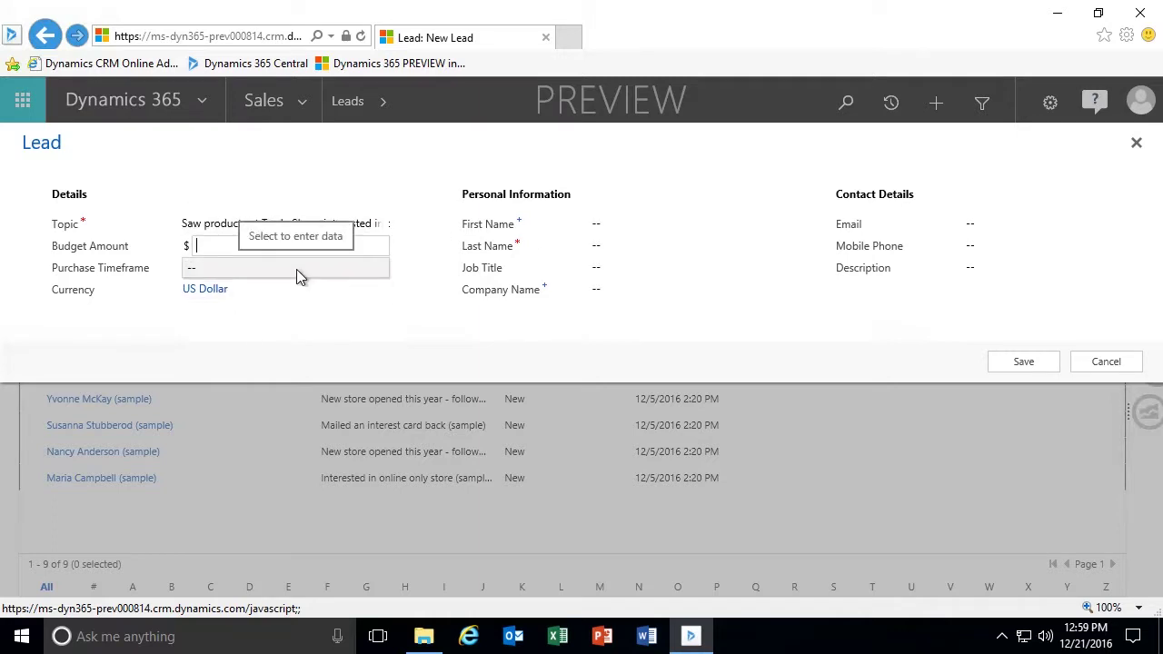
left_click(644, 226)
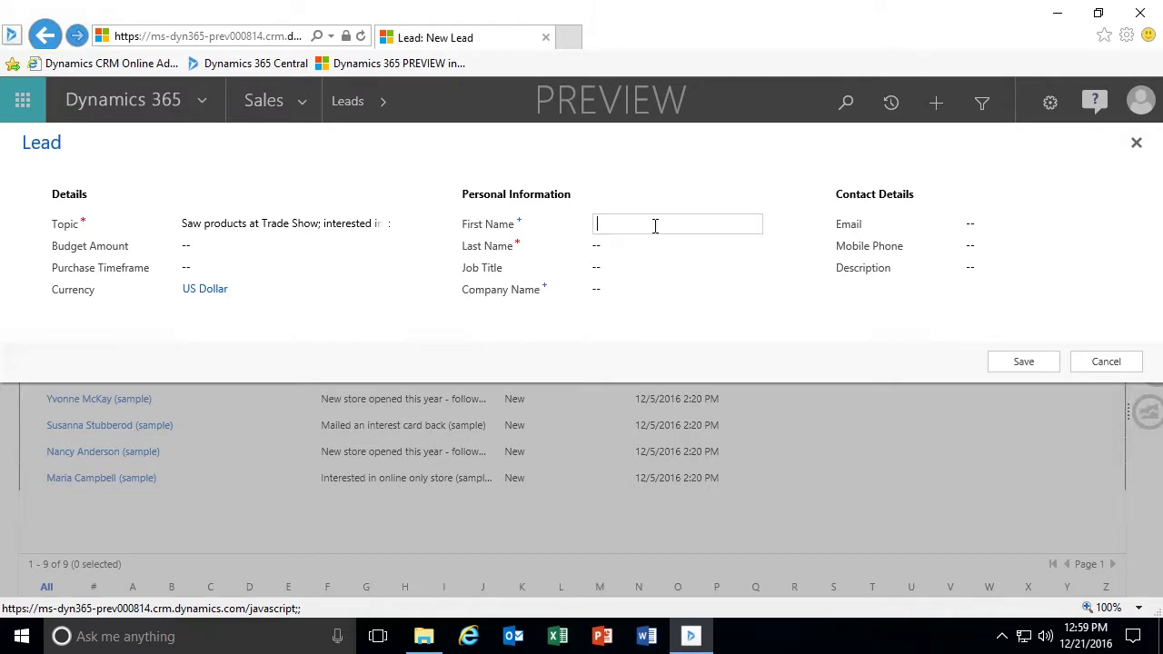
Enter the contact's first and last name, job title Director of IT and company Graphic Design Studios.
left_click(654, 246)
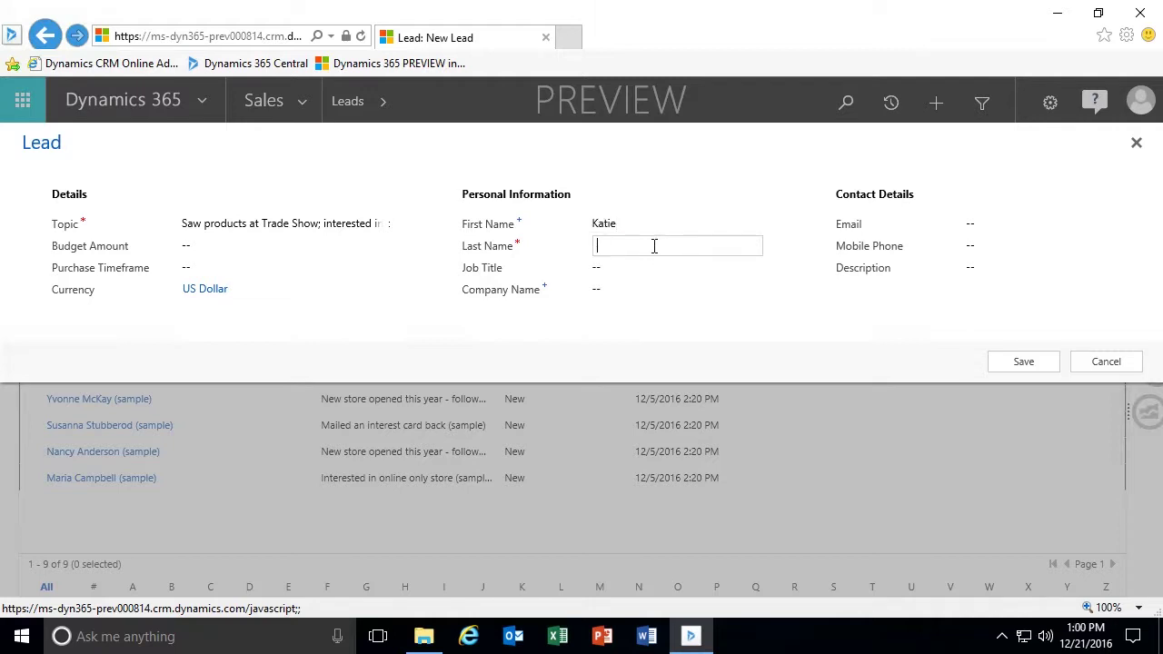
left_click(630, 270)
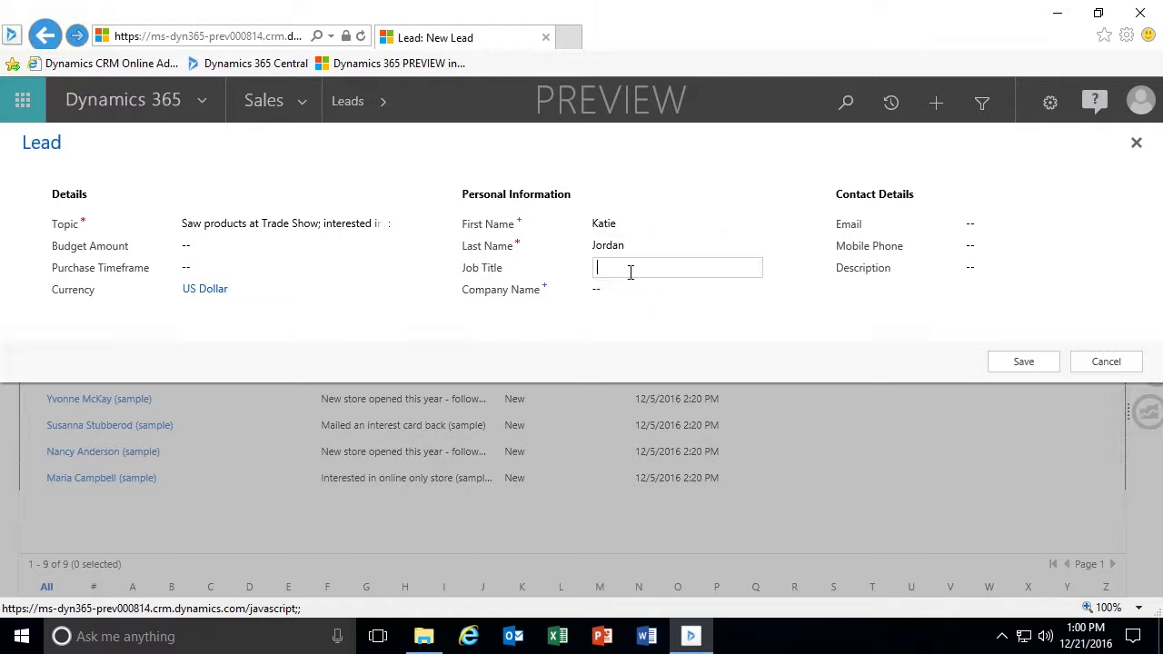
type("Director of IT")
left_click(662, 285)
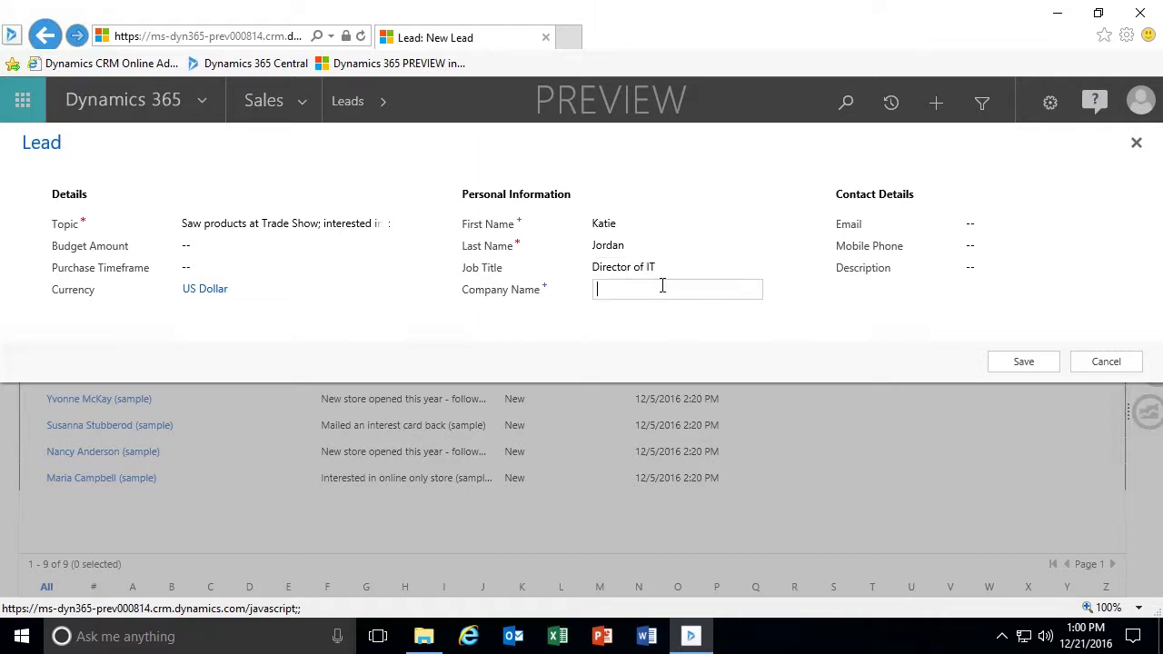
type("Graphic Design Studios")
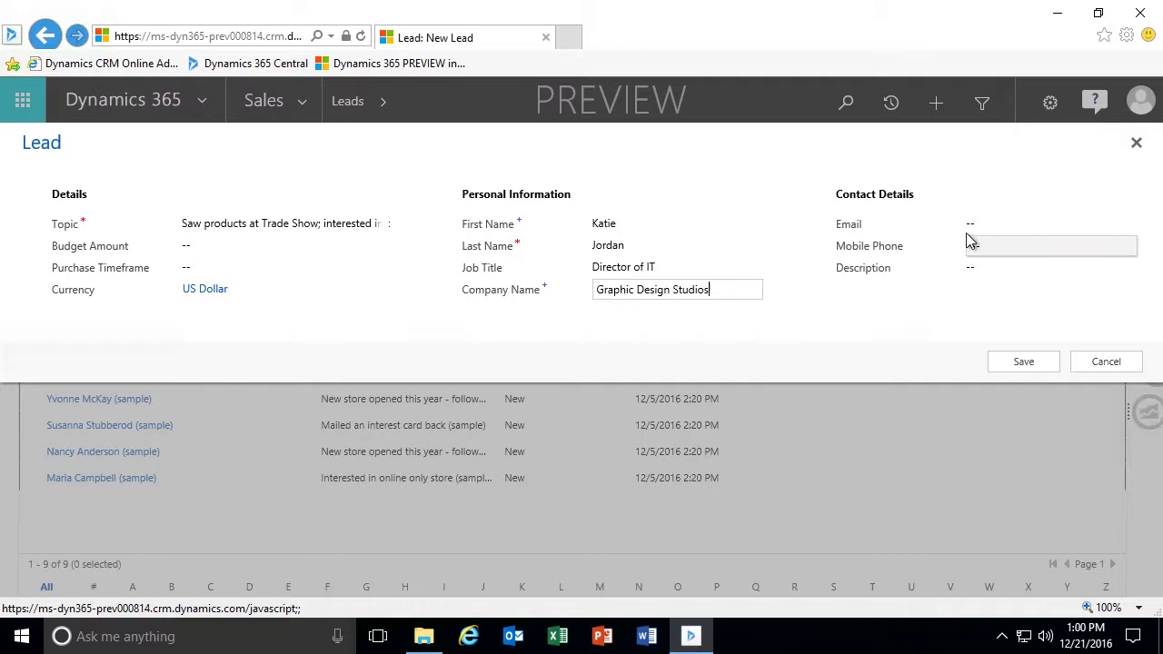
Fill in the contact's e-mail address and save the new lead.
left_click(1030, 227)
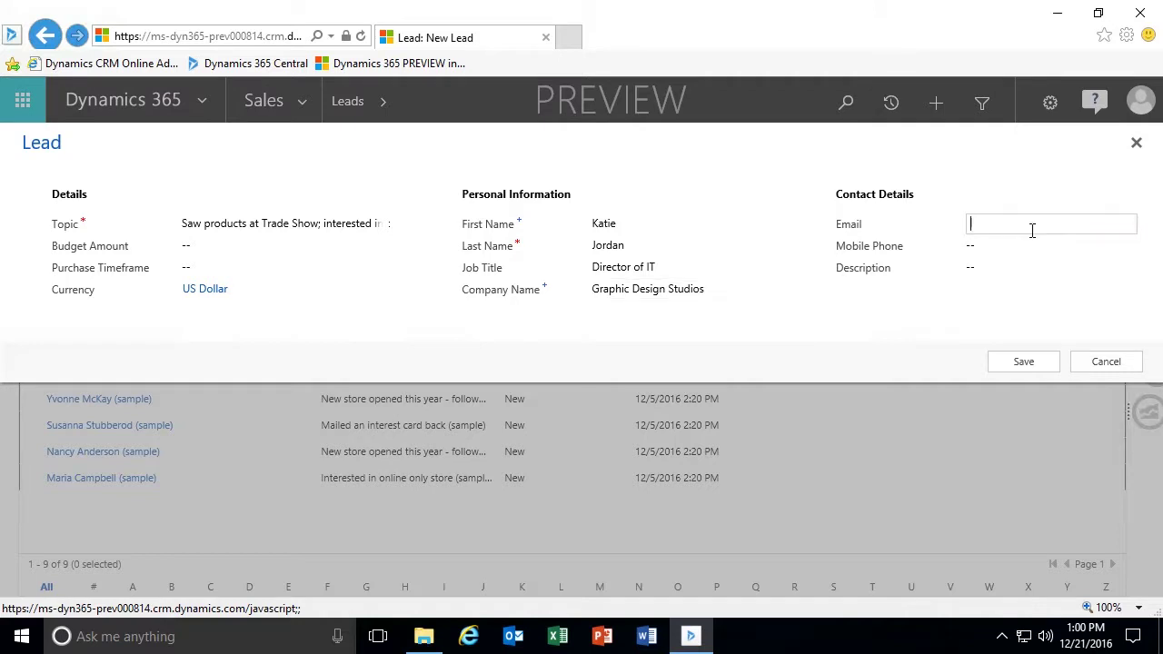
type("someone_ 12@example.")
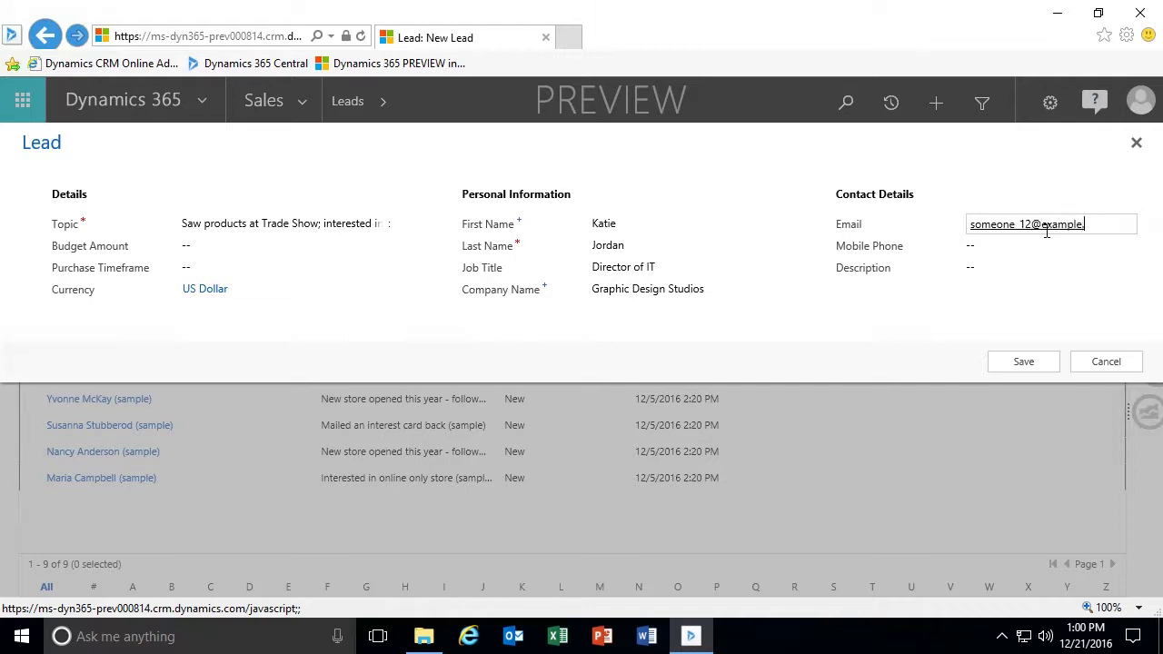
type("com")
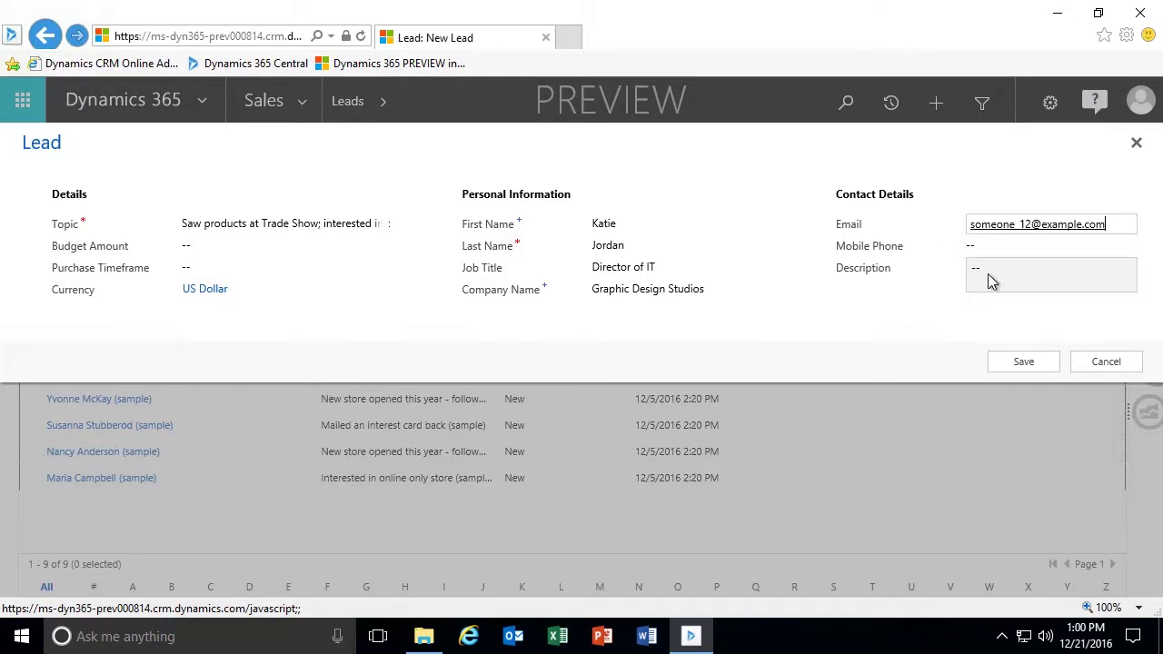
left_click(1023, 364)
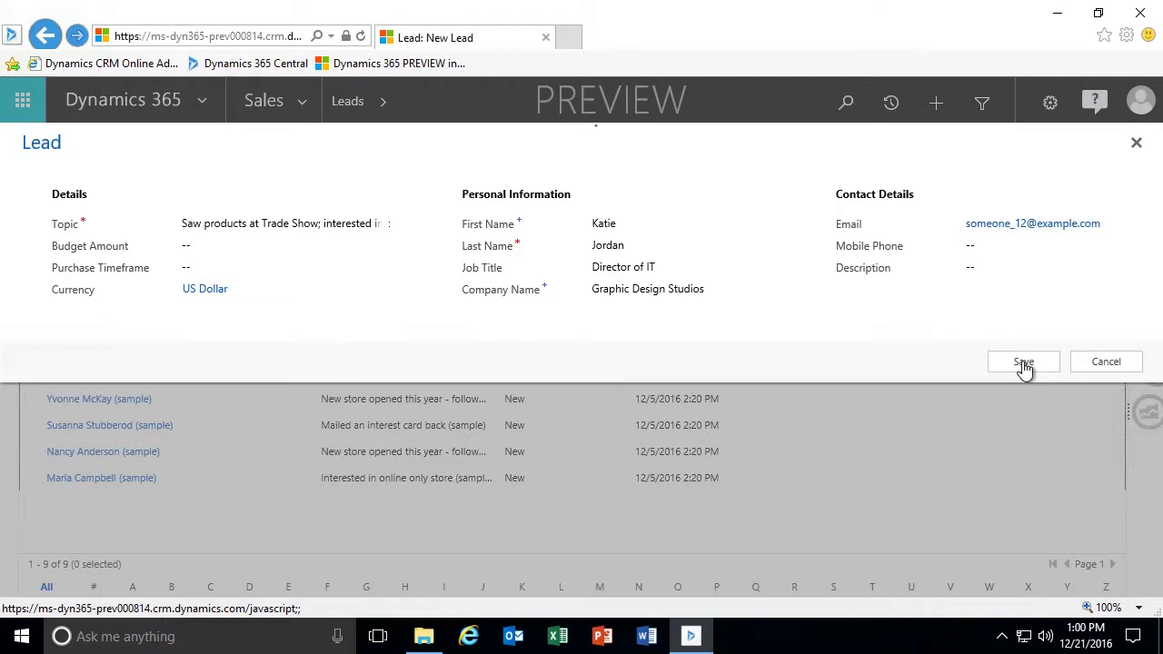
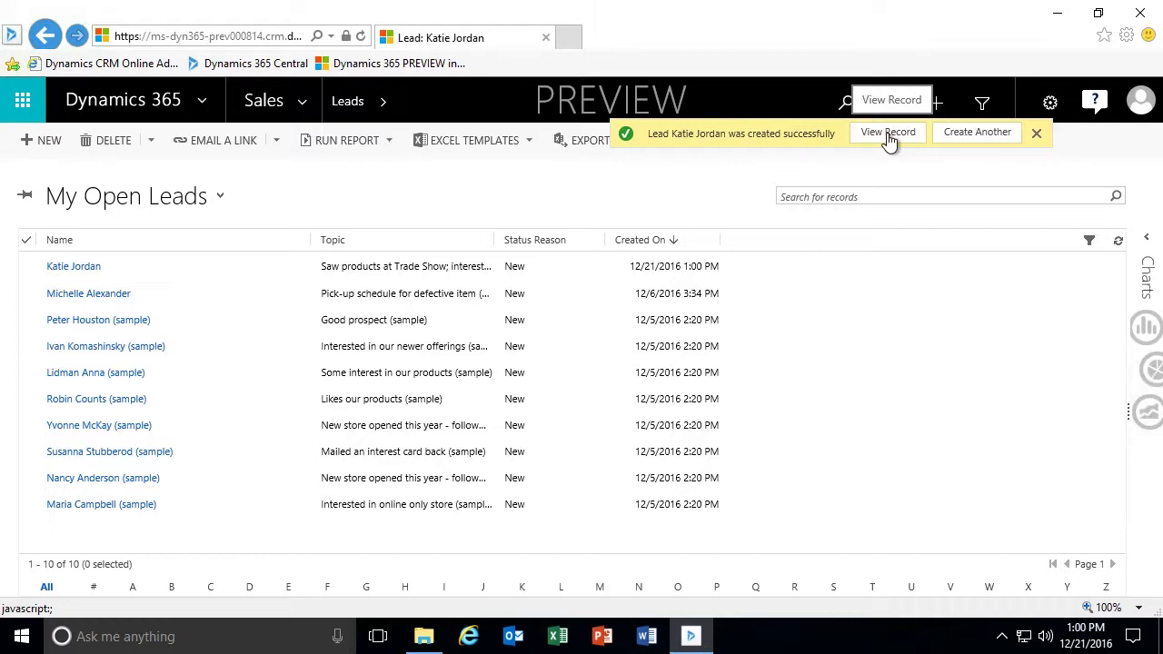
Open the newly created lead's record, leaving its Purchase Process unset for now.
left_click(887, 134)
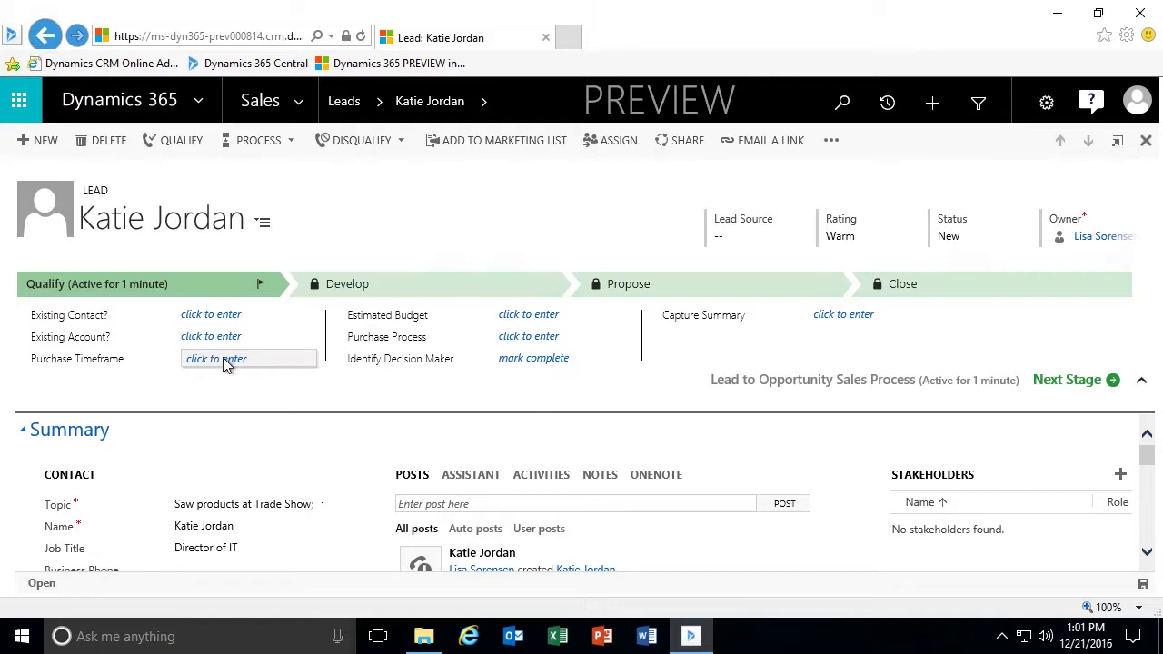
left_click(539, 343)
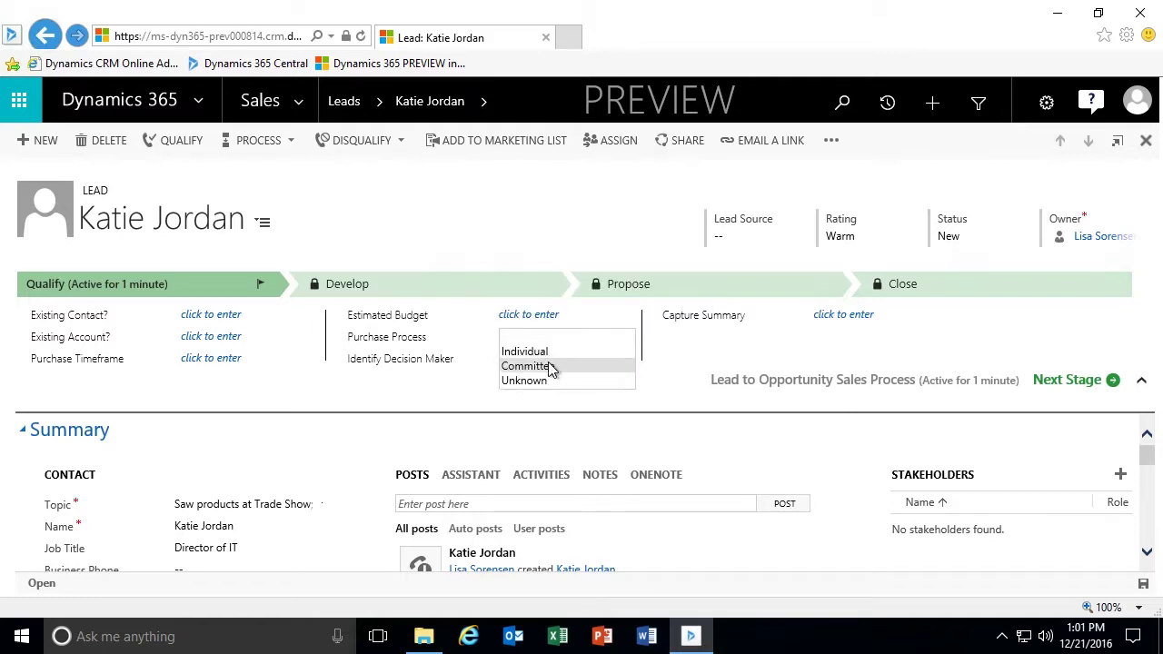
left_click(540, 338)
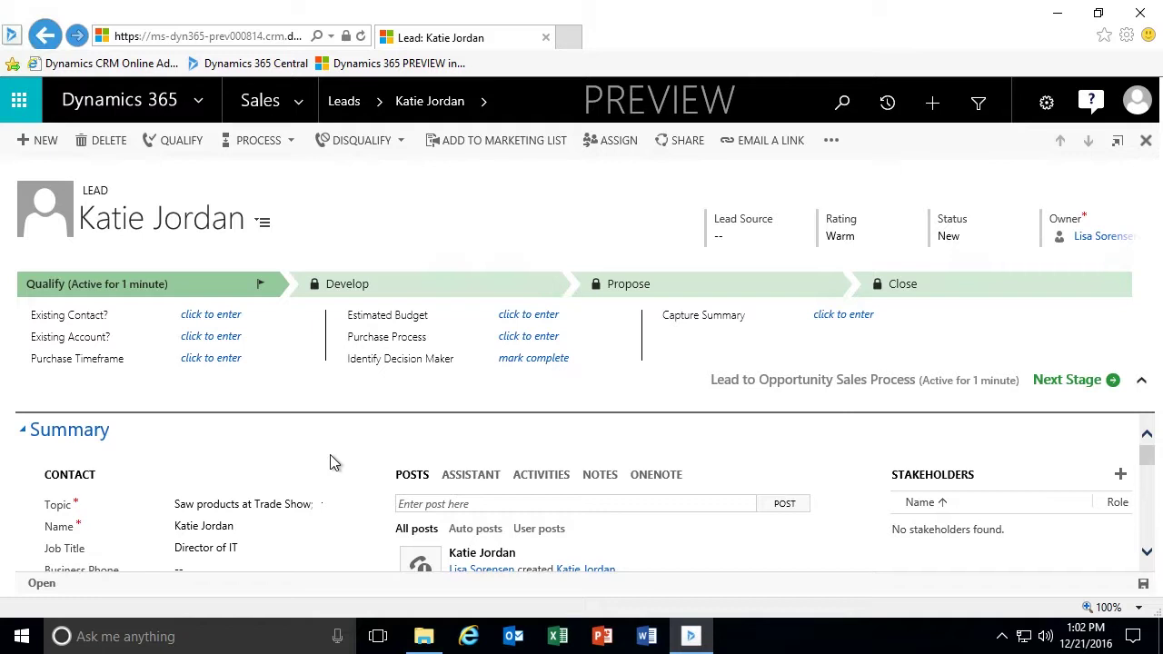
Search Existing Contact for the lead's name, find no matching record, and clear the field.
left_click(228, 315)
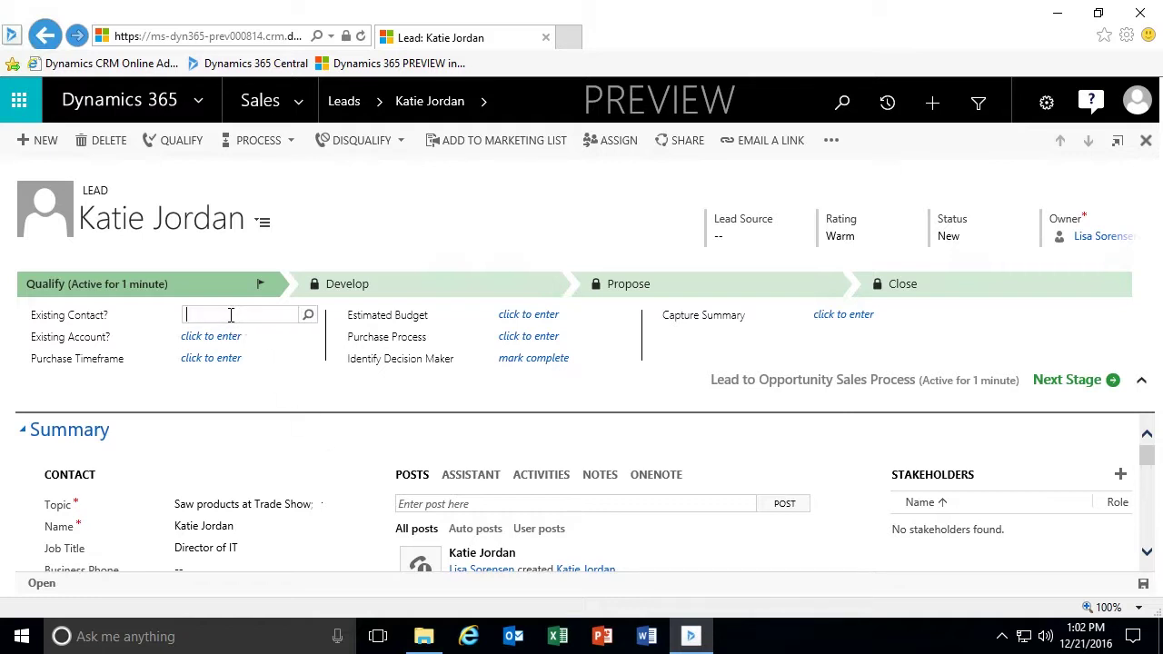
type("Katie")
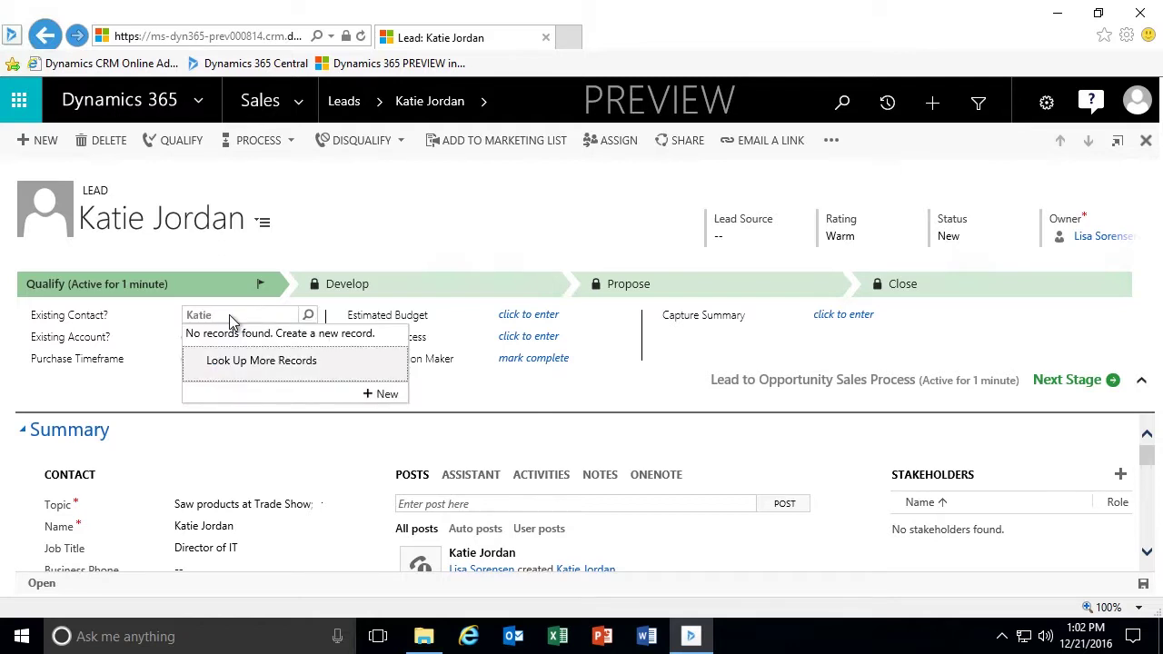
left_click(260, 368)
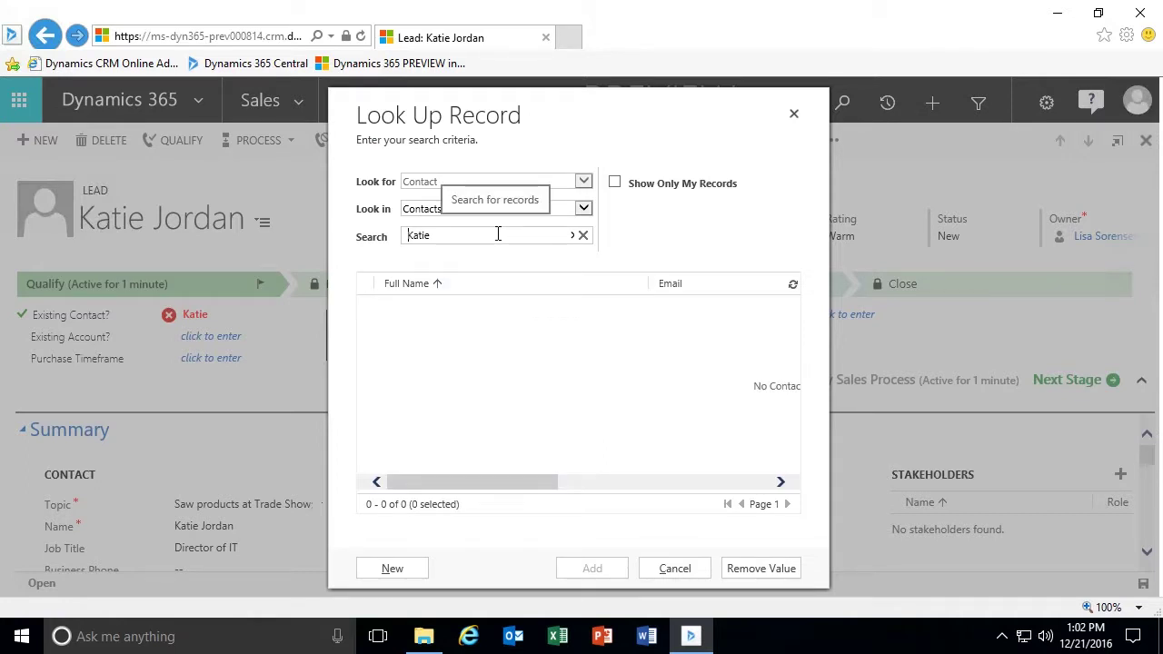
key("Return")
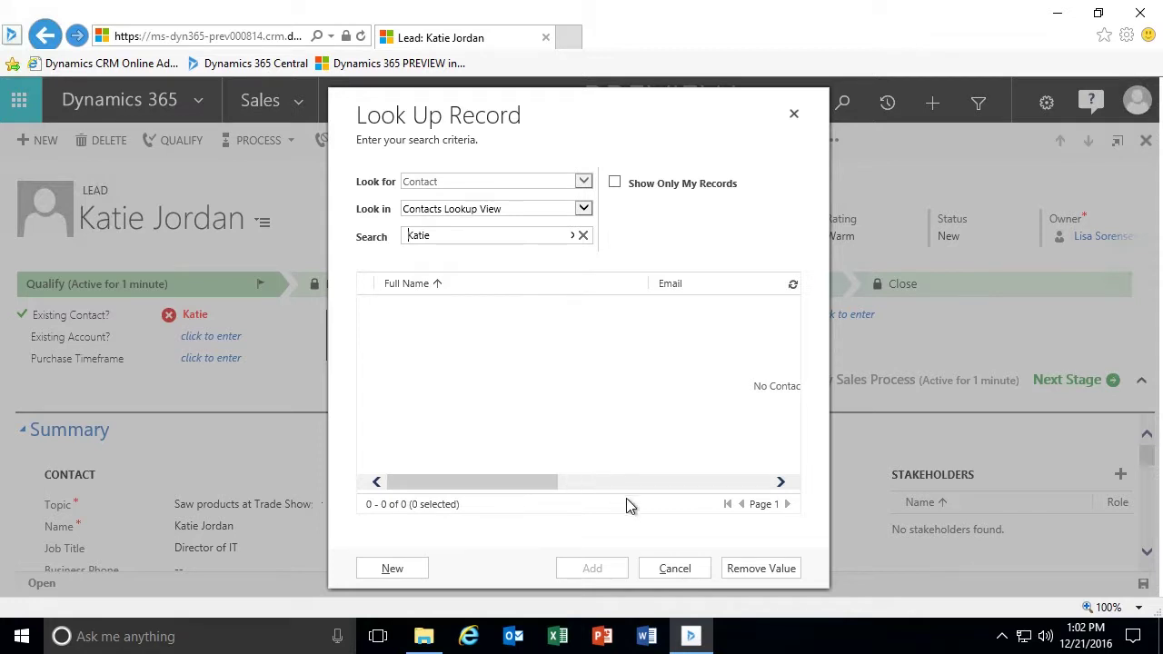
left_click(679, 570)
left_click(251, 318)
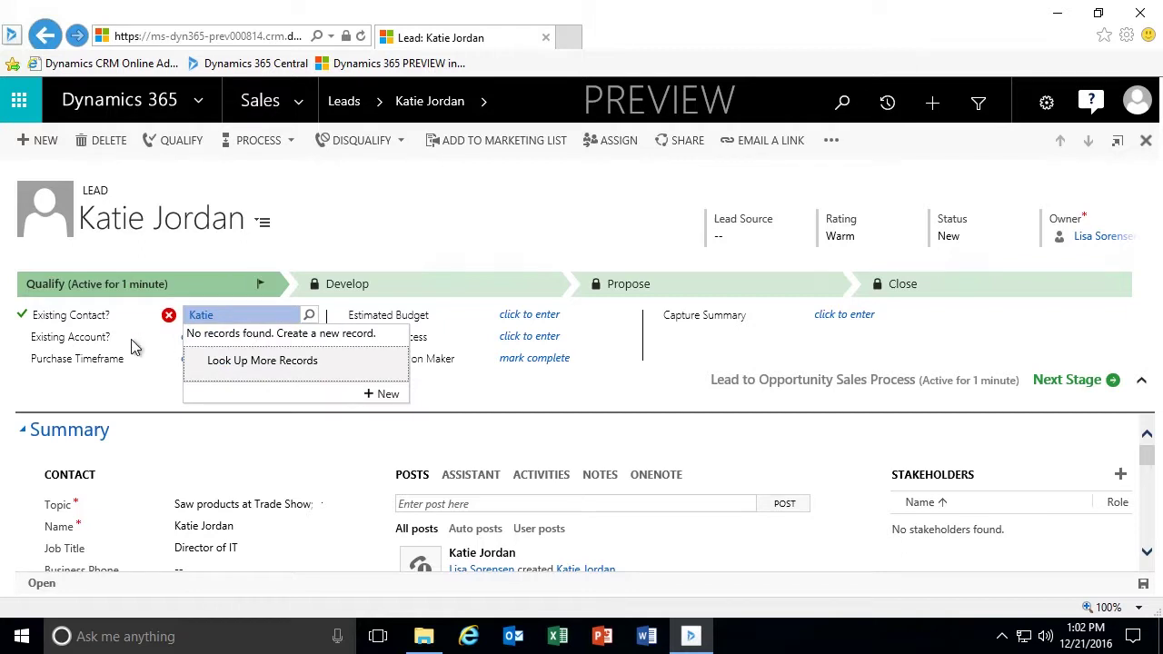
left_click(225, 318)
left_click(223, 314)
key("BackSpace")
key("BackSpace")
key("BackSpace")
key("BackSpace")
key("BackSpace")
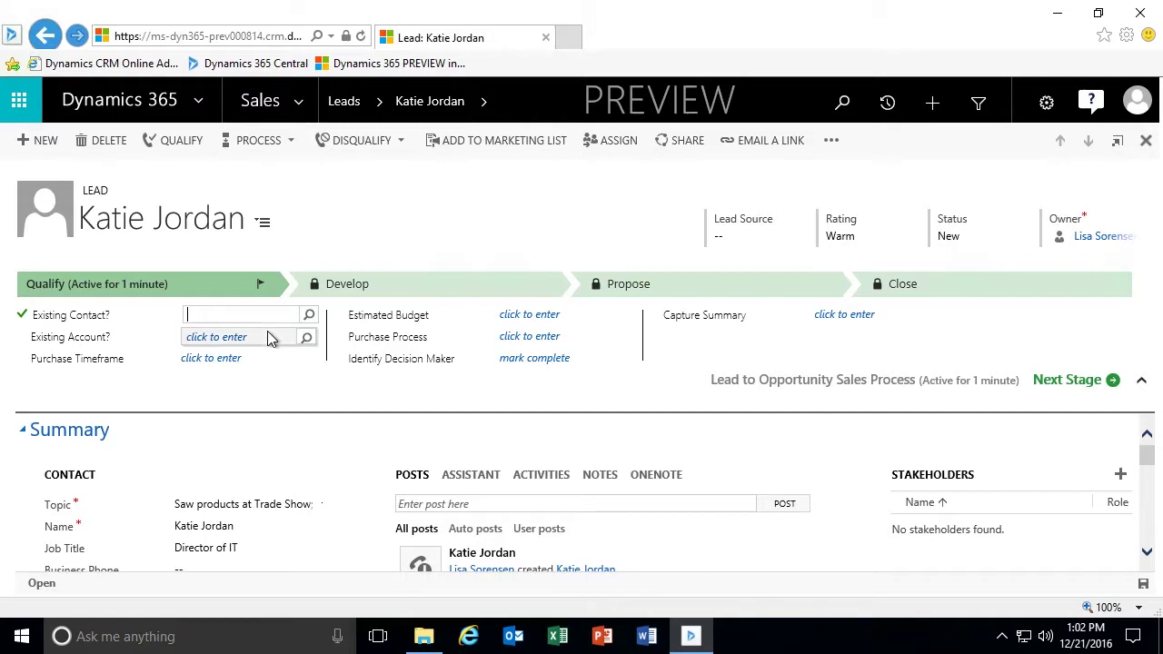
Try 'Graphic' in Existing Account, then clear it since no account matches.
left_click(265, 336)
type("Graphic")
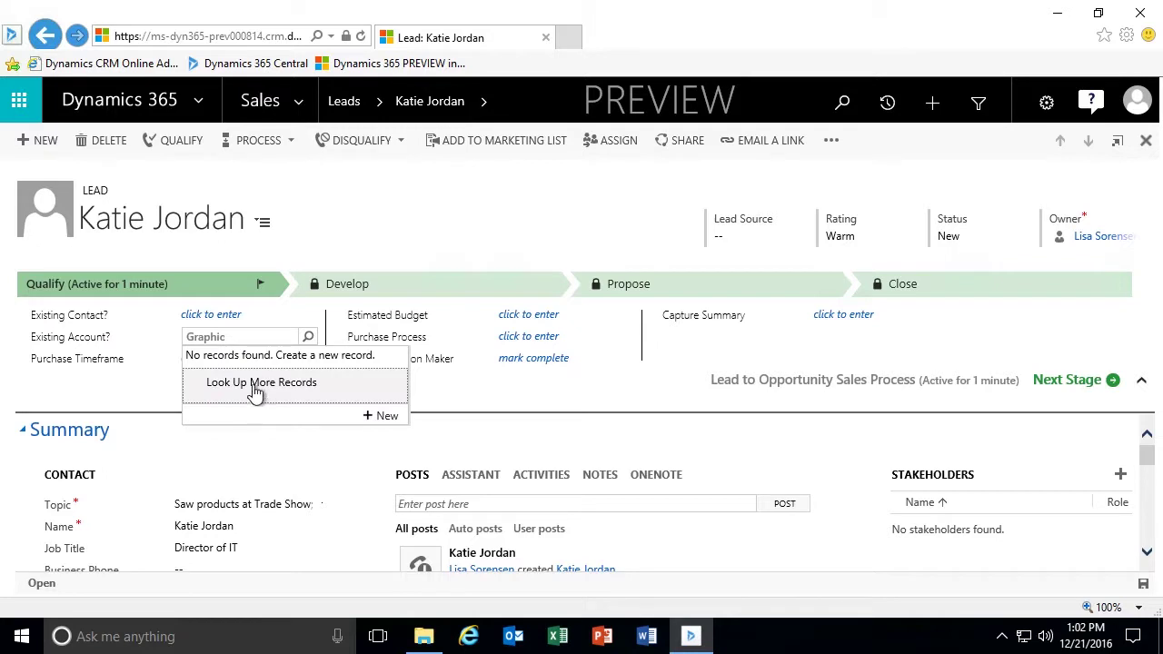
left_click(247, 335)
key("BackSpace")
key("BackSpace")
key("BackSpace")
key("BackSpace")
key("BackSpace")
key("BackSpace")
key("BackSpace")
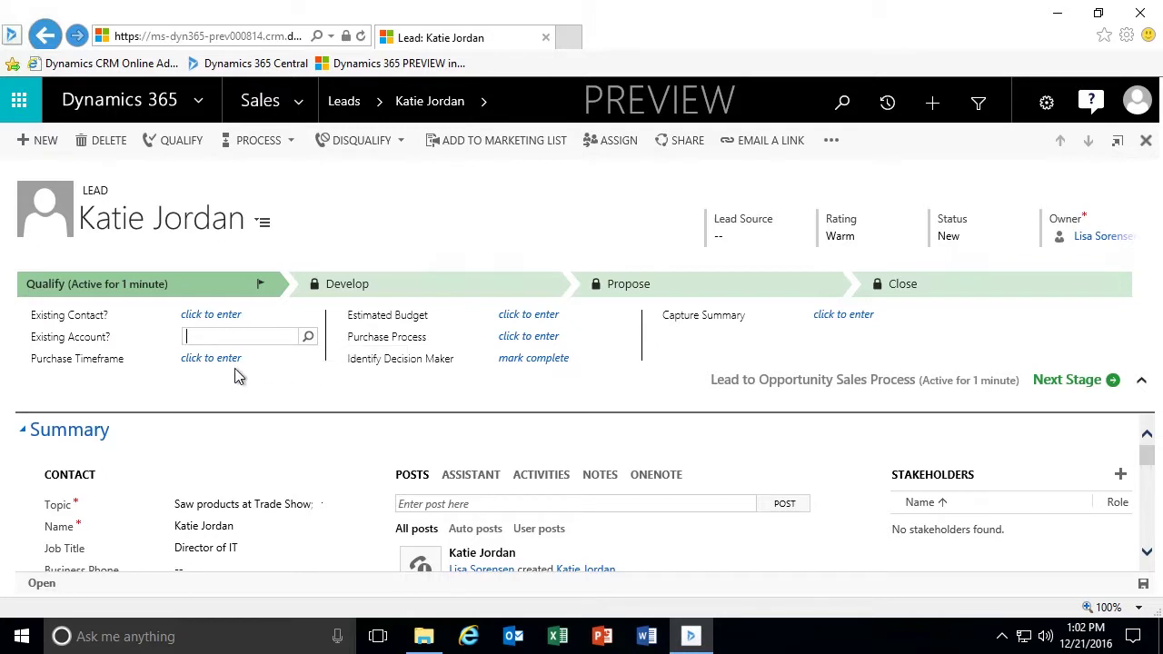
left_click(238, 366)
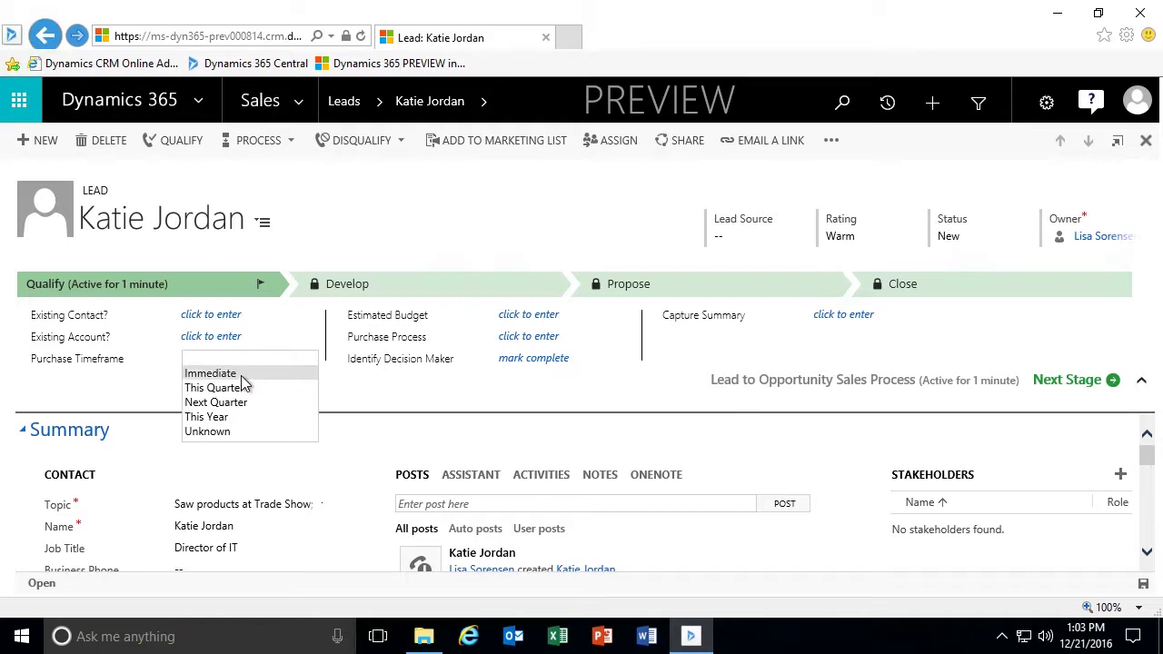
Choose This Quarter for Purchase Timeframe and Individual from the Purchase Process dropdown.
left_click(240, 389)
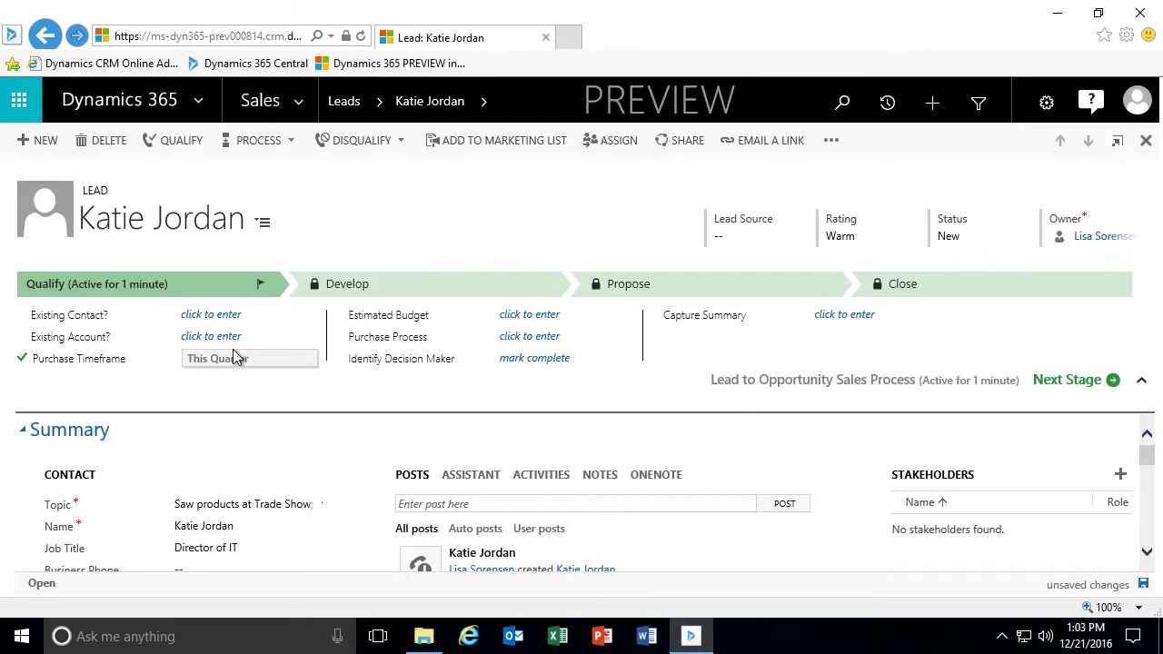
left_click(554, 341)
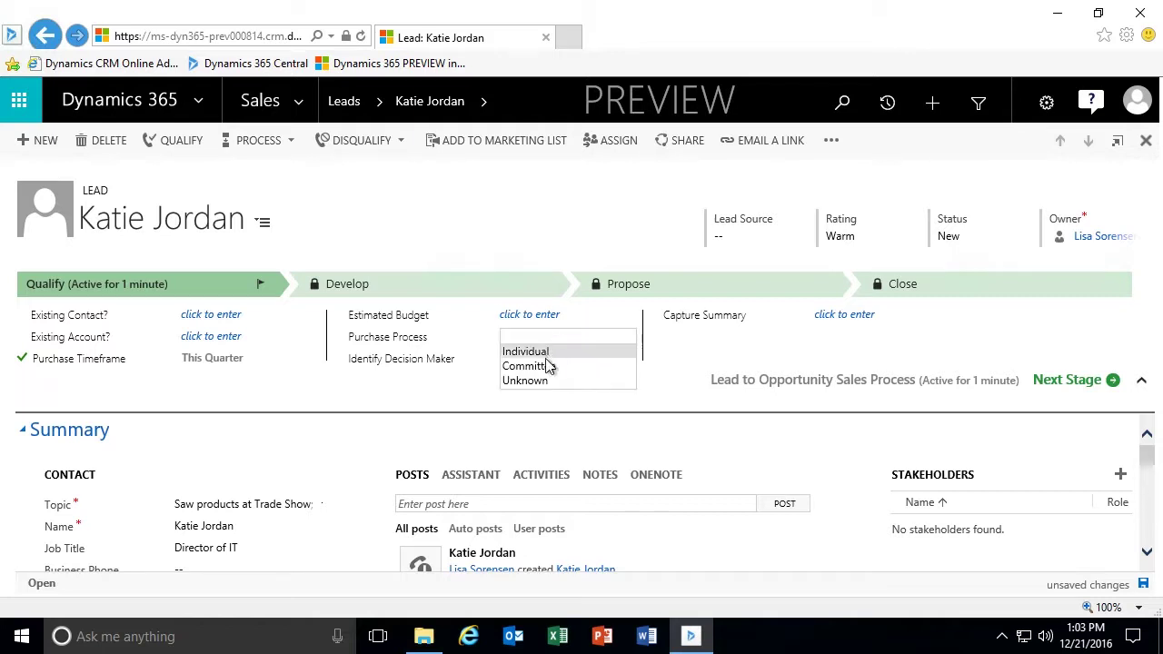
left_click(536, 352)
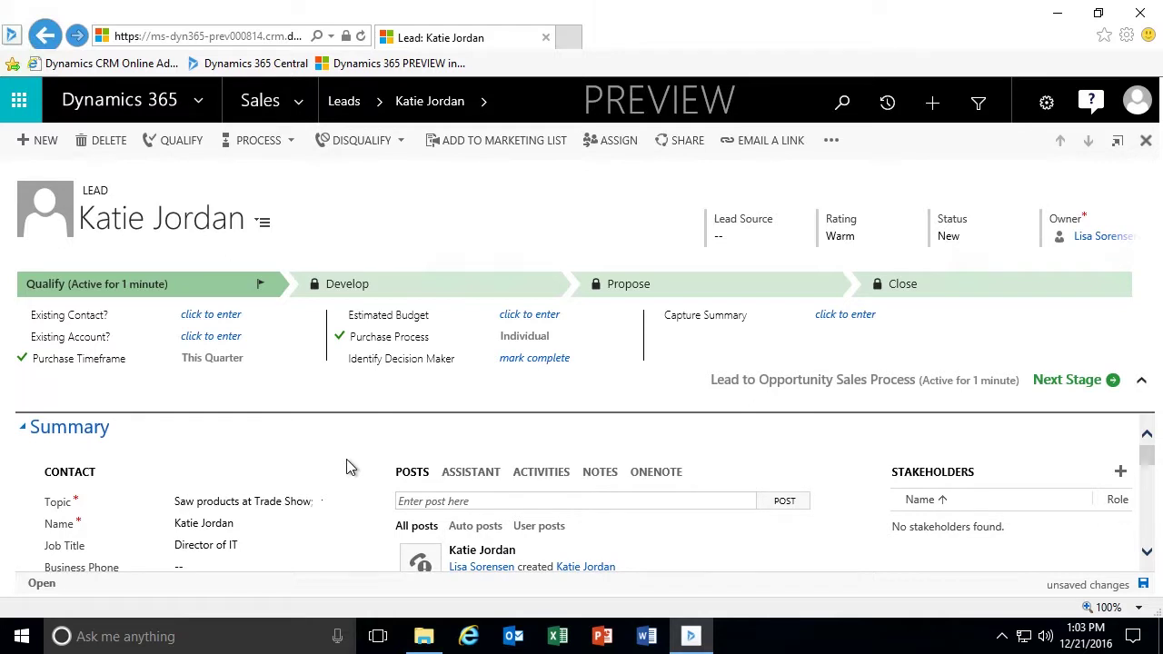
scroll(348, 475, "down", 1)
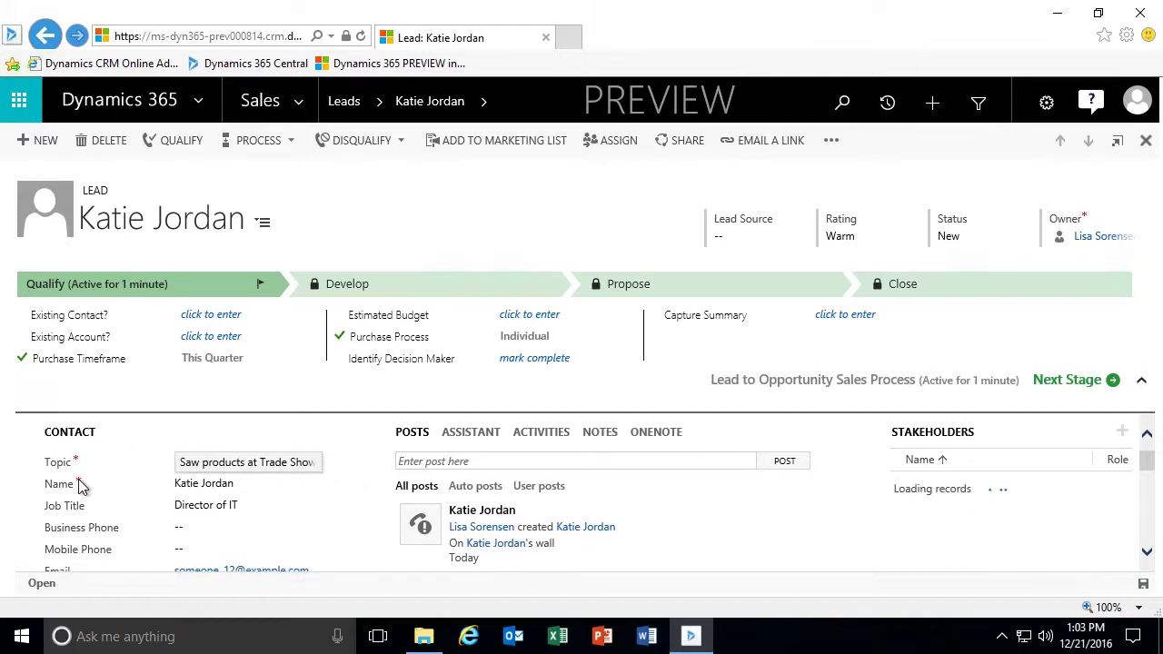
scroll(362, 519, "down", 2)
scroll(362, 518, "down", 3)
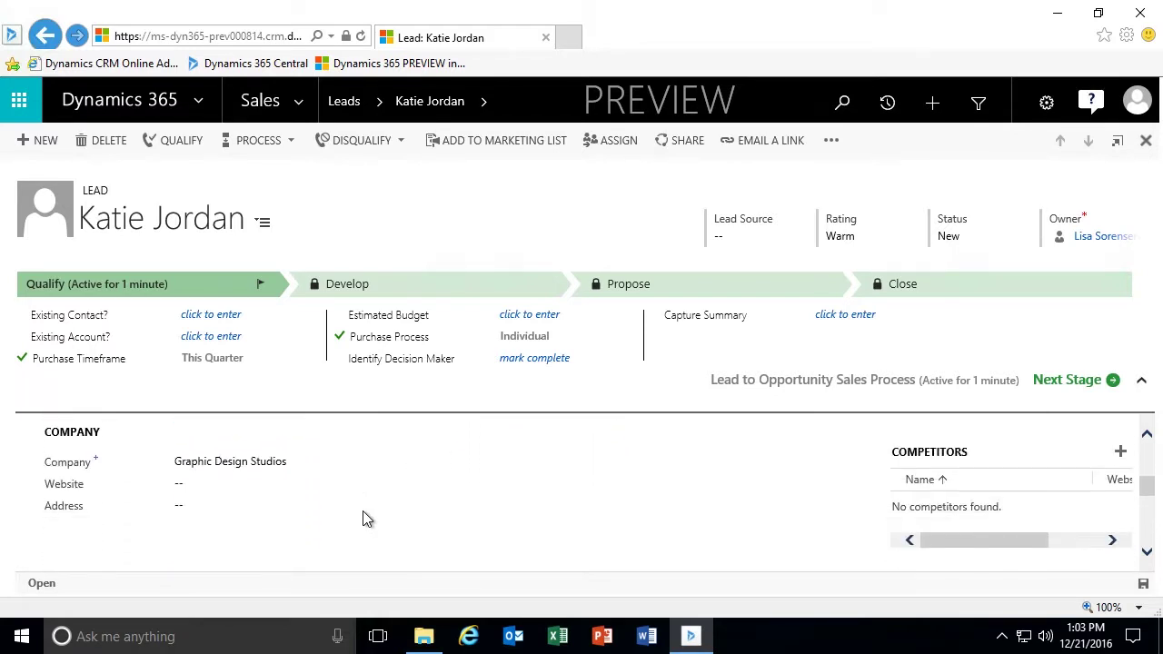
scroll(360, 515, "down", 3)
scroll(360, 519, "down", 2)
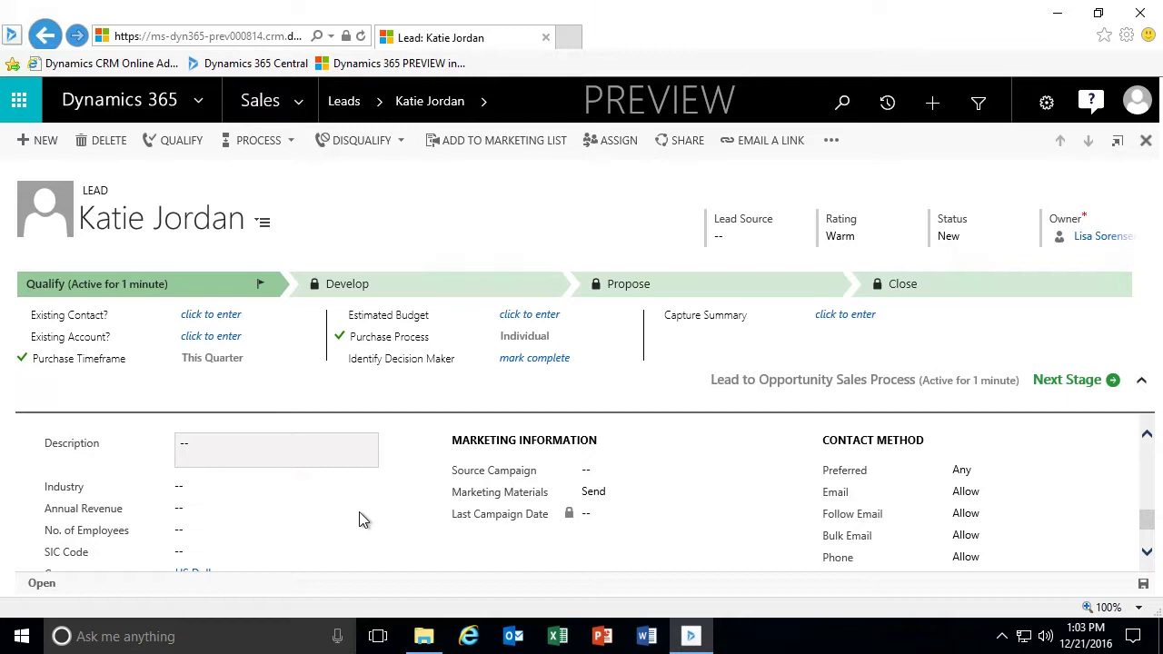
scroll(420, 502, "up", 6)
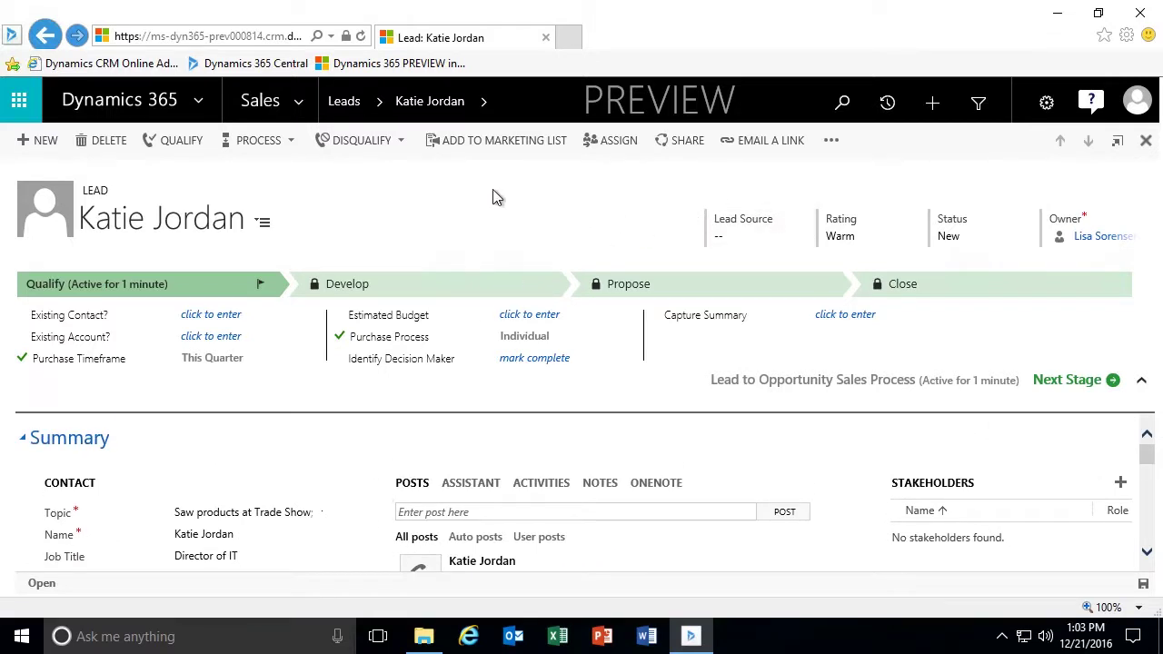
In the form header, set Lead Source to Trade Show and Rating to Hot.
left_click(747, 237)
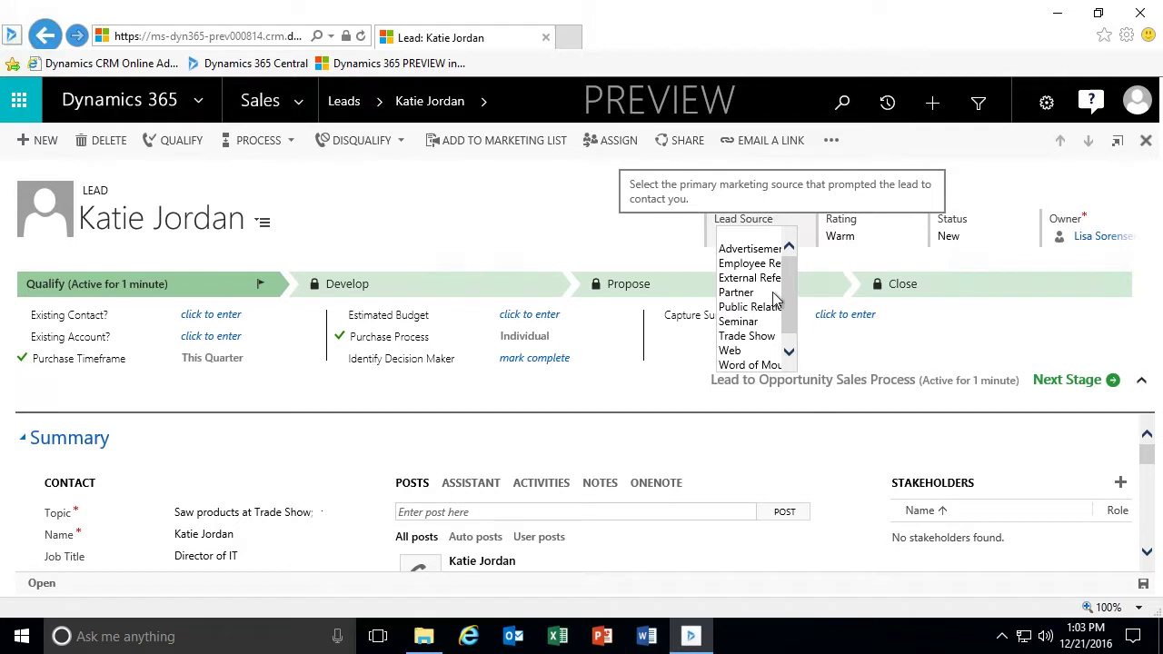
left_click(746, 336)
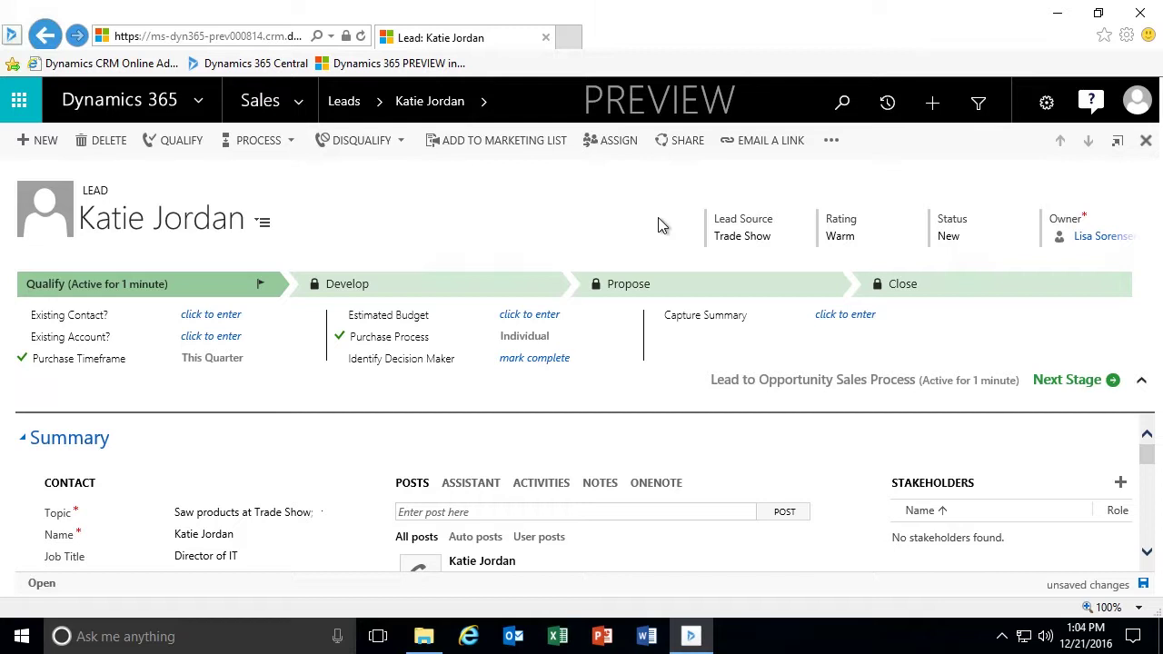
left_click(857, 240)
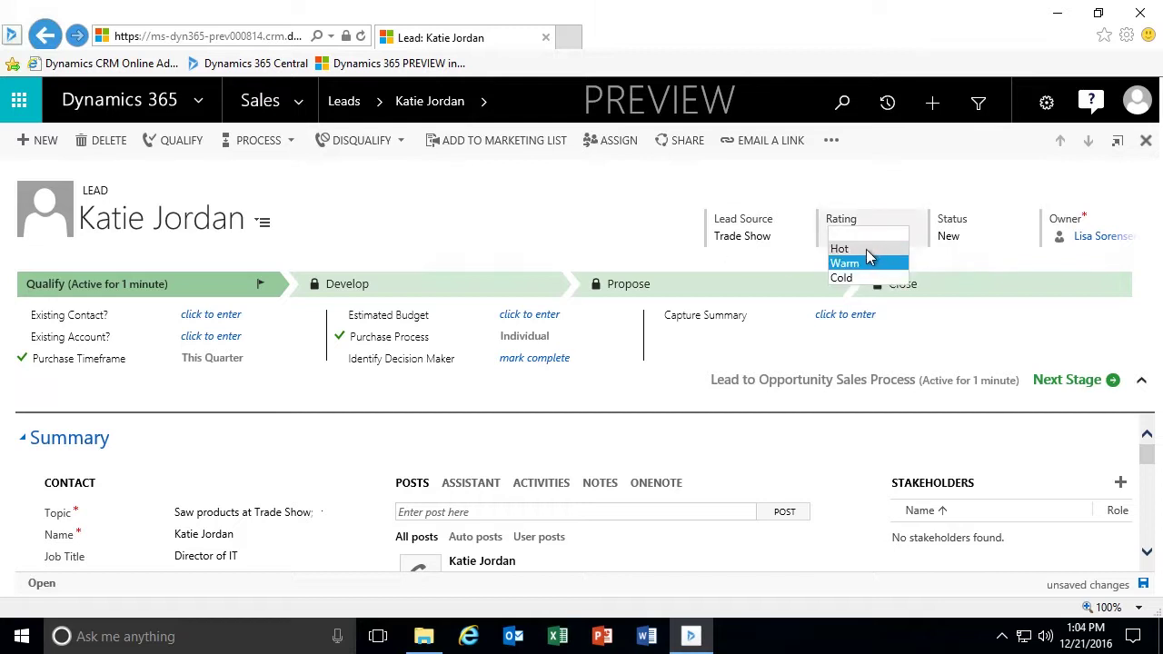
left_click(865, 249)
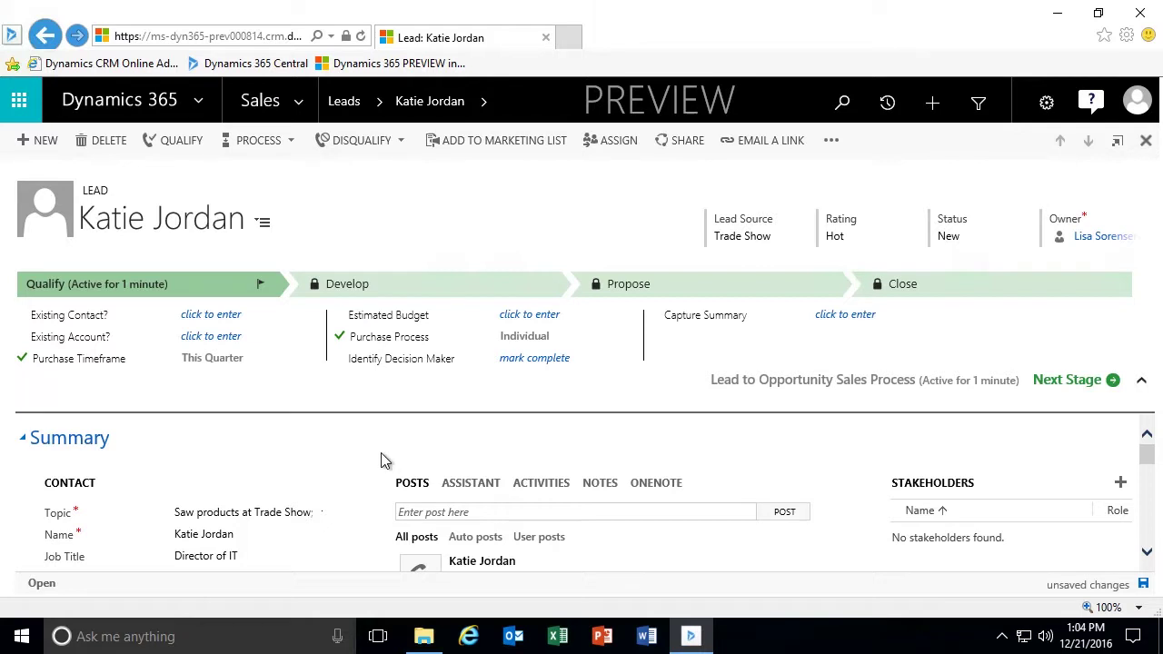
scroll(378, 454, "down", 3)
In Details, pick Product launch campaign (sample) as the Source Campaign.
scroll(378, 454, "down", 5)
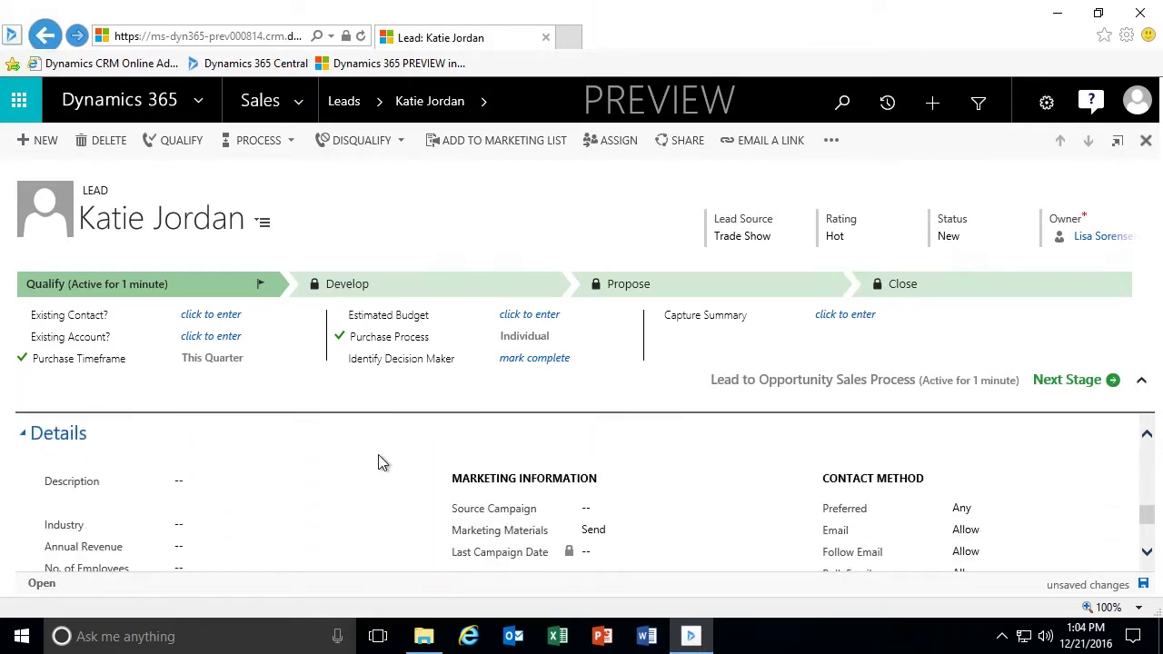
scroll(378, 454, "down", 1)
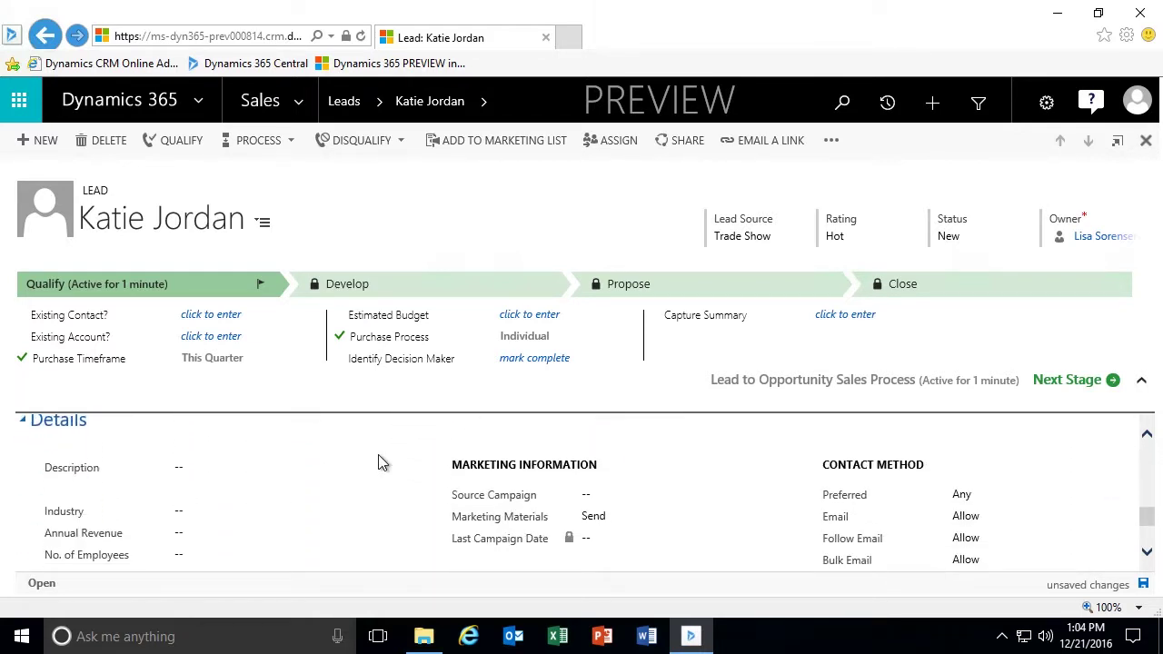
scroll(428, 518, "down", 1)
left_click(638, 496)
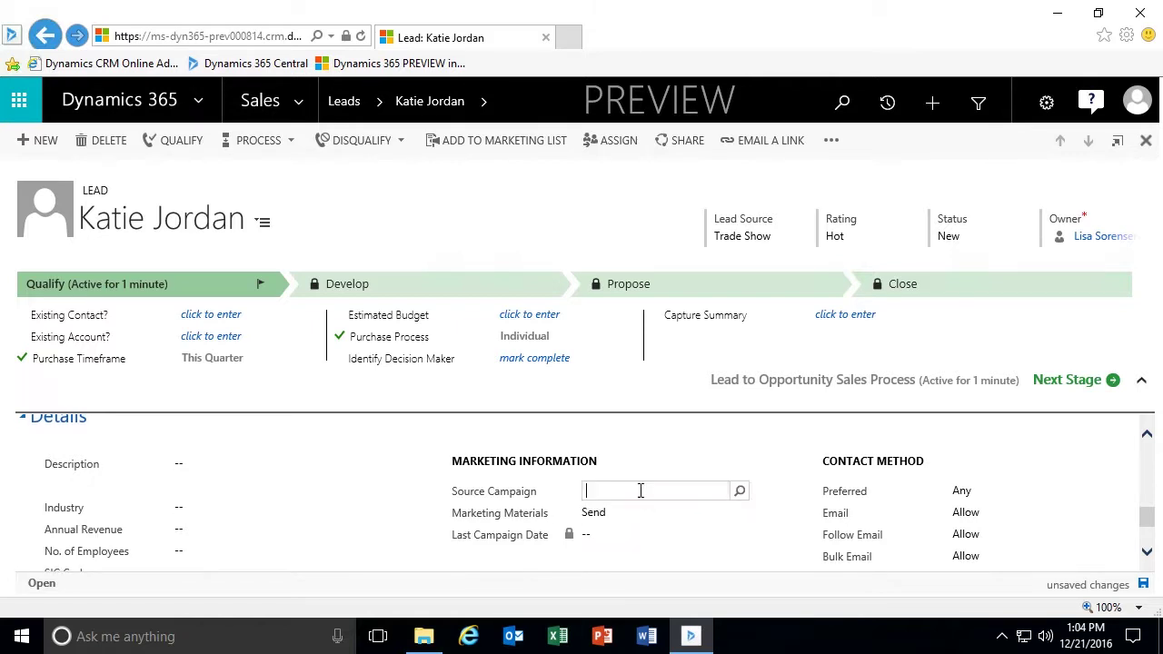
left_click(741, 493)
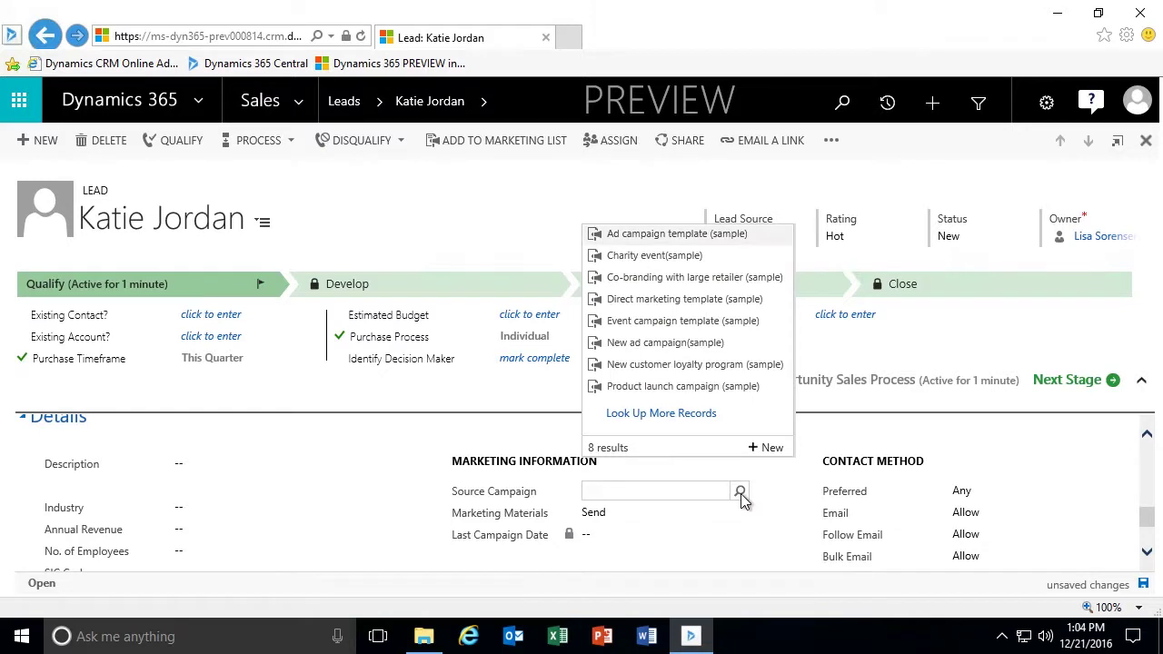
left_click(667, 387)
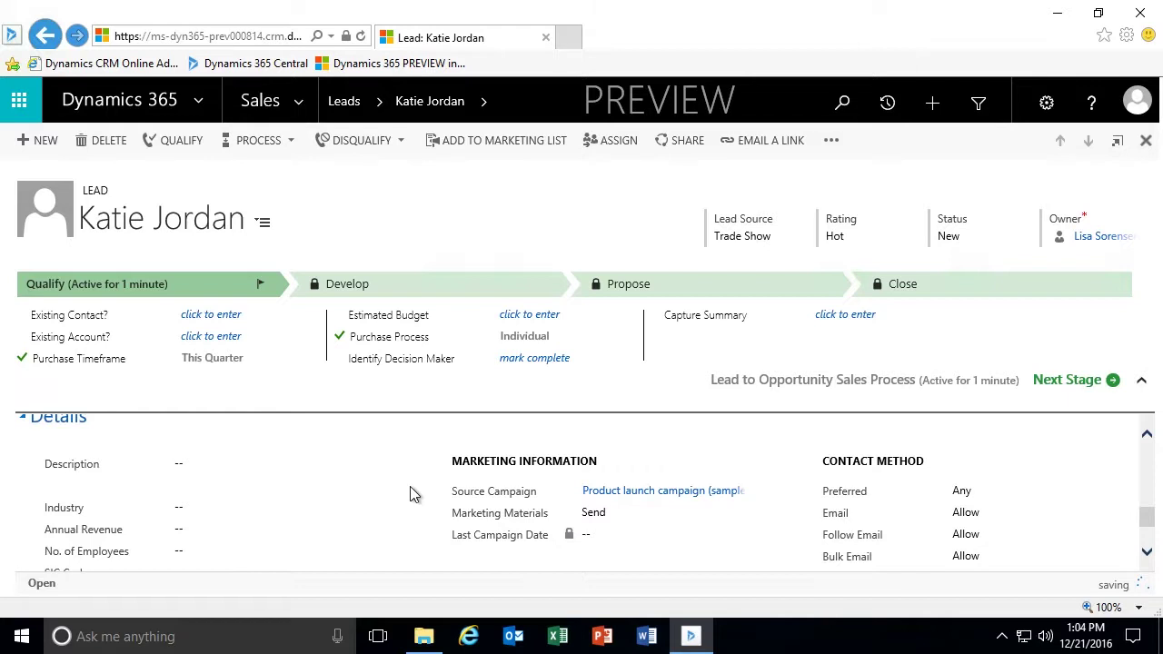
scroll(409, 486, "up", 5)
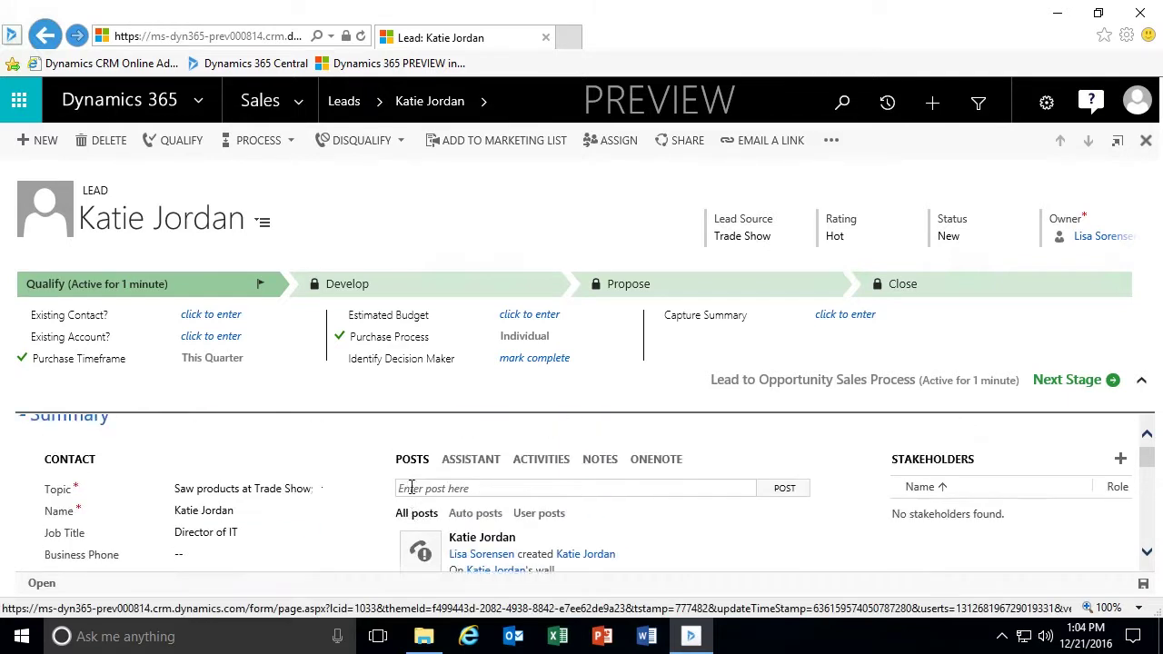
scroll(373, 486, "up", 1)
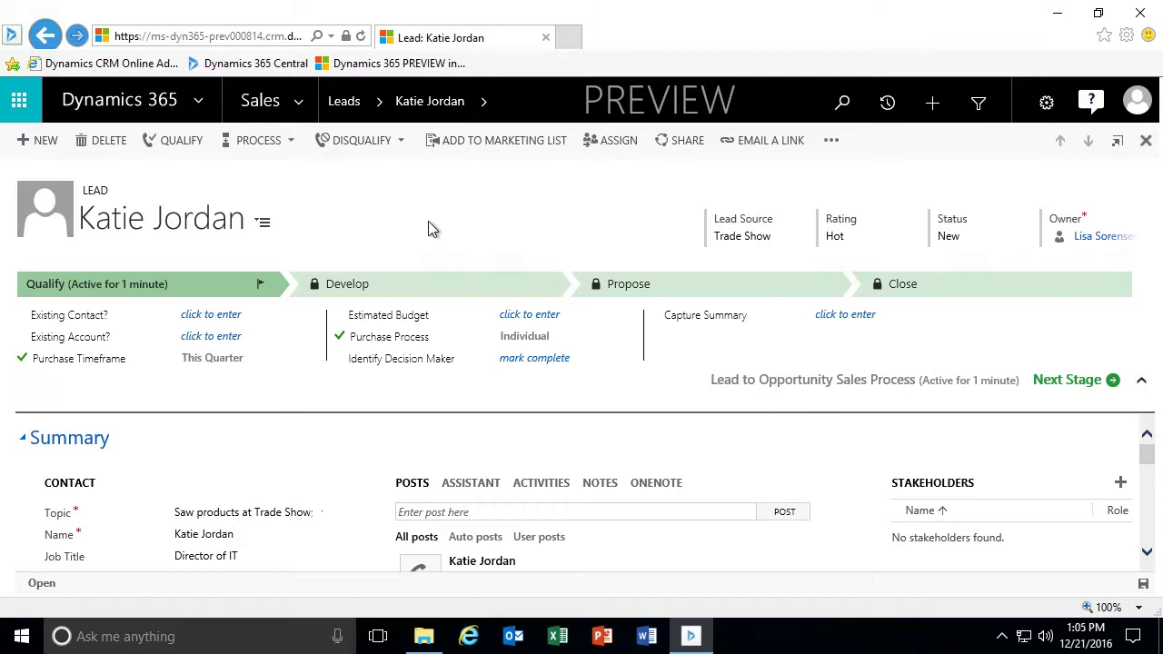
left_click(400, 141)
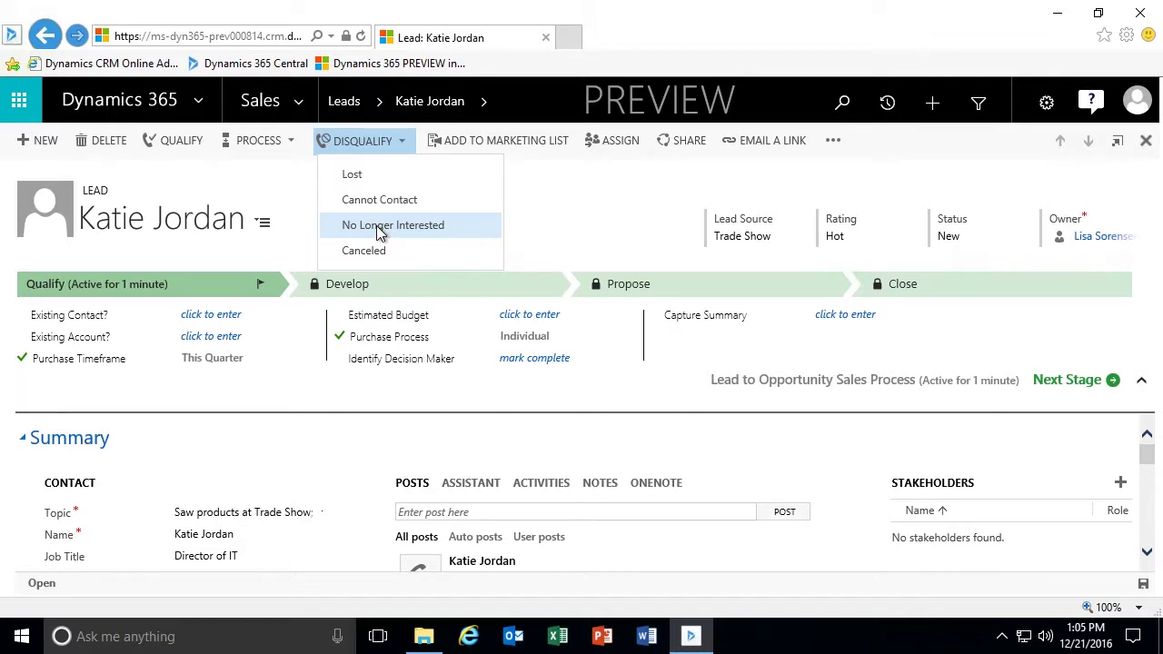
left_click(575, 178)
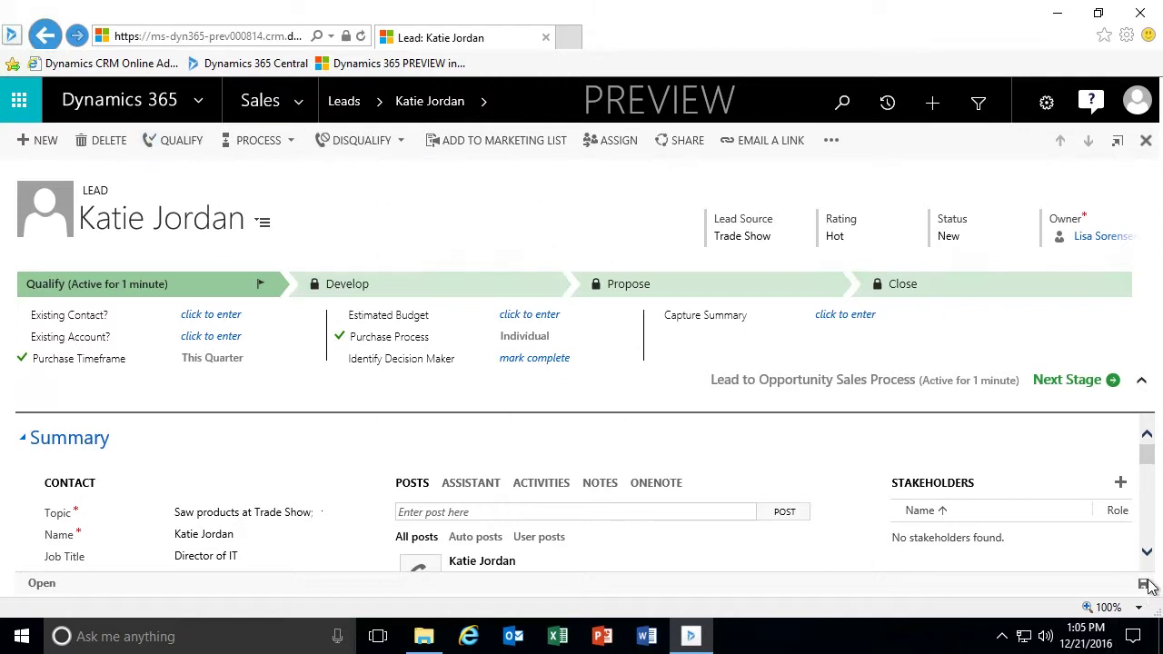
Back in My Open Leads, widen Topic and narrow Name, then reopen the trade-show lead.
left_click(1145, 145)
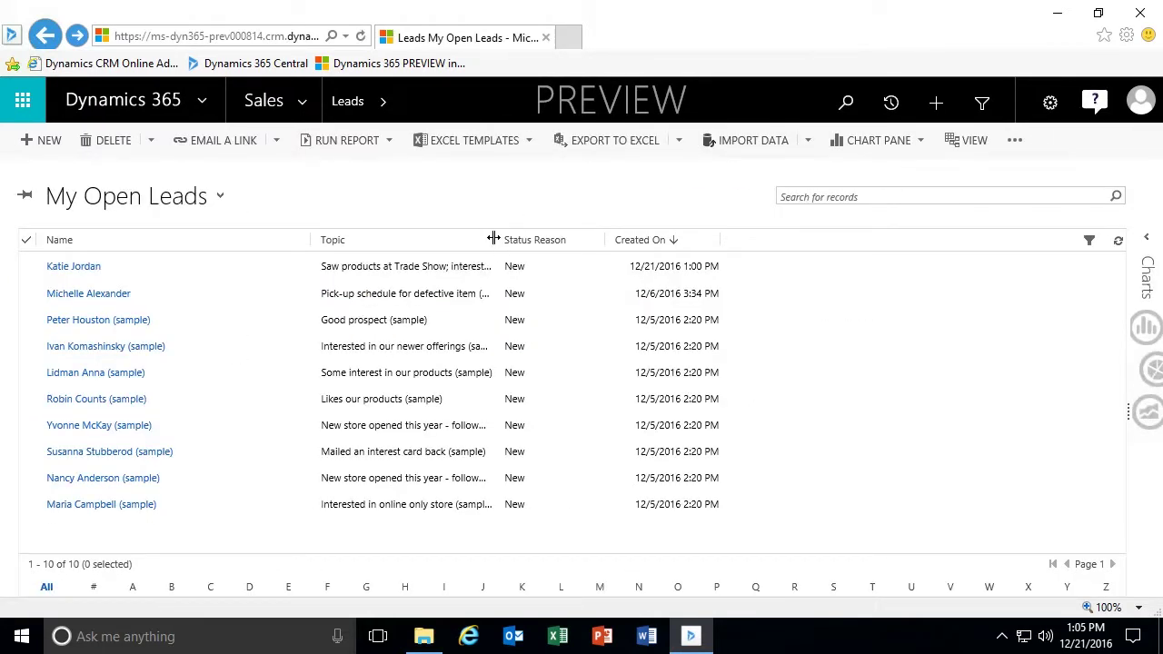
left_click_drag(514, 237, 558, 242)
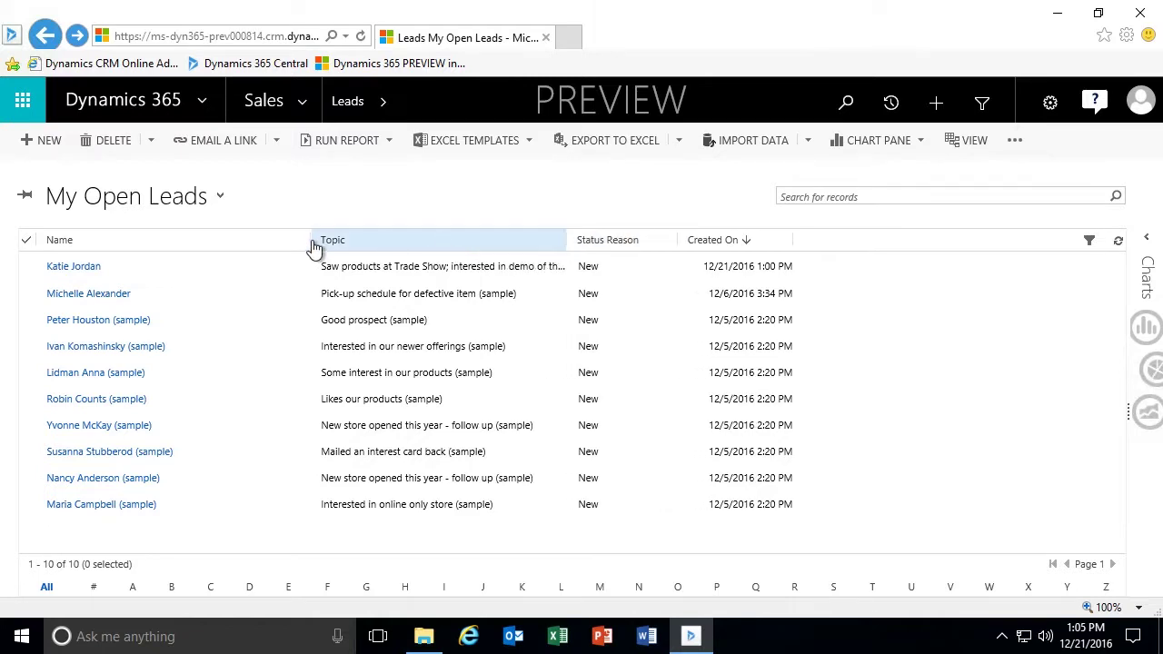
left_click_drag(310, 239, 200, 239)
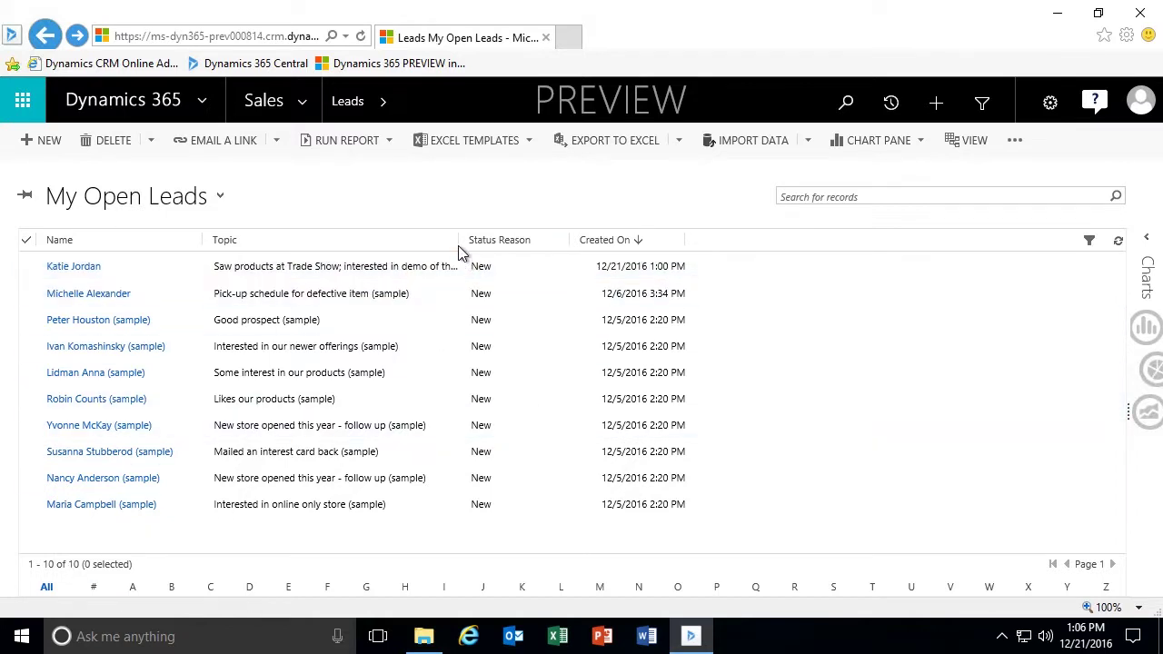
left_click_drag(458, 240, 511, 240)
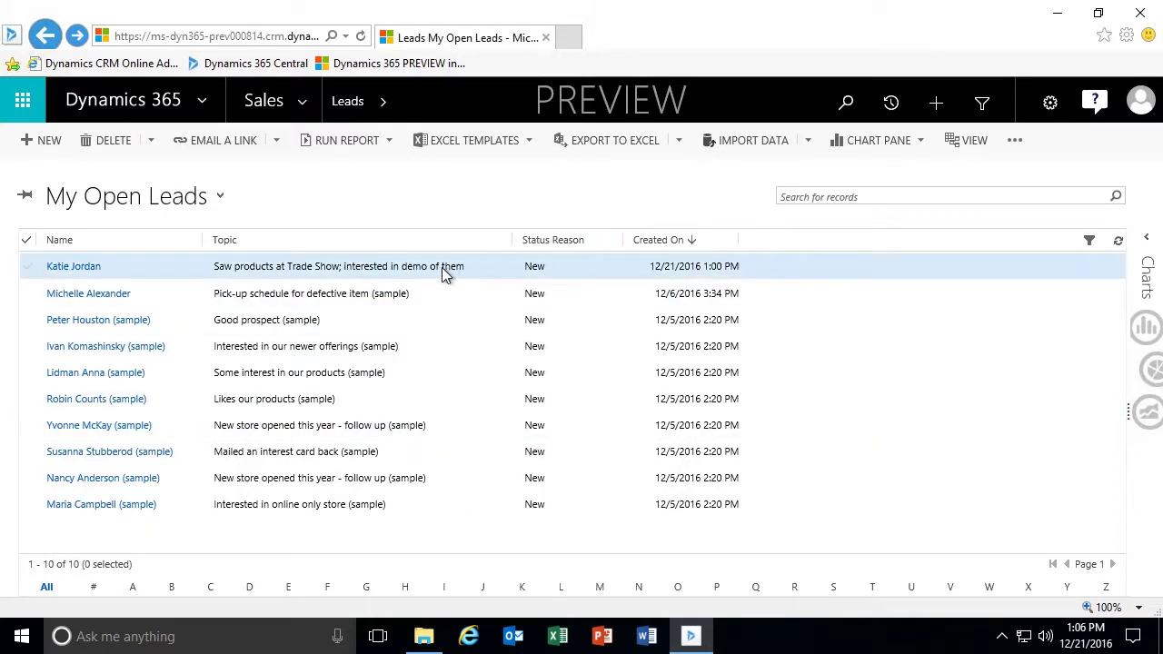
double_click(482, 267)
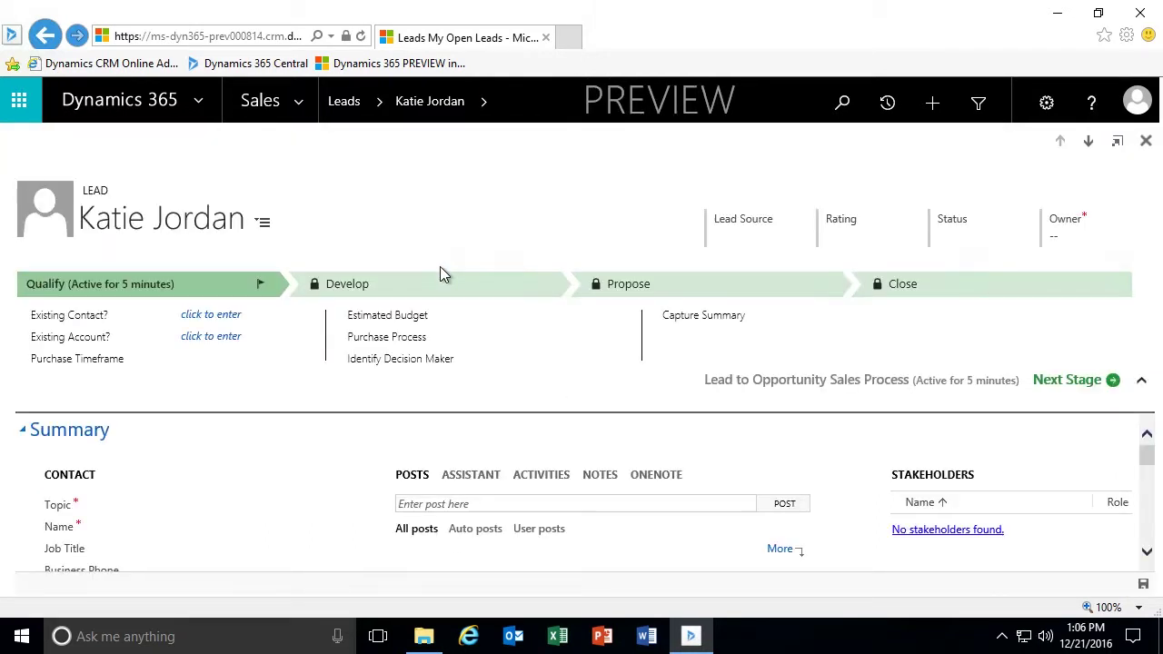
Disqualify the lead as No Longer Interested and close its form back to My Open Leads.
left_click(402, 145)
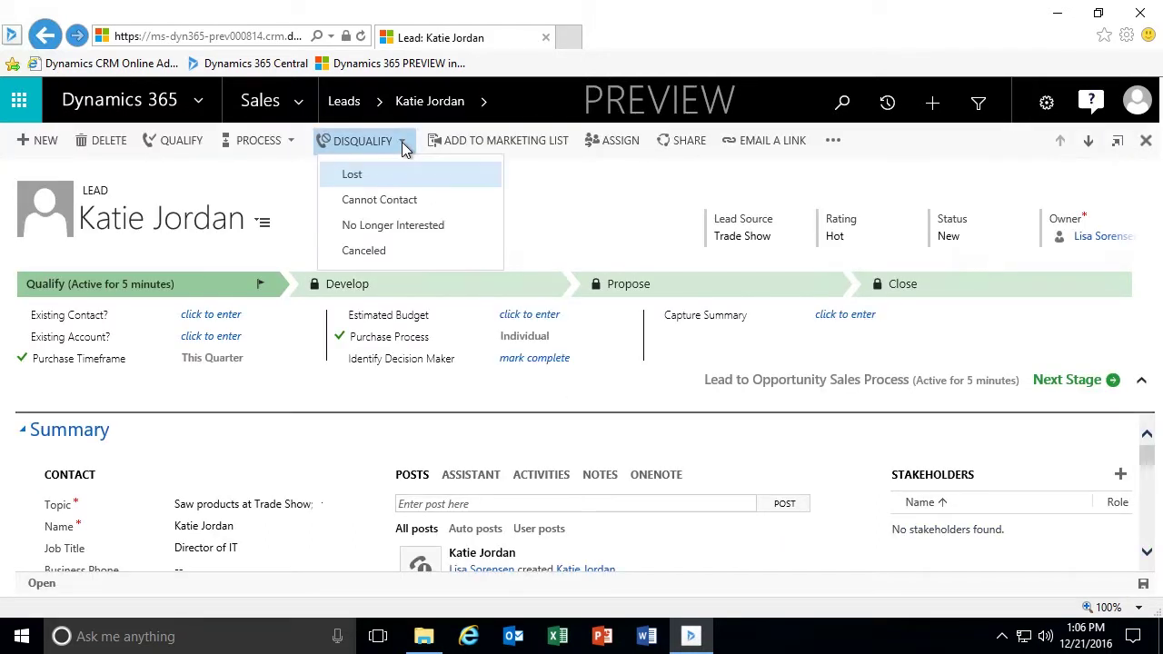
left_click(413, 227)
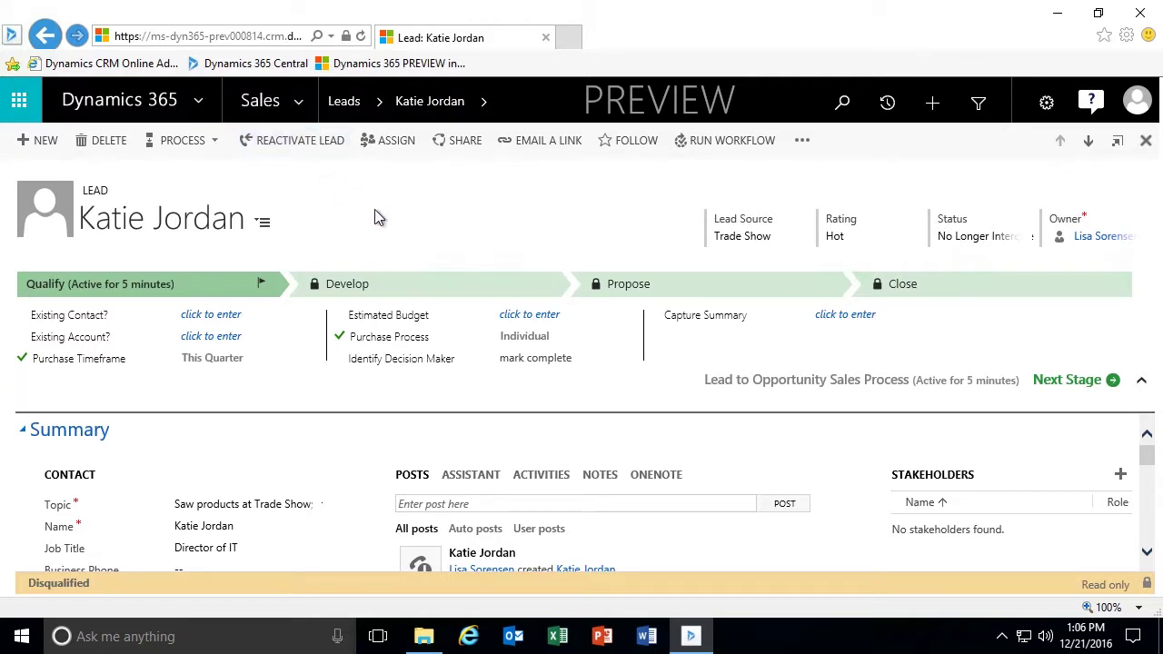
left_click(1147, 145)
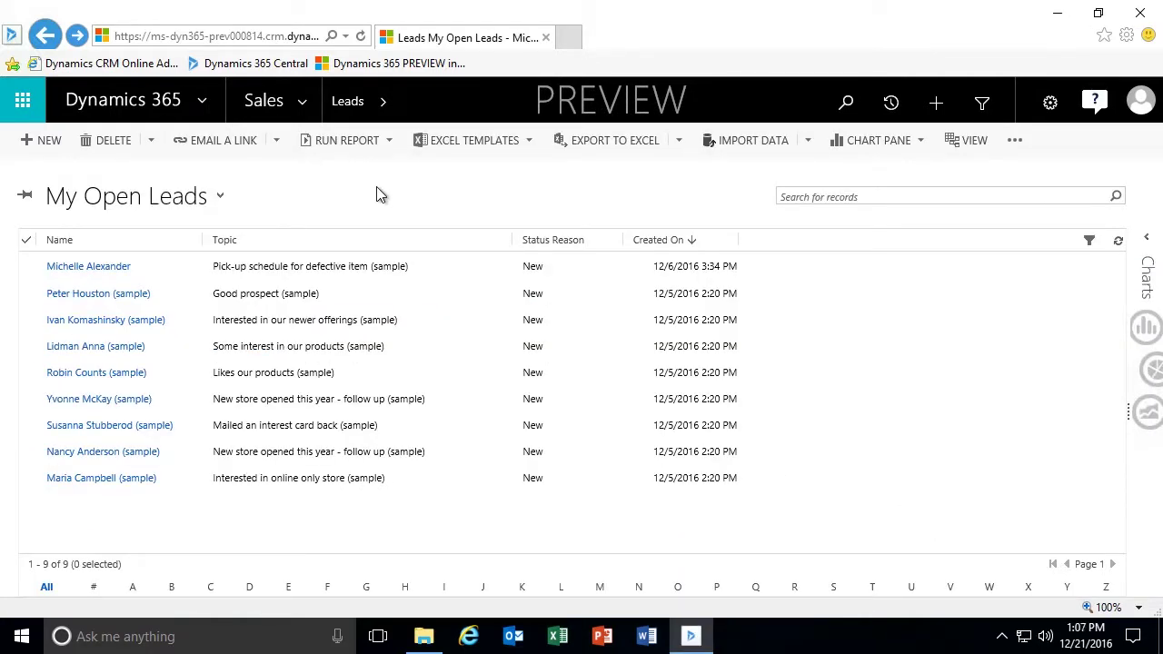
Switch to the Closed Leads view, select the disqualified lead, and widen the Topic column.
left_click(221, 200)
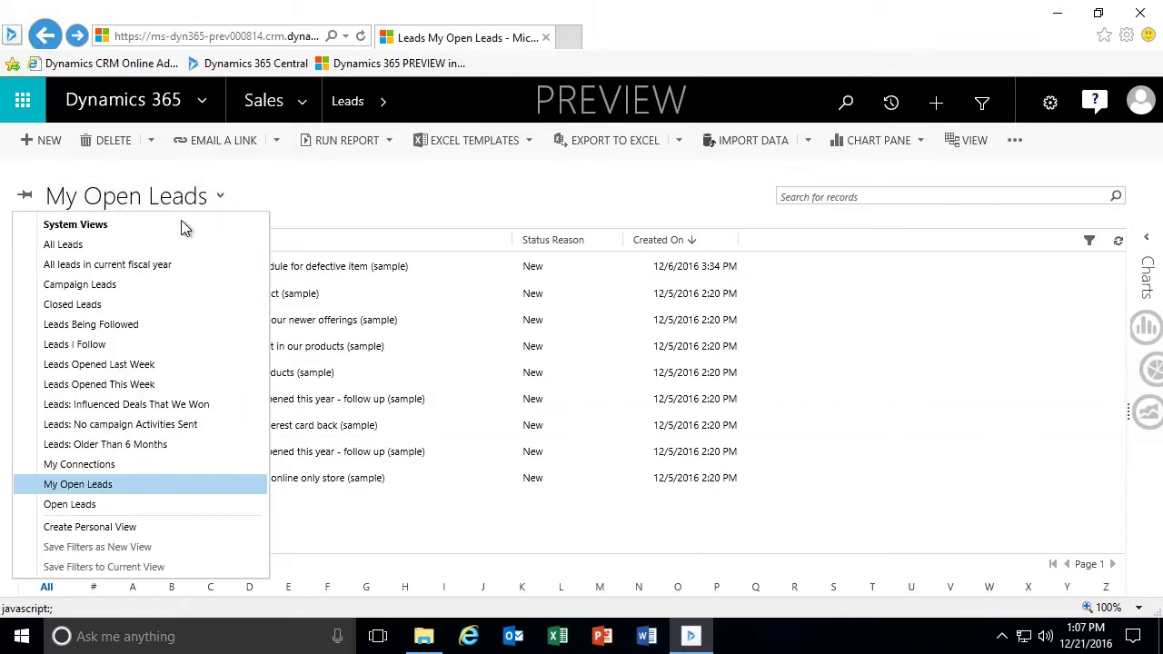
left_click(94, 306)
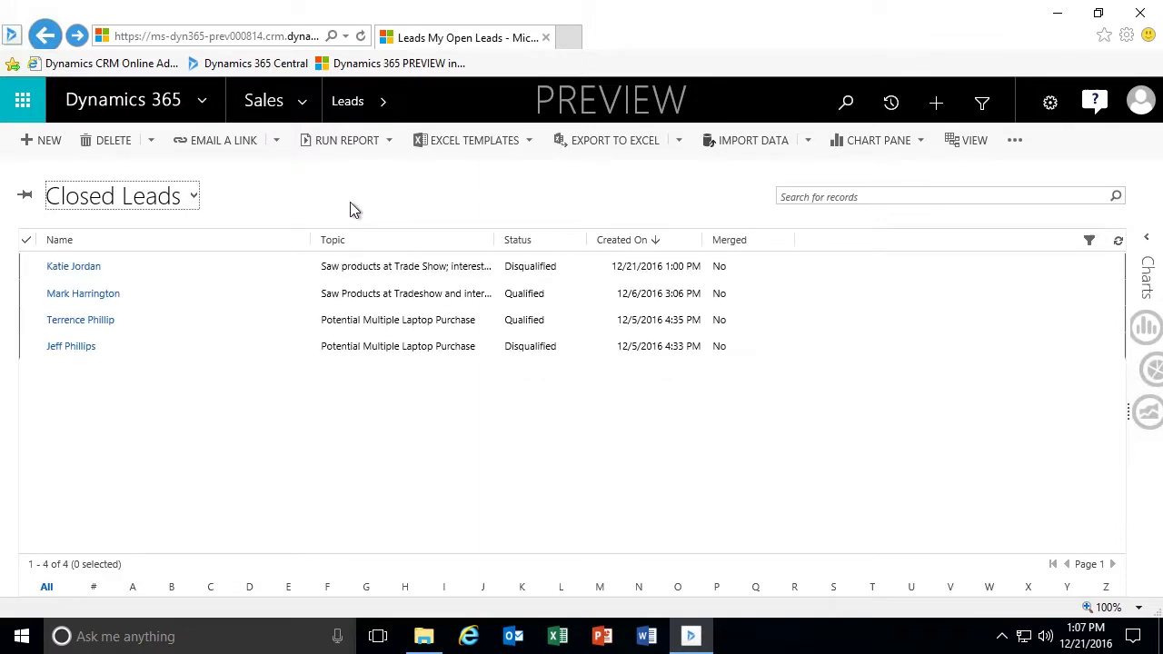
left_click(256, 270)
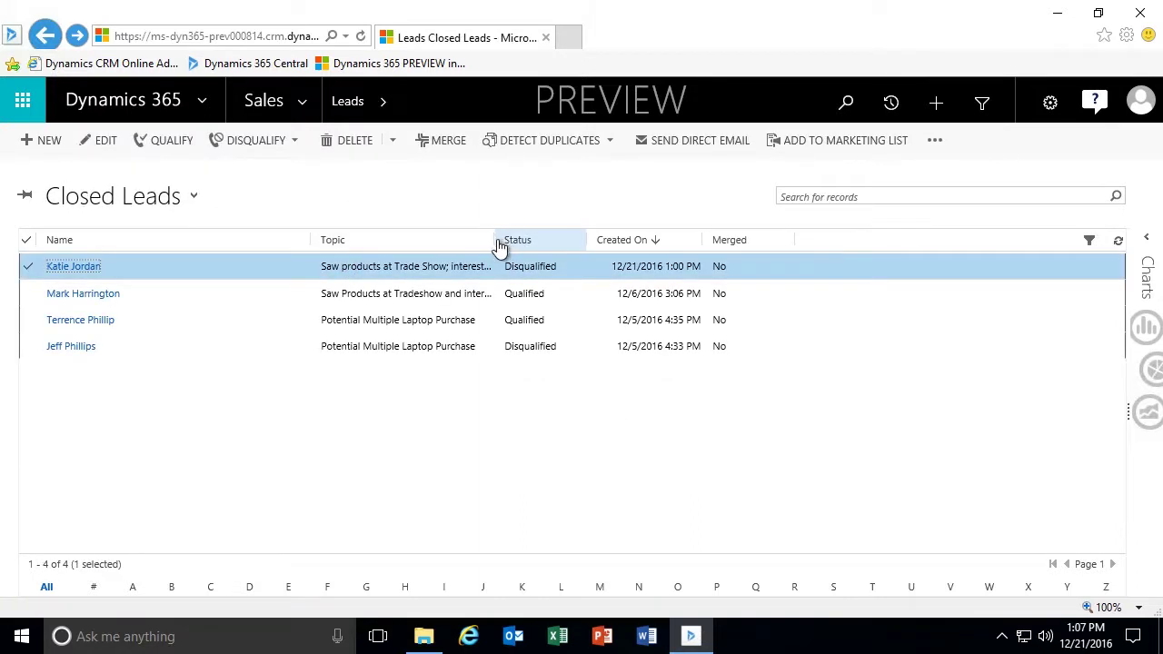
left_click_drag(495, 239, 573, 239)
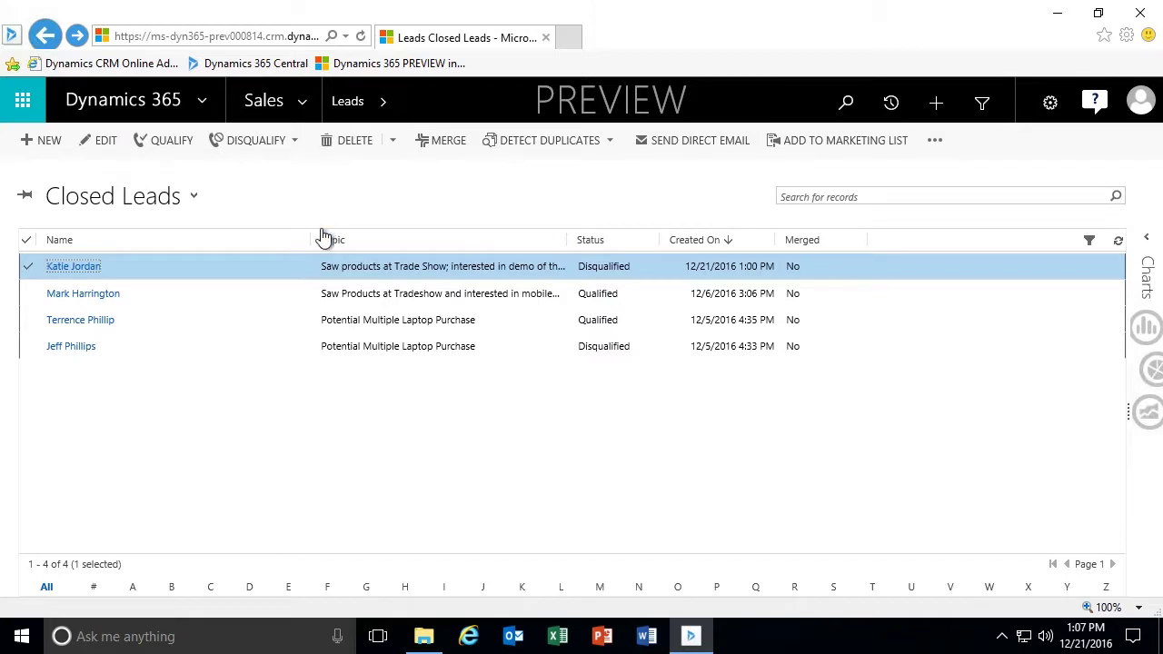
left_click_drag(310, 245, 174, 248)
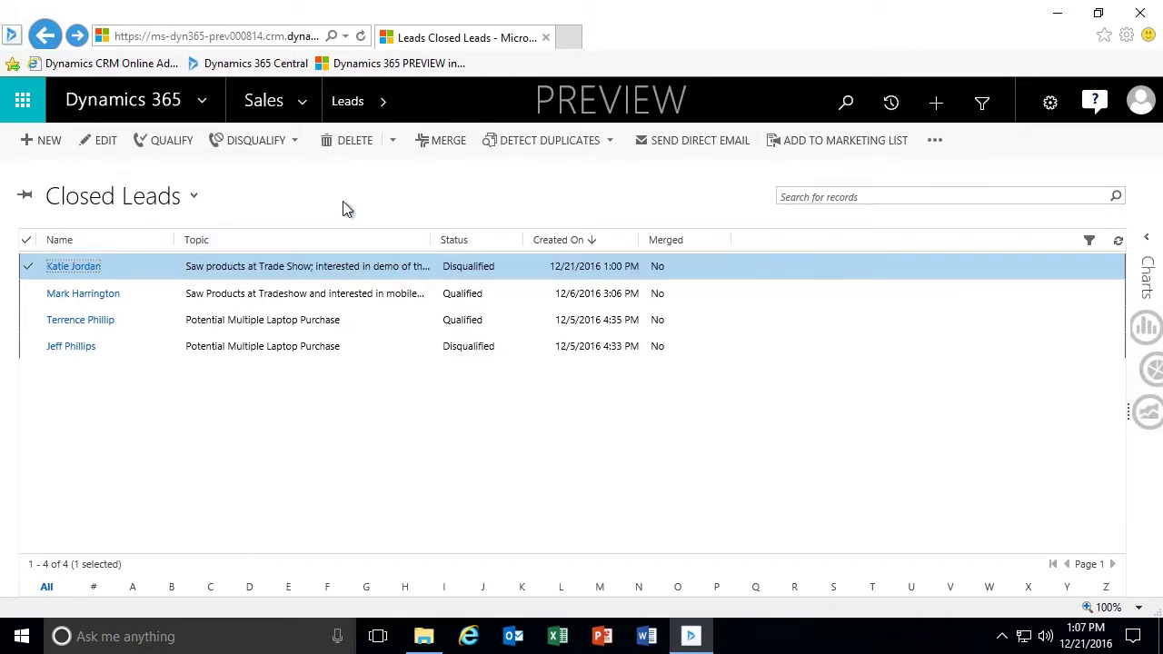
left_click(268, 195)
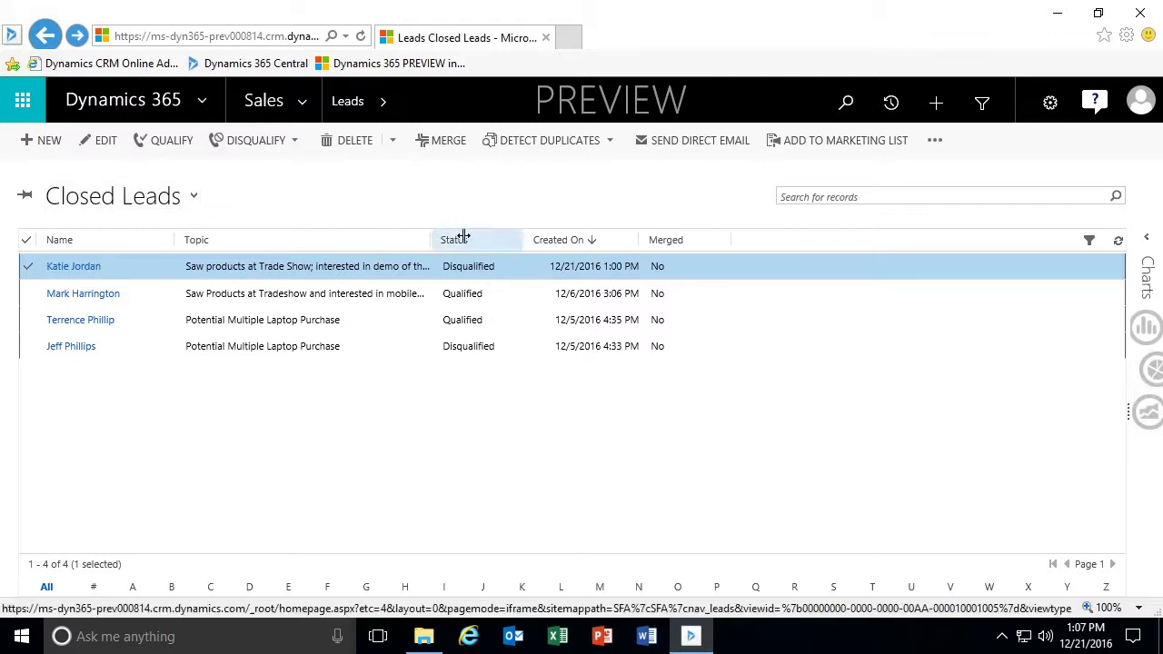
left_click_drag(464, 236, 496, 235)
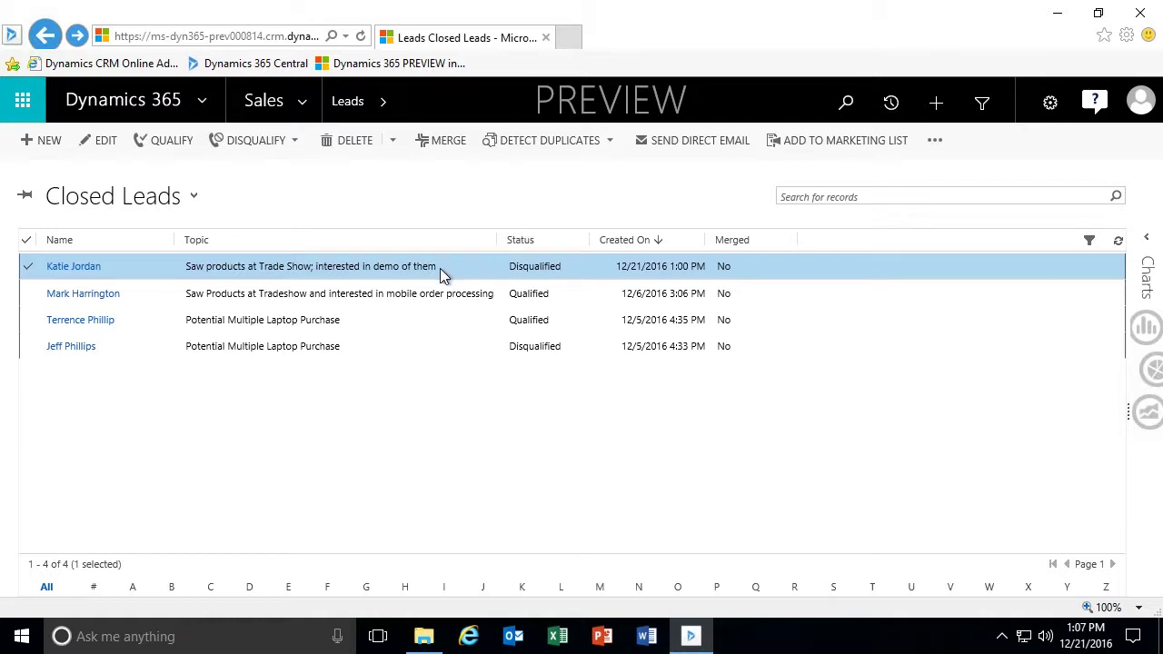
Open the disqualified trade-show lead from Closed Leads and reactivate it.
left_click(87, 275)
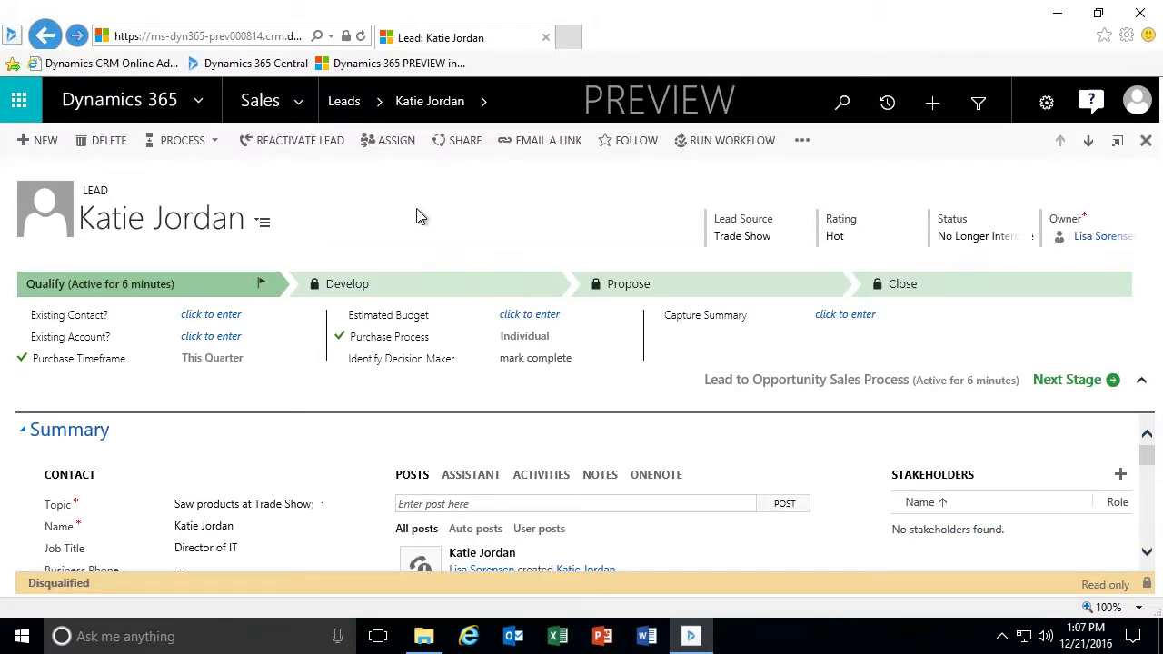
left_click(305, 142)
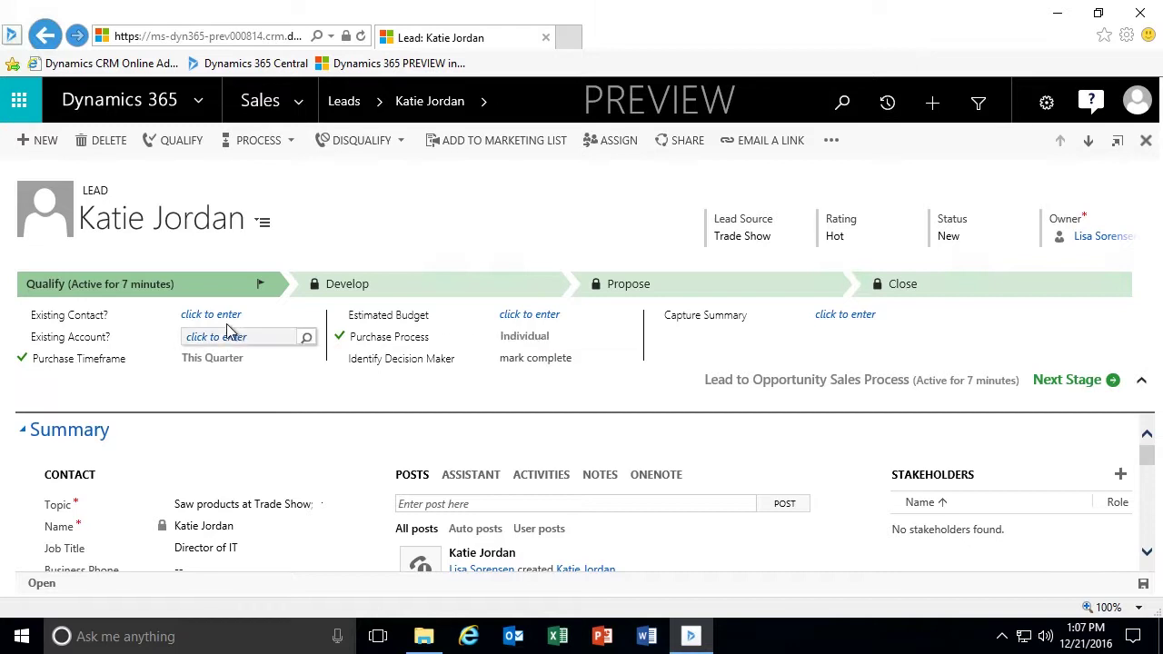
Enter an Estimated Budget of 25,000 and keep Individual as the Purchase Process.
left_click(536, 316)
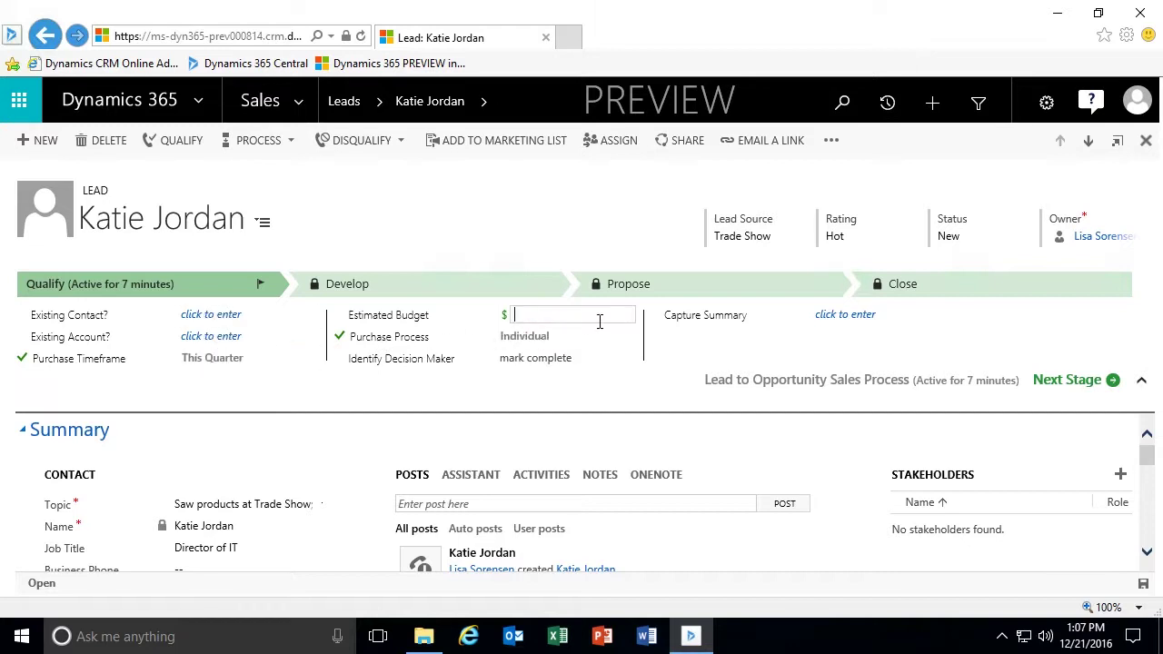
type("25,")
type("000")
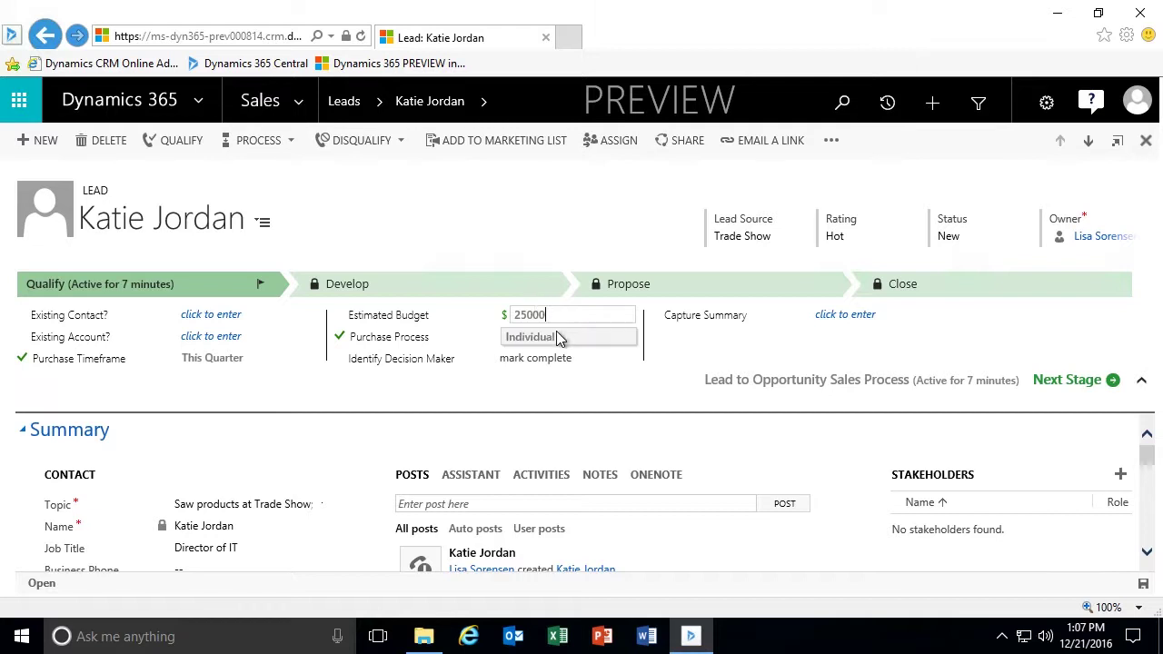
left_click(558, 337)
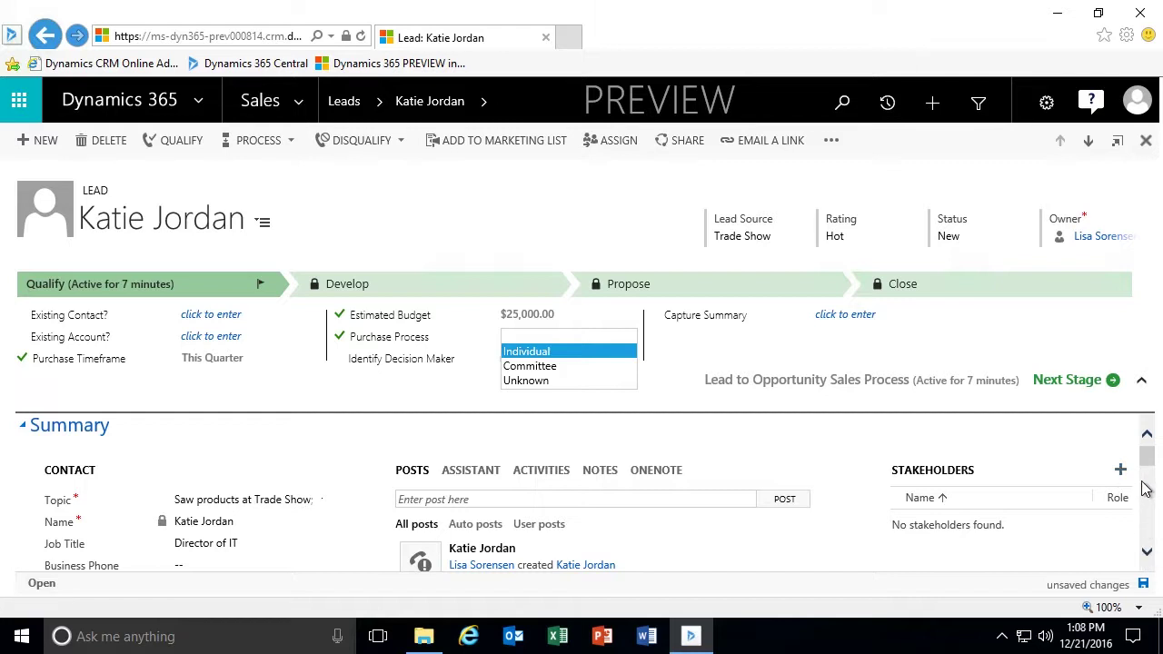
left_click_drag(1149, 455, 1145, 485)
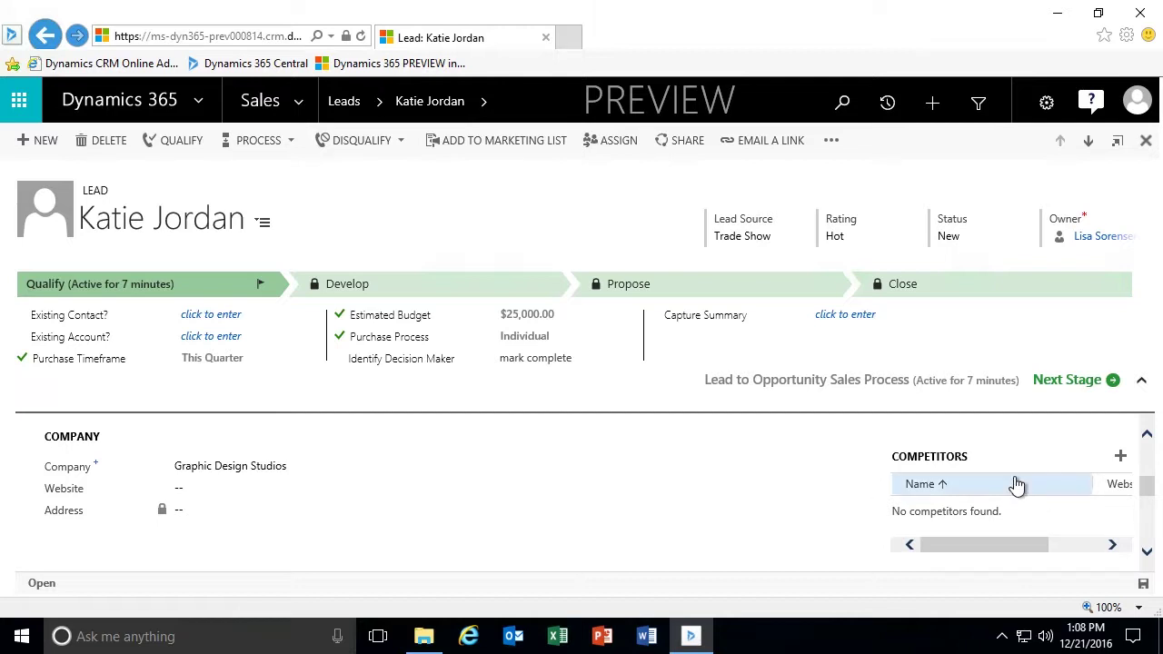
Add Carter's Electronics to the lead's Competitors subgrid from the competitor lookup.
left_click(1121, 458)
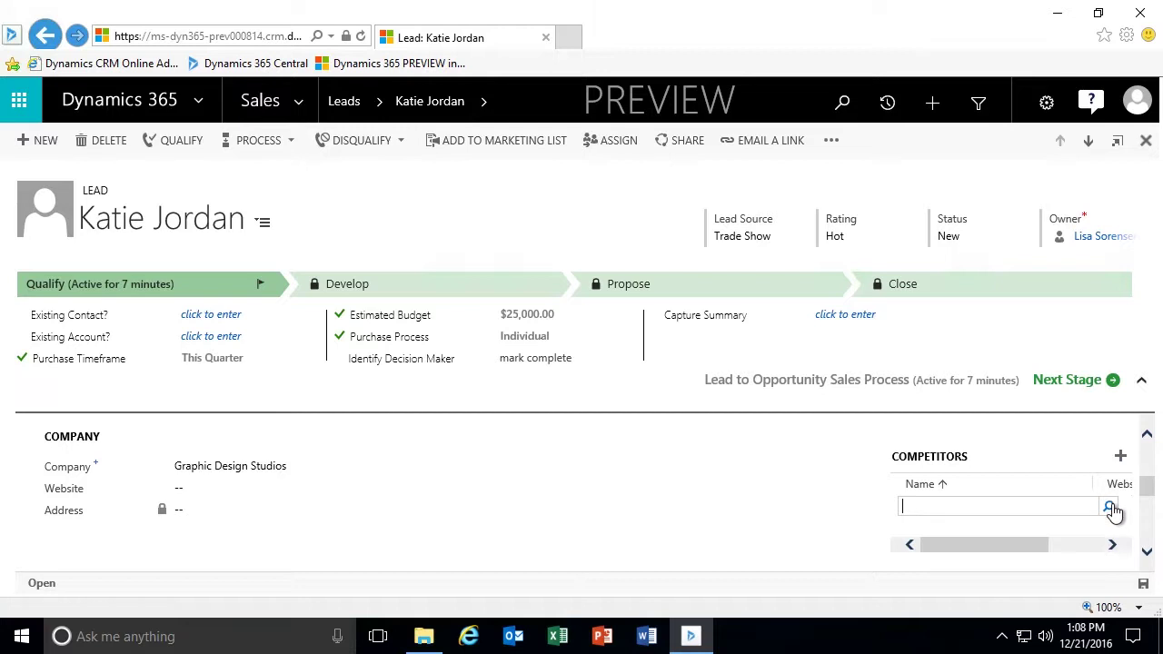
left_click(1111, 509)
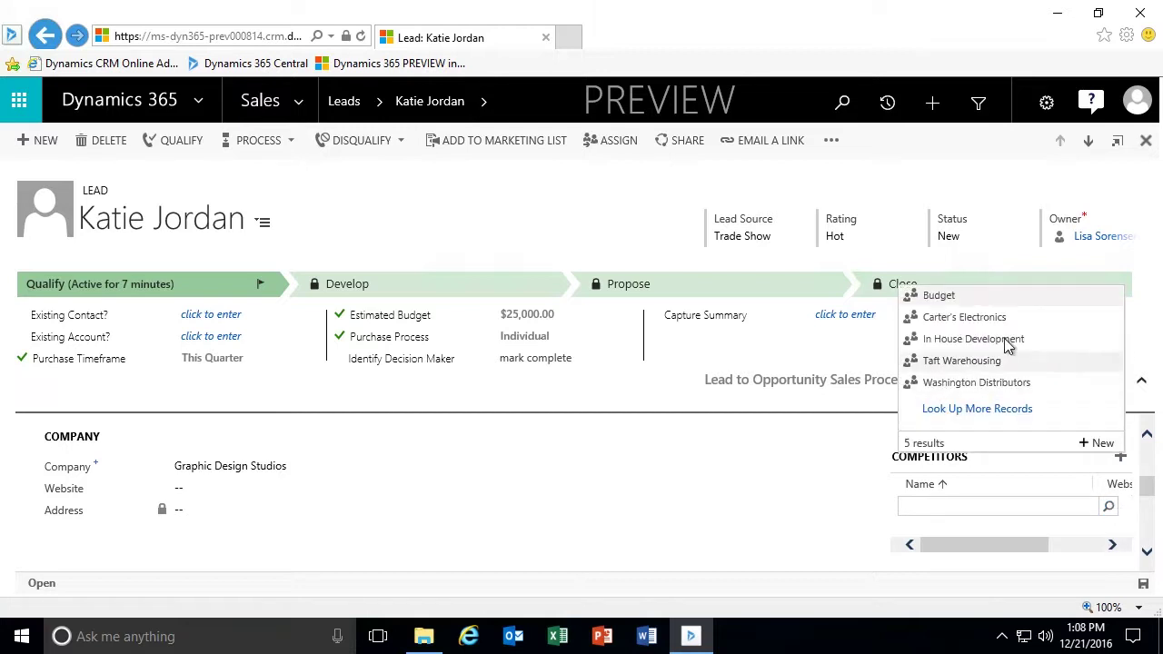
left_click(964, 317)
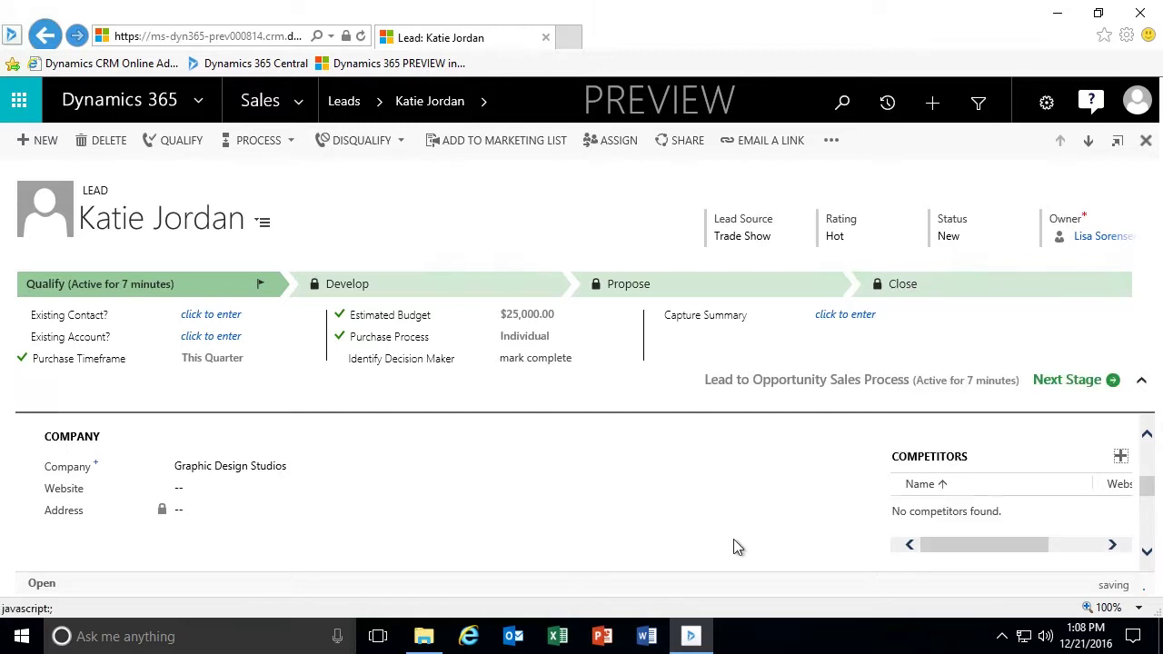
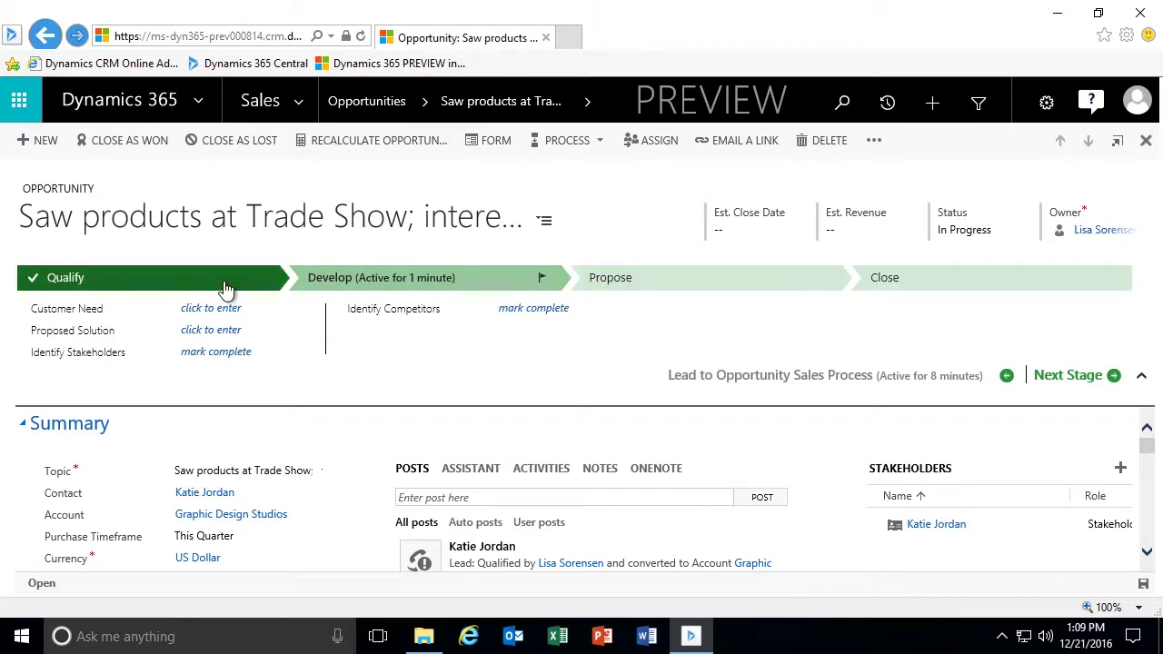
mouse_move(172, 283)
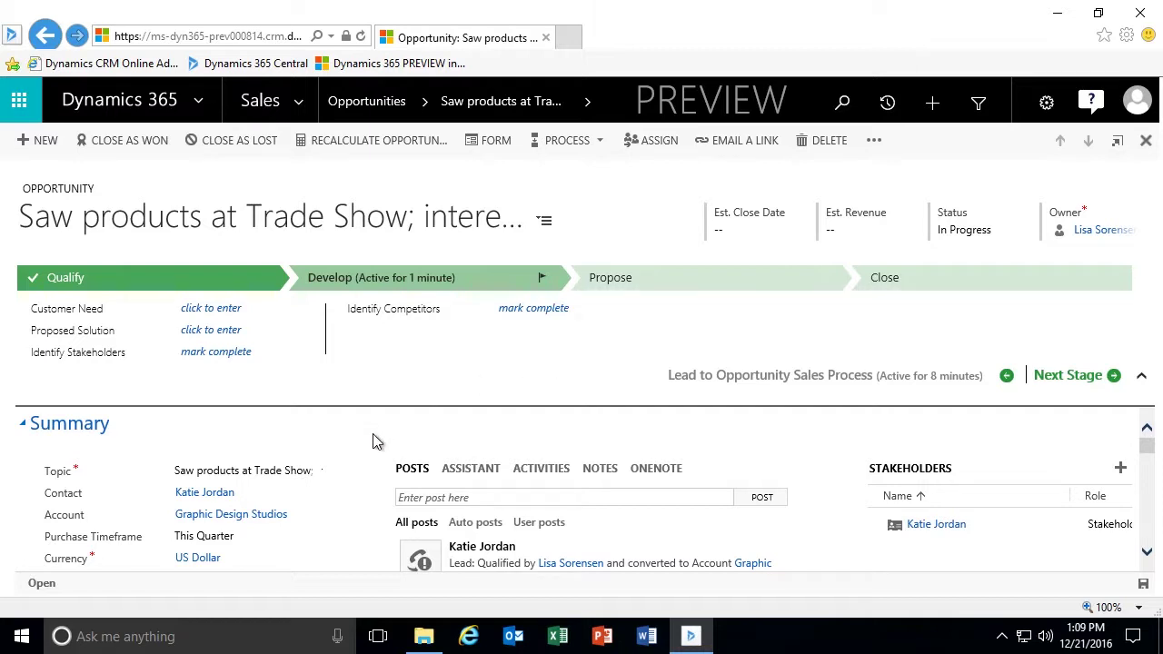
scroll(377, 441, "down", 1)
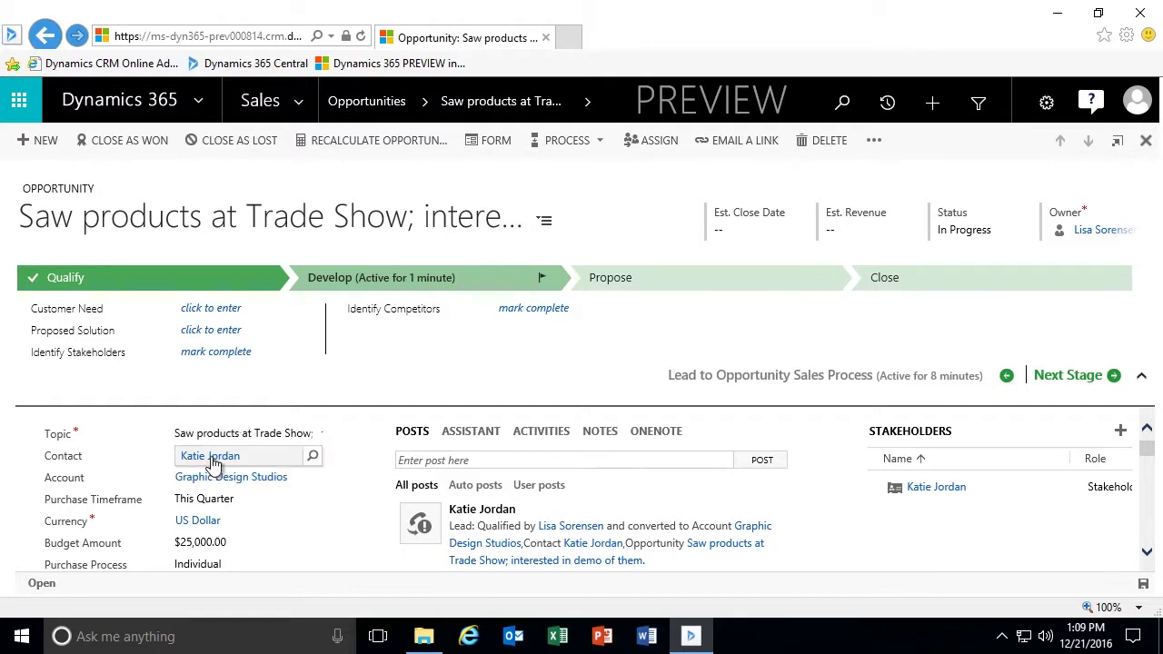
Open the opportunity's linked contact, a Director of IT at Graphic Design Studios, and review its details.
left_click(212, 465)
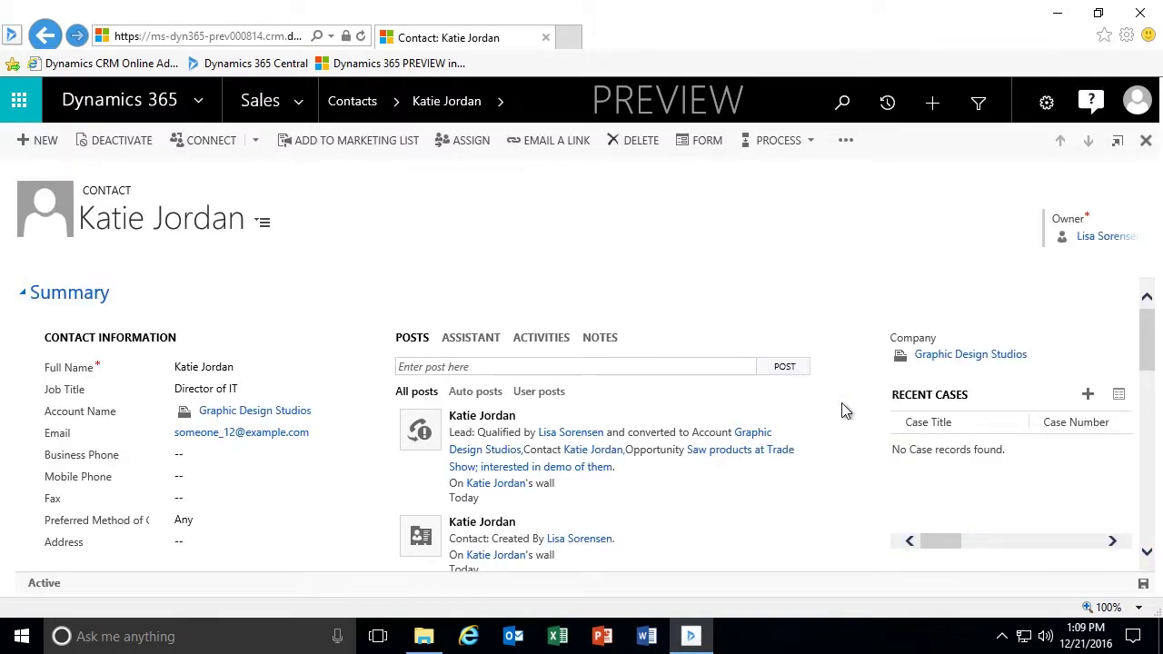
scroll(832, 461, "down", 1)
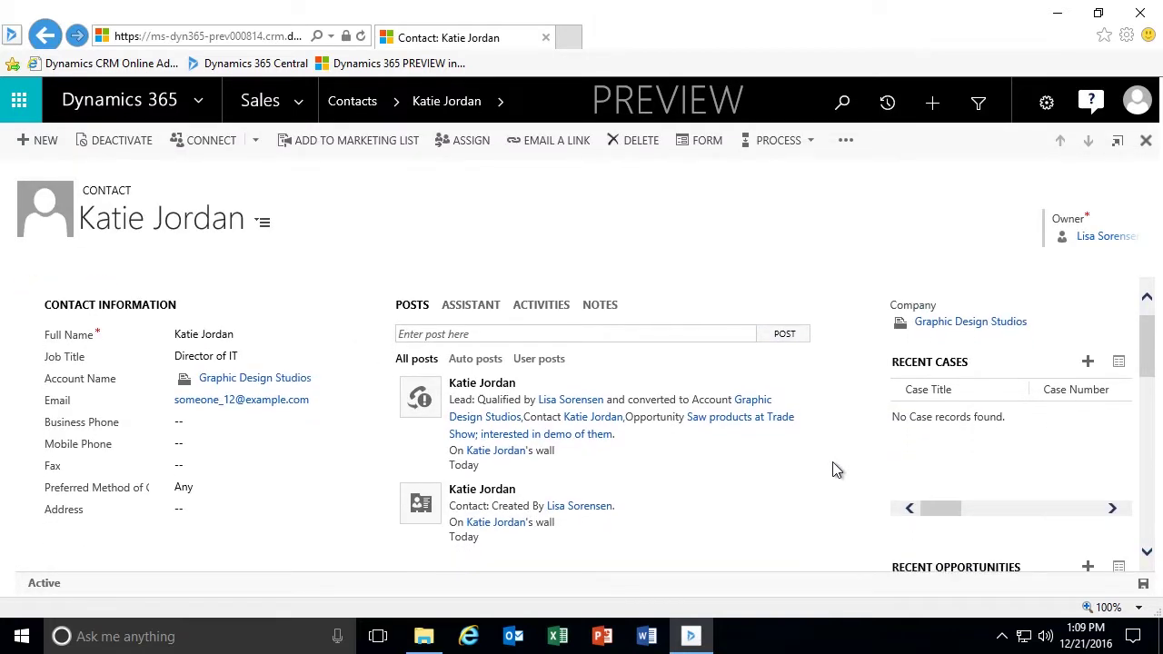
scroll(836, 469, "down", 1)
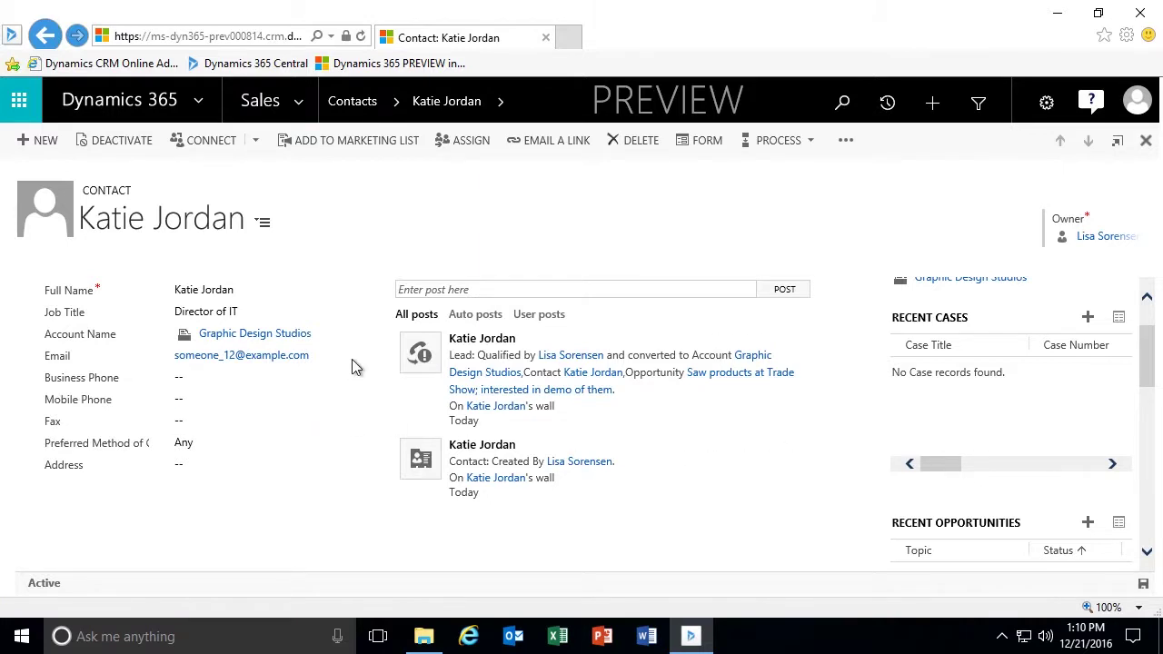
scroll(344, 425, "up", 2)
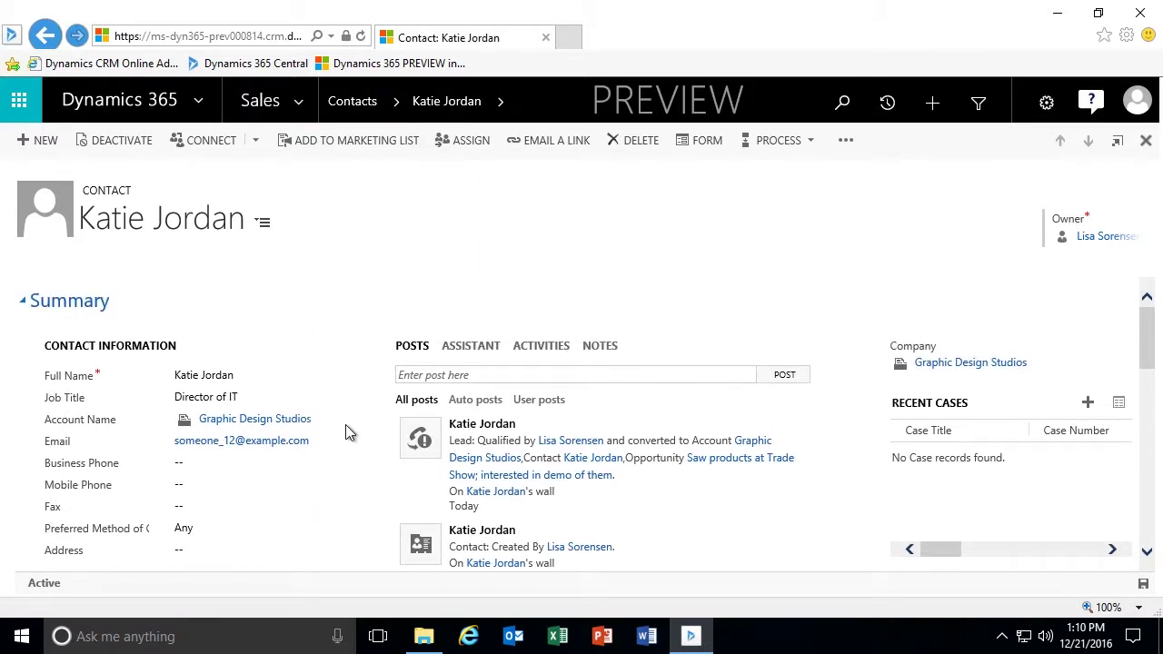
Open the contact's Graphic Design Studios account and review its qualification posts and contact list.
left_click(251, 423)
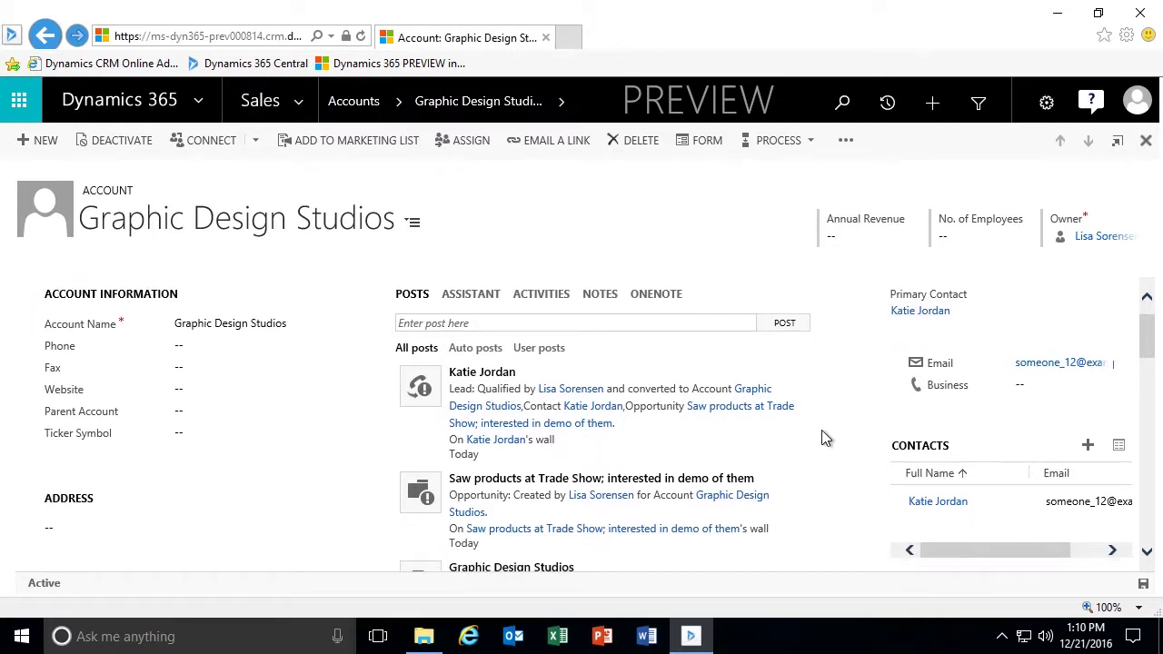
scroll(846, 485, "down", 1)
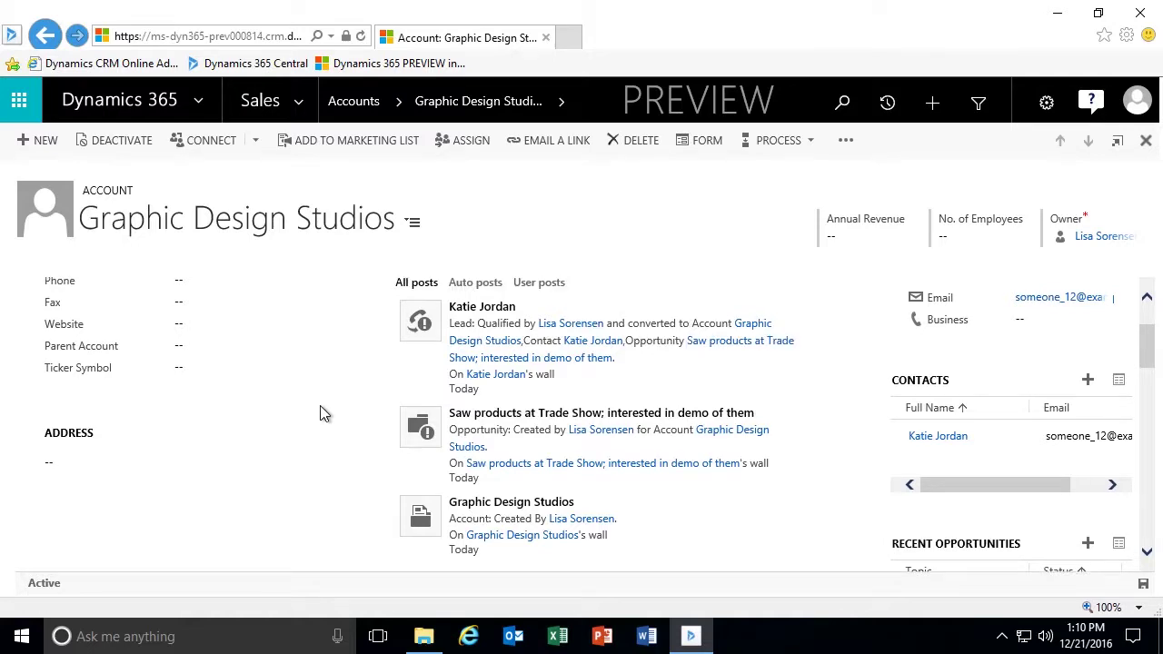
scroll(320, 405, "down", 3)
scroll(320, 405, "up", 5)
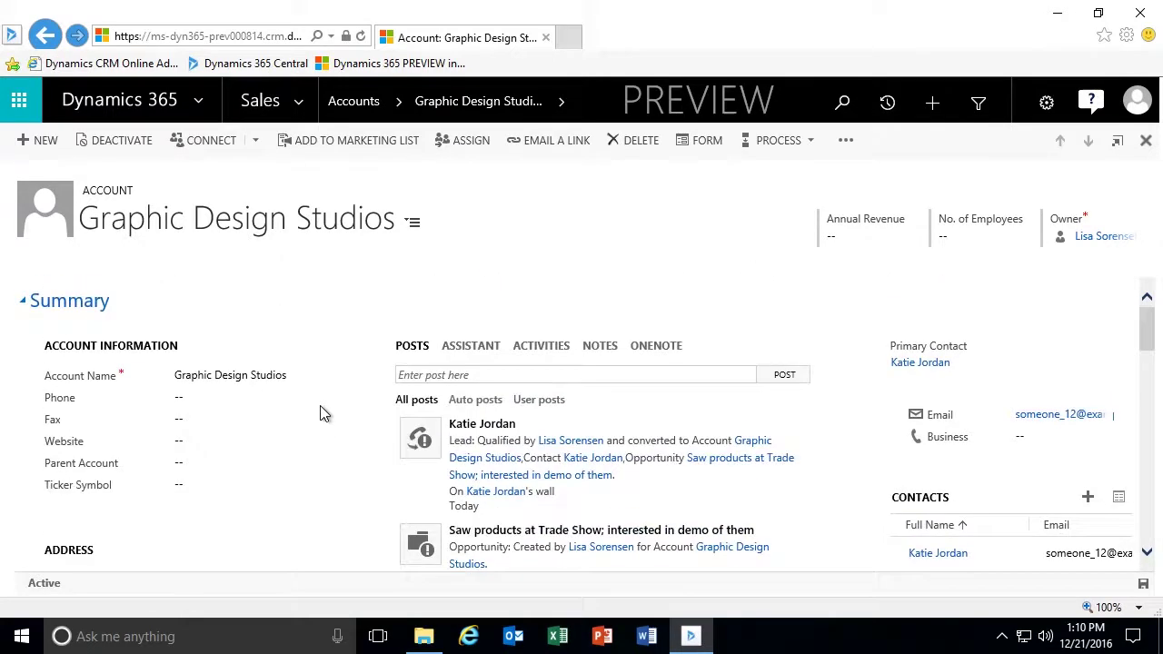
Close the account, contact and qualified lead forms to return to the Closed Leads view.
left_click(1146, 145)
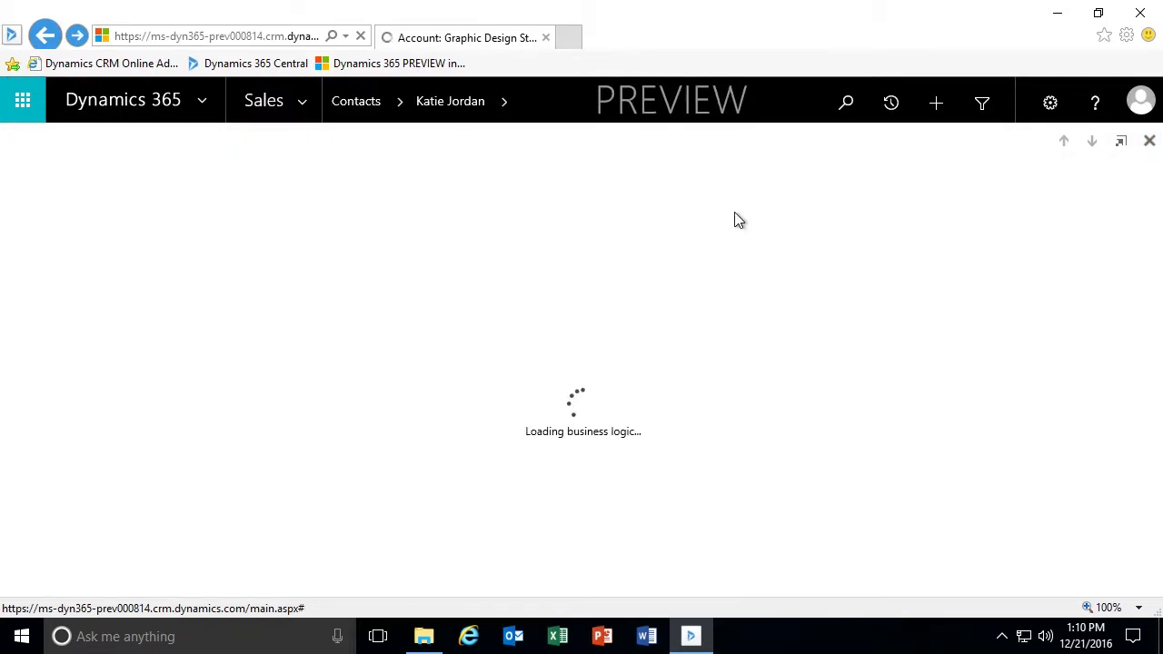
left_click(1146, 145)
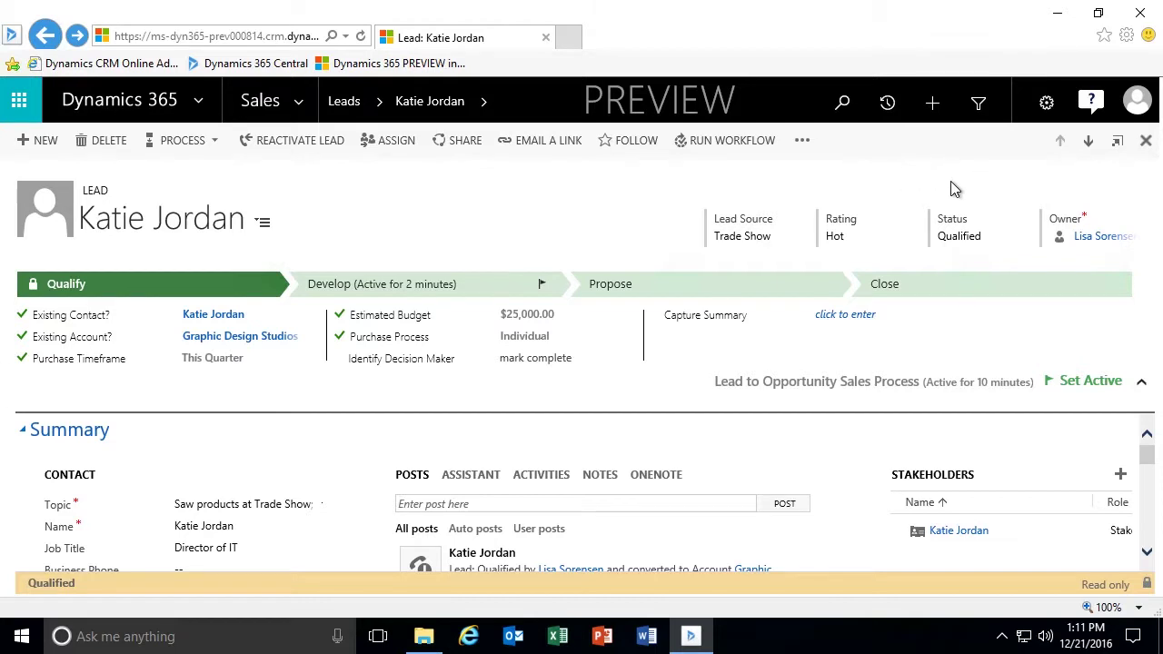
left_click(1145, 140)
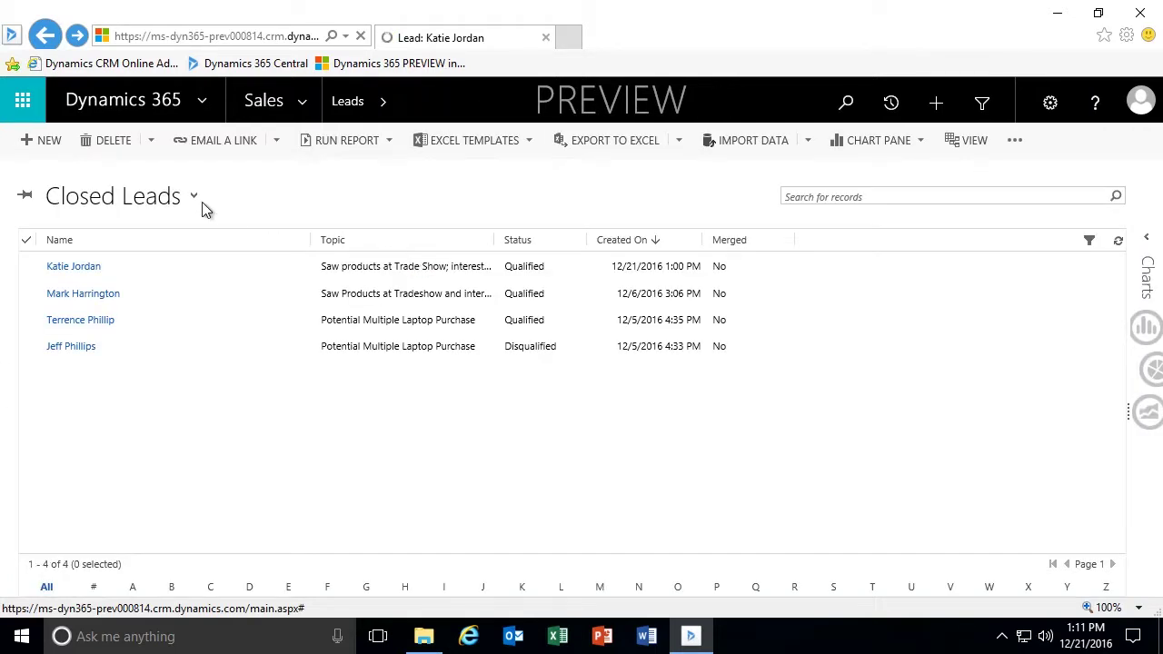
Refresh the Closed Leads grid, narrow the Name column and widen the Topic column.
left_click(1118, 244)
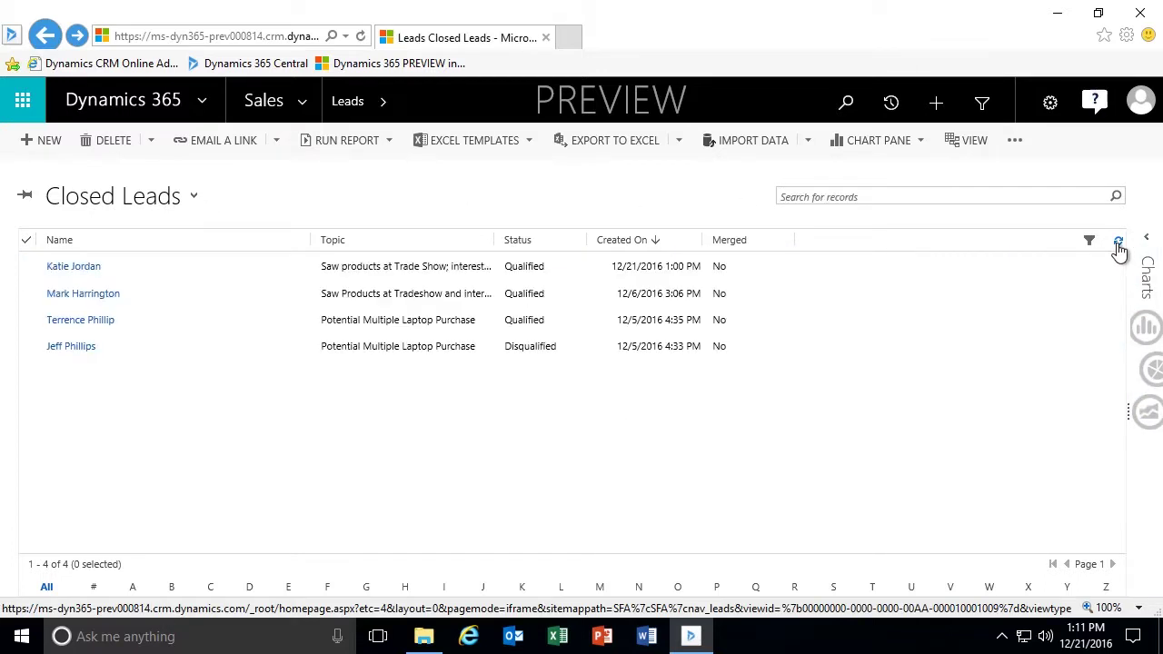
left_click_drag(309, 240, 246, 243)
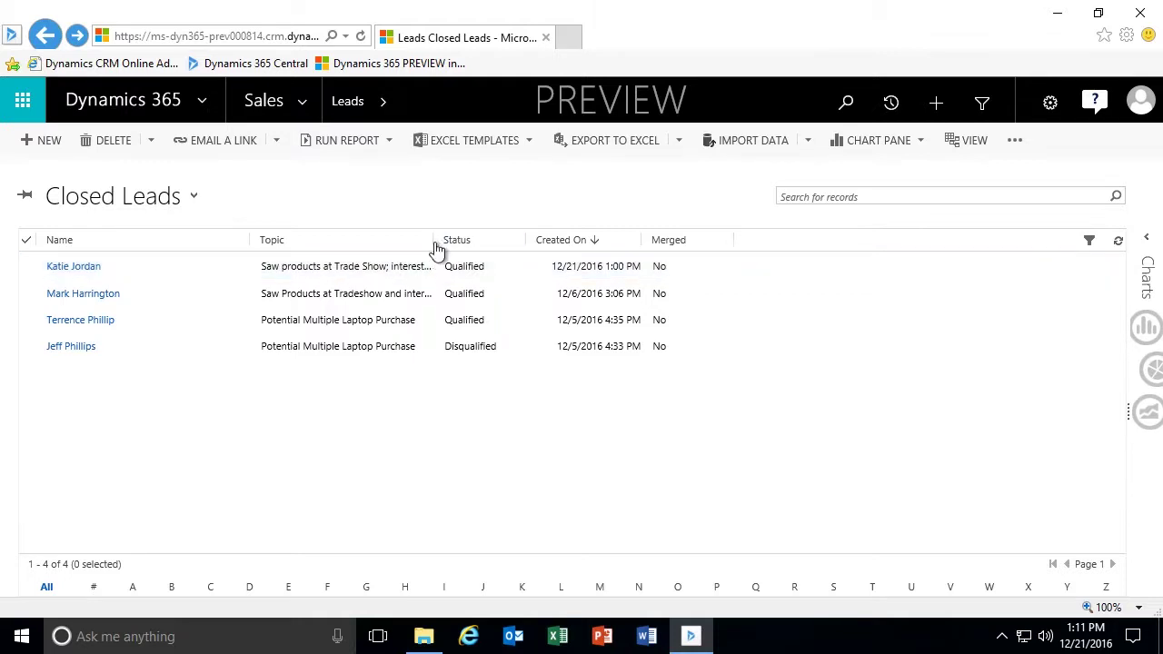
left_click_drag(434, 241, 467, 242)
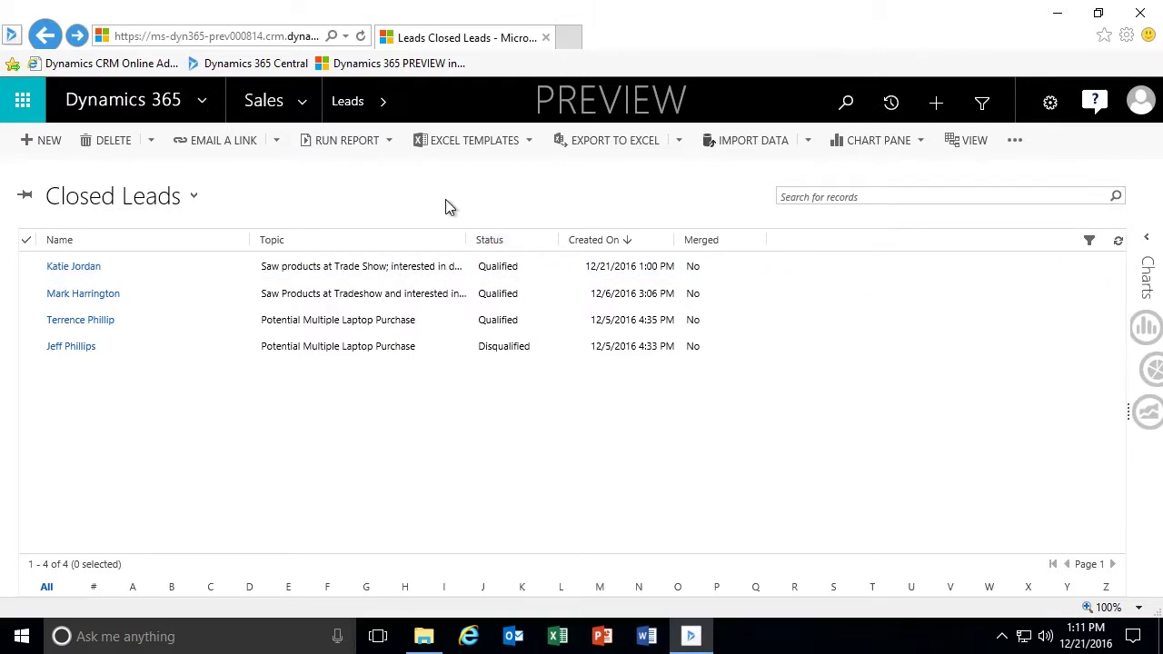
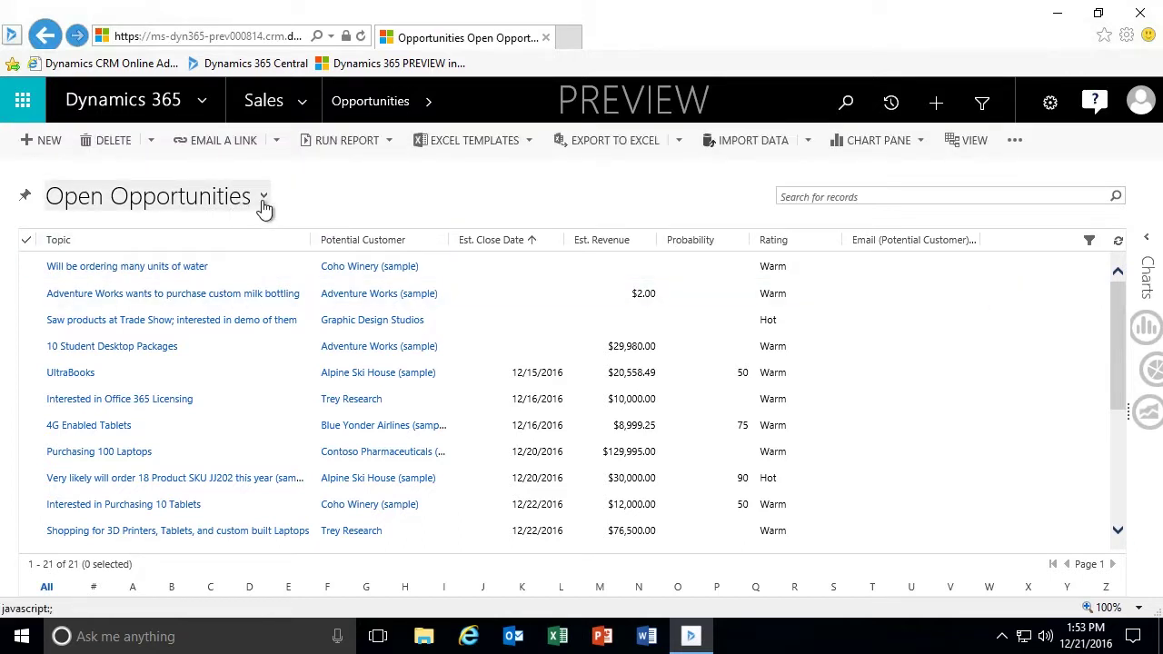
Browse the Lost, My Open and Closing Next Month opportunity views.
left_click(262, 206)
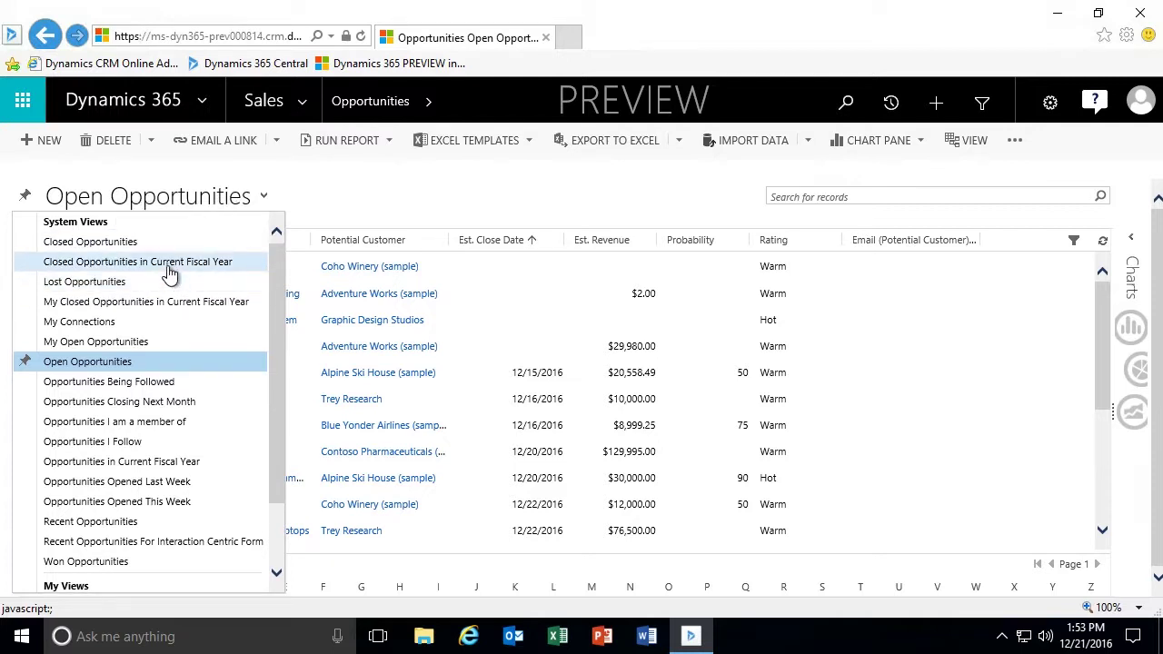
left_click(104, 285)
left_click(233, 200)
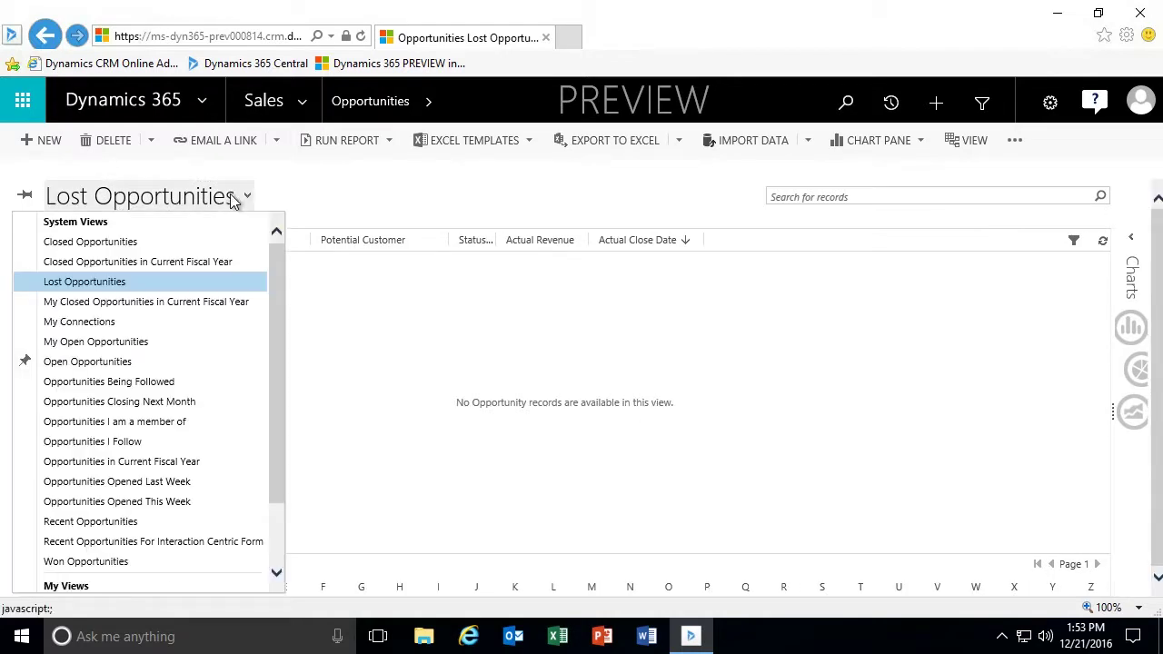
left_click(99, 343)
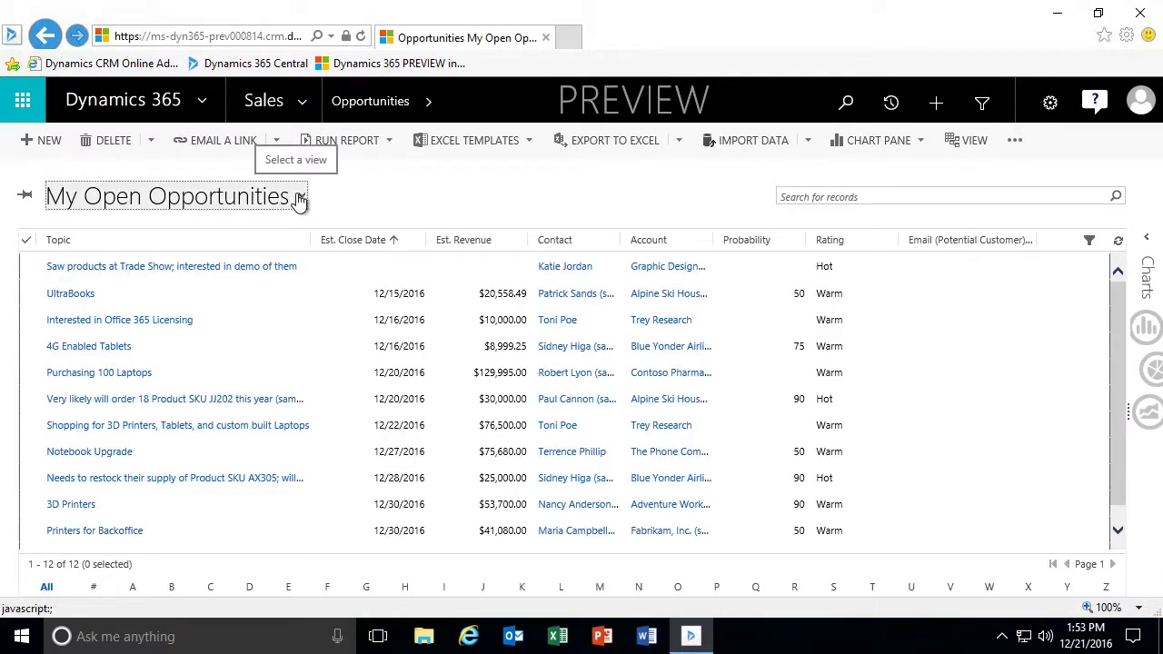
left_click(300, 200)
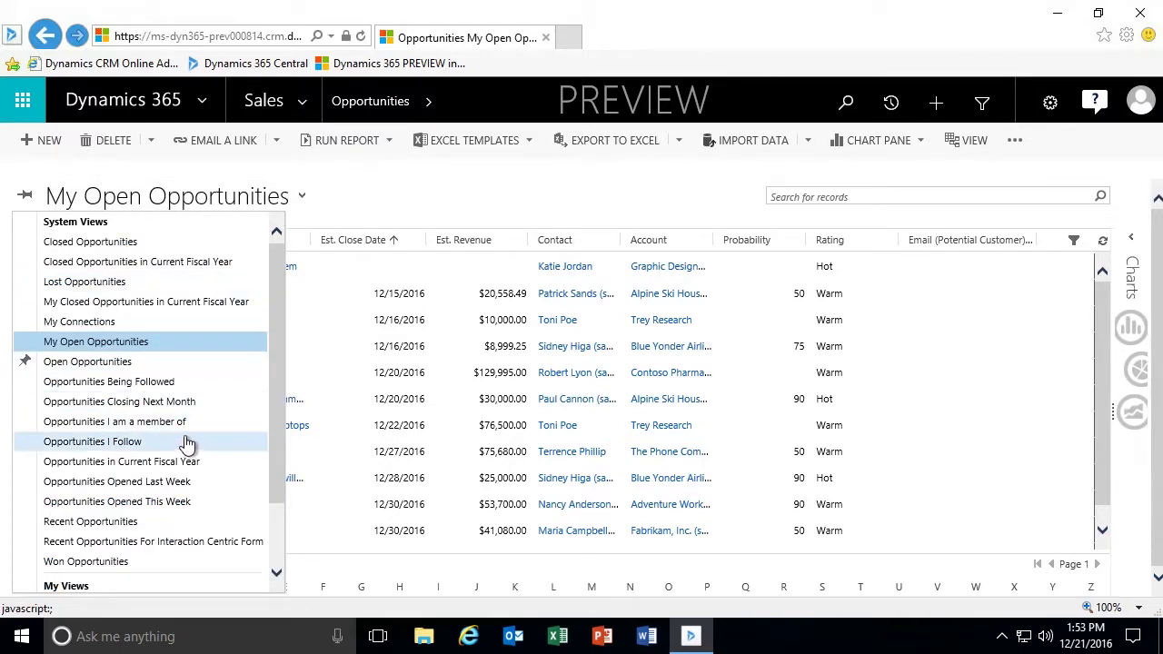
left_click(141, 404)
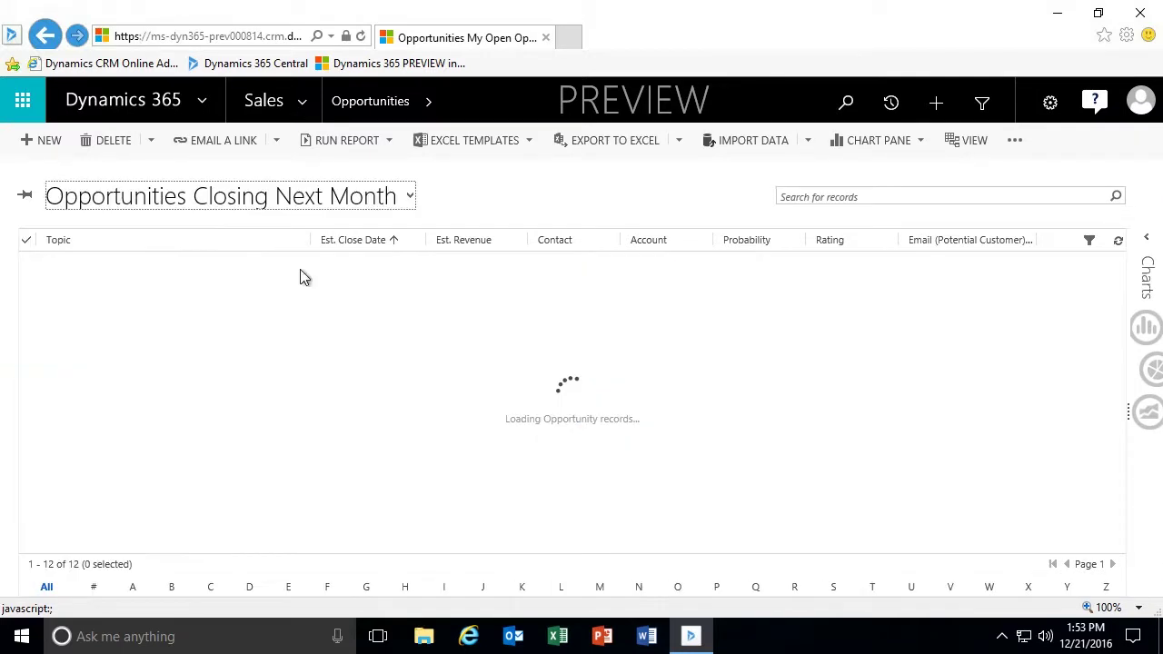
Check the Recent and Won Opportunities views, then return to My Open Opportunities.
left_click(397, 196)
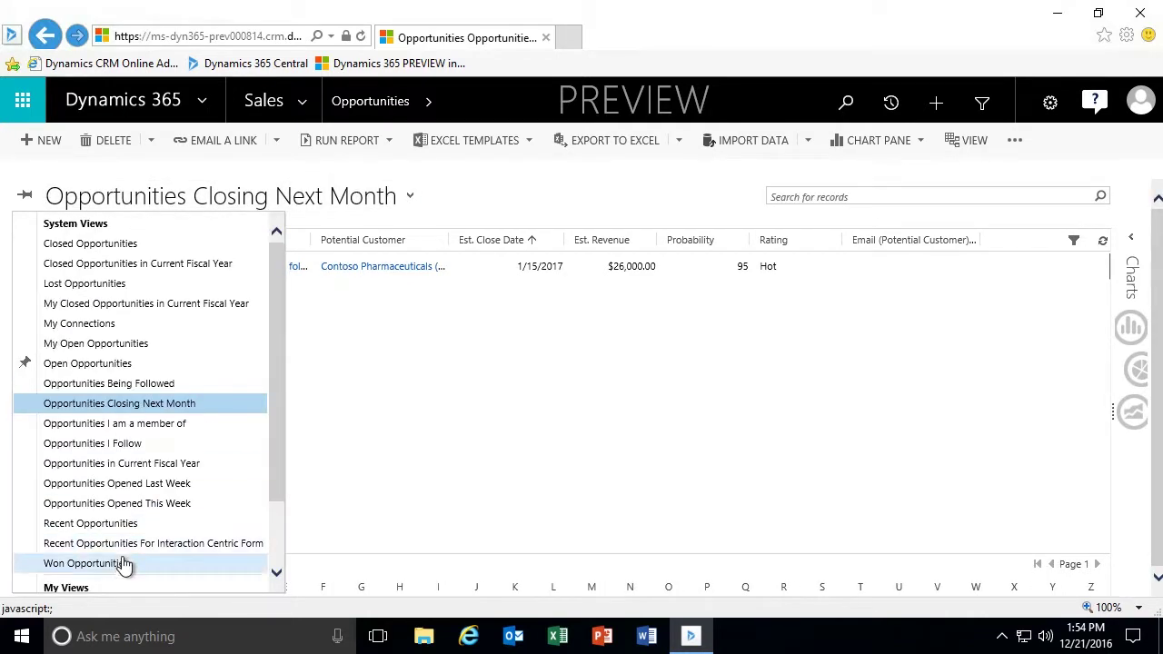
left_click(91, 524)
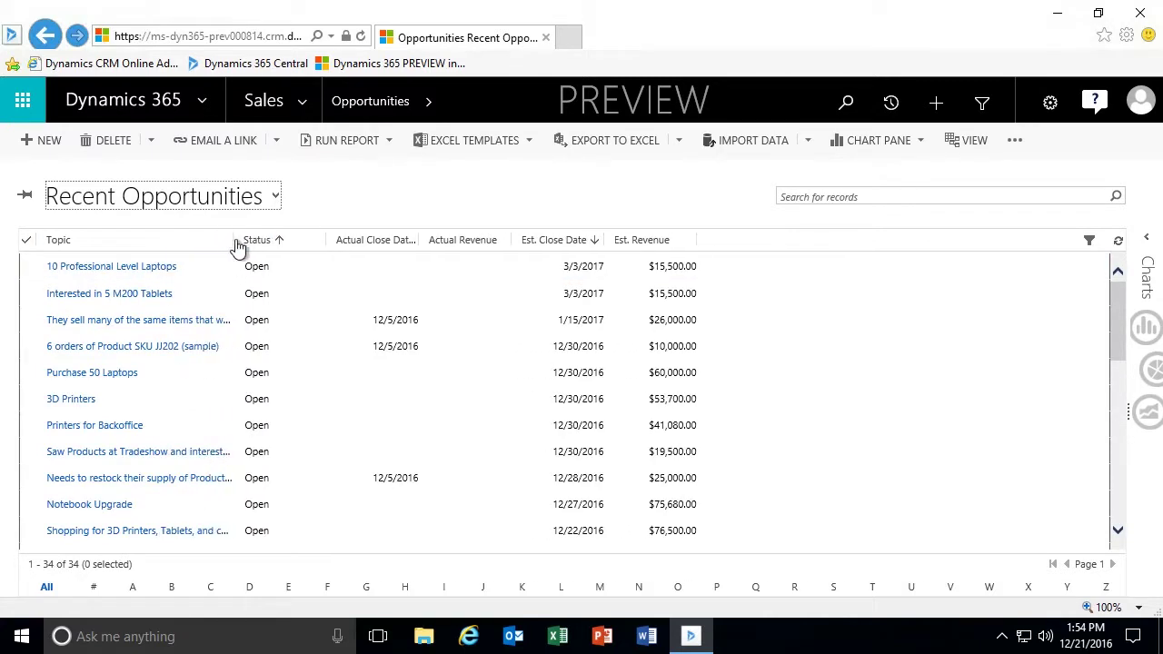
left_click(159, 197)
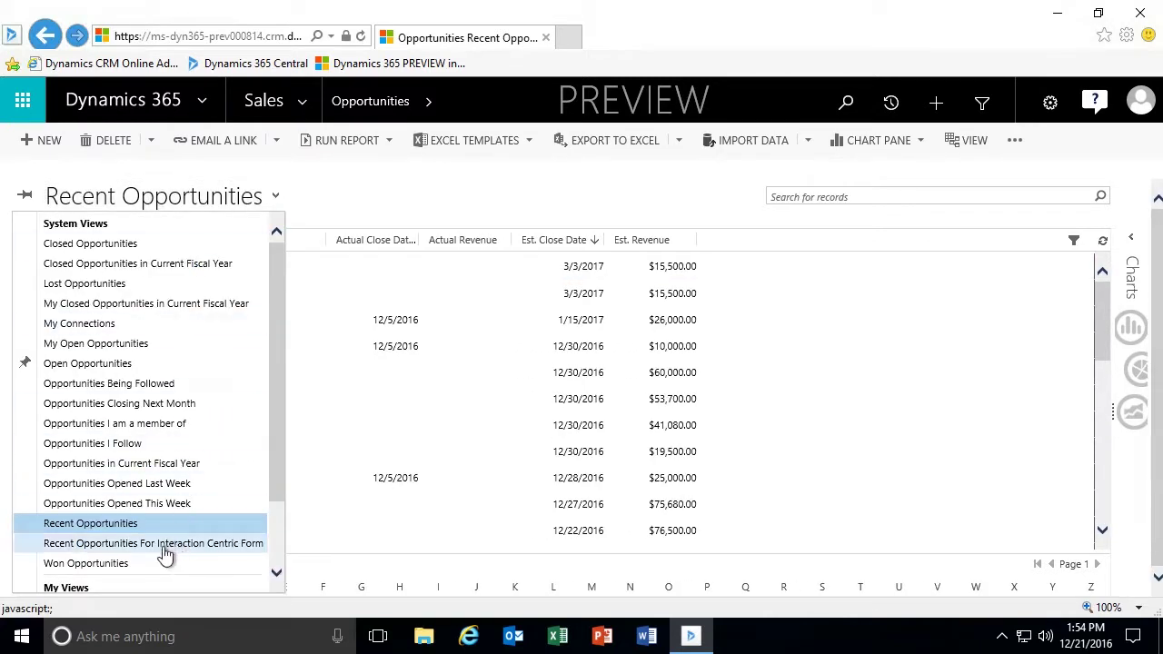
left_click(86, 563)
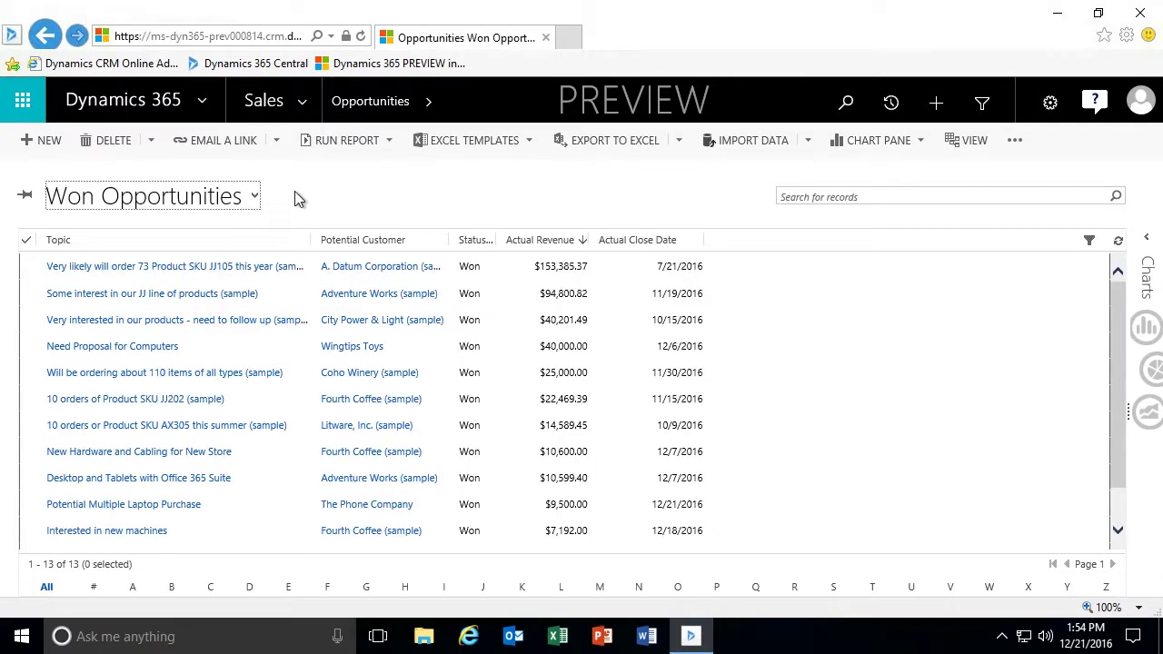
left_click(251, 198)
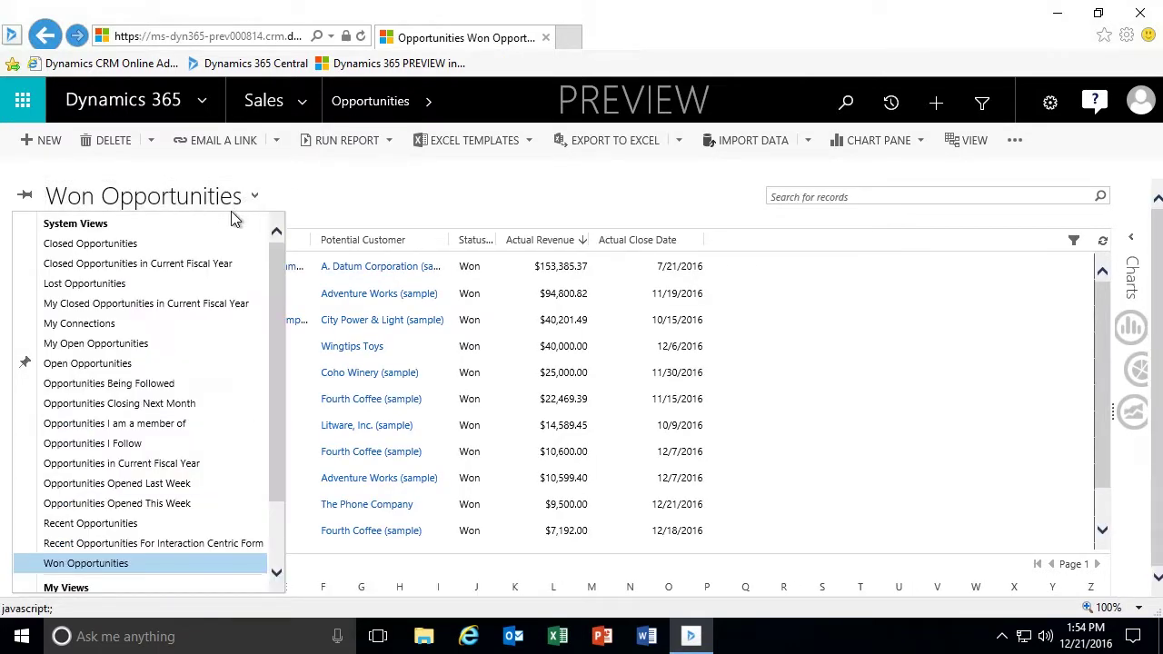
left_click(137, 344)
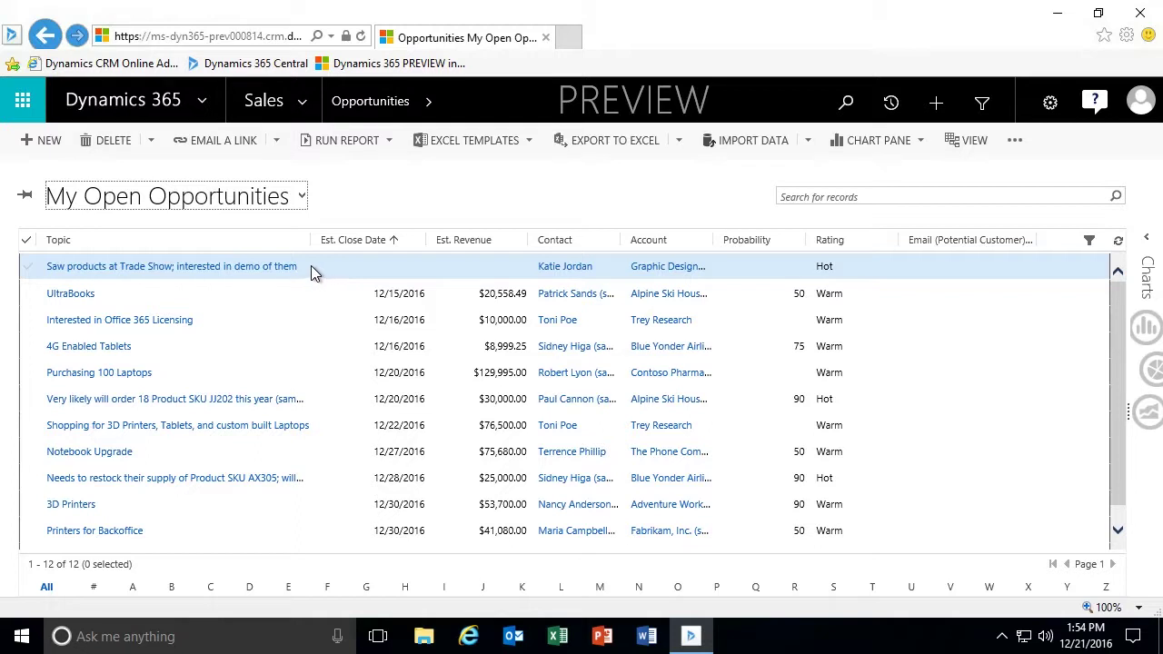
Start a new opportunity with topic 'Implementation of Wifi Hub and Tablet Order Processing system'.
left_click(377, 201)
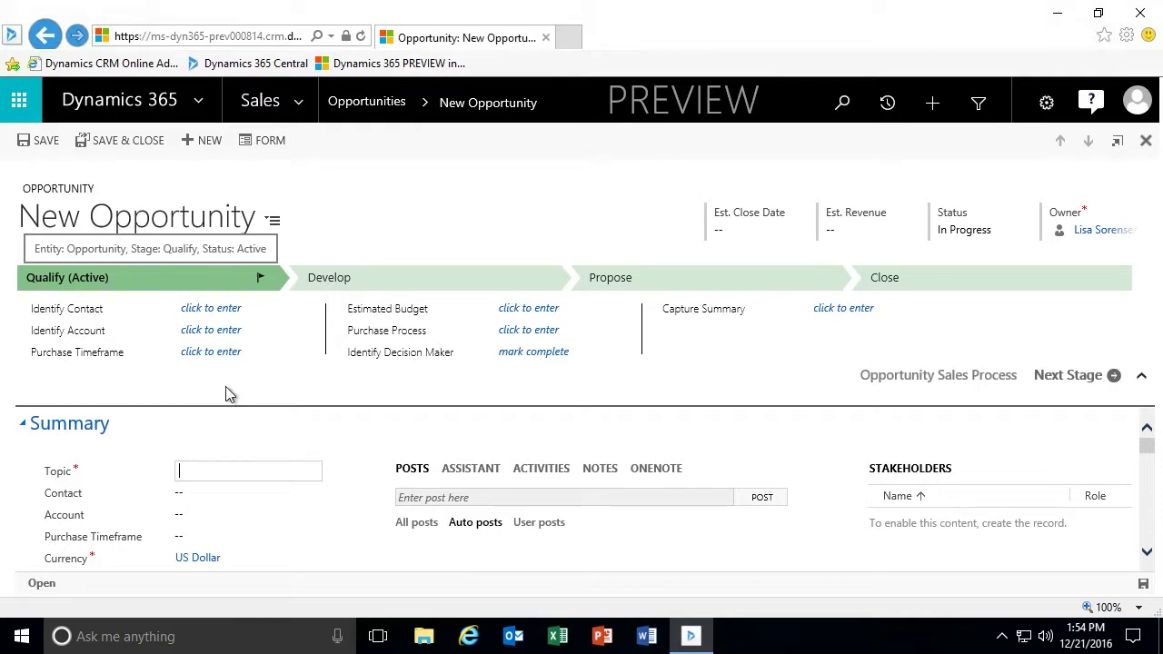
scroll(341, 466, "down", 1)
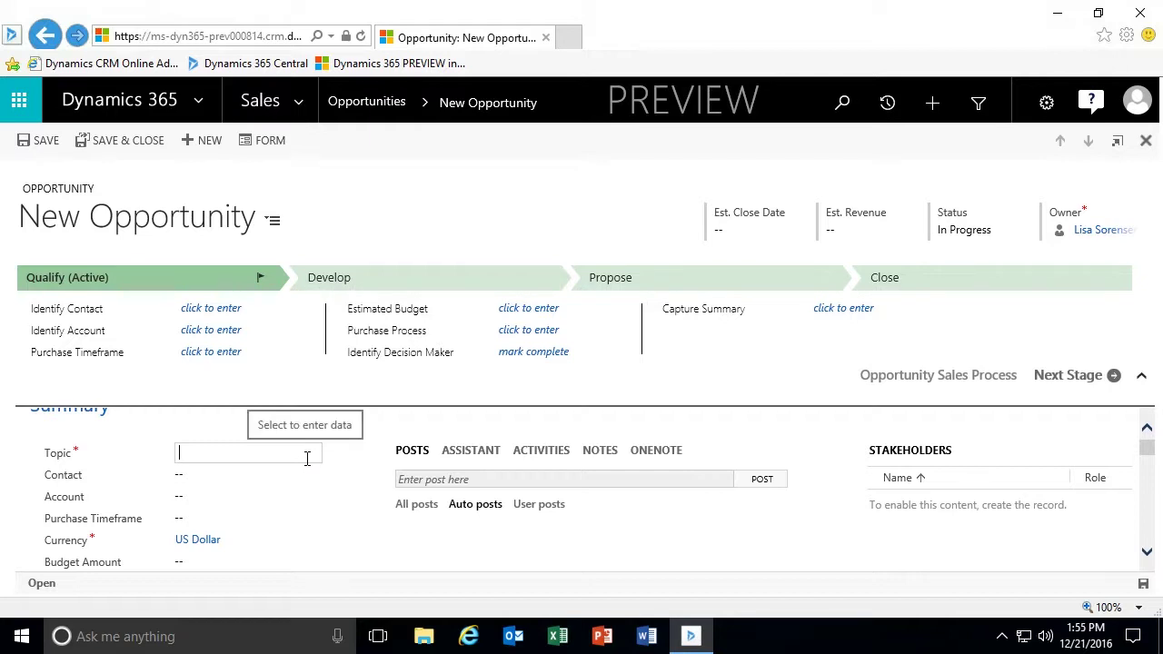
type("Implementa")
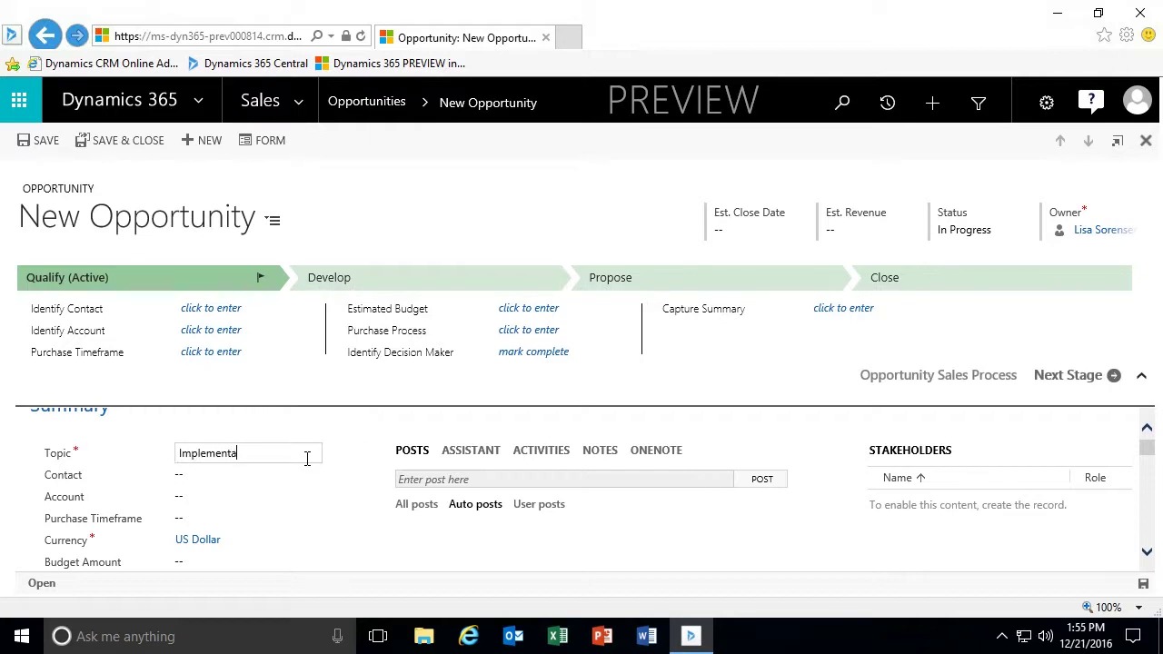
type("tion")
type("of Wifi Hub and")
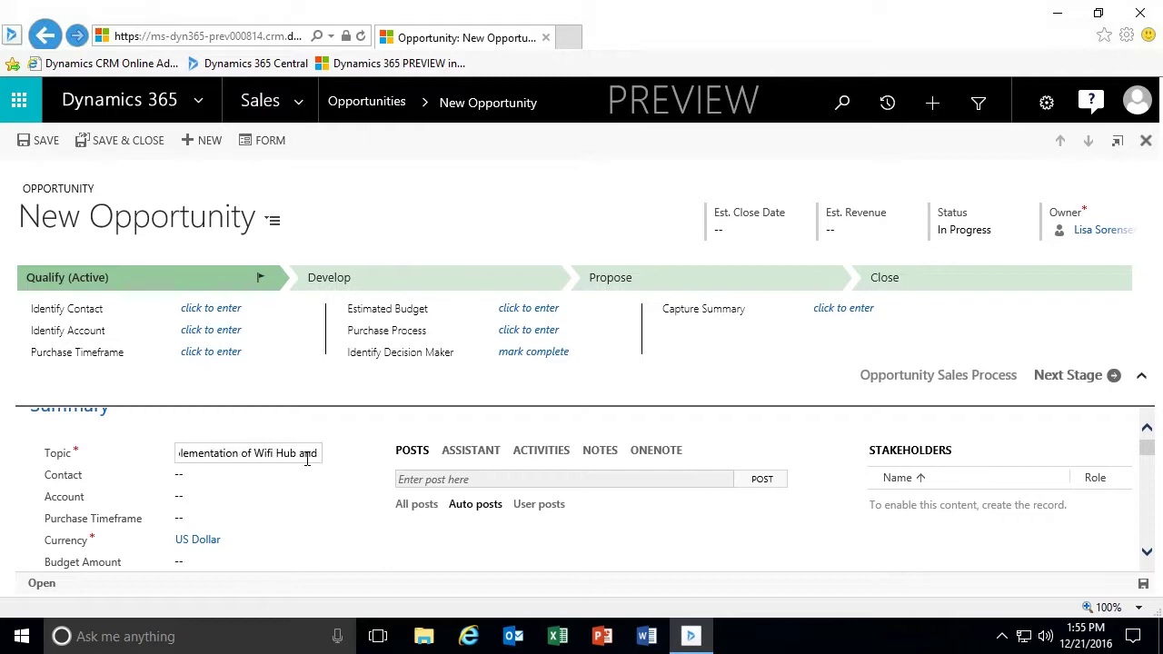
type(" Ta")
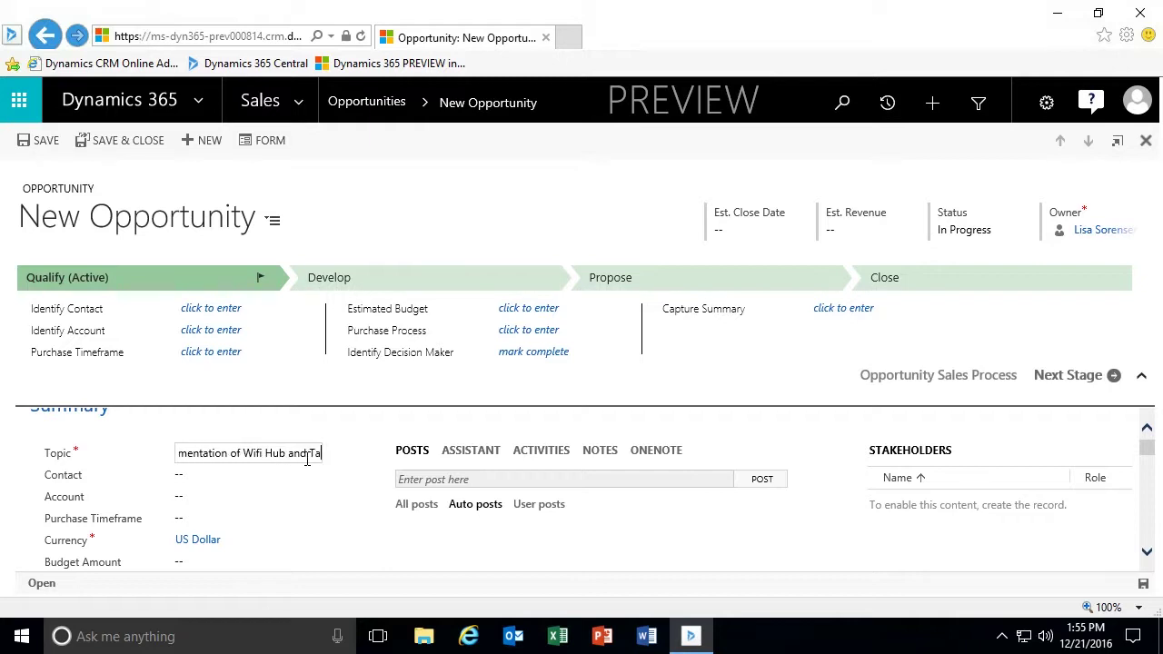
type("blet Order Proces")
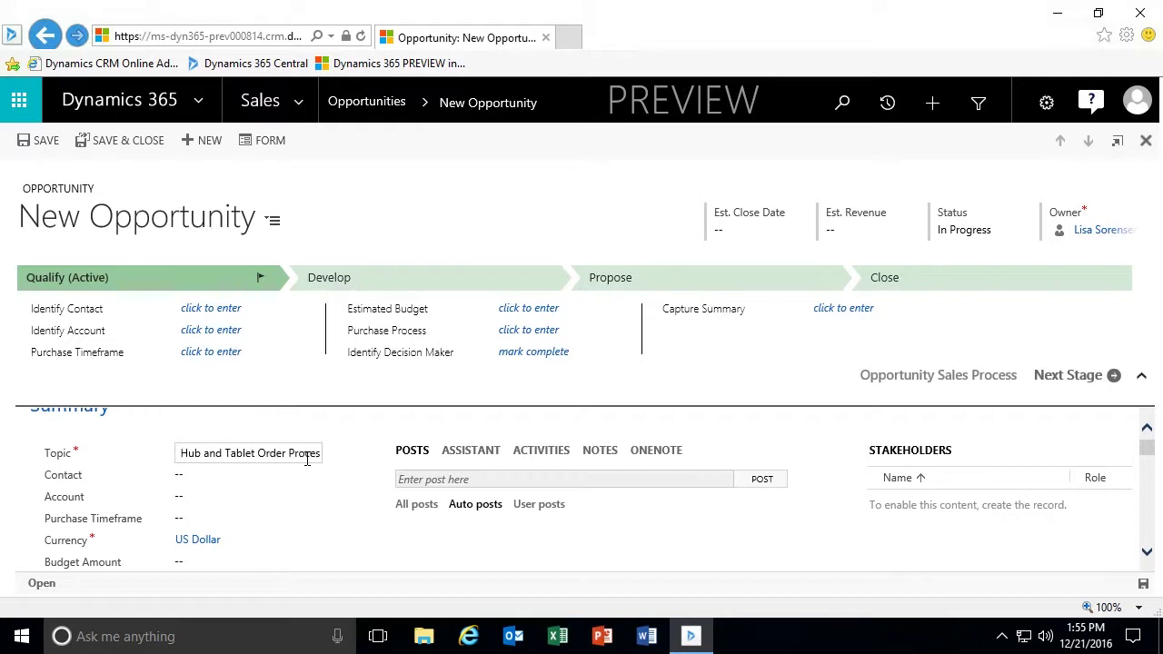
type("sing system")
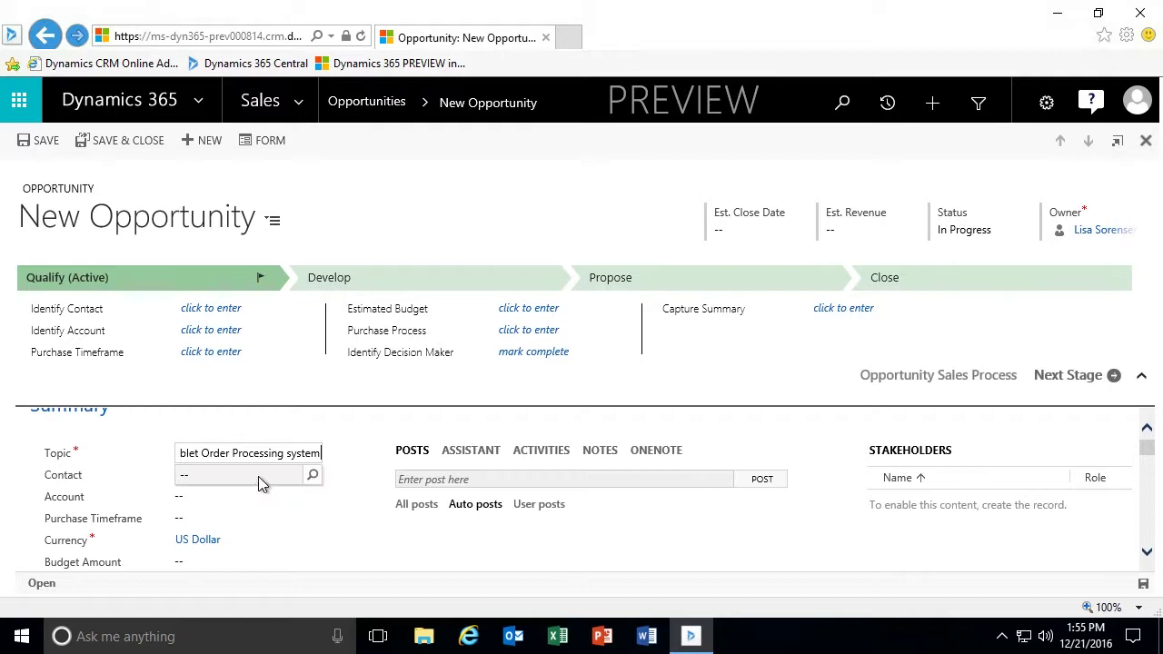
Search the Contact lookup for the sample contact's name and select the match.
left_click(259, 476)
type("Jim")
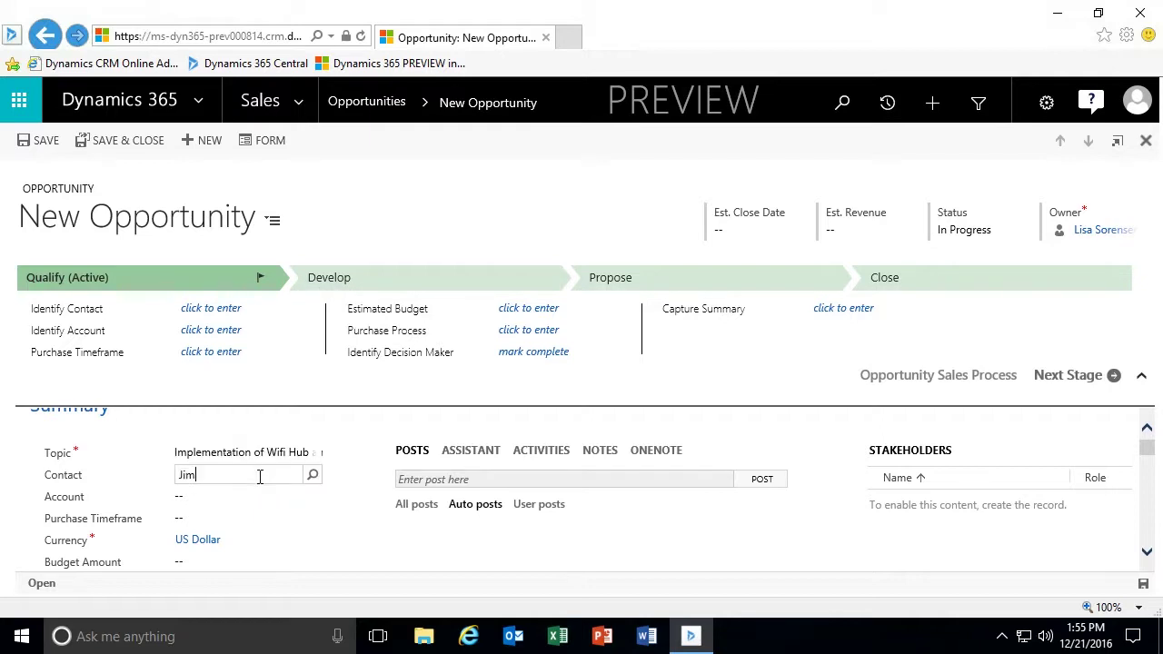
type(" Glyn")
key("BackSpace")
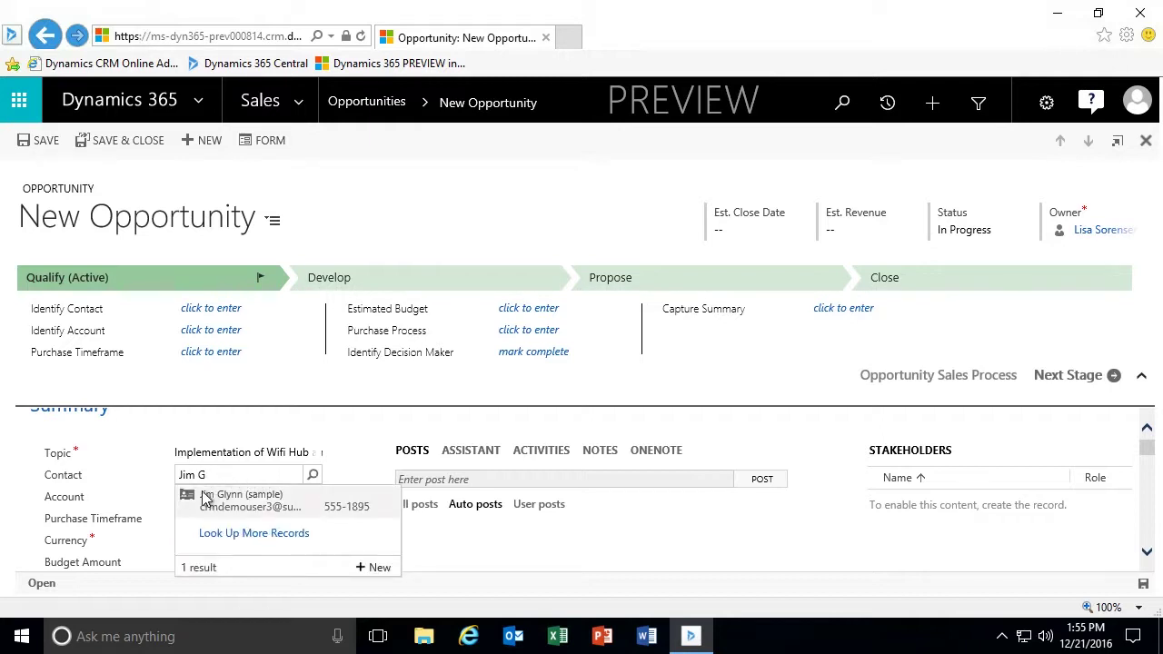
left_click(208, 501)
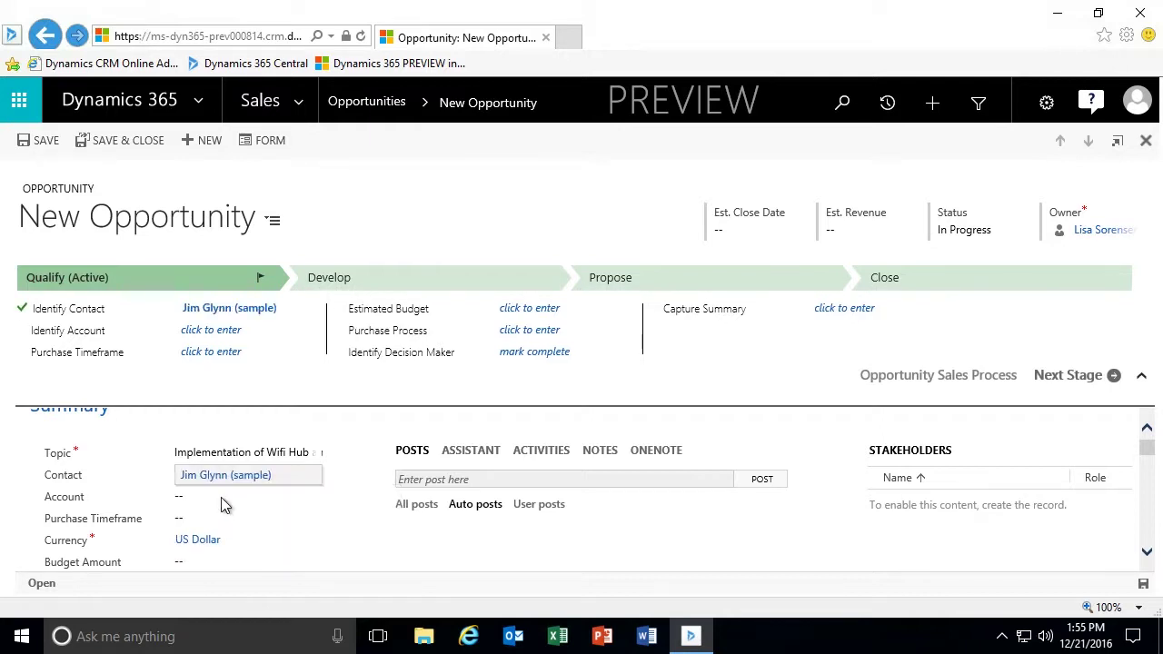
Set the account to Coho Vineyards and purchase timeframe to This Quarter.
left_click(272, 496)
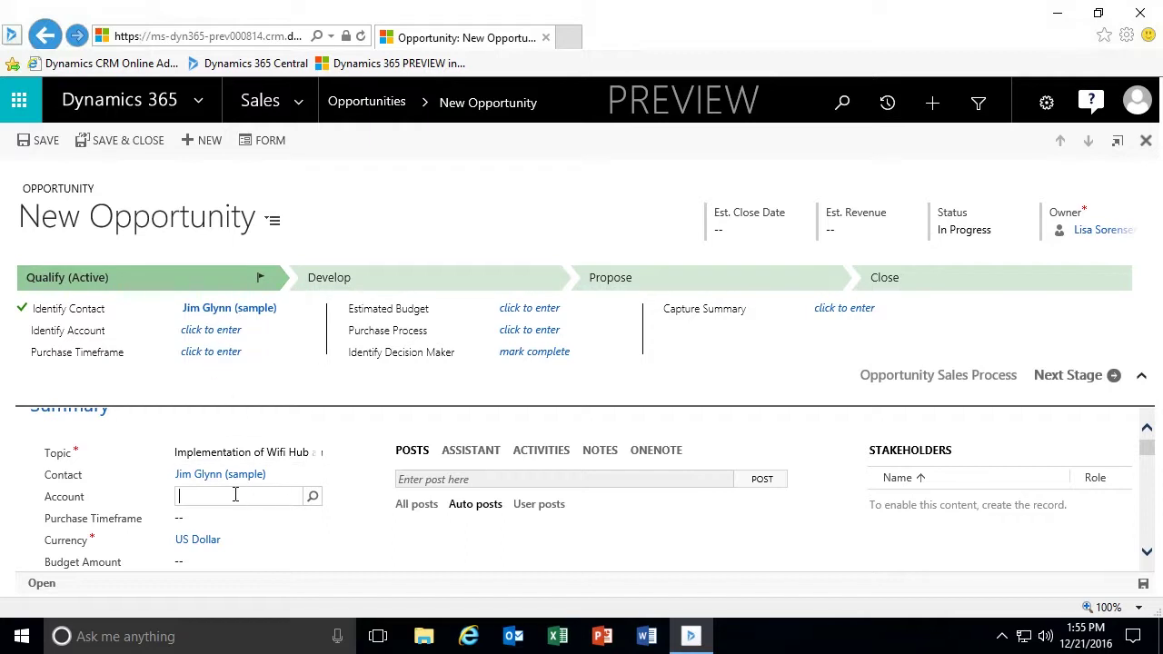
type("Coho")
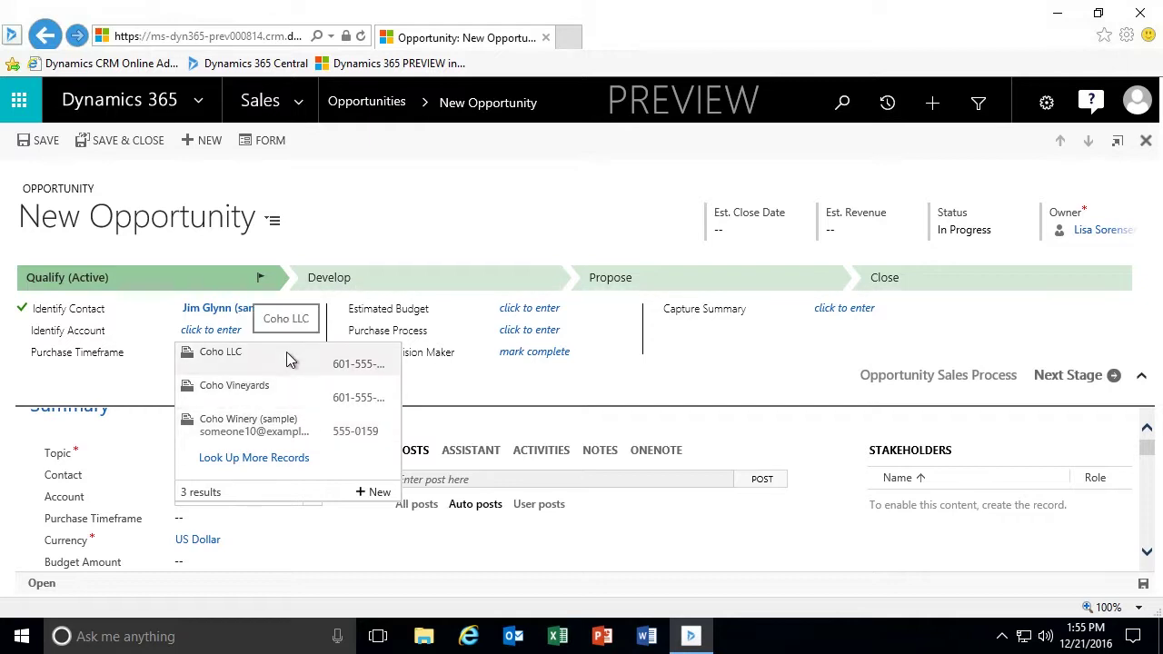
left_click(247, 397)
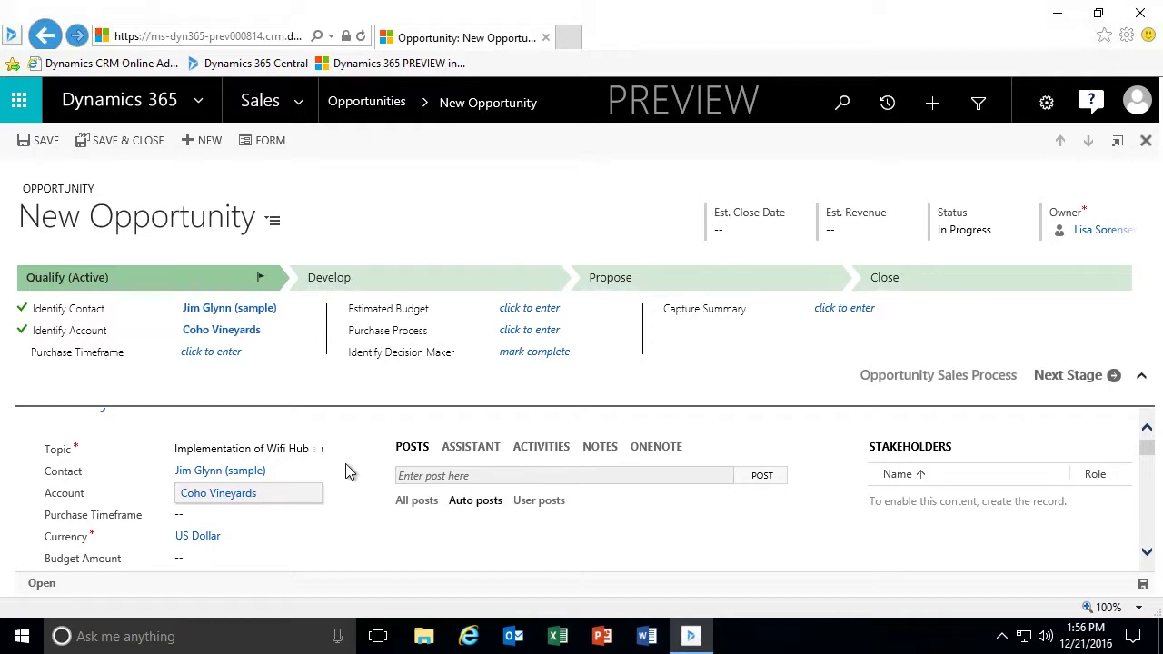
left_click(272, 511)
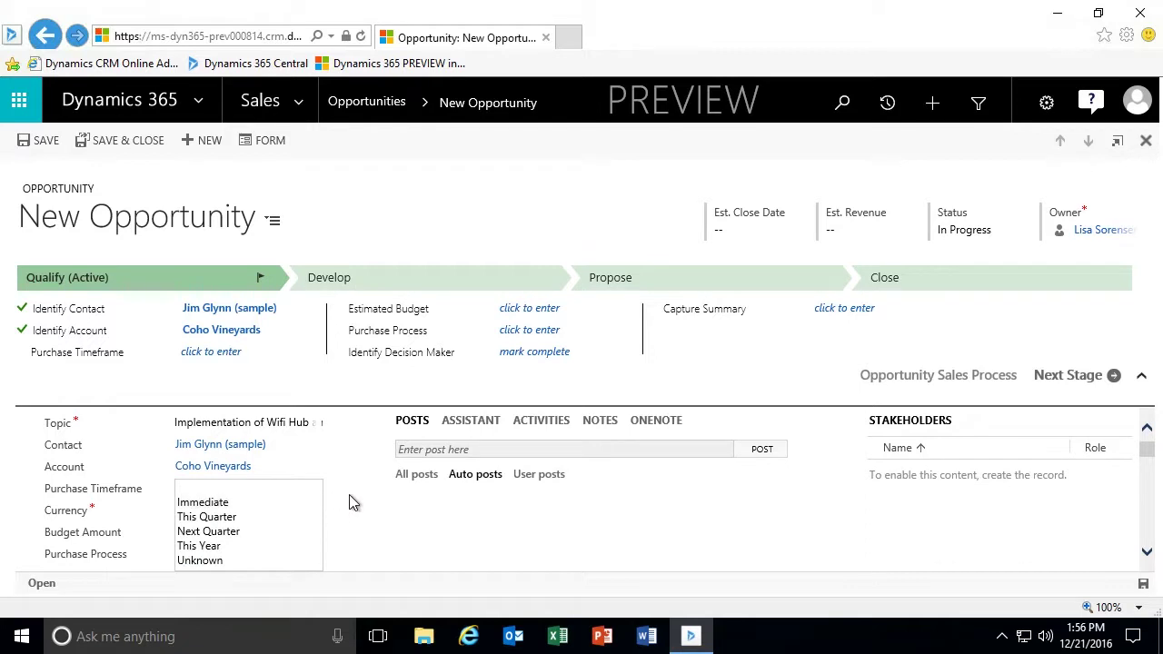
left_click(282, 514)
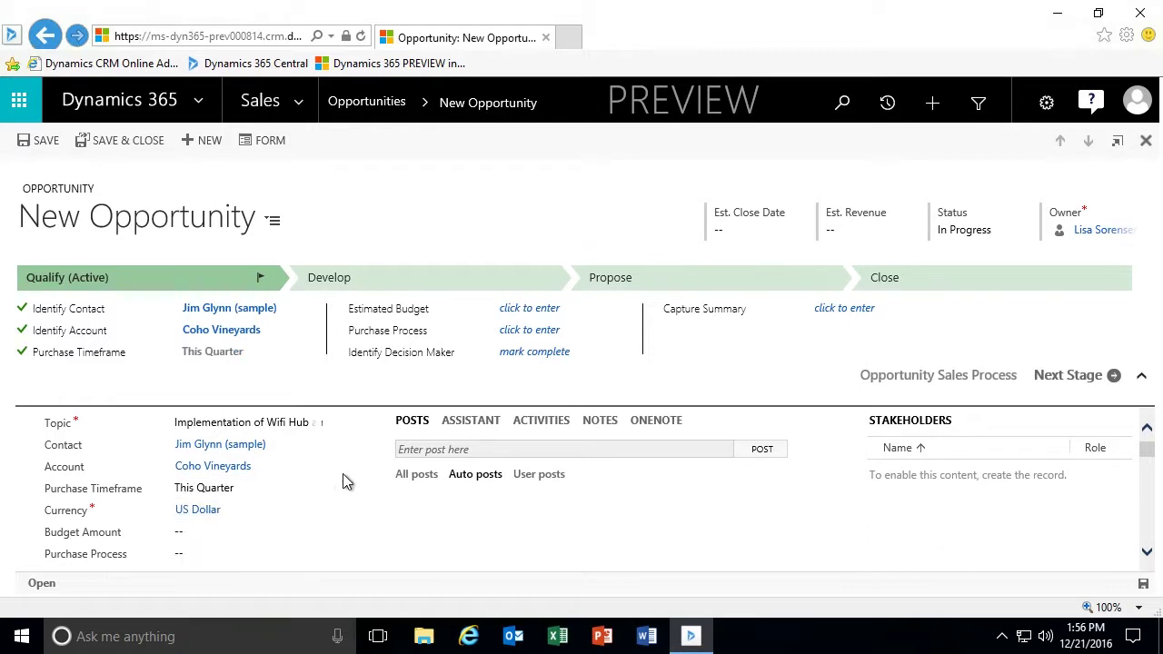
scroll(345, 482, "down", 1)
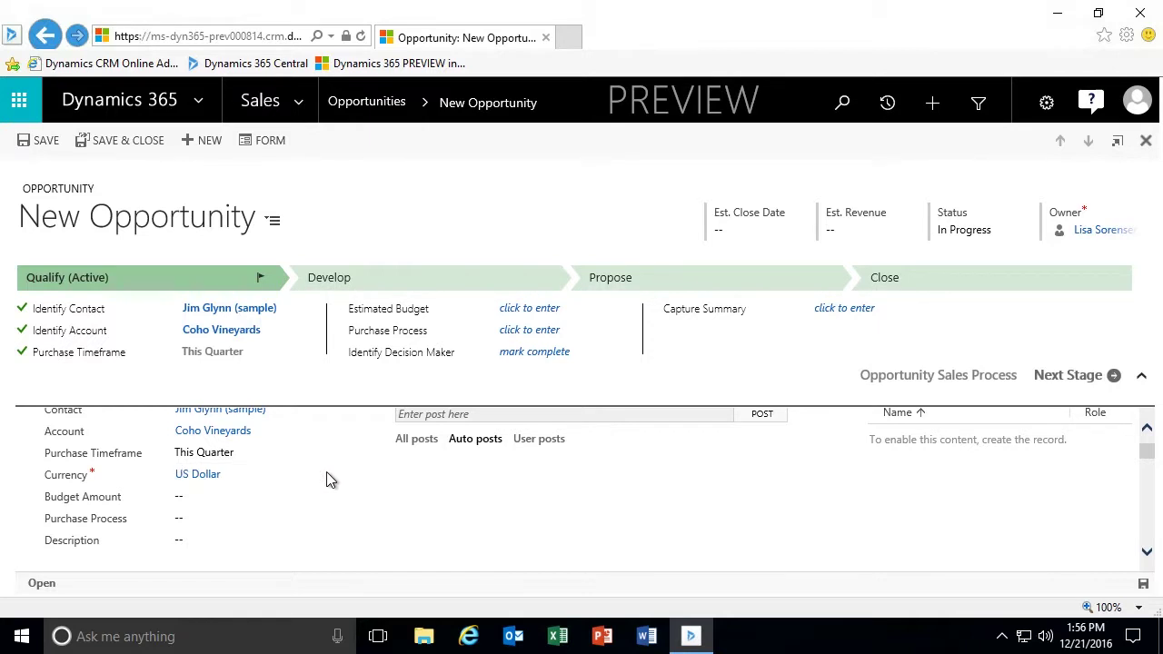
Enter a 155,000 budget amount and choose Individual as the purchase process.
scroll(326, 472, "down", 1)
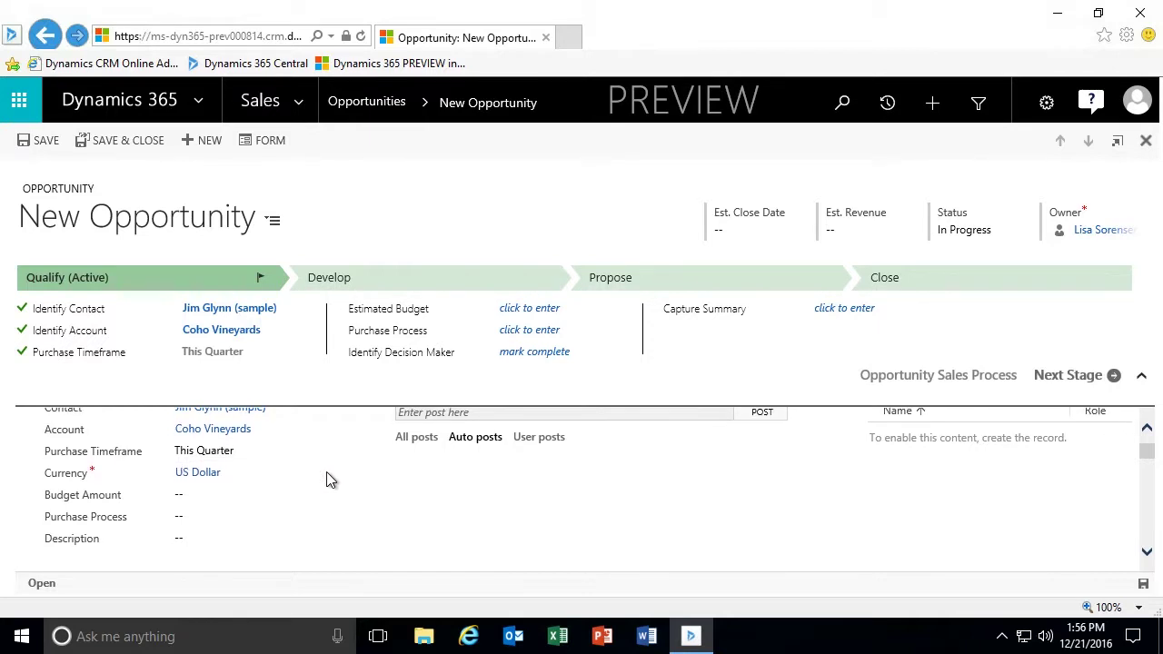
left_click(232, 472)
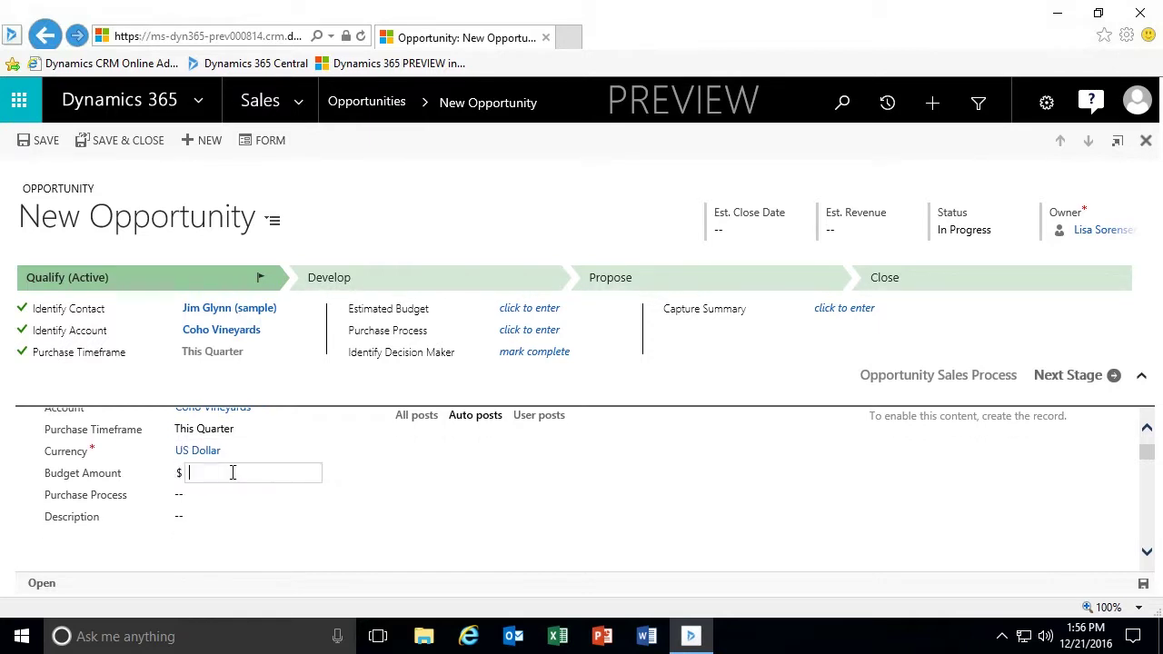
type("15")
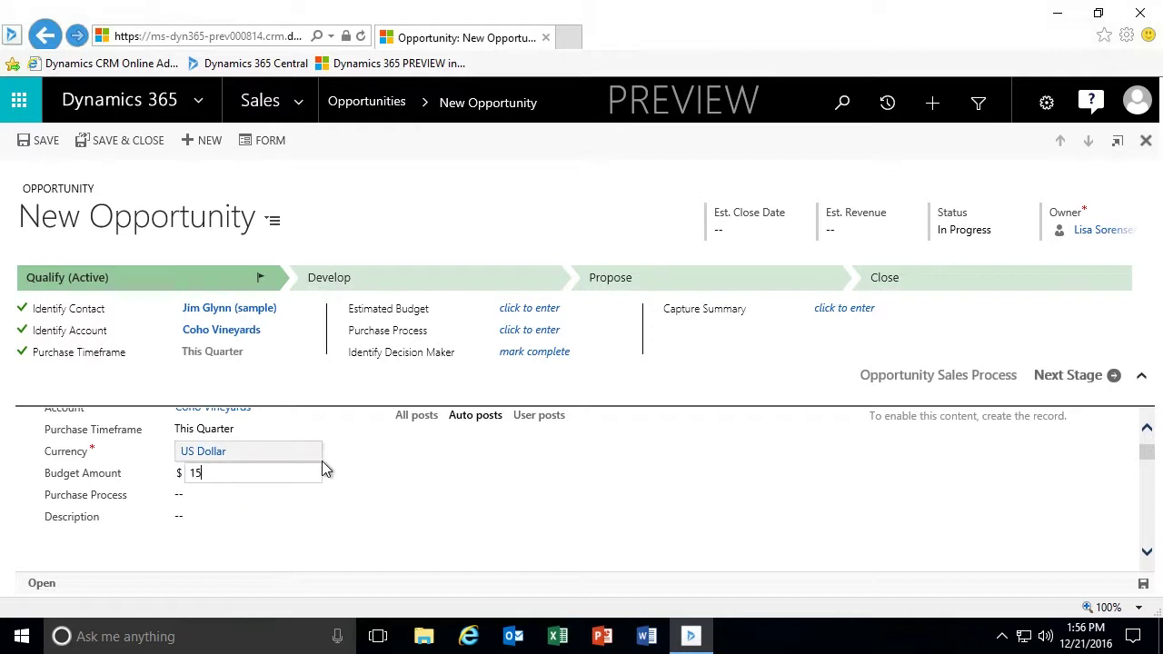
type("5,00")
type("000")
left_click(238, 498)
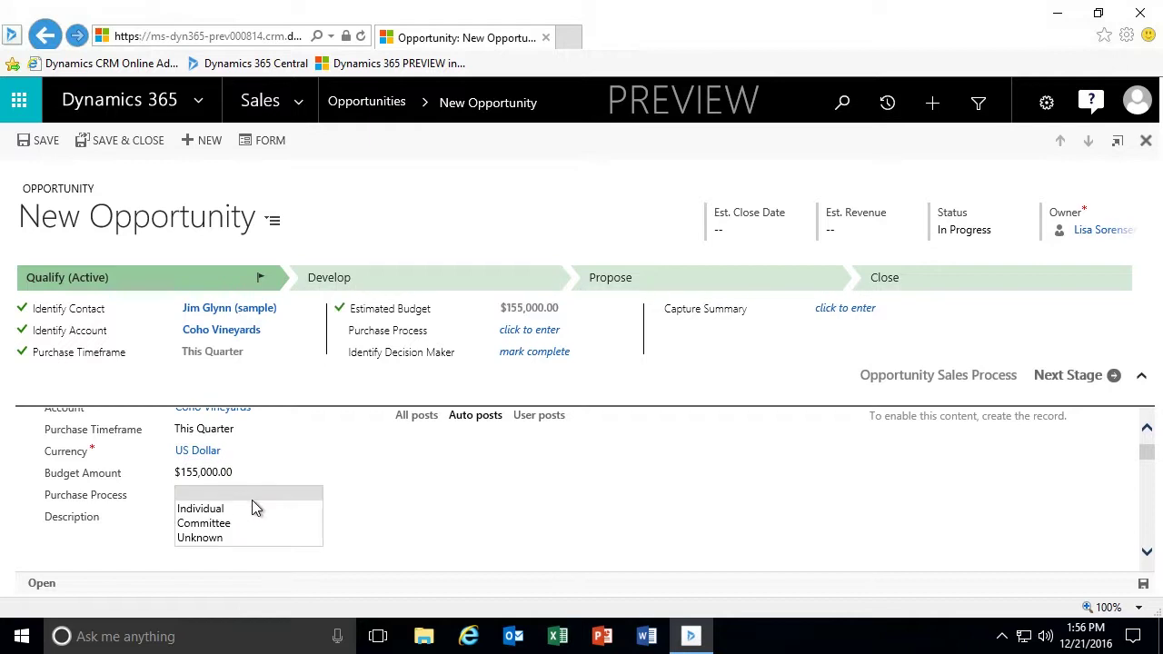
left_click(250, 508)
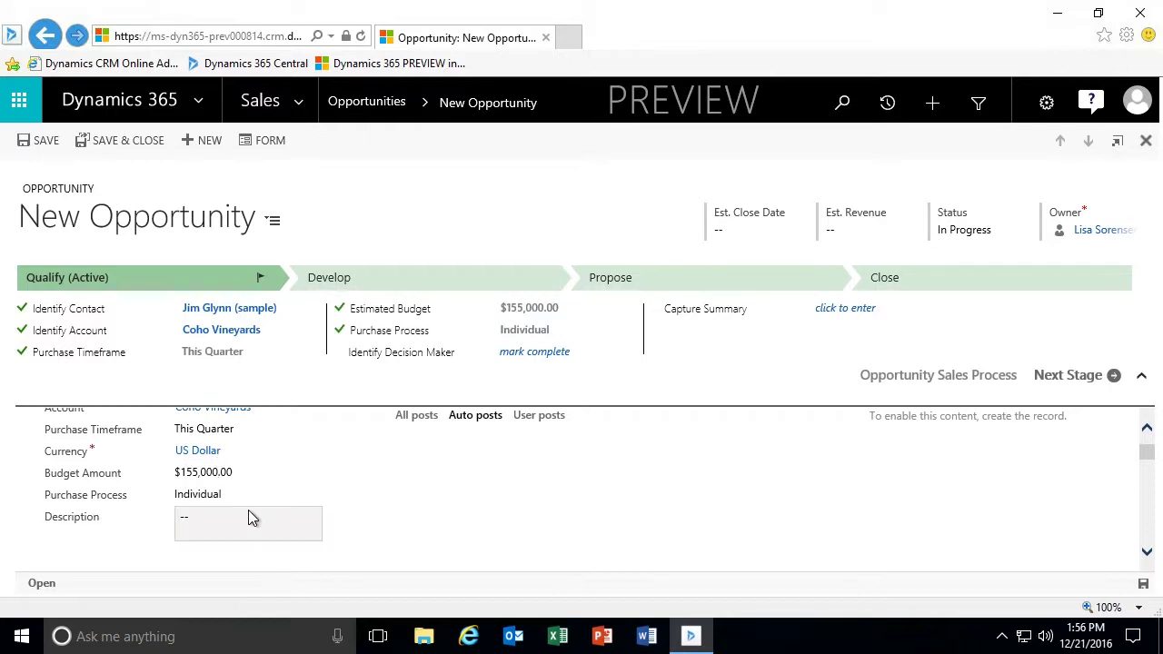
left_click(250, 510)
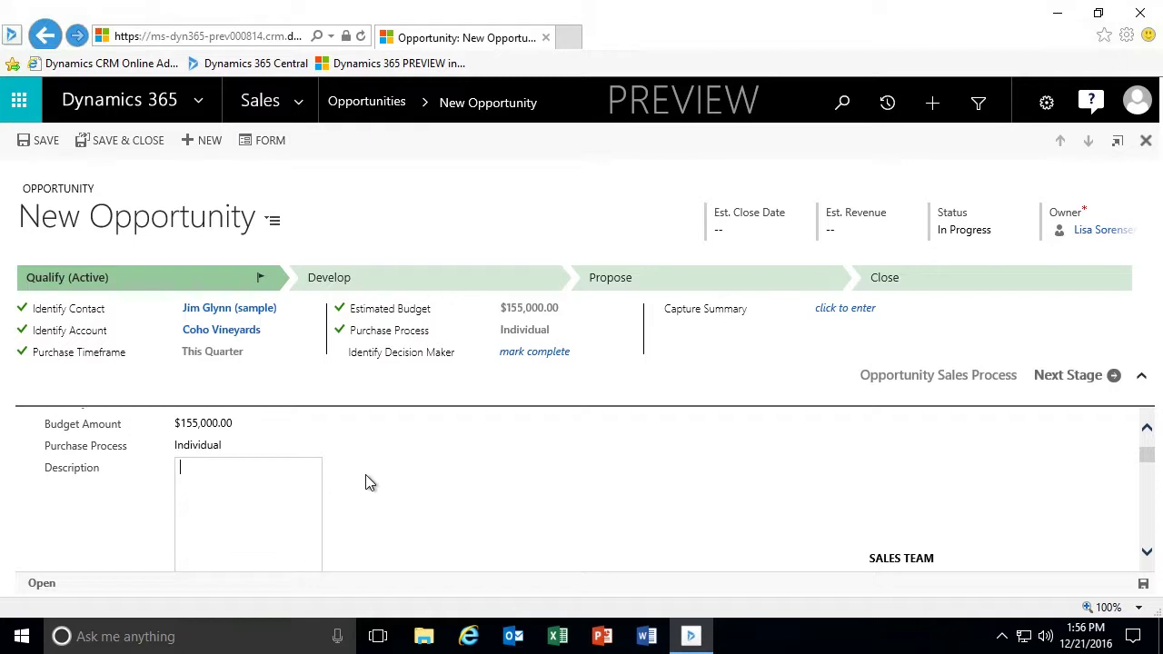
Mark the Identify Decision Maker step complete.
scroll(366, 473, "up", 1)
scroll(371, 482, "up", 2)
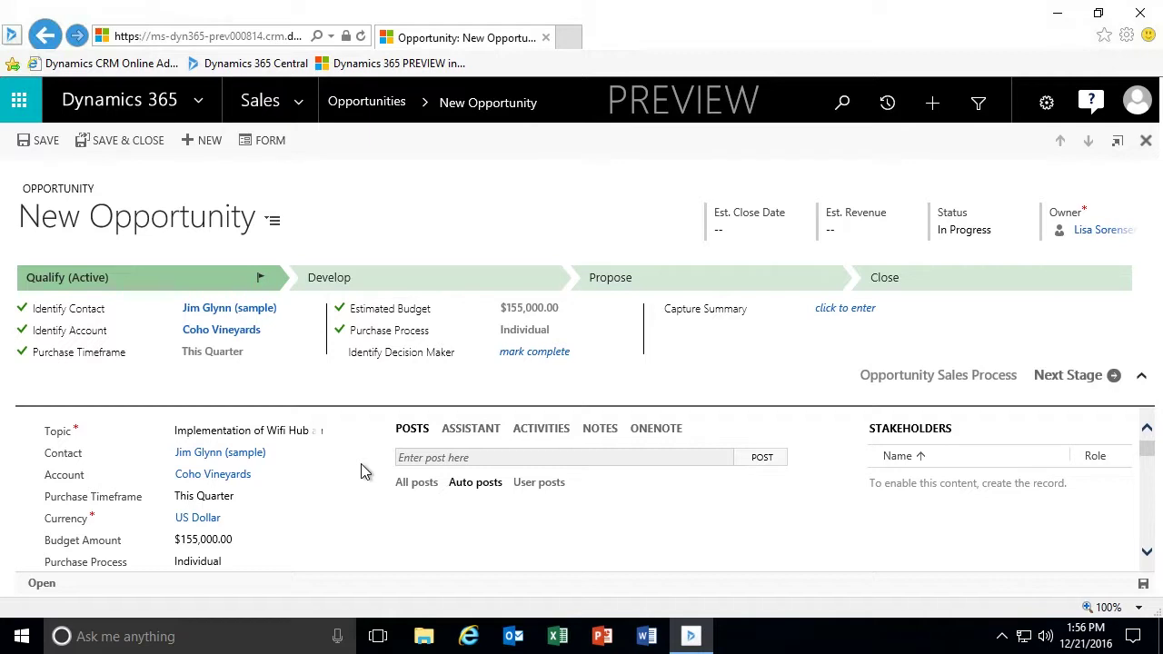
scroll(364, 470, "up", 1)
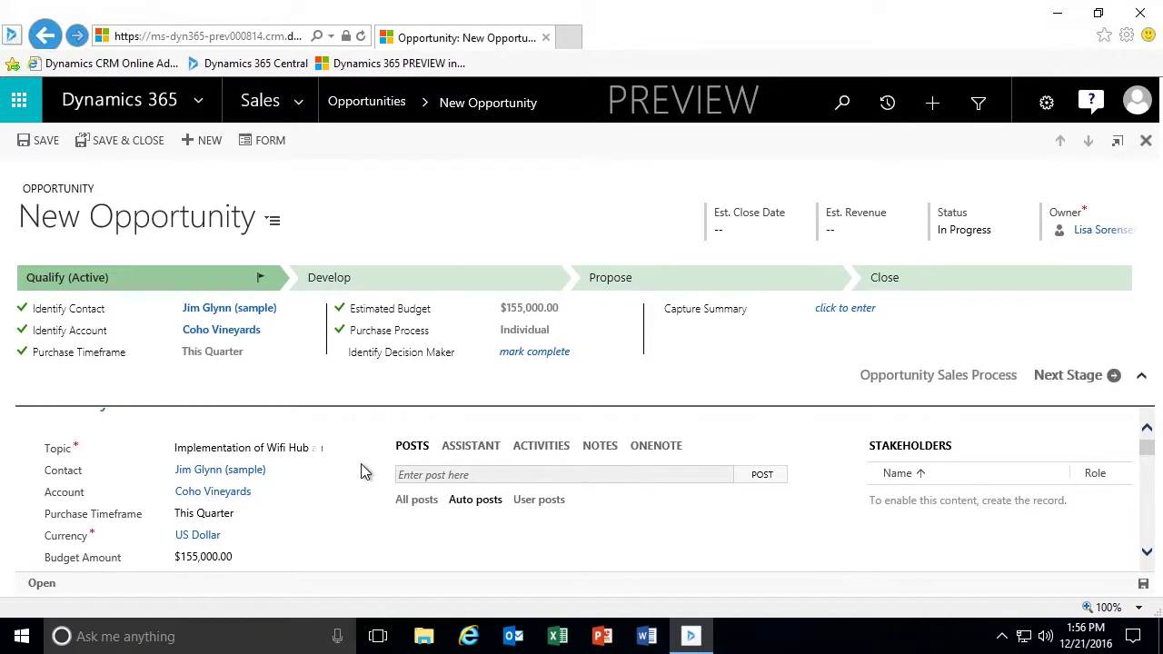
left_click(532, 357)
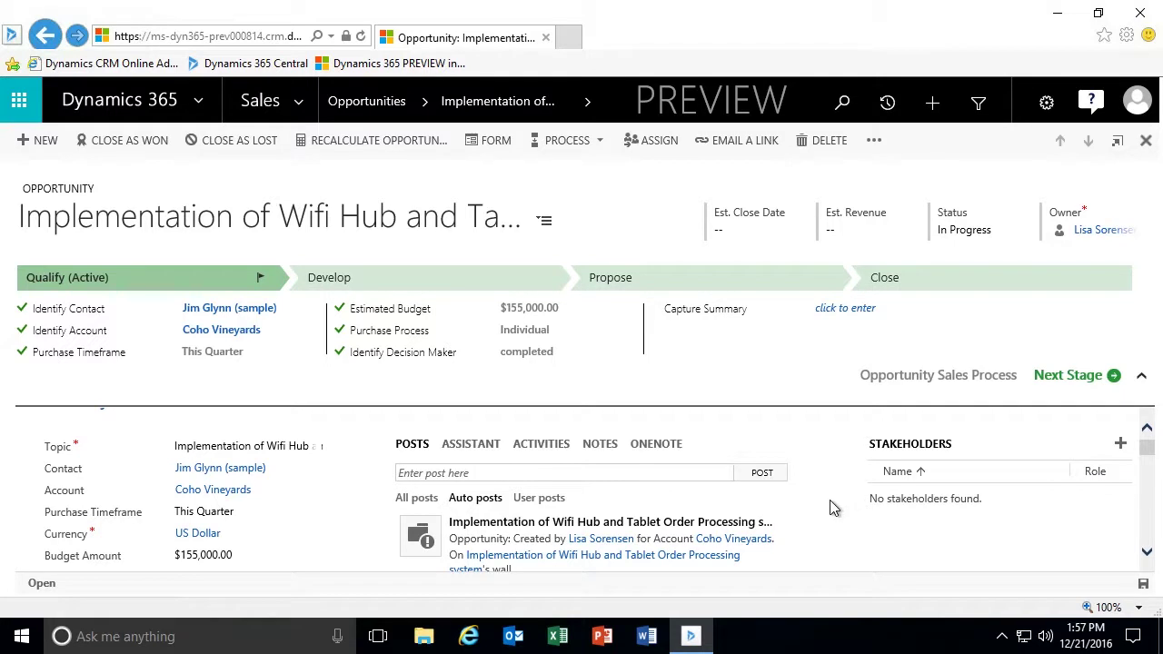
Scroll through the Sales Team, Current Situation, Customer Need and Competitors sections, then back to Summary.
scroll(833, 508, "down", 2)
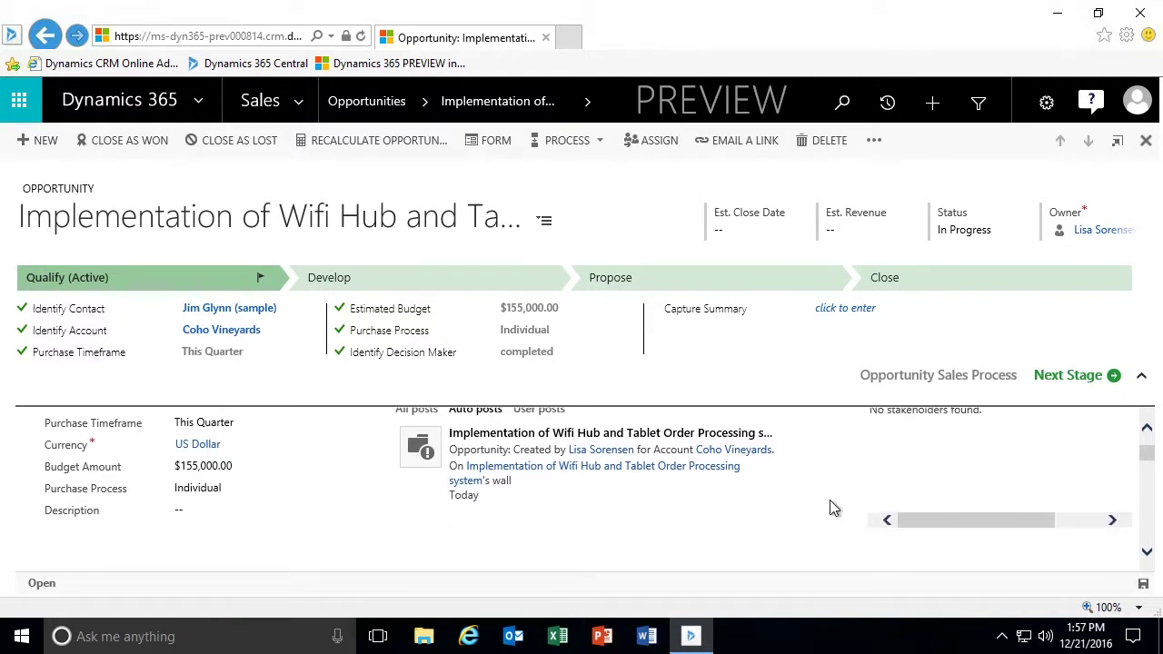
scroll(834, 508, "down", 2)
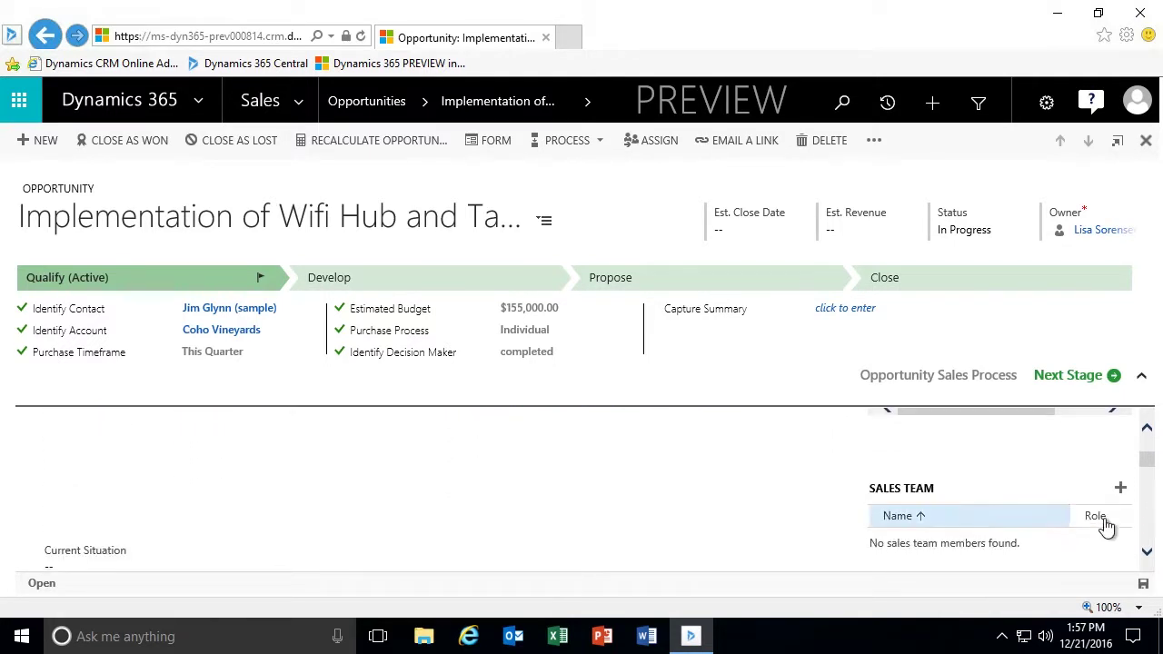
scroll(834, 513, "down", 1)
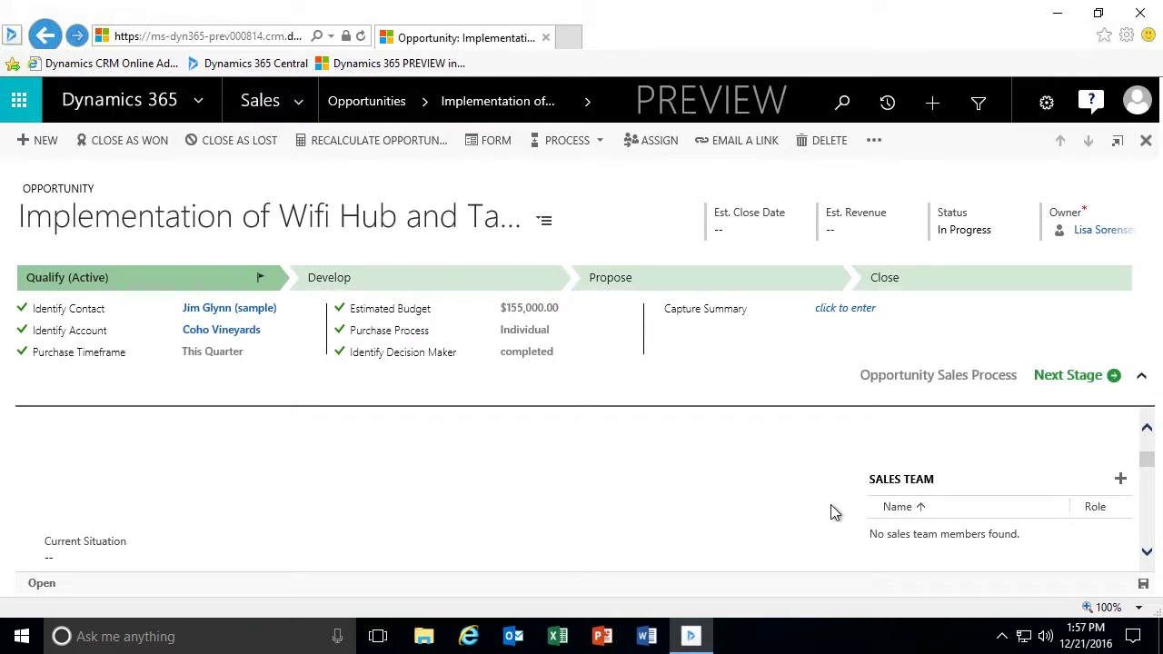
scroll(834, 513, "down", 4)
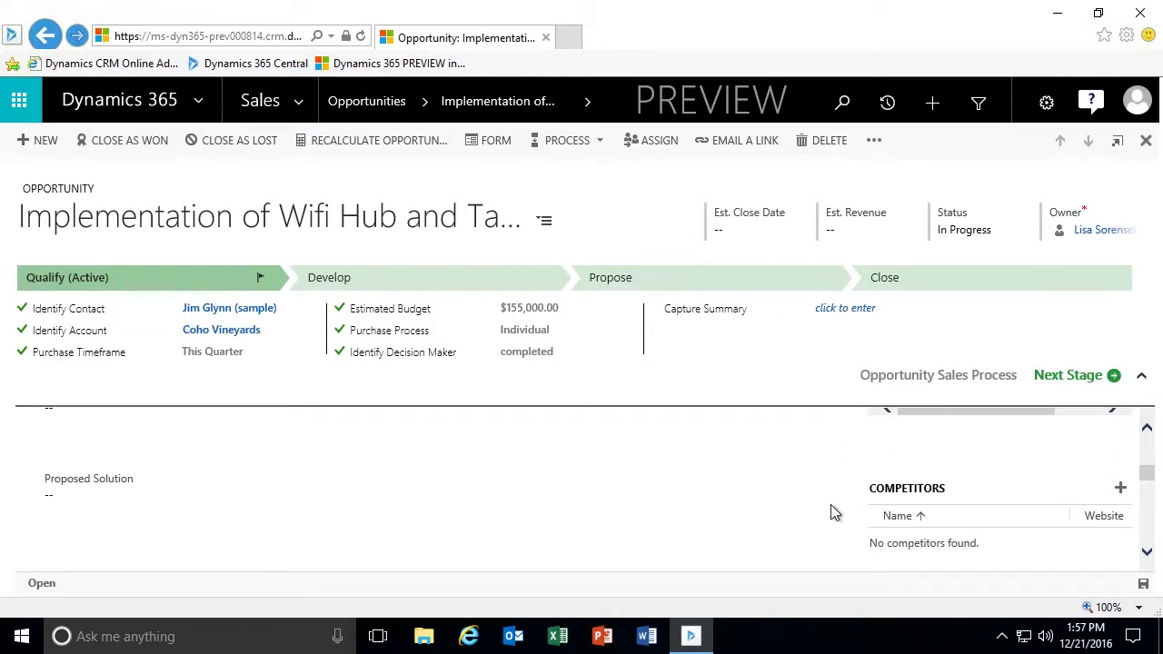
scroll(834, 513, "down", 1)
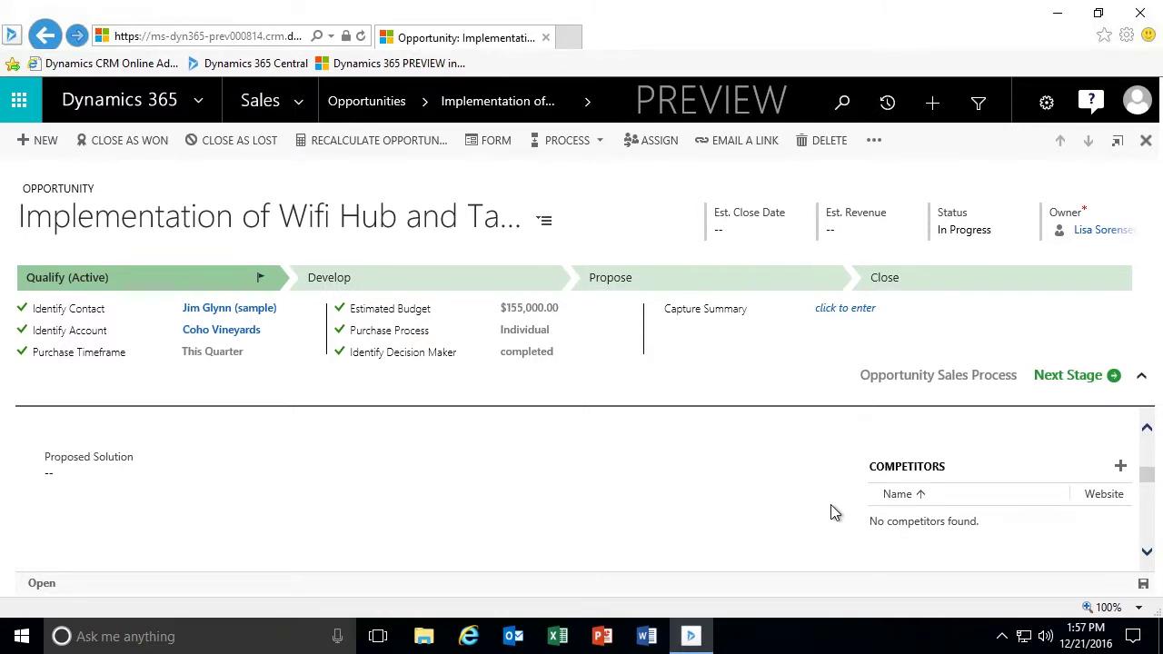
scroll(834, 512, "up", 4)
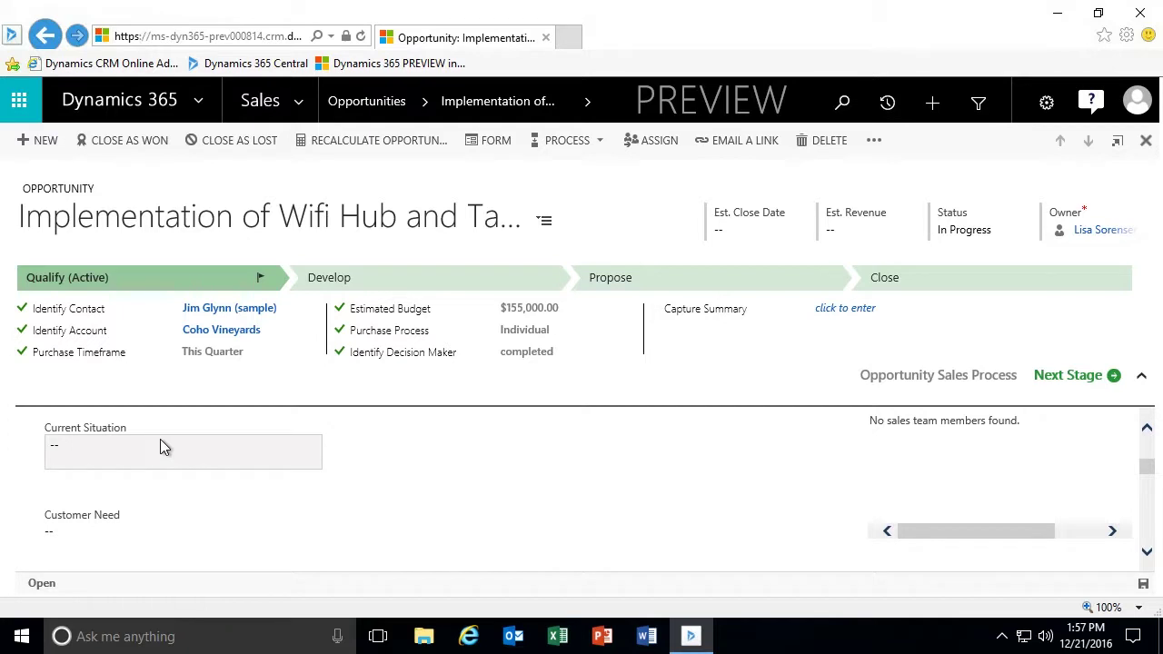
scroll(160, 441, "up", 3)
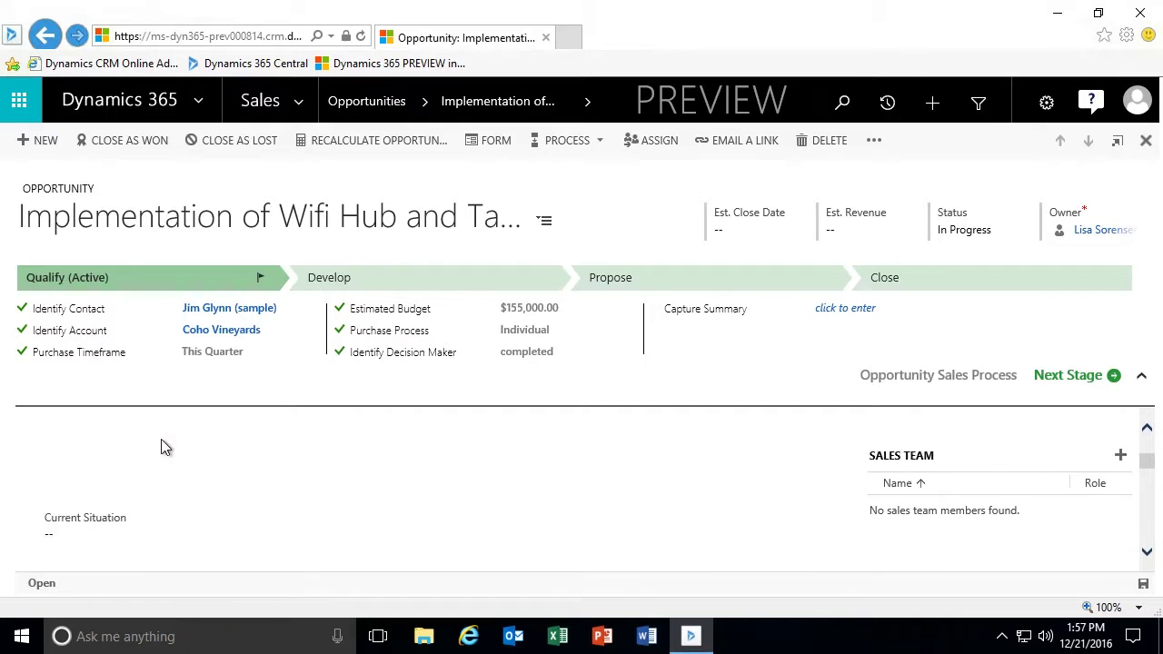
scroll(160, 439, "up", 3)
scroll(216, 477, "down", 4)
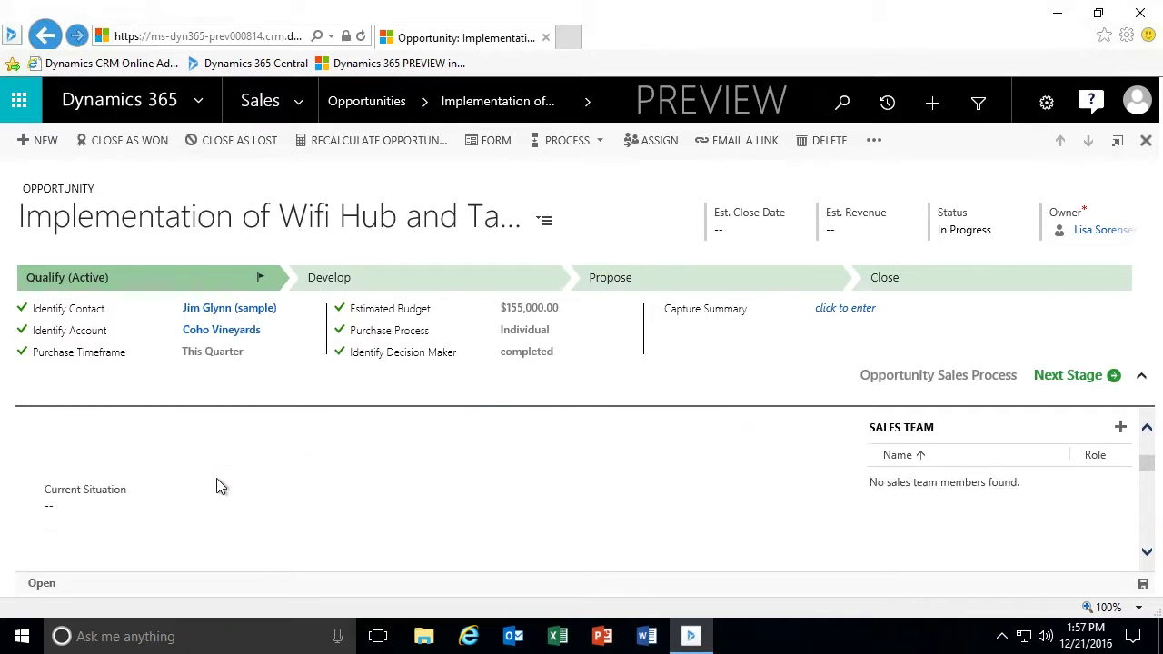
scroll(216, 477, "down", 2)
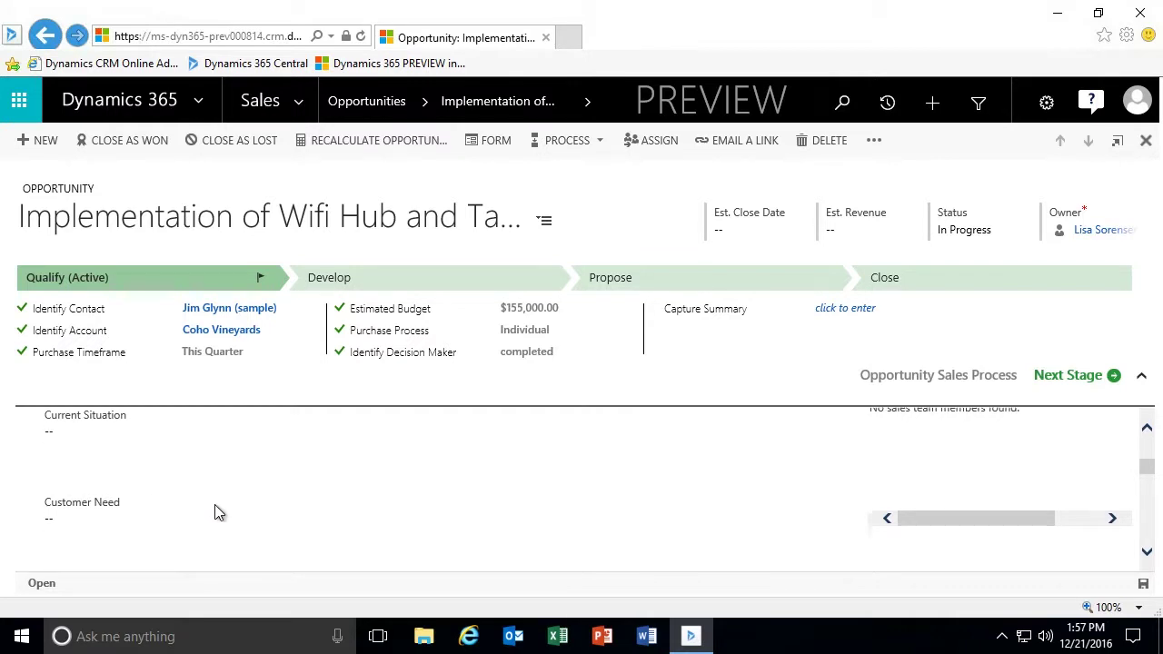
scroll(215, 506, "down", 1)
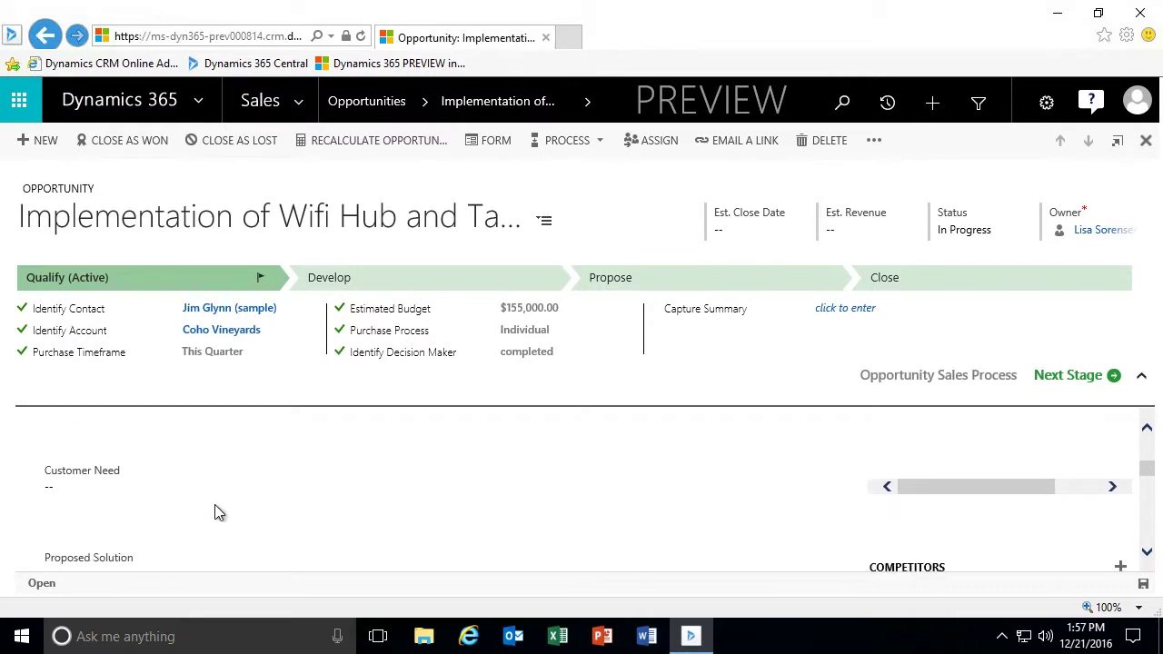
scroll(215, 506, "down", 3)
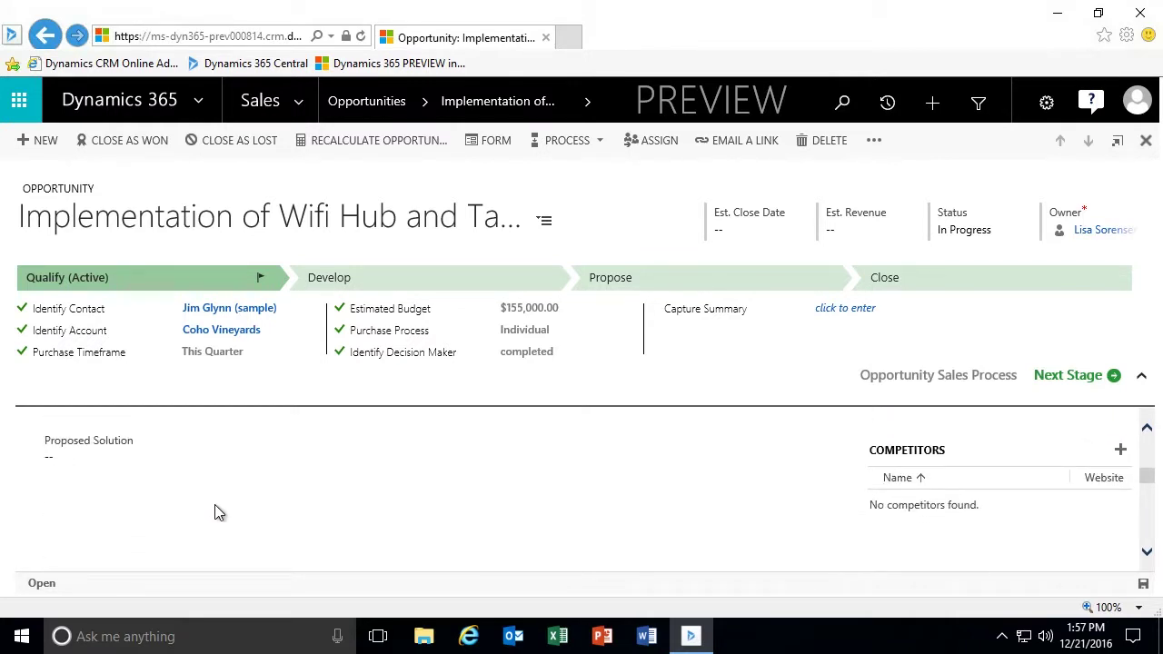
scroll(214, 504, "up", 8)
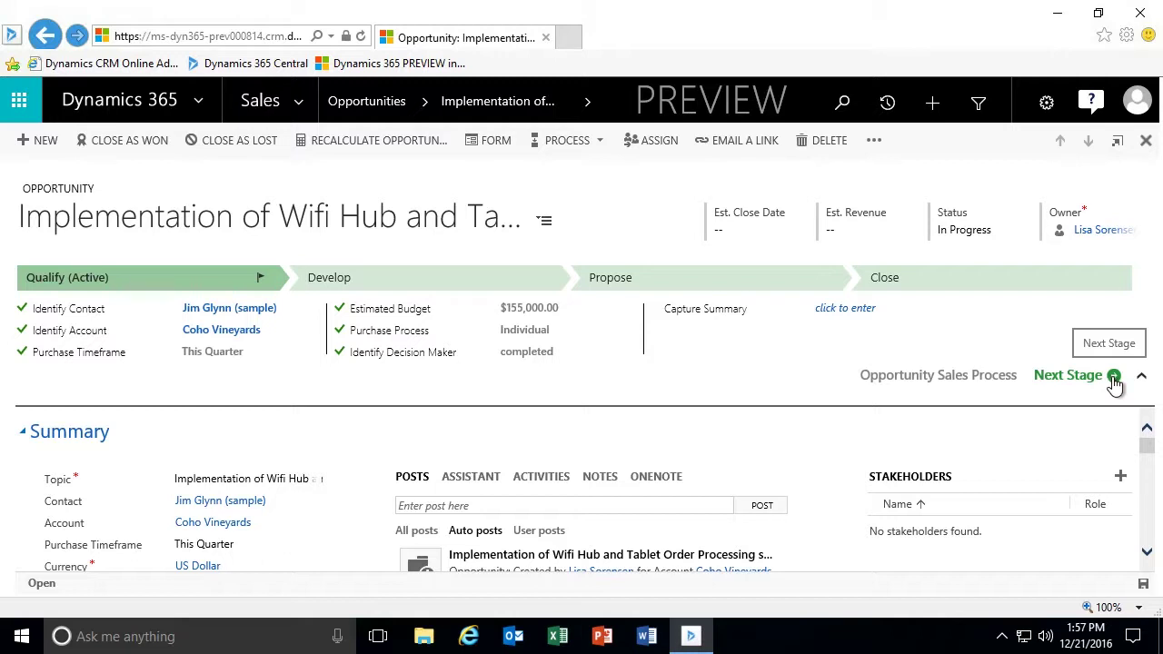
Advance the Wifi Hub opportunity to the Develop stage with Next Stage.
left_click(1114, 383)
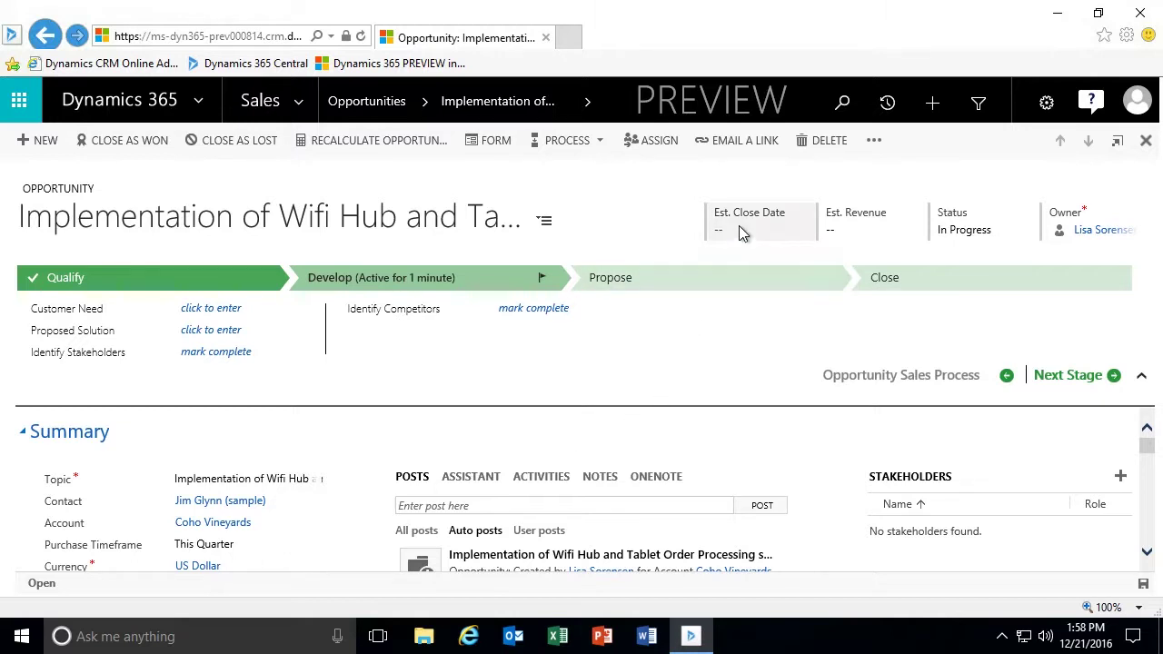
Set Est. Close Date to 12/30/2016 and Est. Revenue to $12,000.00.
left_click(852, 229)
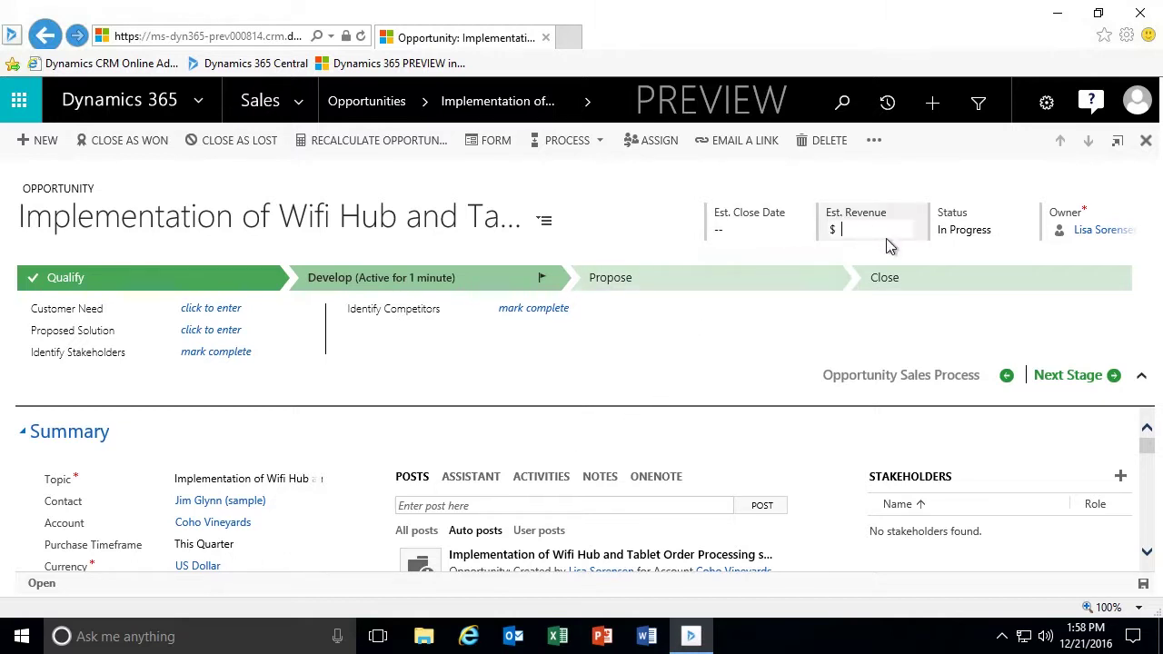
left_click(740, 232)
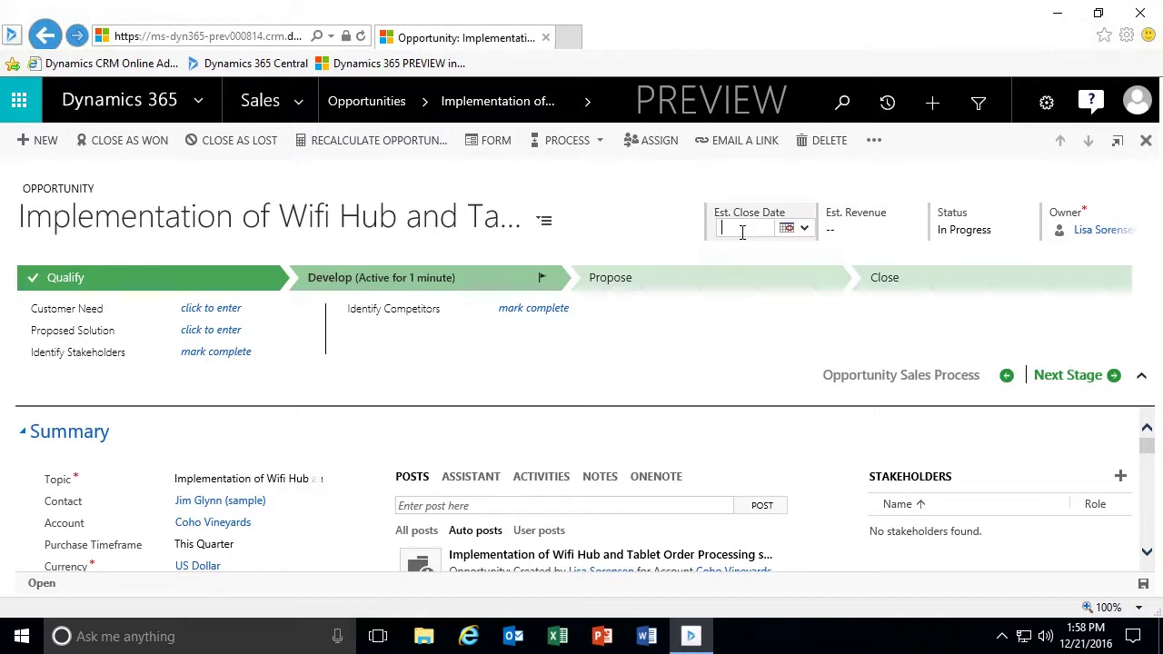
left_click(801, 231)
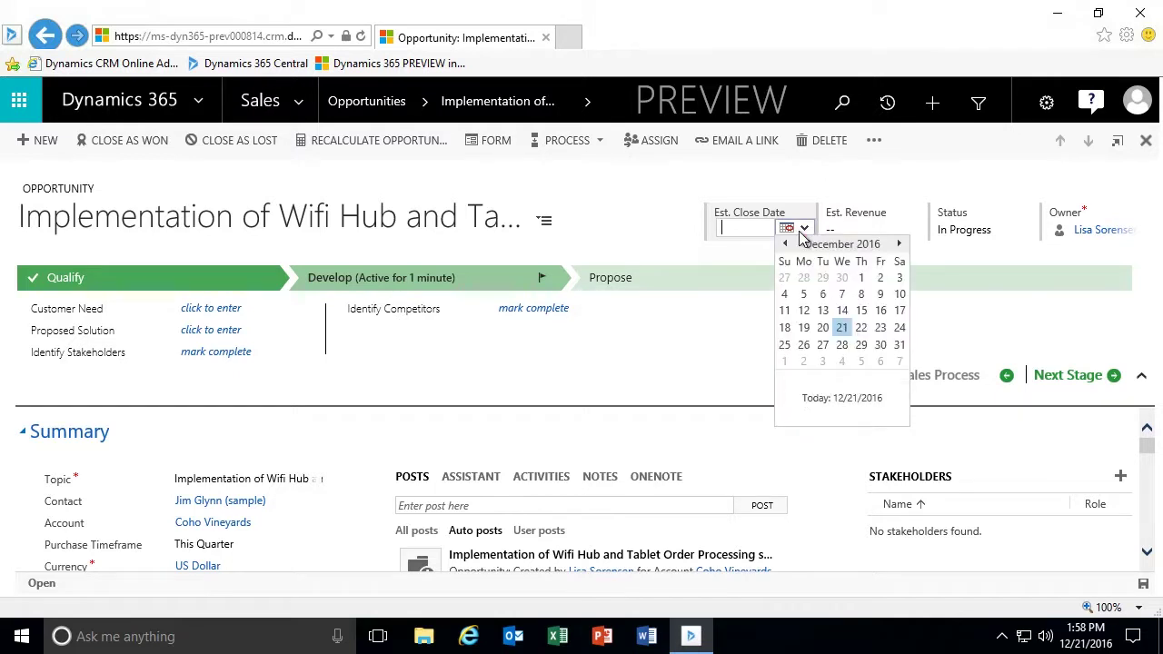
left_click(880, 345)
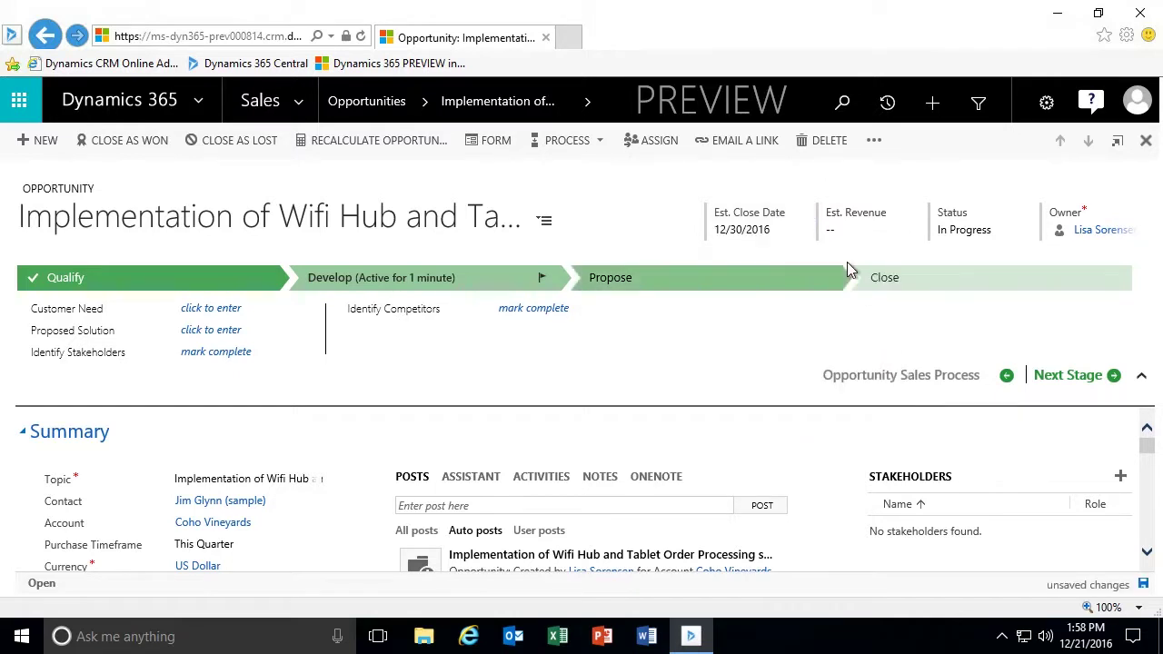
left_click(855, 230)
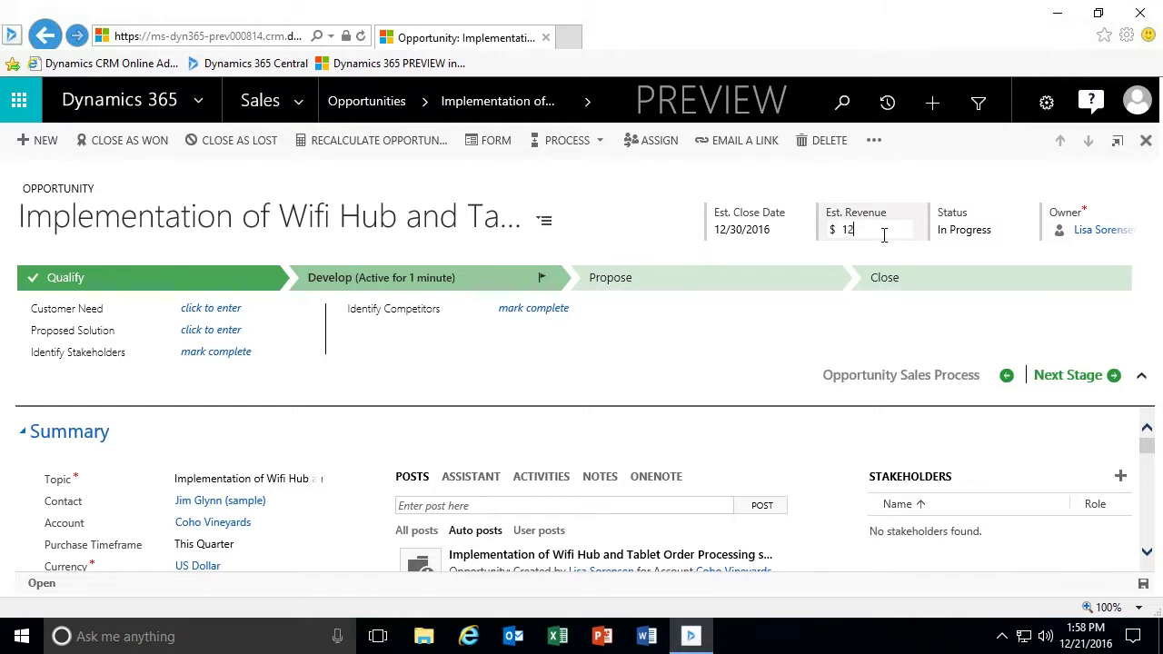
left_click(678, 228)
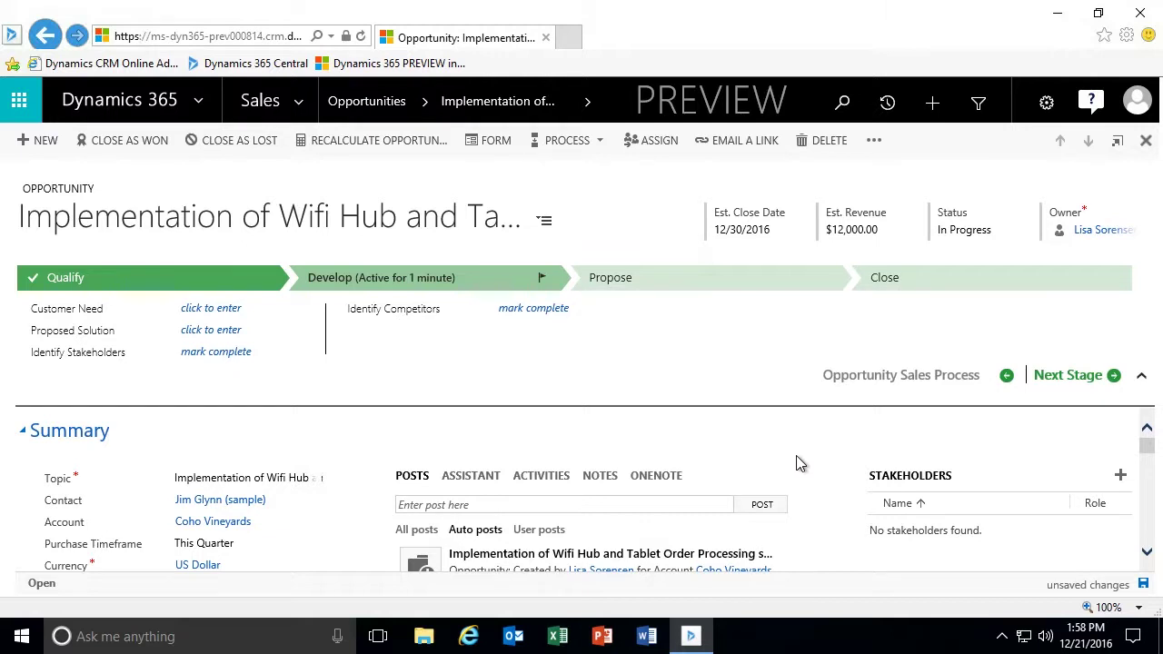
scroll(796, 455, "down", 1)
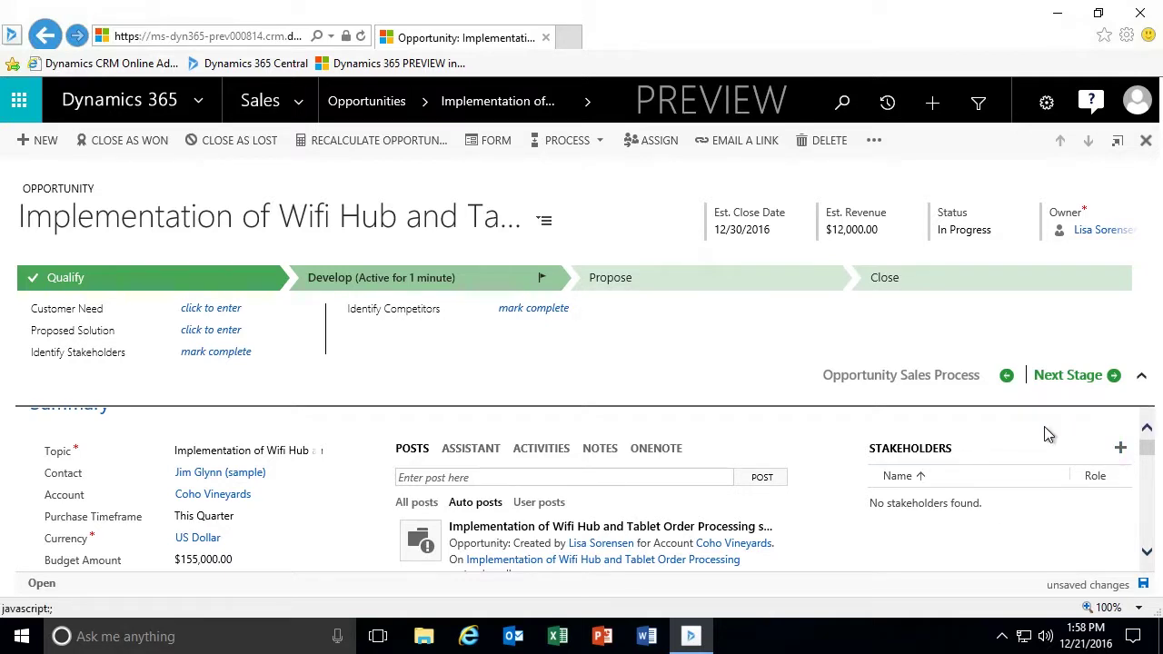
Open the Stakeholders contact lookup, then dismiss its results without choosing.
left_click(1122, 453)
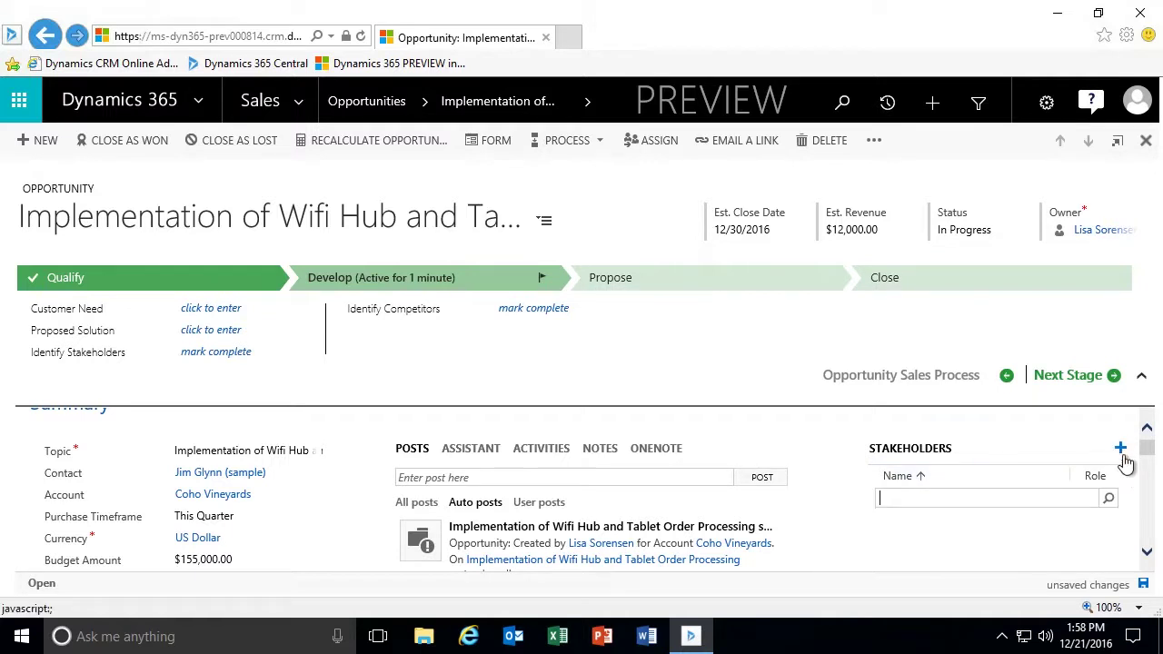
left_click(1110, 499)
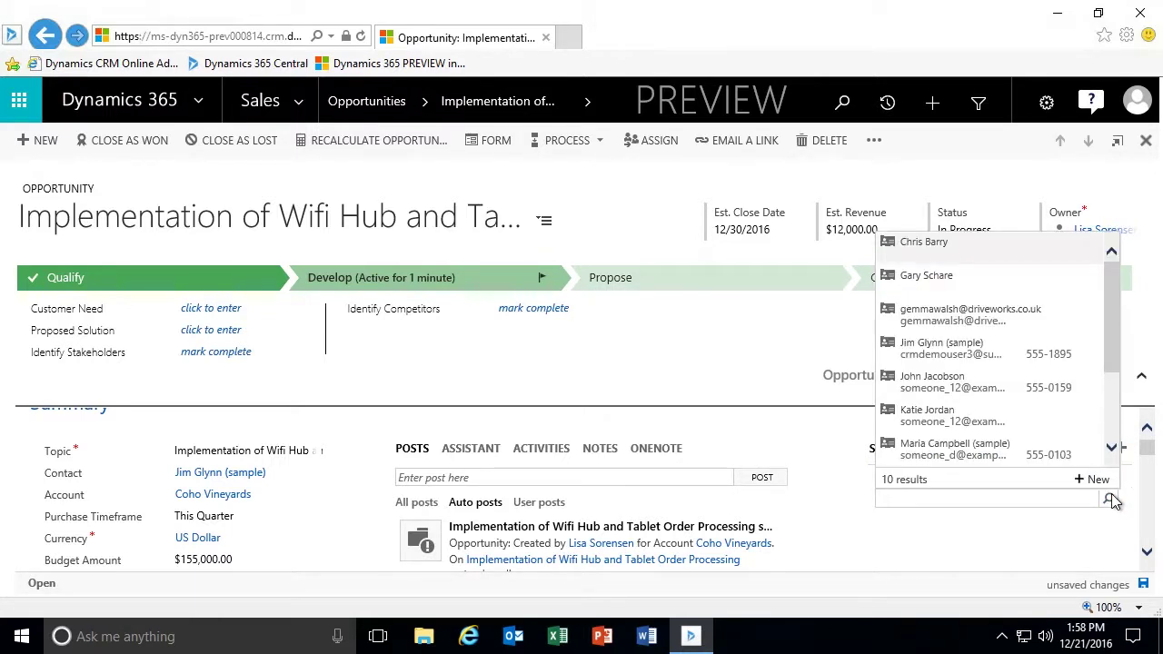
left_click_drag(1115, 351, 1116, 442)
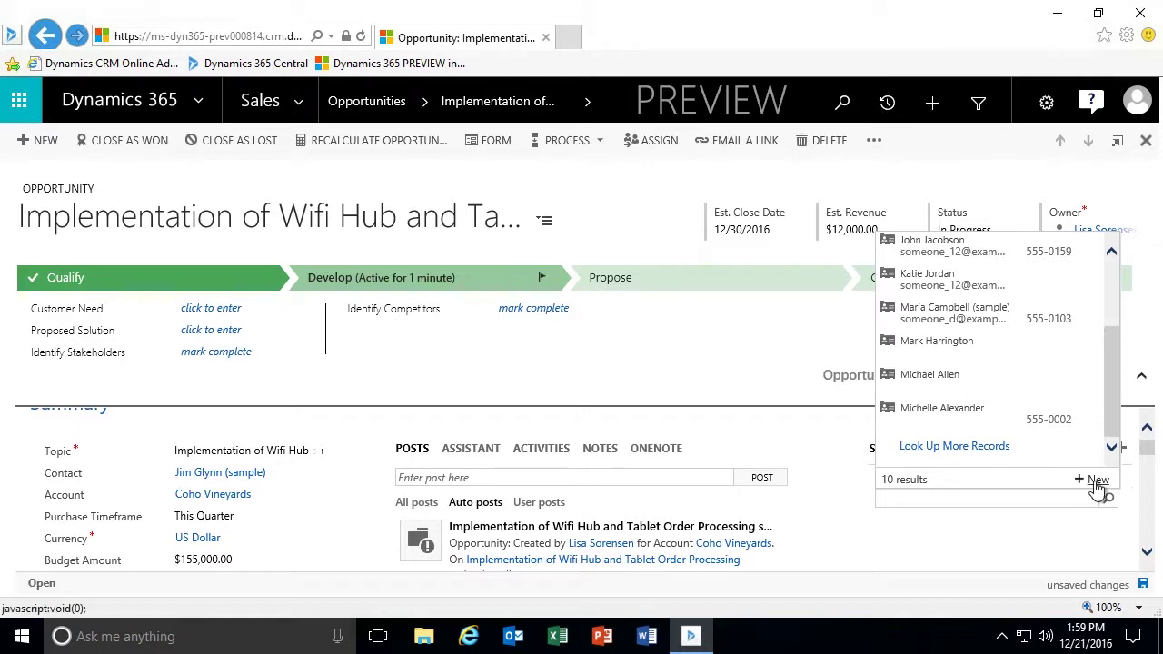
left_click(979, 542)
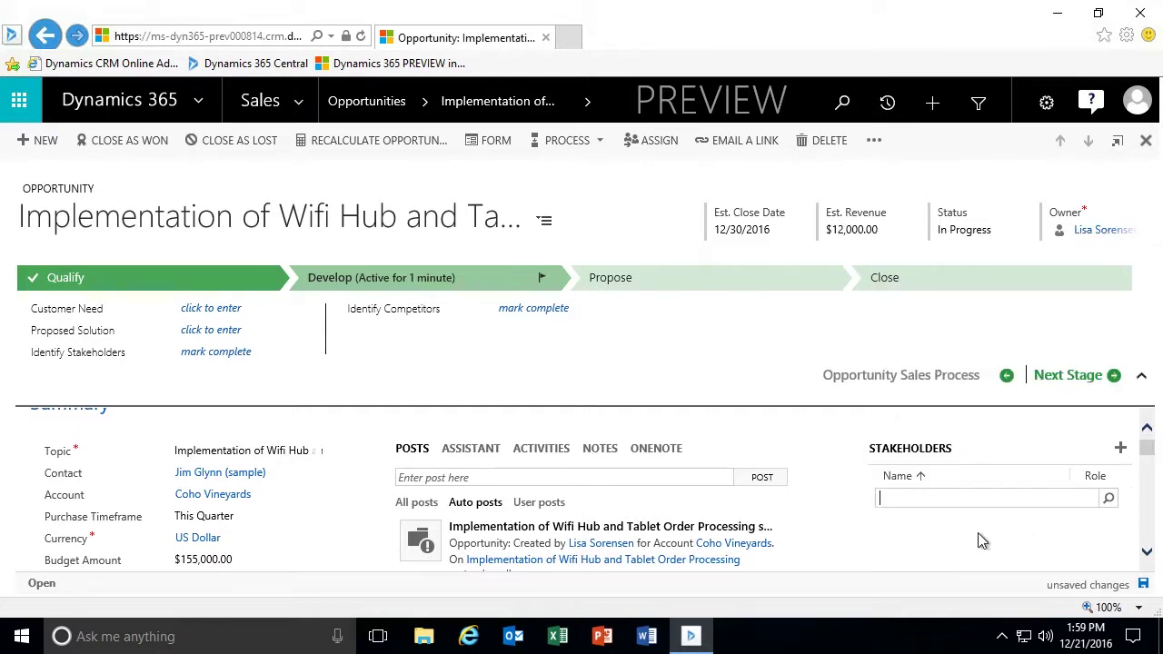
Reopen the stakeholder lookup to list the 10 available contacts.
left_click(931, 106)
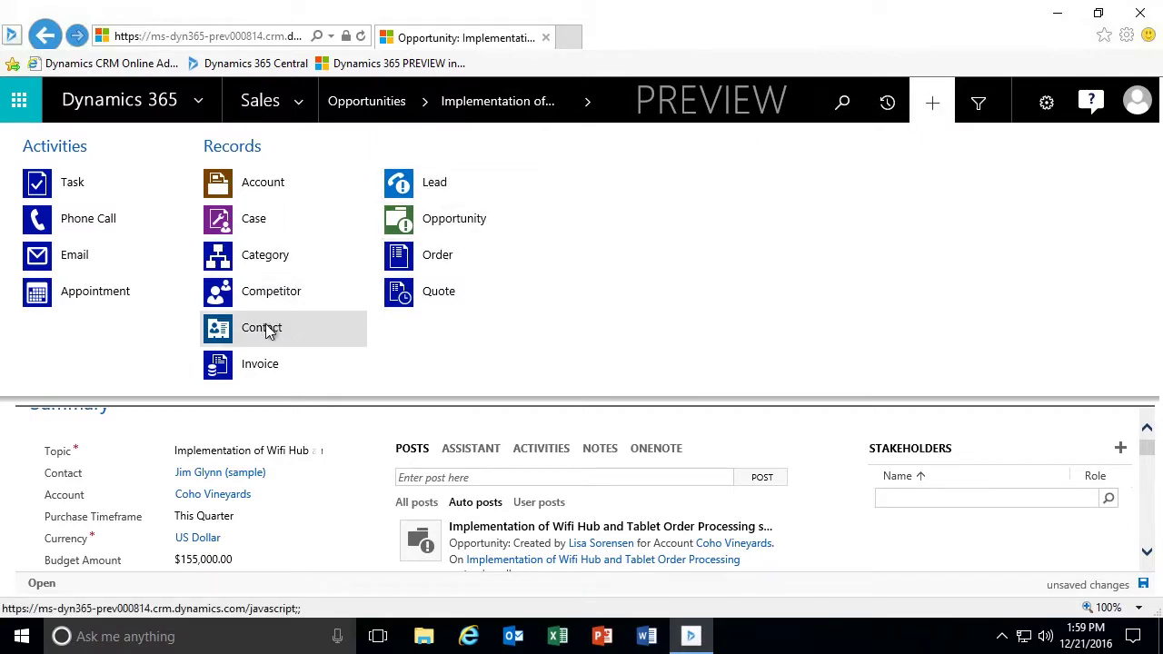
left_click(832, 511)
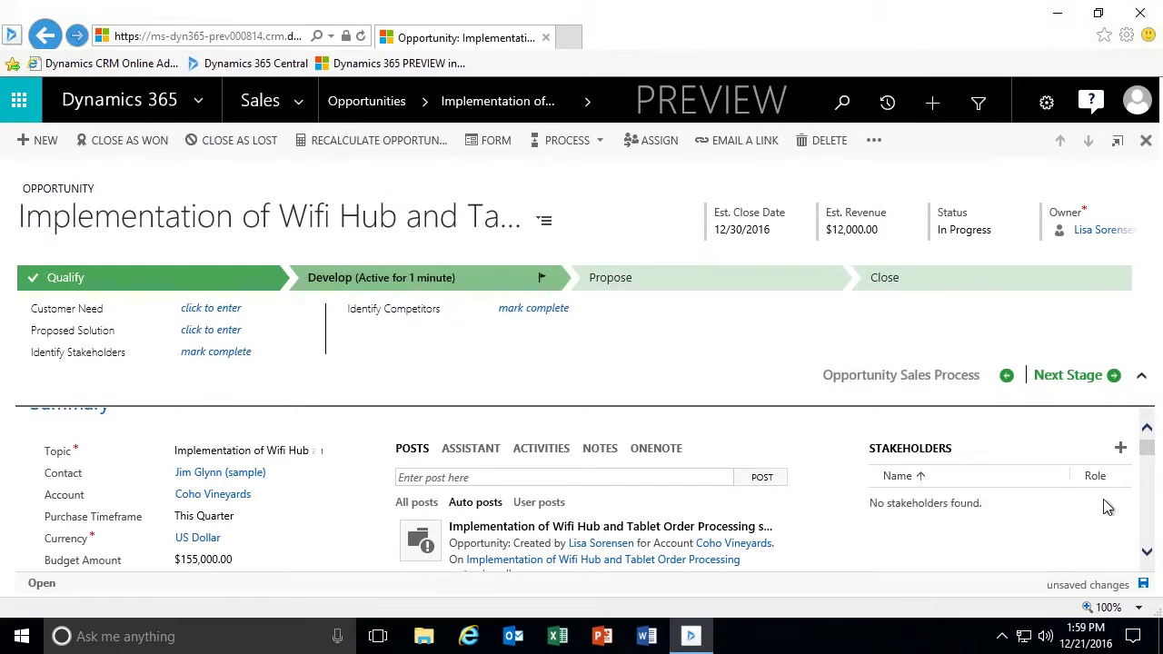
left_click(1120, 447)
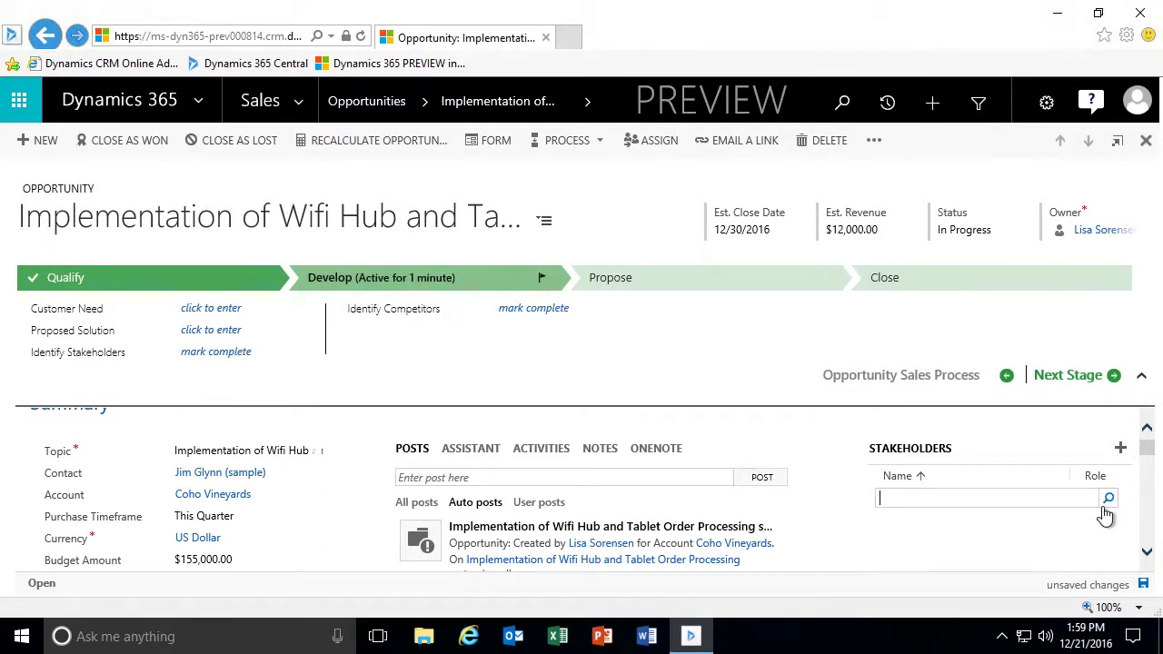
left_click(1109, 501)
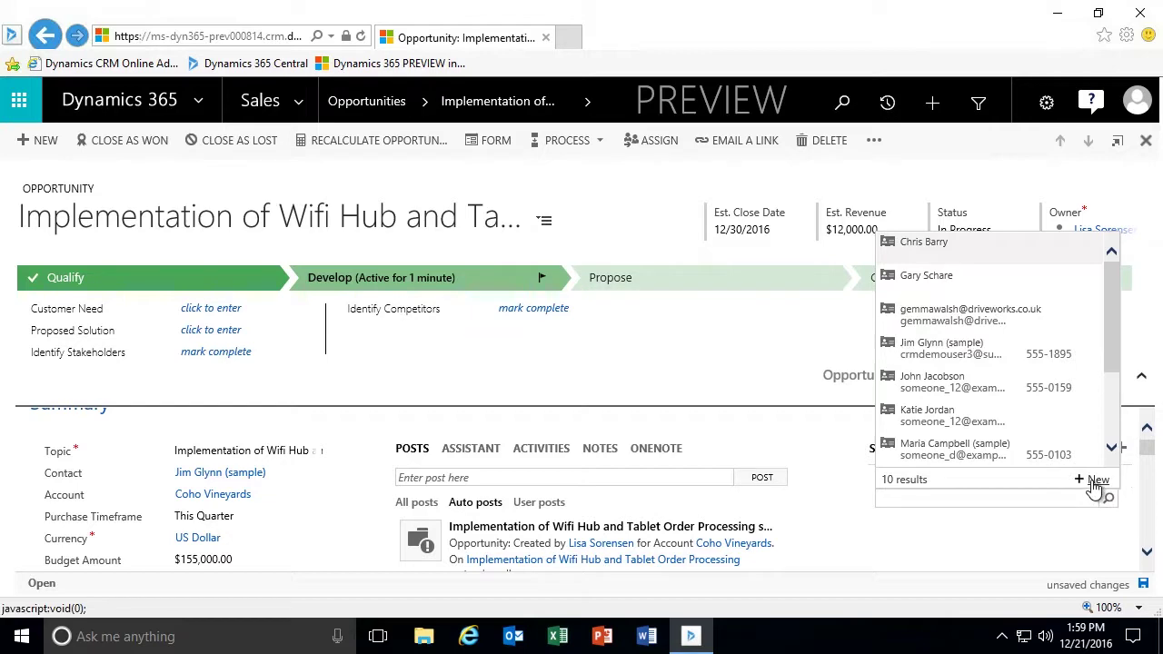
Create a new contact with job title CEO at Coho Vineyards and save it as stakeholder.
left_click(1097, 479)
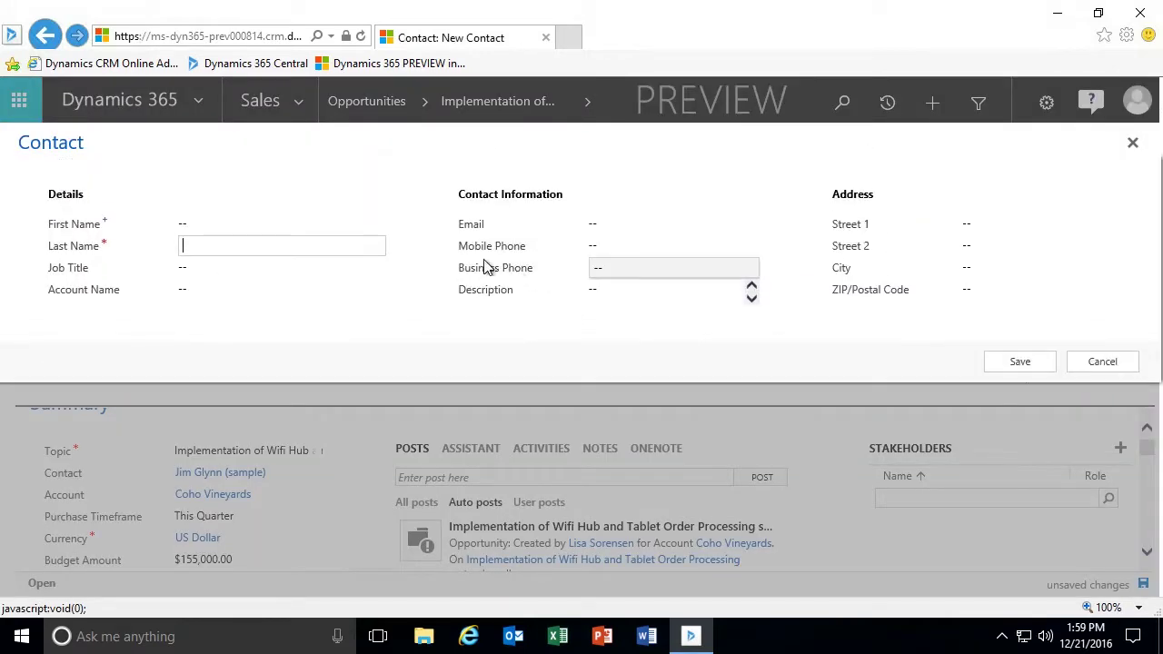
left_click(273, 222)
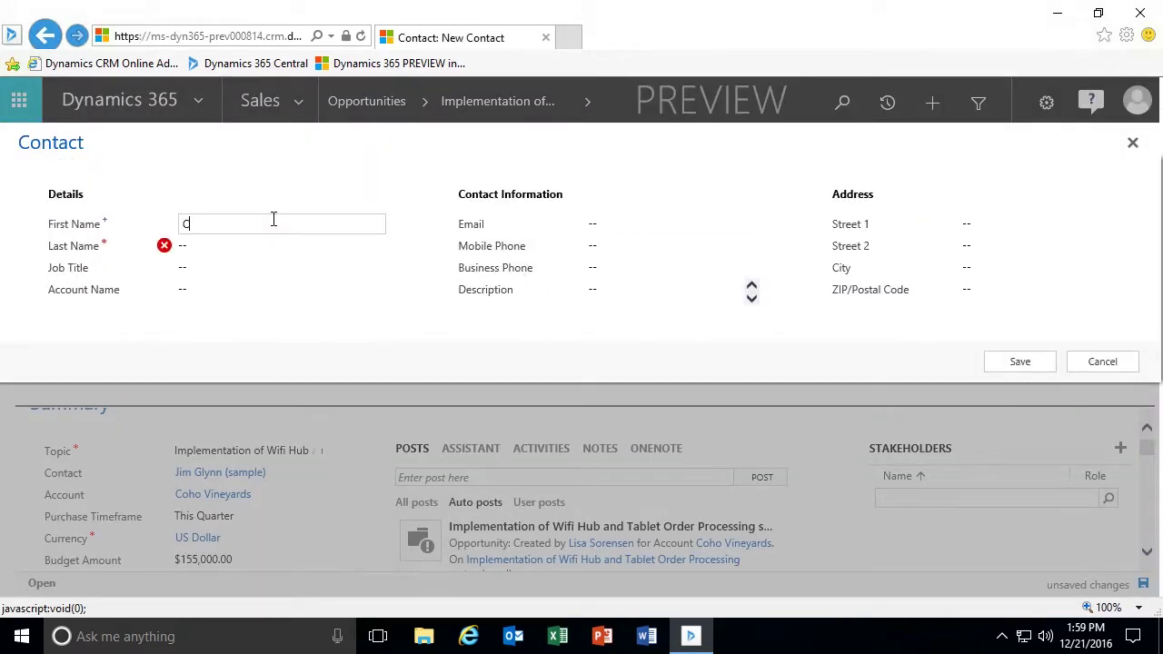
left_click(282, 242)
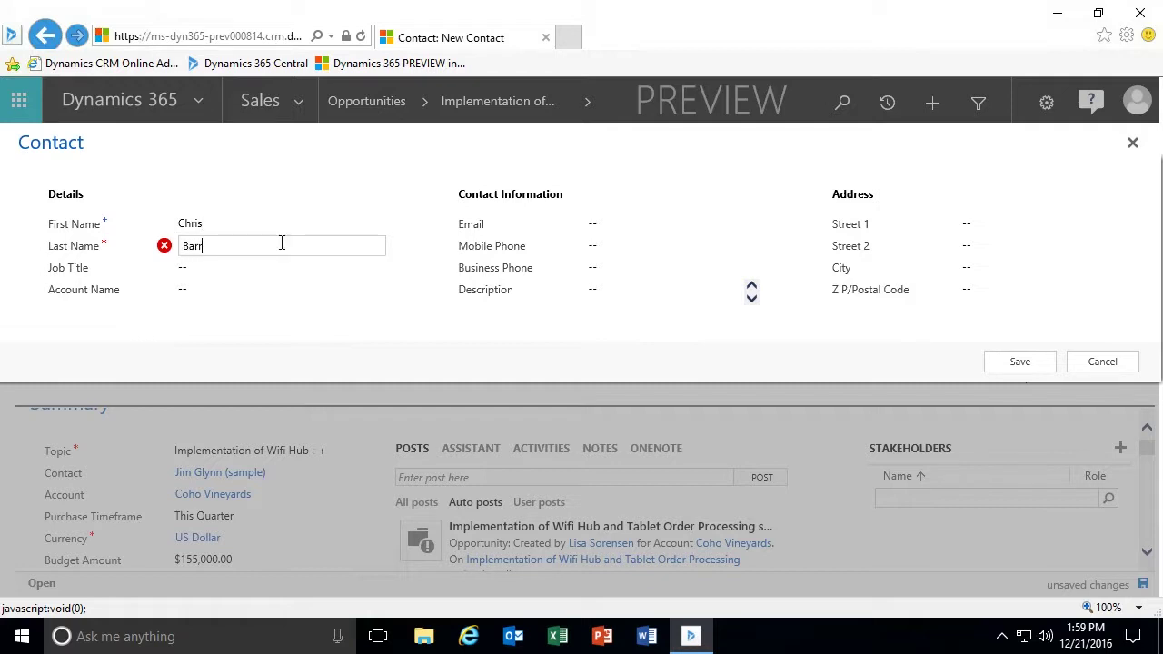
left_click(257, 274)
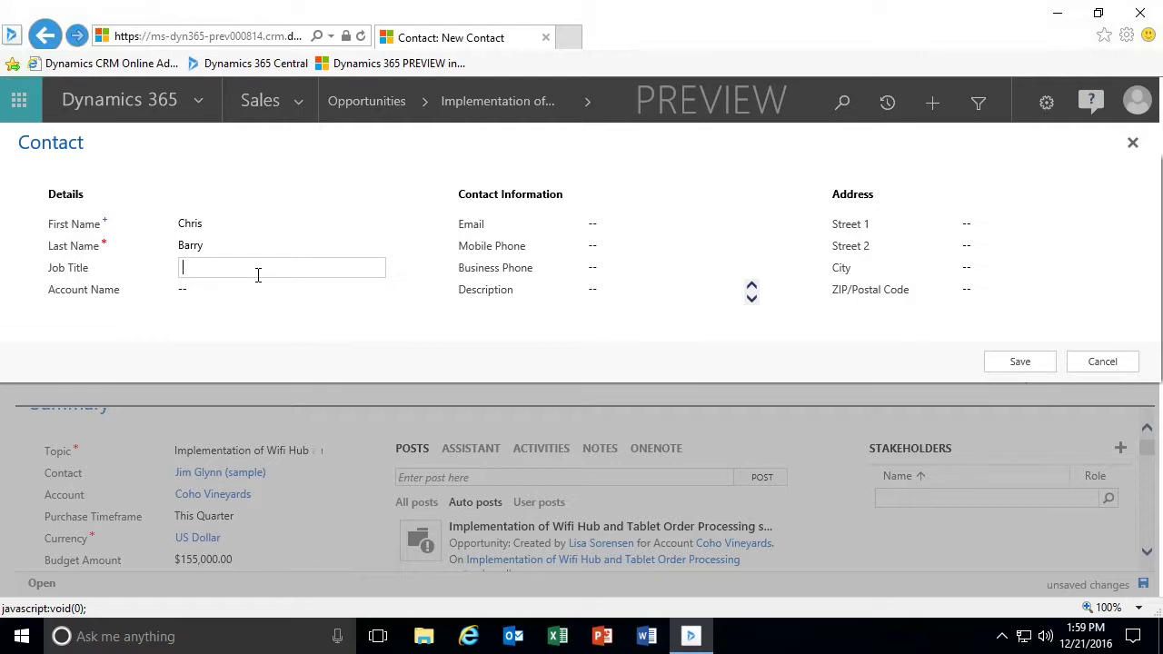
type("CEO")
left_click(187, 291)
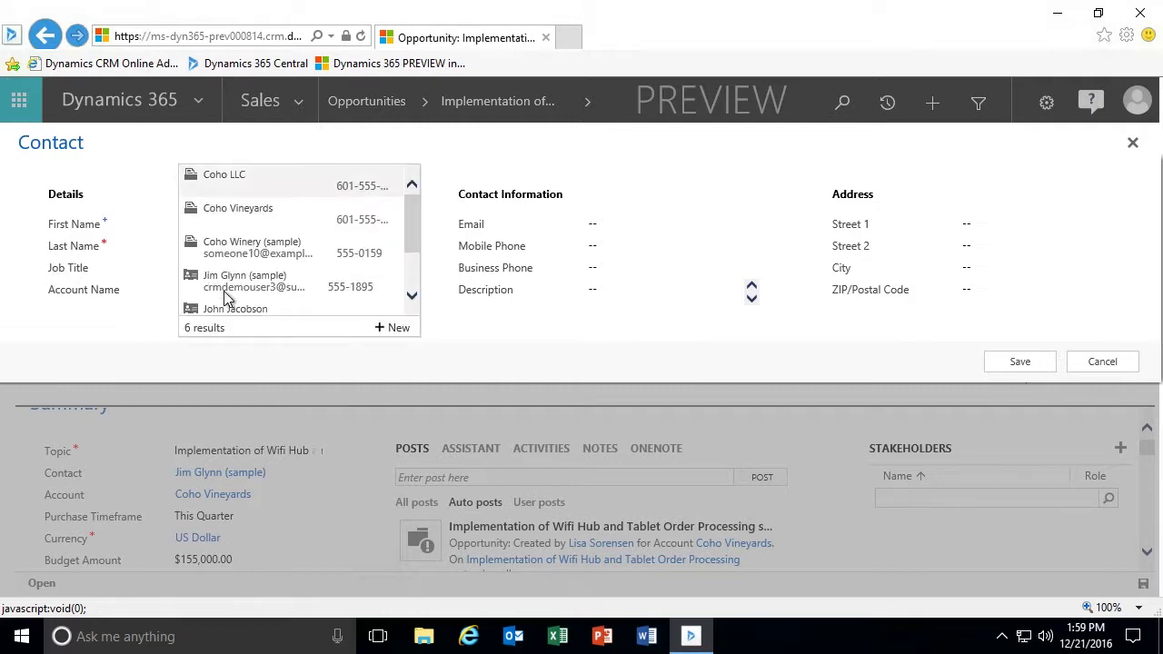
left_click(274, 219)
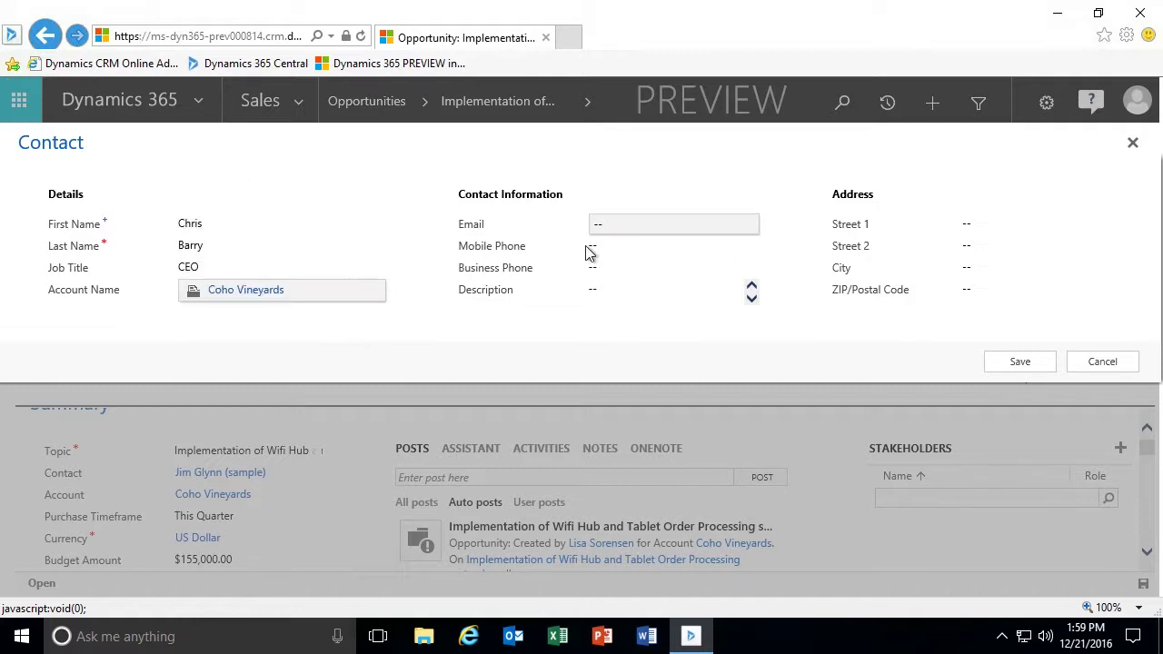
left_click(1007, 363)
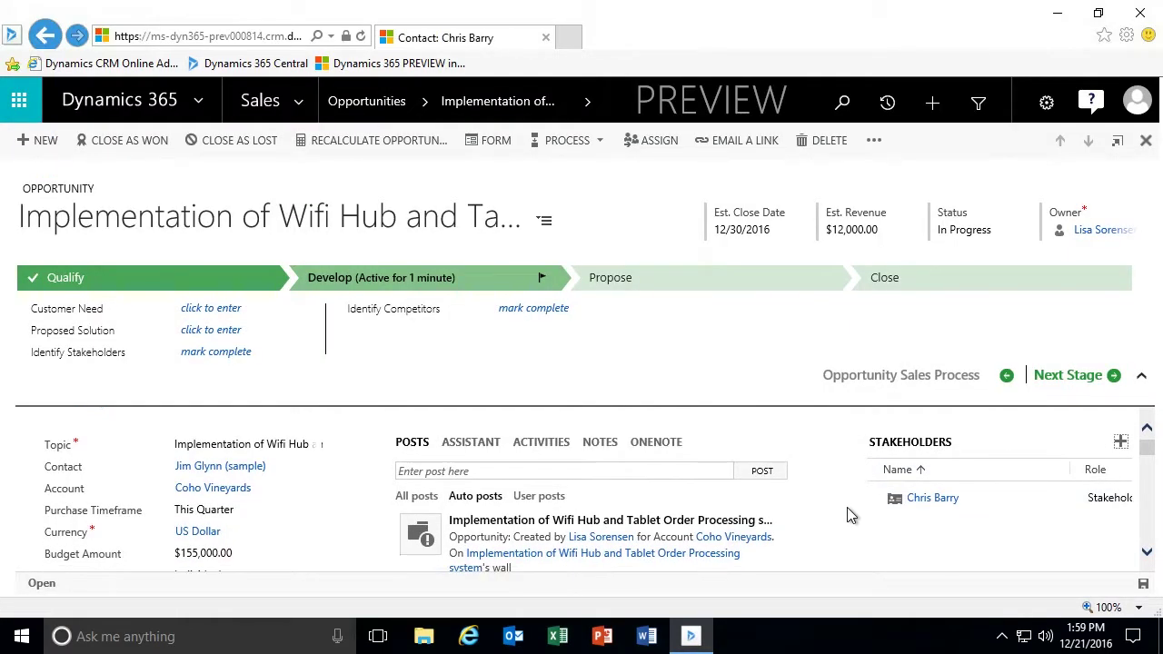
Add the opportunity's sample contact as a second stakeholder from the lookup.
scroll(849, 515, "down", 1)
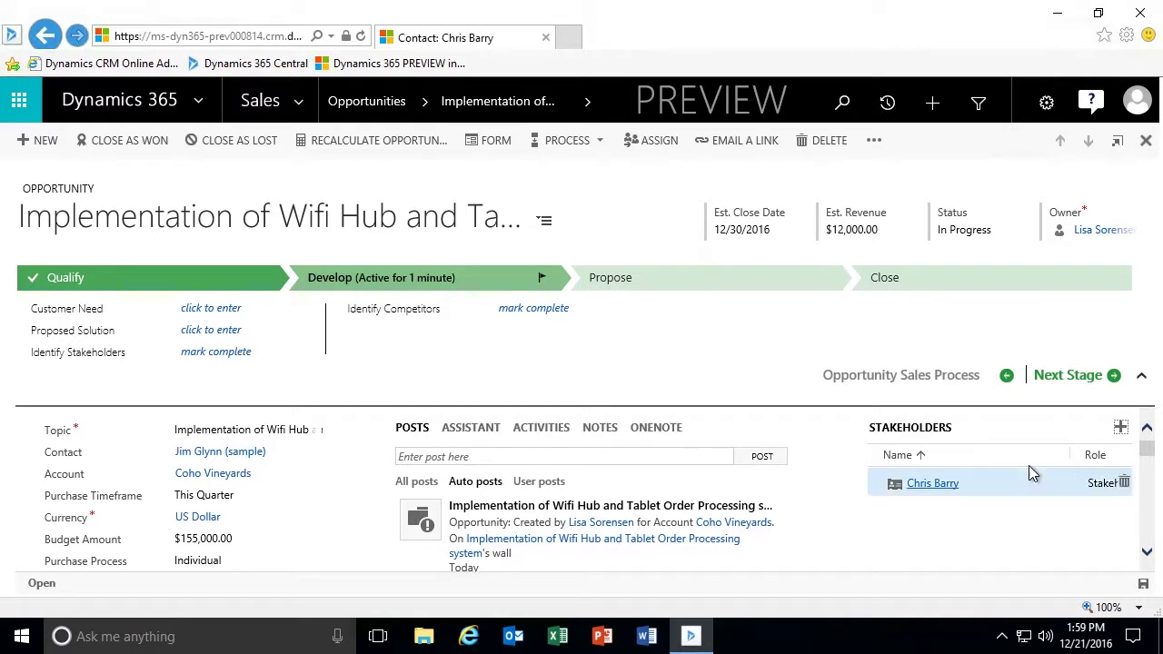
left_click(1122, 428)
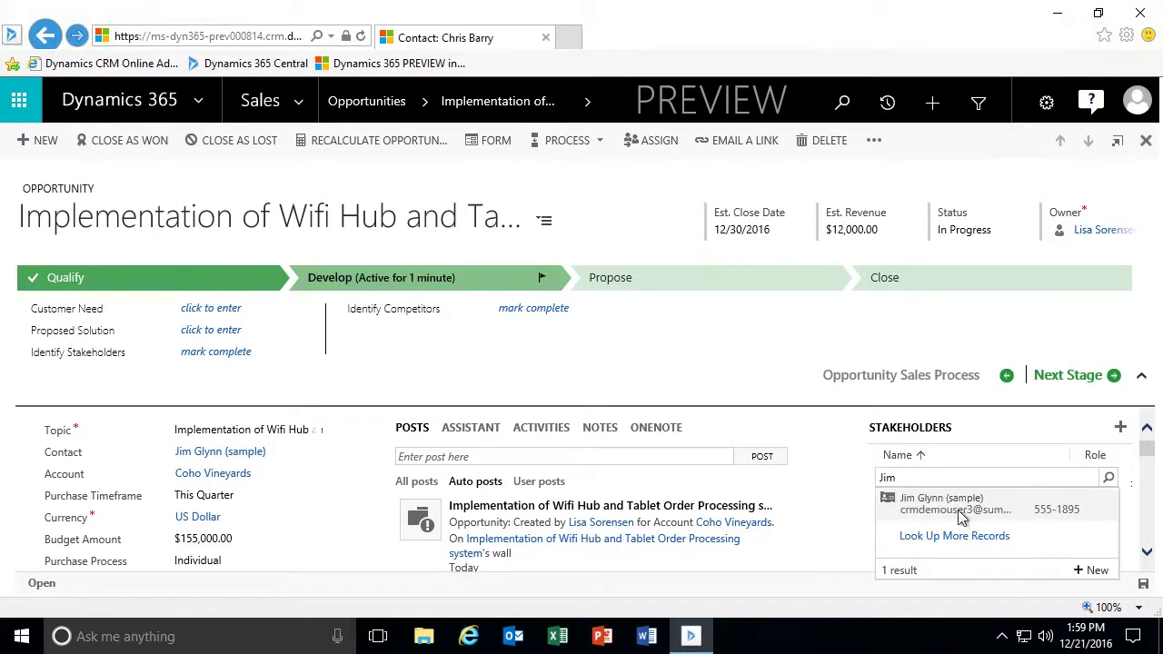
left_click(958, 509)
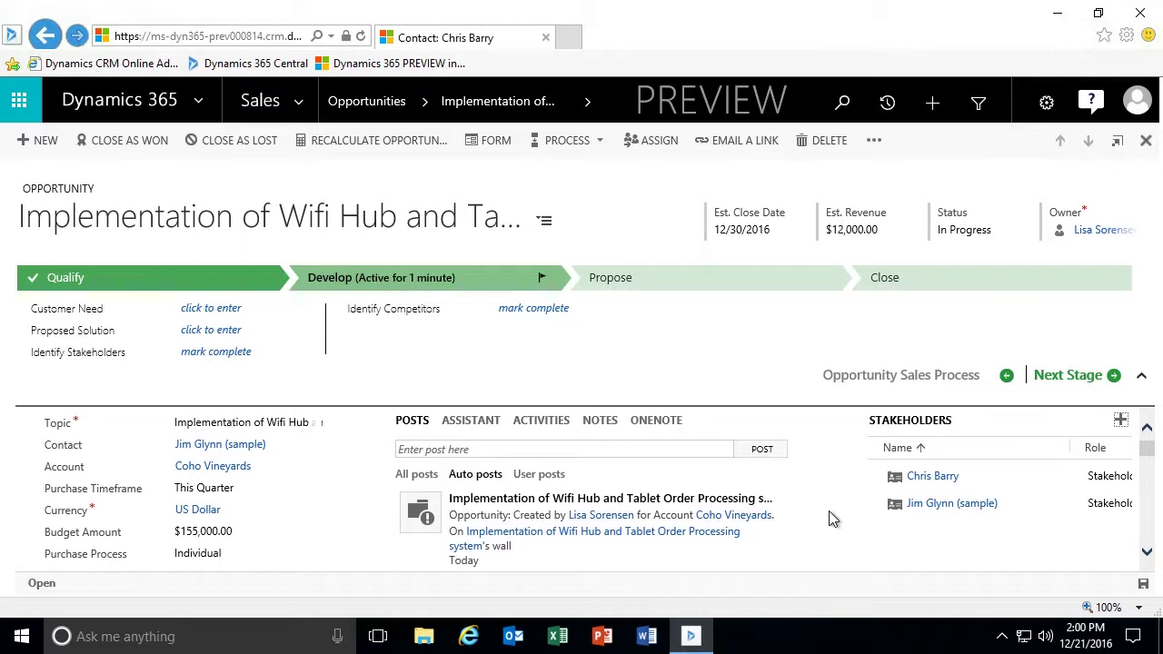
scroll(828, 511, "down", 1)
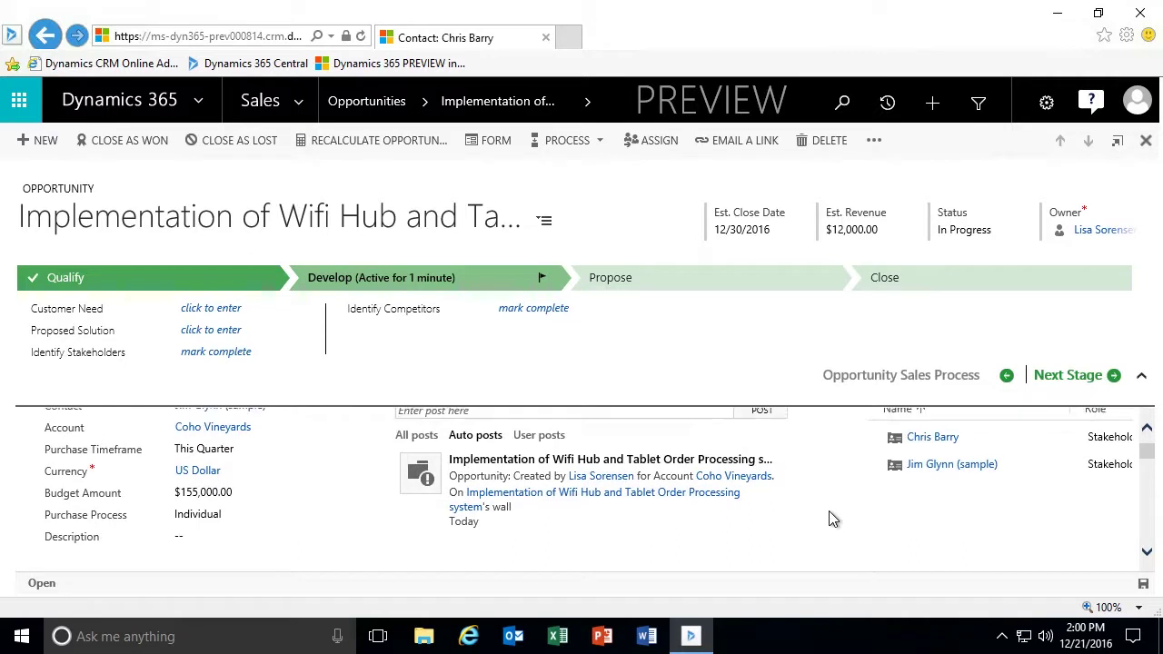
scroll(828, 518, "up", 2)
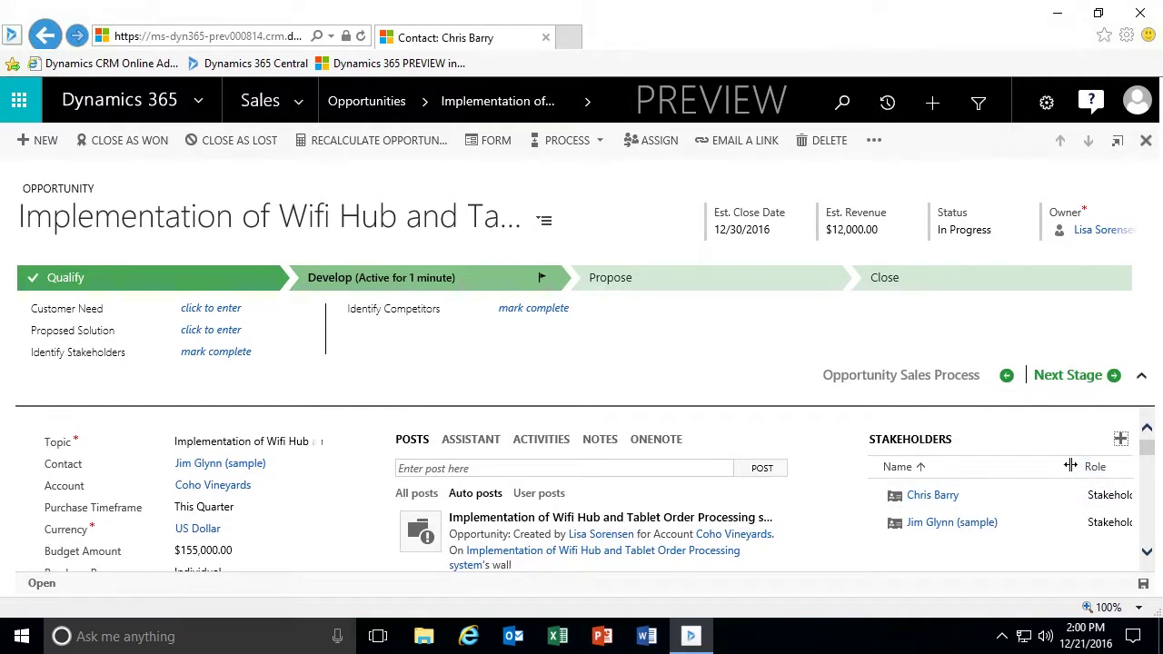
Widen the Role column and make the sample contact Technical Buyer and the CEO contact Decision Maker.
left_click_drag(1073, 467, 1012, 467)
left_click(1112, 522)
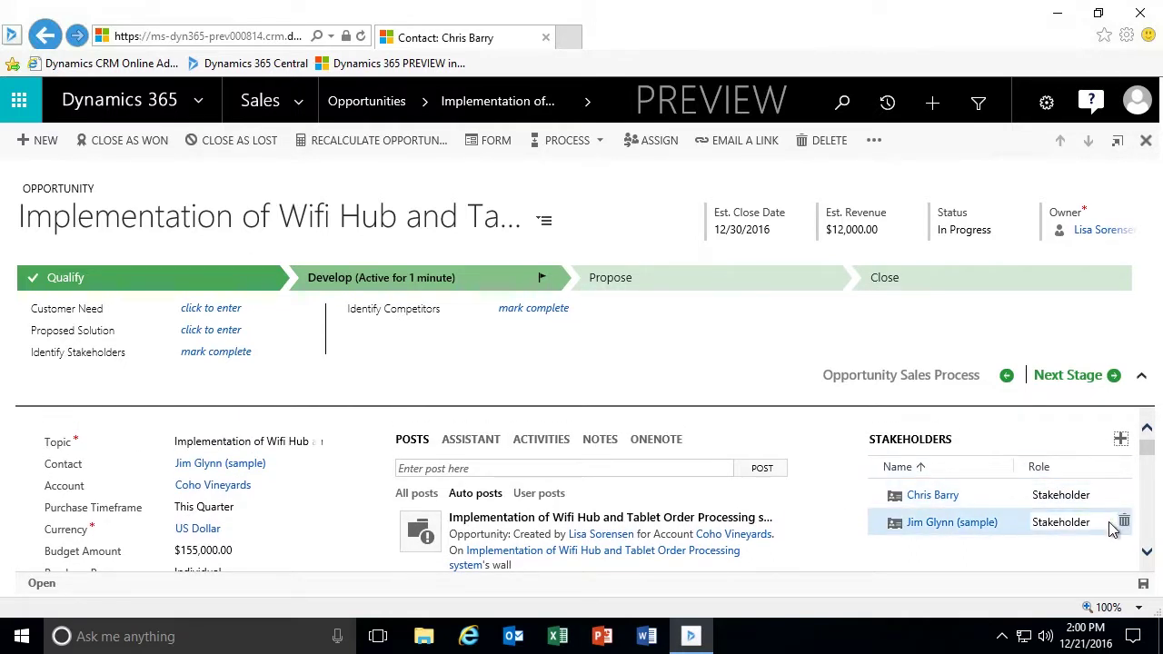
left_click(1112, 521)
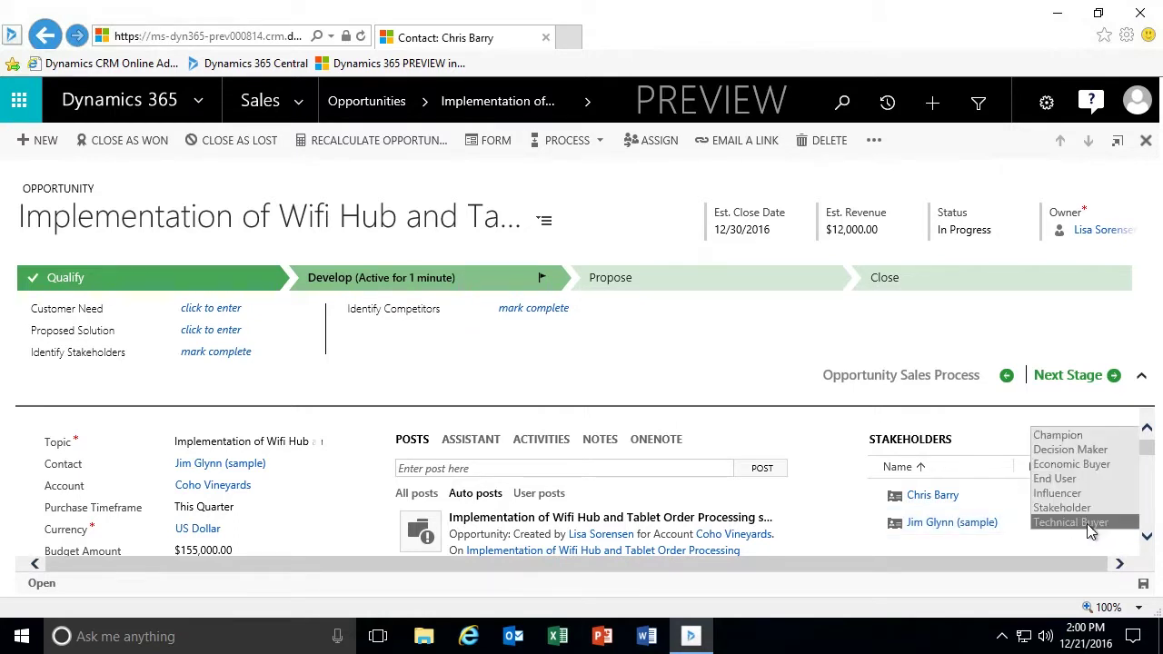
left_click(1095, 526)
left_click(1070, 502)
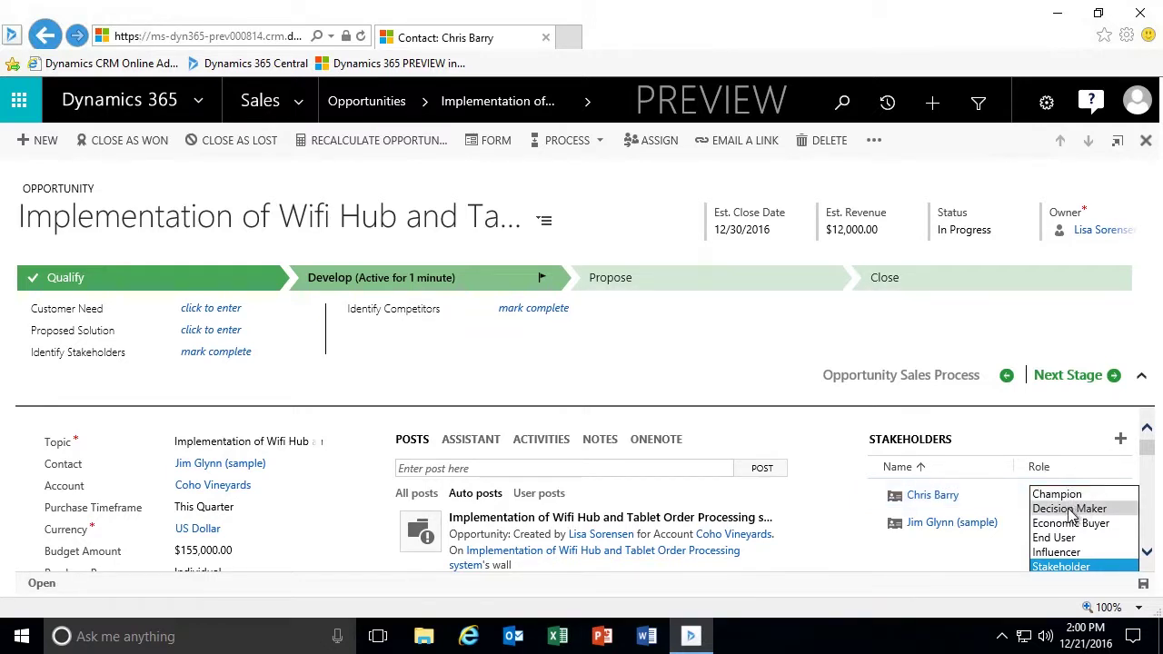
left_click(1072, 509)
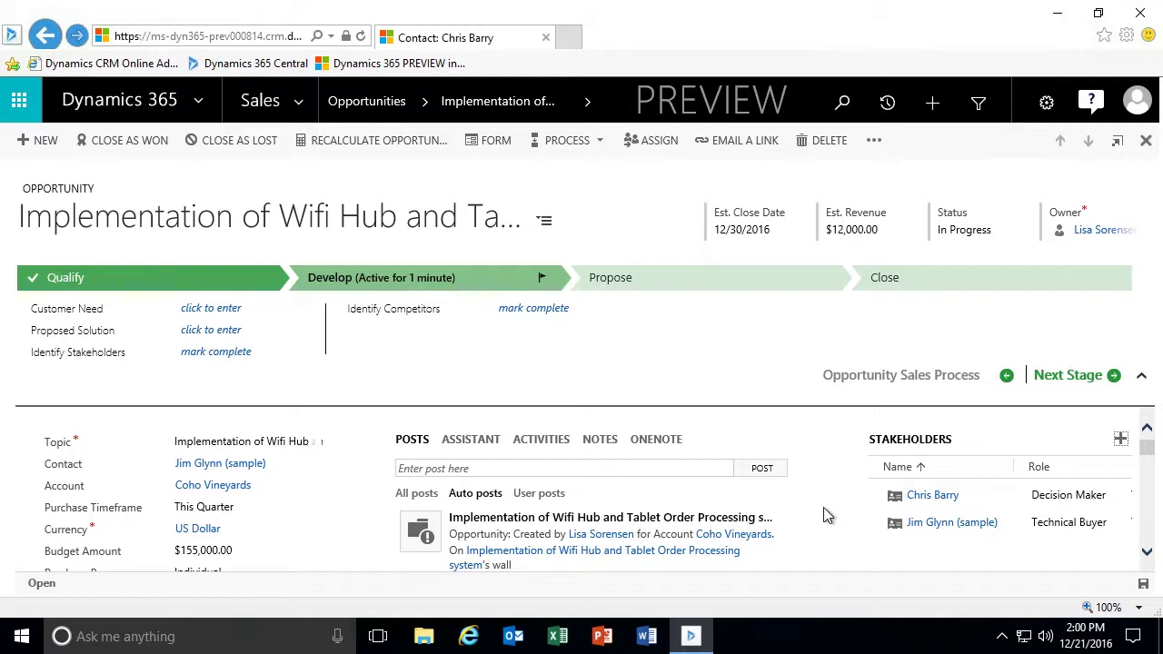
Scroll down to the empty Sales Team grid and add a new member lookup row.
scroll(823, 516, "down", 5)
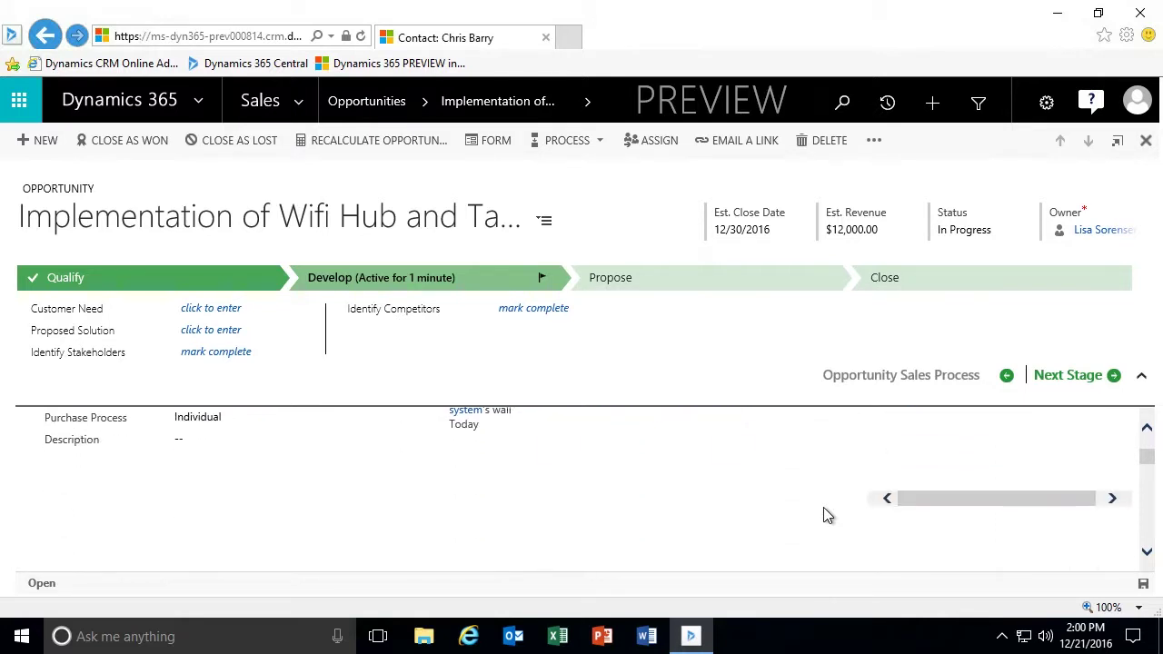
scroll(823, 516, "down", 2)
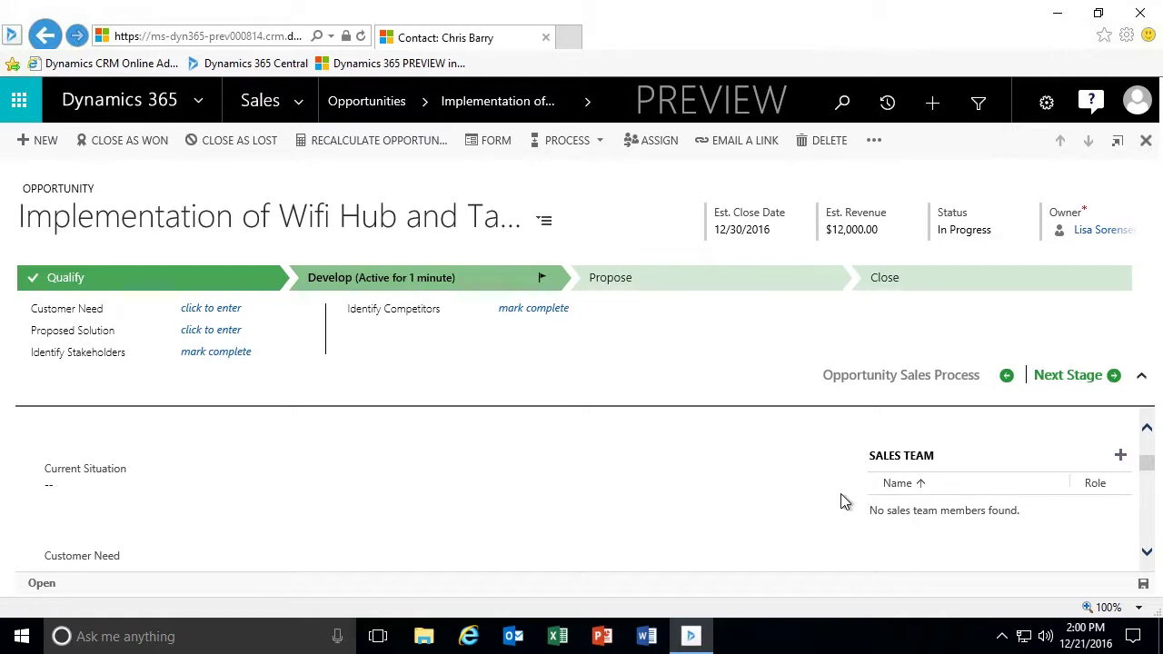
left_click(1120, 456)
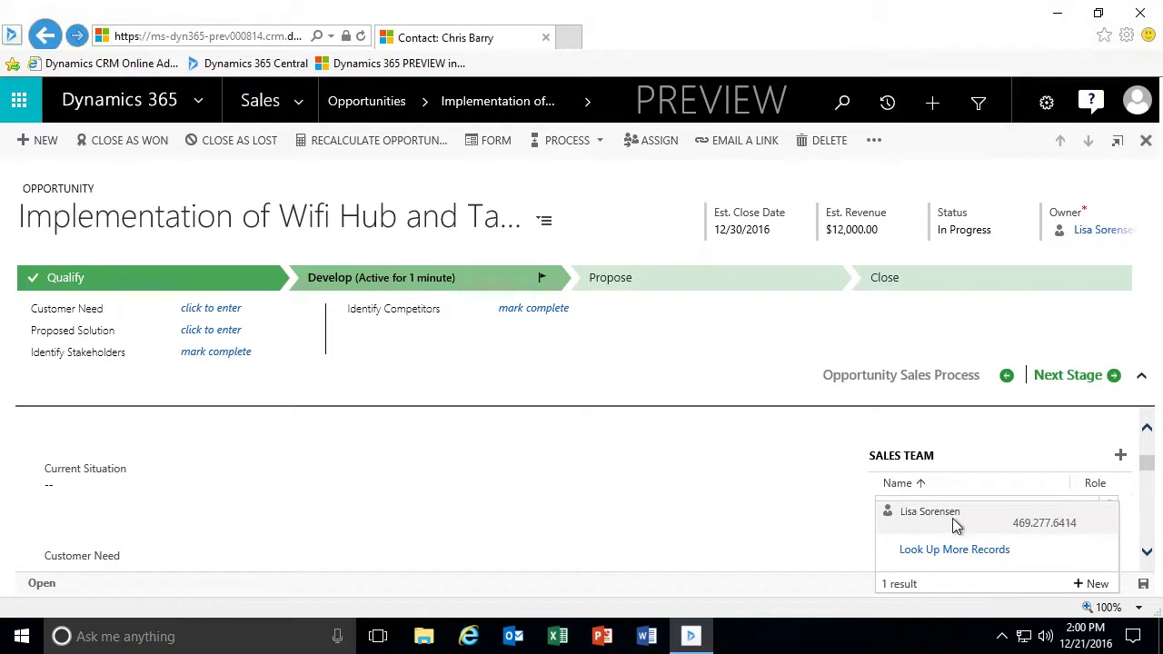
Add the opportunity owner to the sales team as a Delivery Professional.
left_click(952, 522)
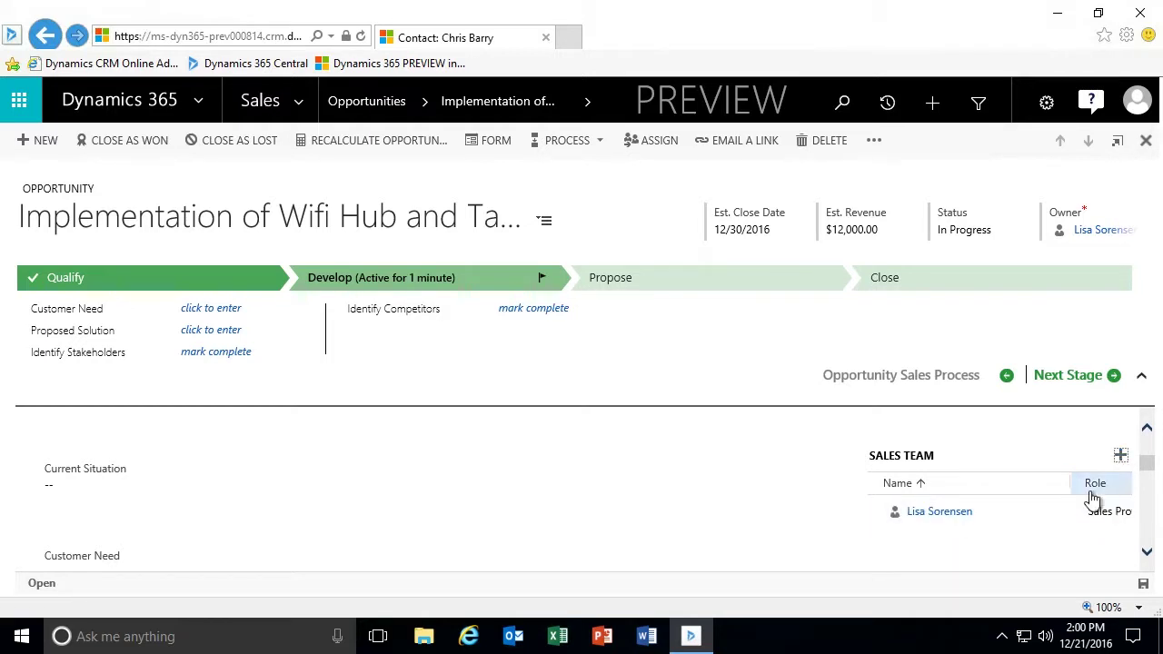
left_click_drag(1069, 486, 1004, 491)
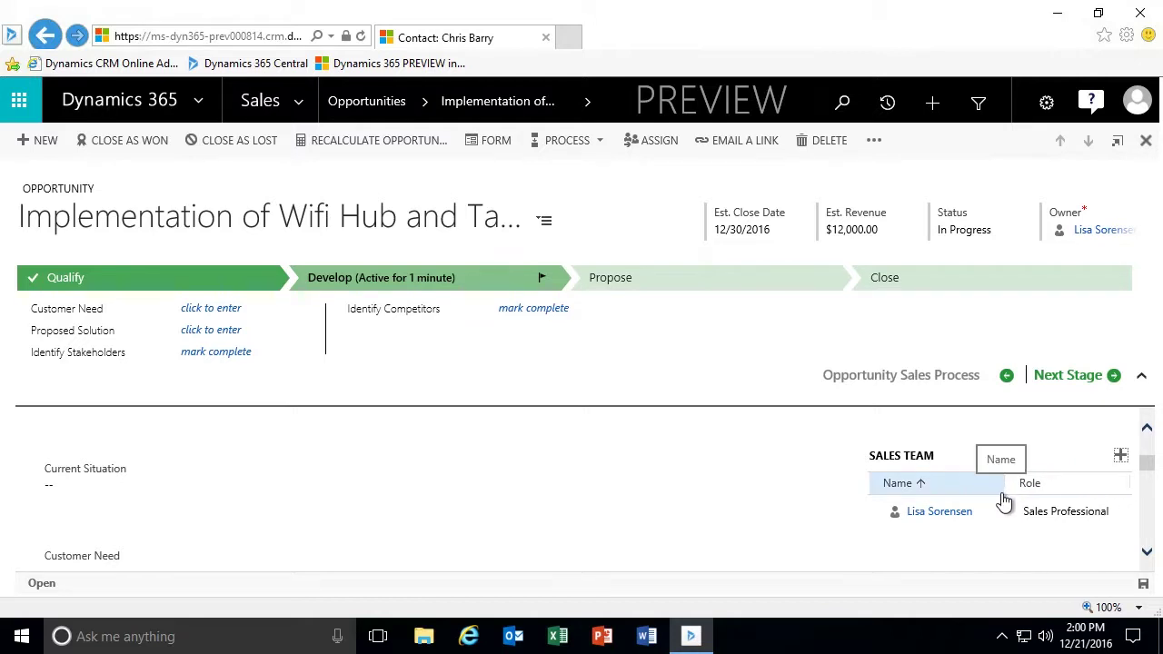
left_click(1094, 511)
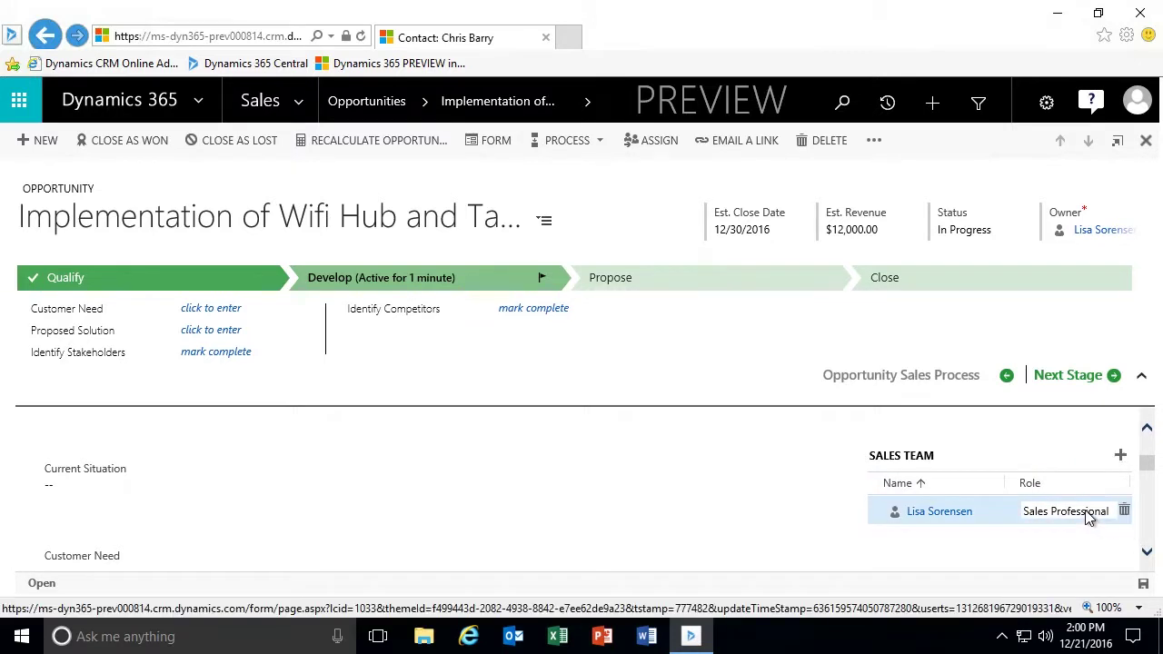
left_click(1089, 511)
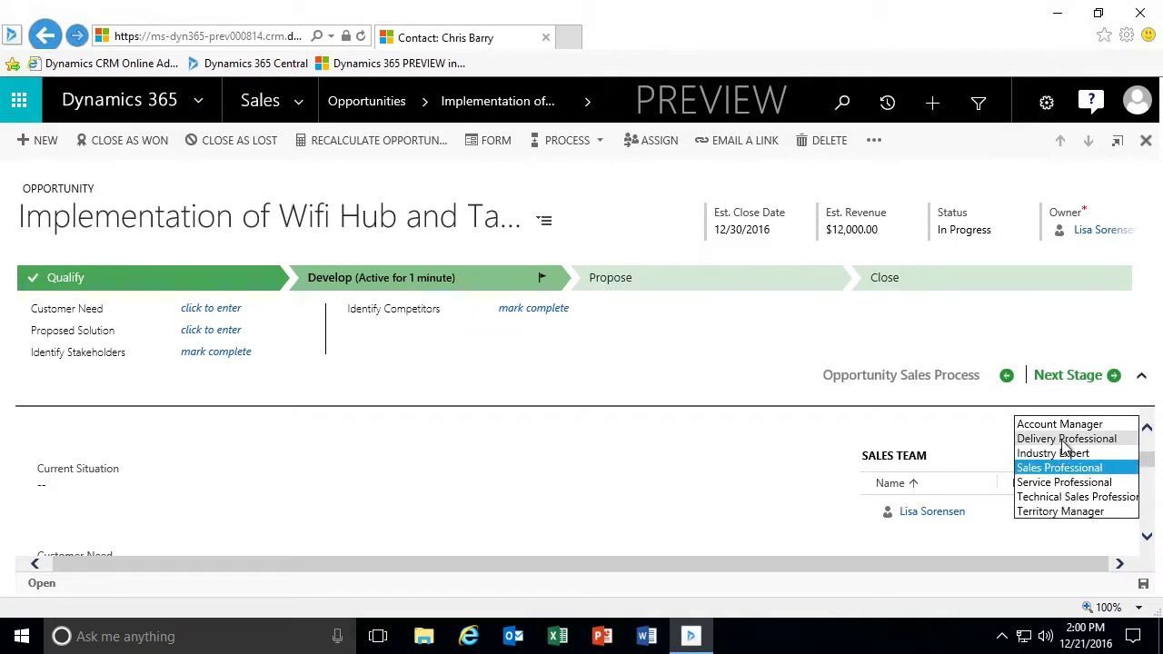
left_click(1034, 482)
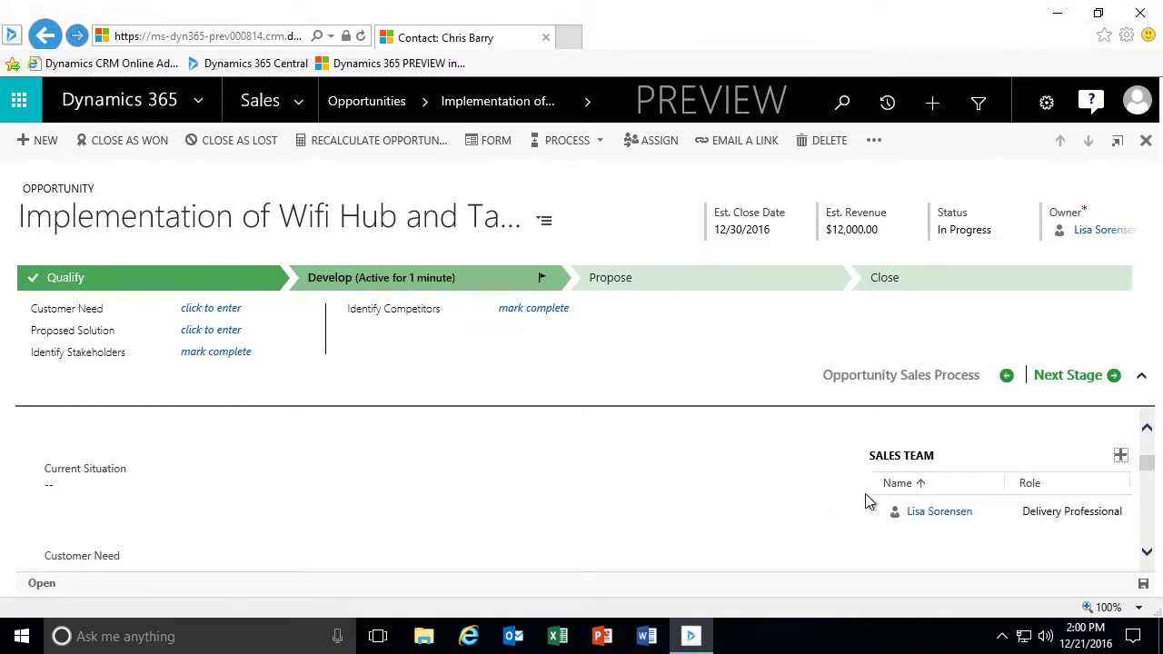
Look up 'CRM Demo' and add the CRM demo user to the sales team.
left_click(1121, 456)
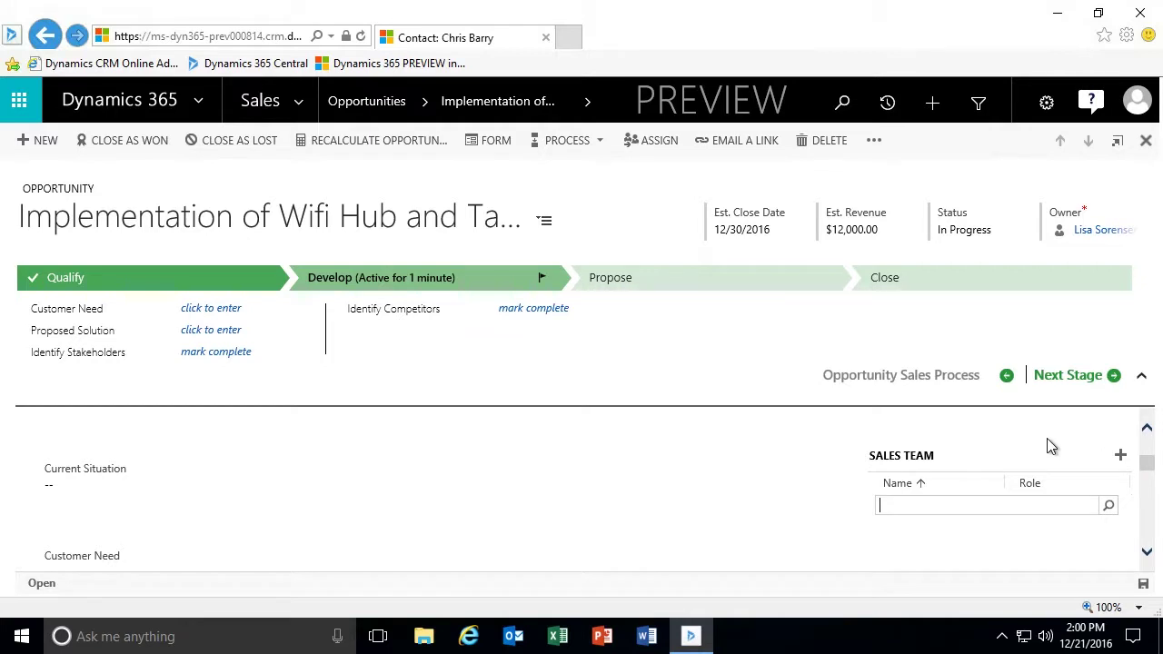
type("CRM Demo")
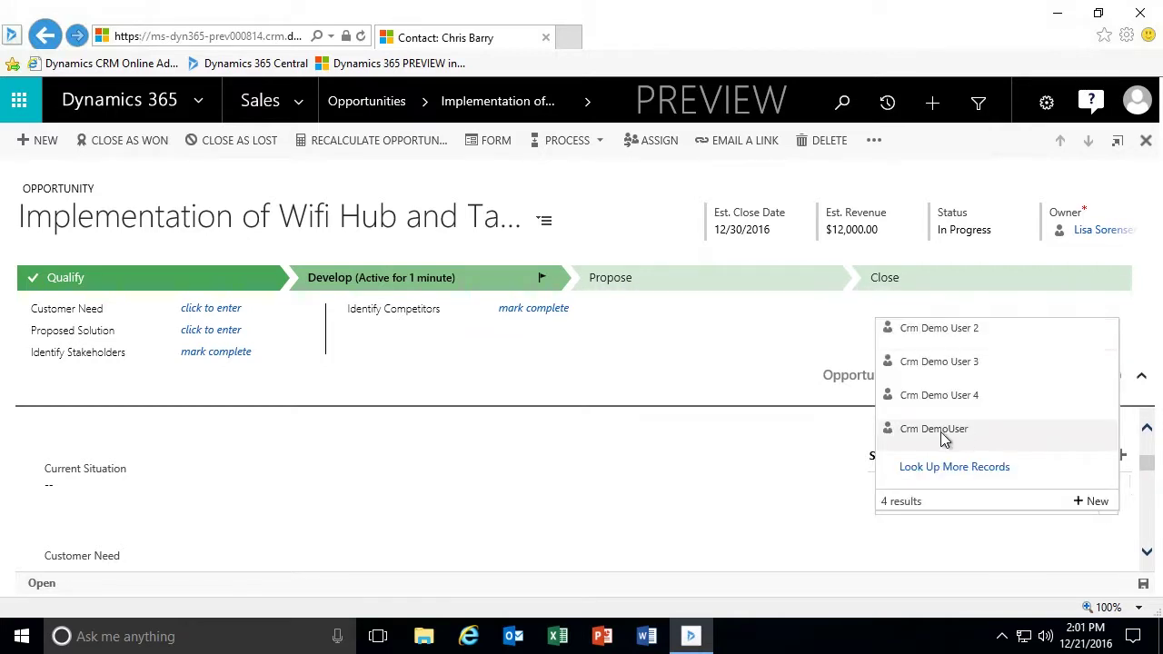
left_click(941, 431)
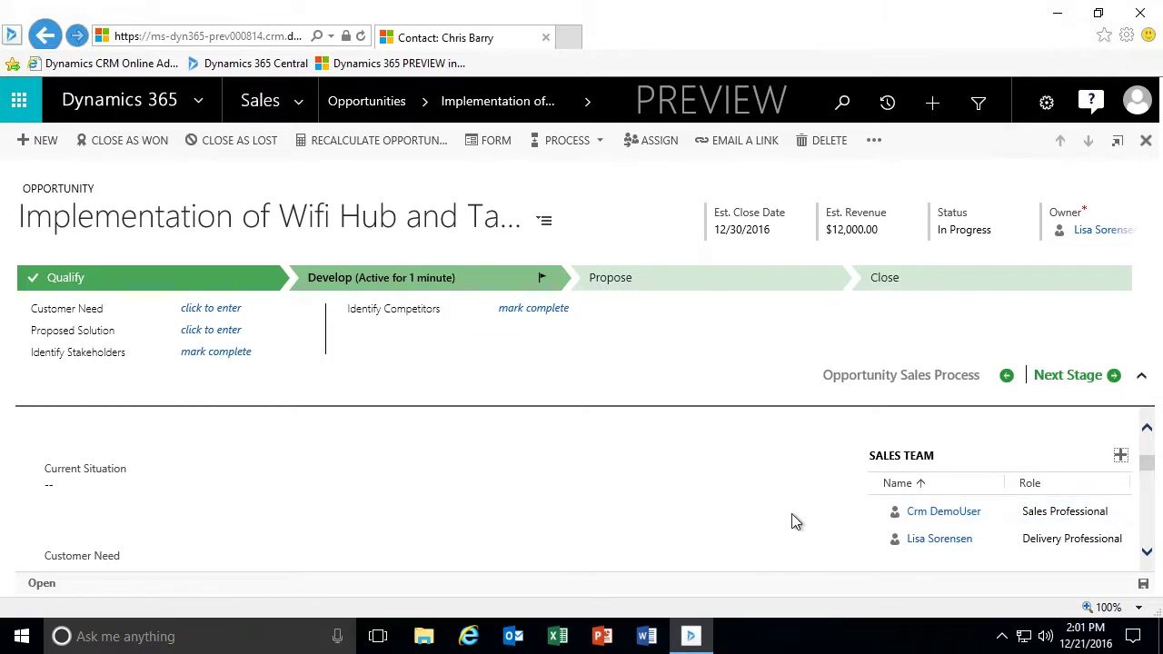
Mark the Identify Stakeholders step of the Develop stage as completed.
scroll(791, 518, "down", 1)
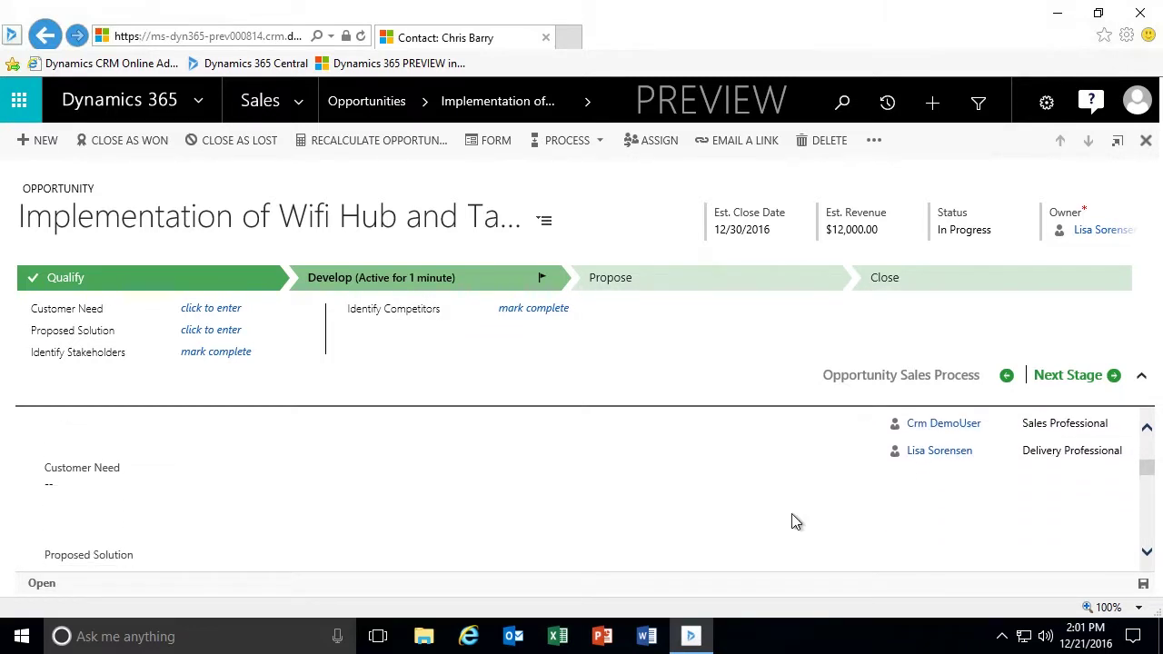
scroll(791, 521, "up", 2)
scroll(791, 513, "down", 3)
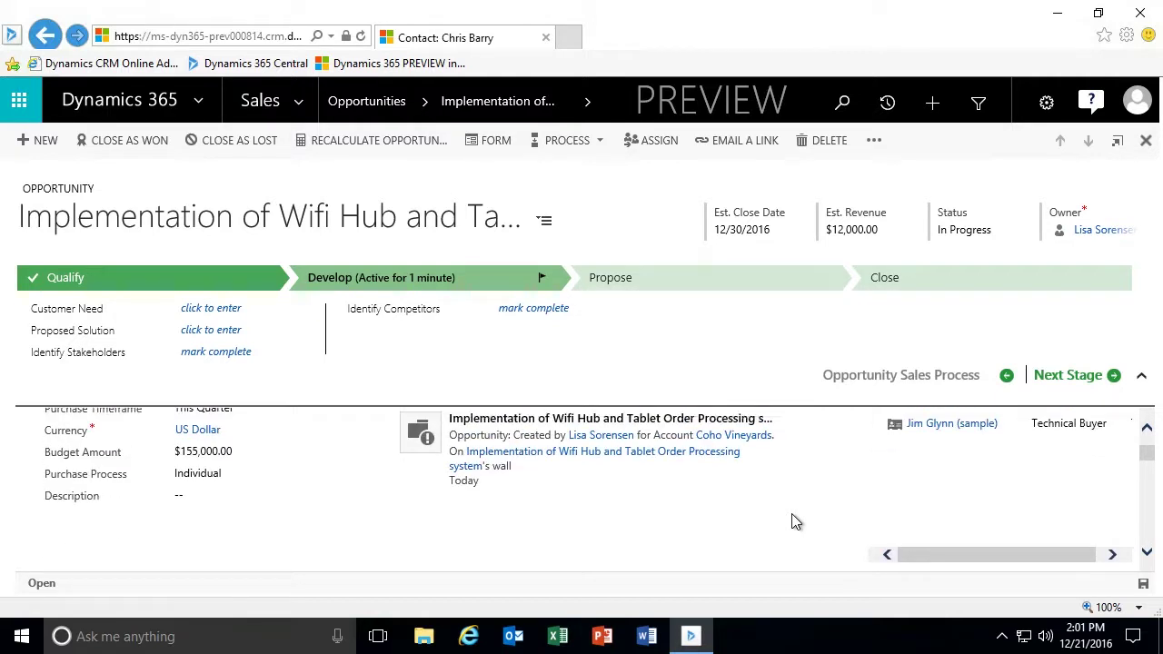
left_click(234, 356)
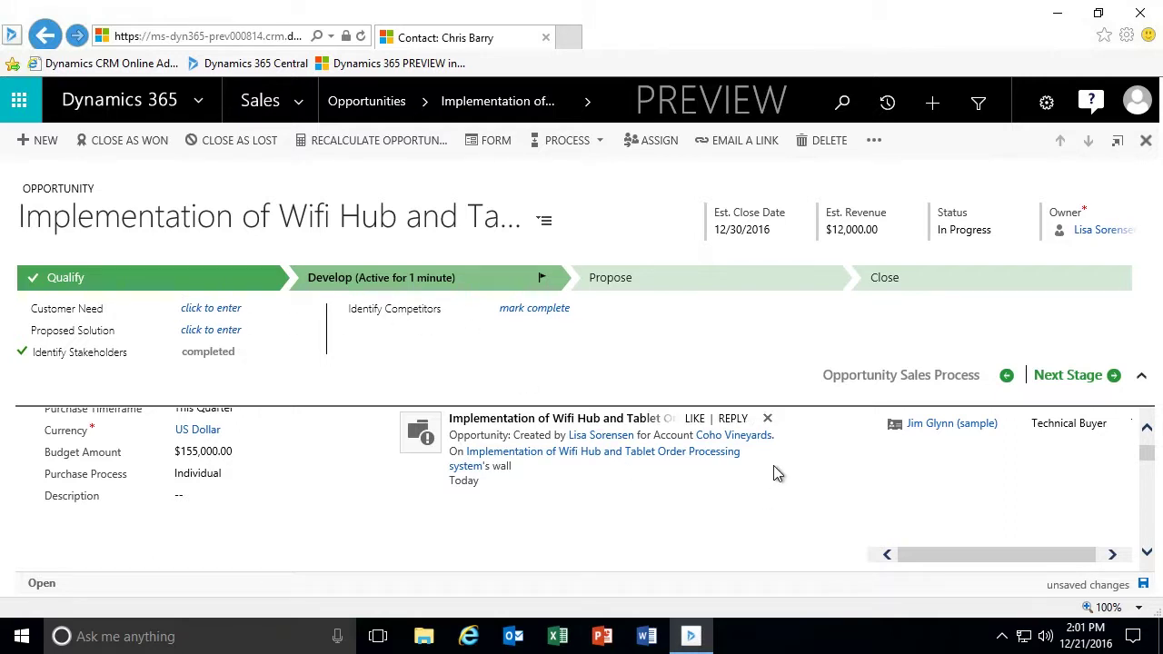
Save the Wifi Hub opportunity record.
scroll(777, 472, "up", 3)
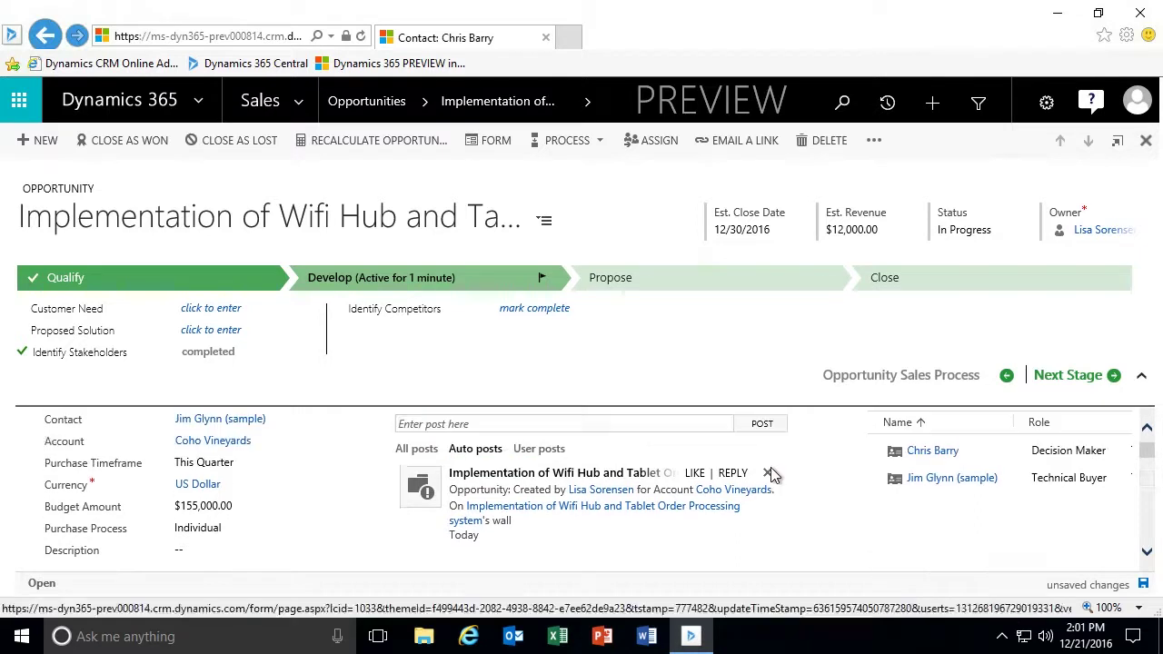
left_click(1143, 585)
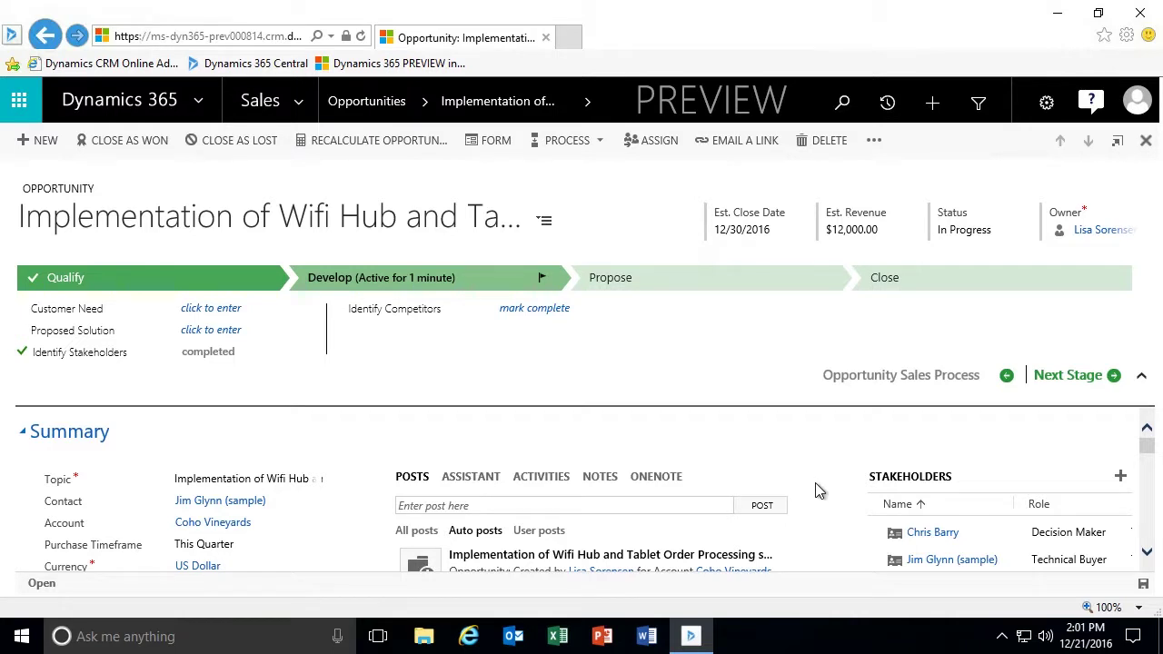
scroll(816, 489, "down", 2)
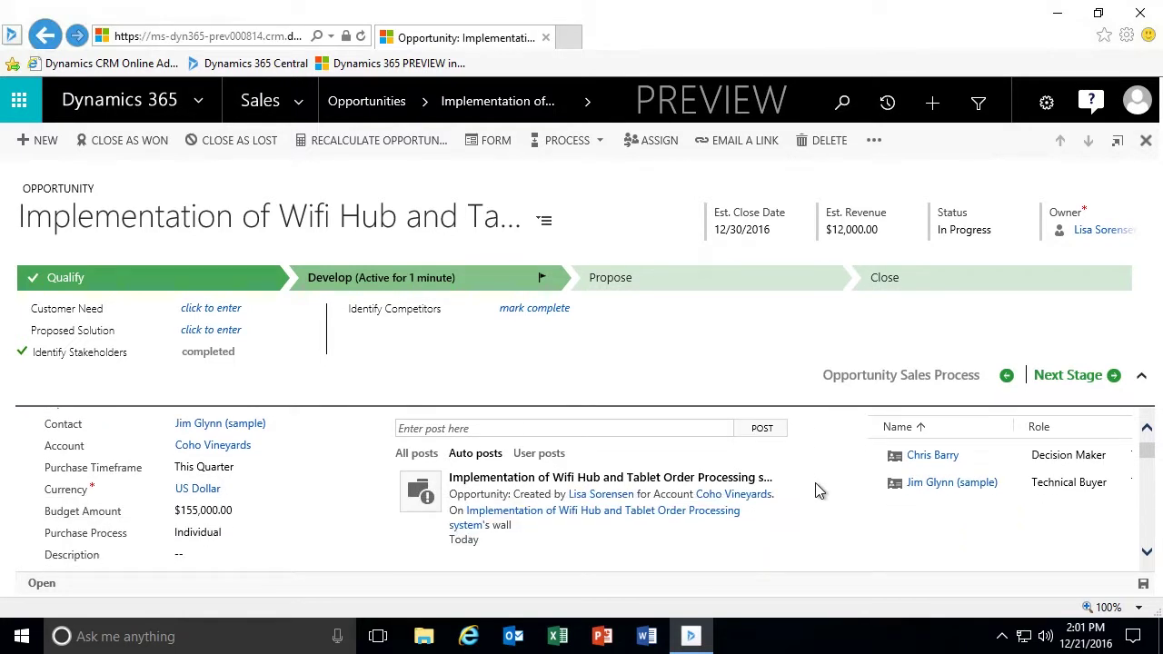
scroll(815, 491, "up", 2)
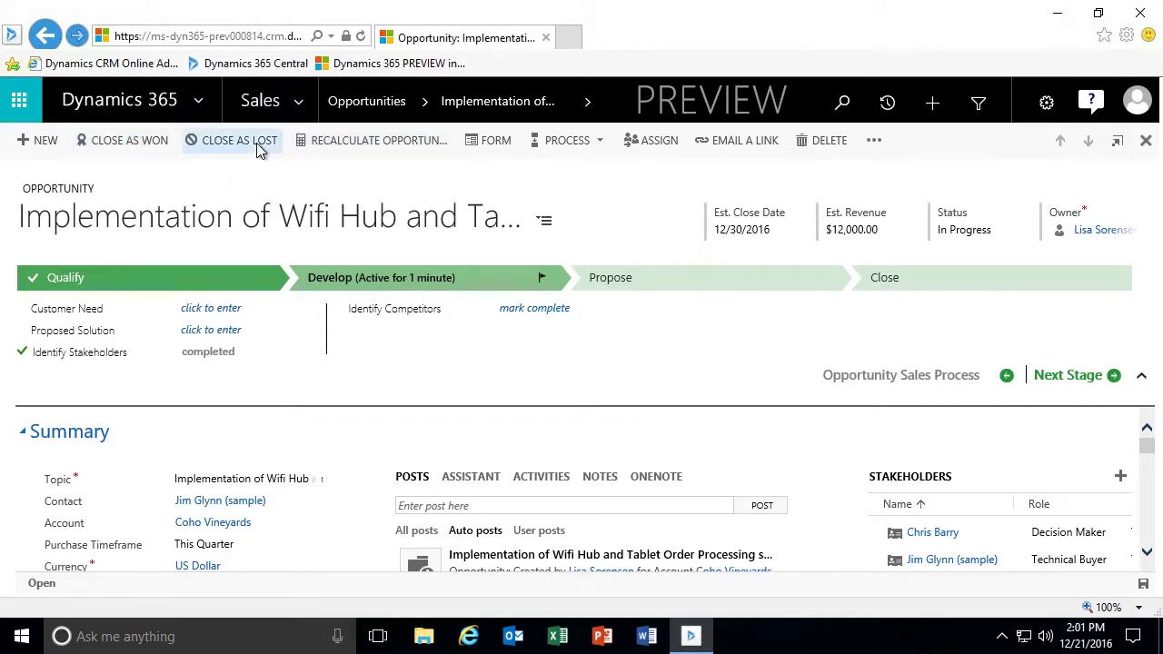
Assign the Wifi Hub opportunity to the user Crm DemoUser through the Assign dialog.
left_click(655, 141)
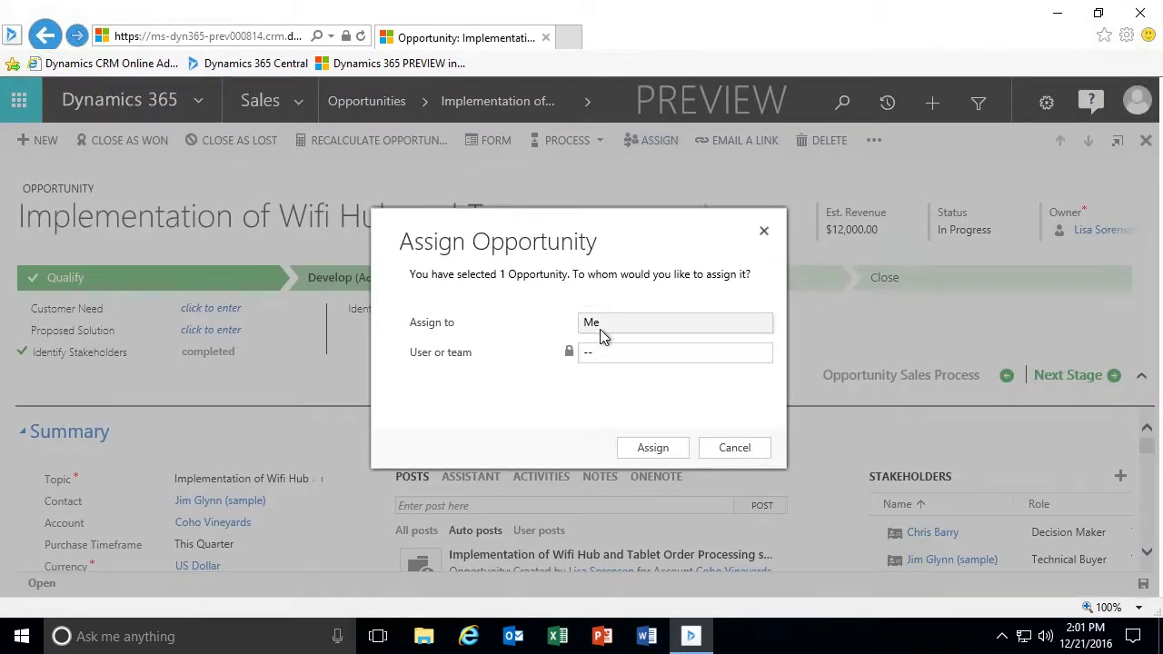
left_click(600, 333)
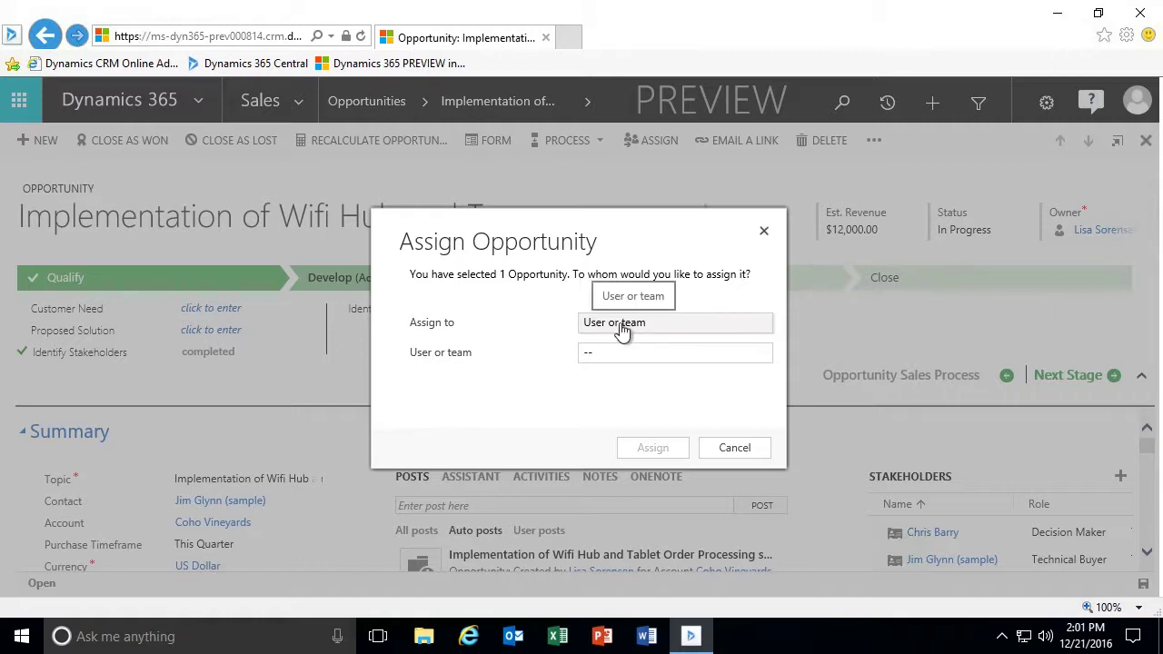
left_click(624, 325)
left_click(624, 326)
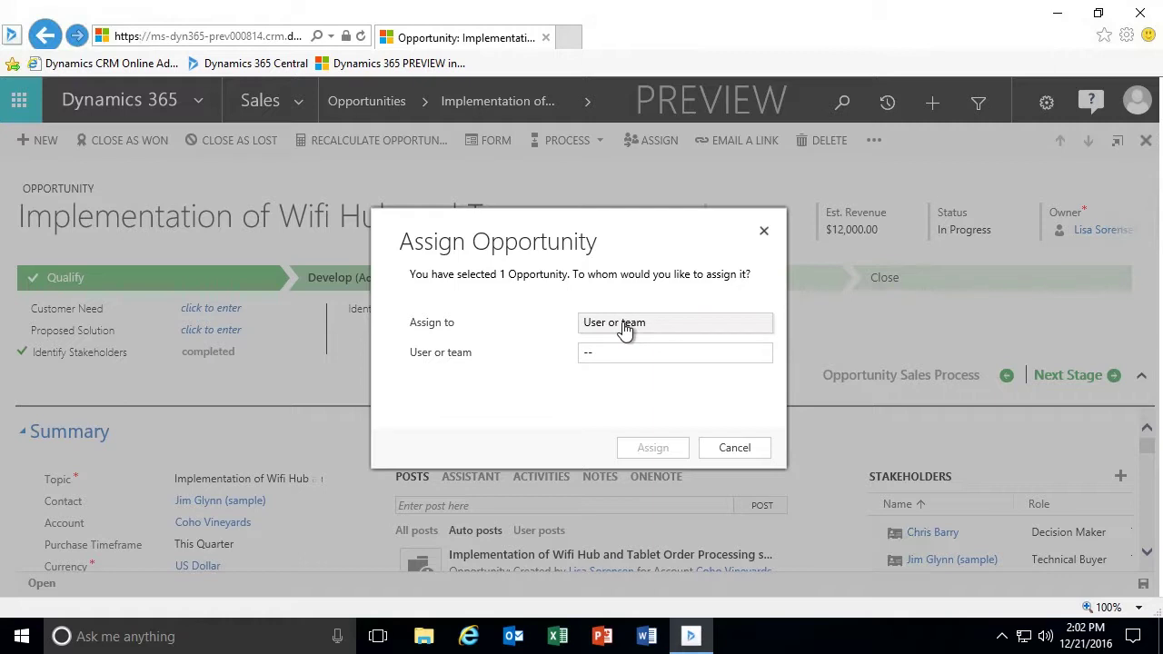
left_click(625, 329)
left_click(624, 325)
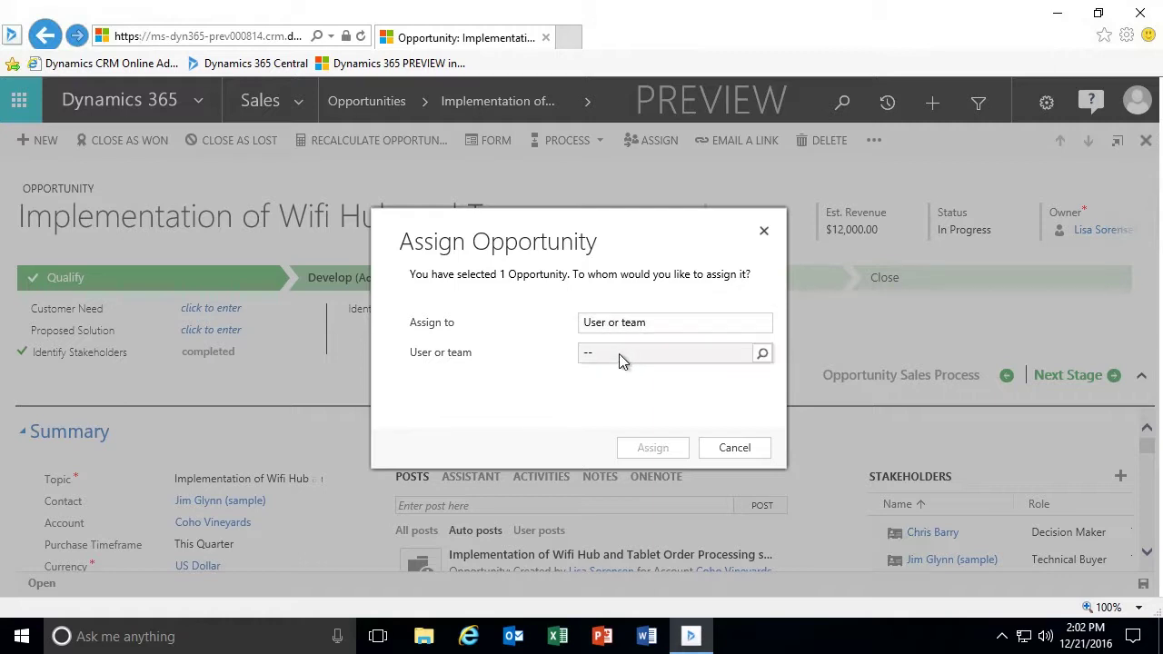
left_click(624, 354)
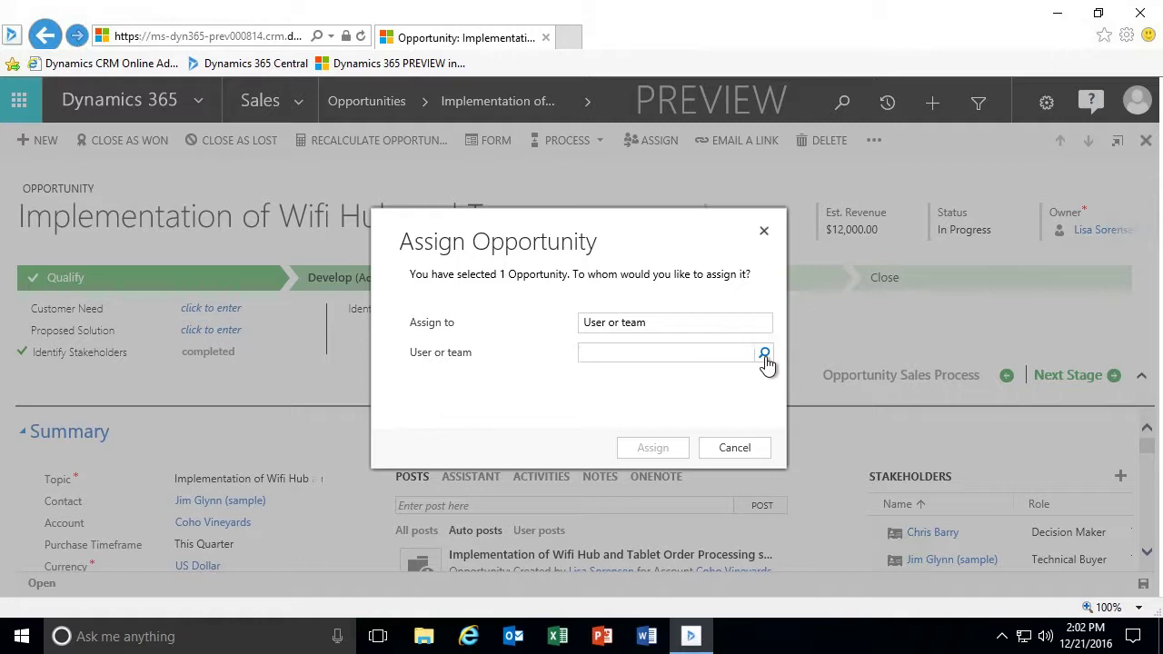
left_click(765, 356)
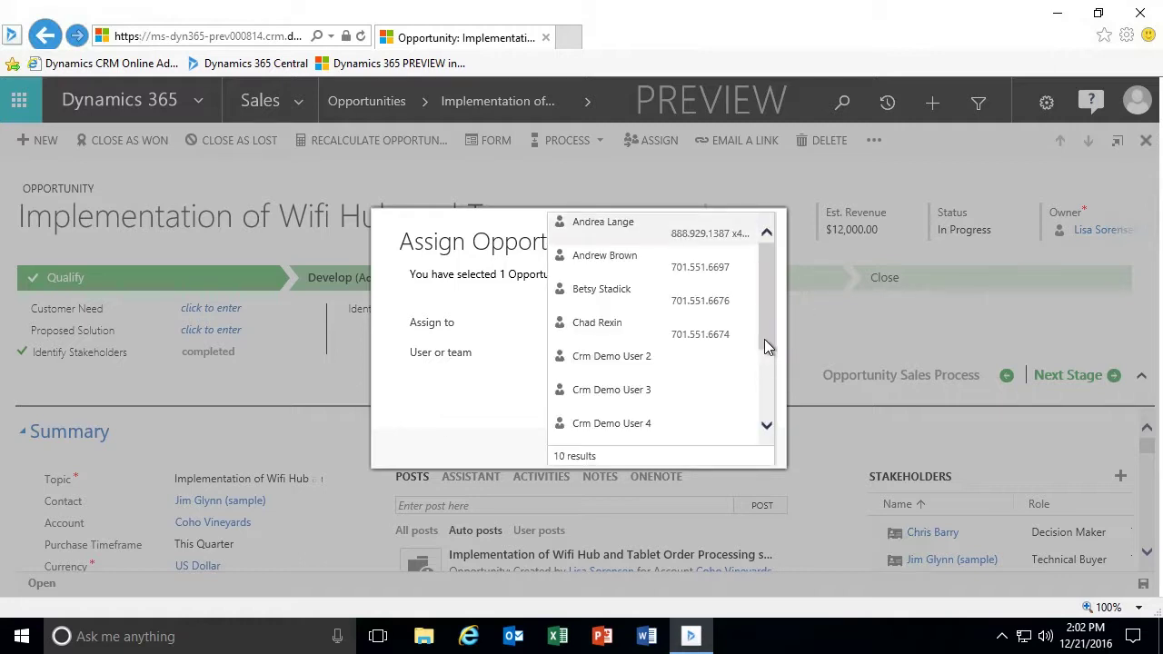
scroll(763, 354, "down", 2)
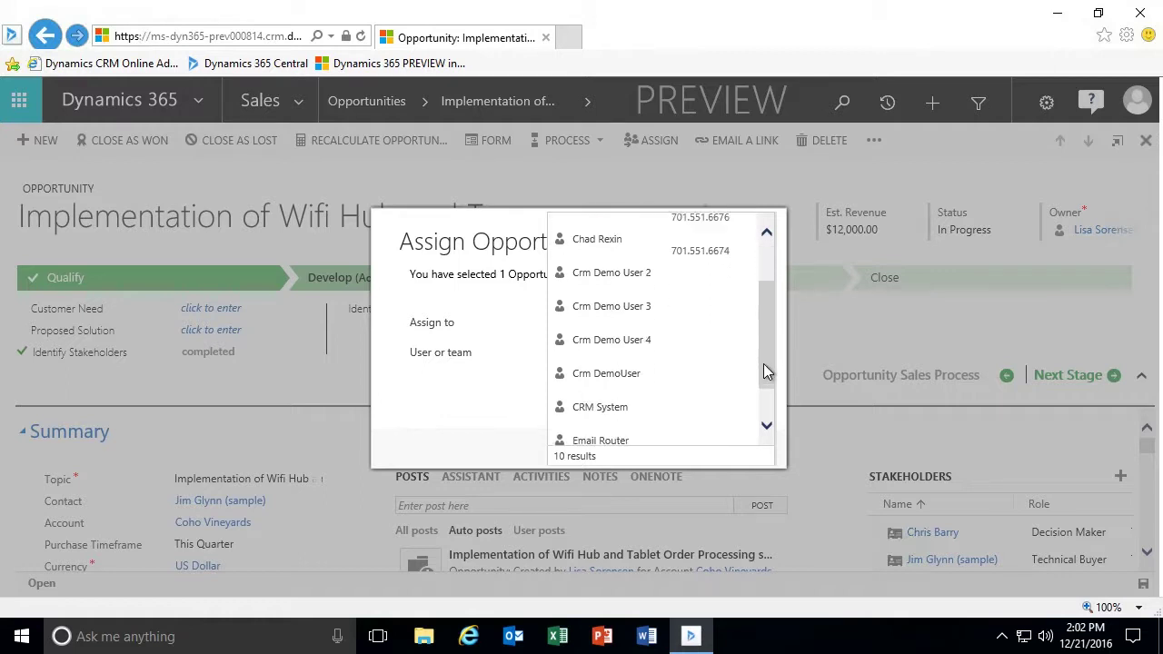
left_click(695, 378)
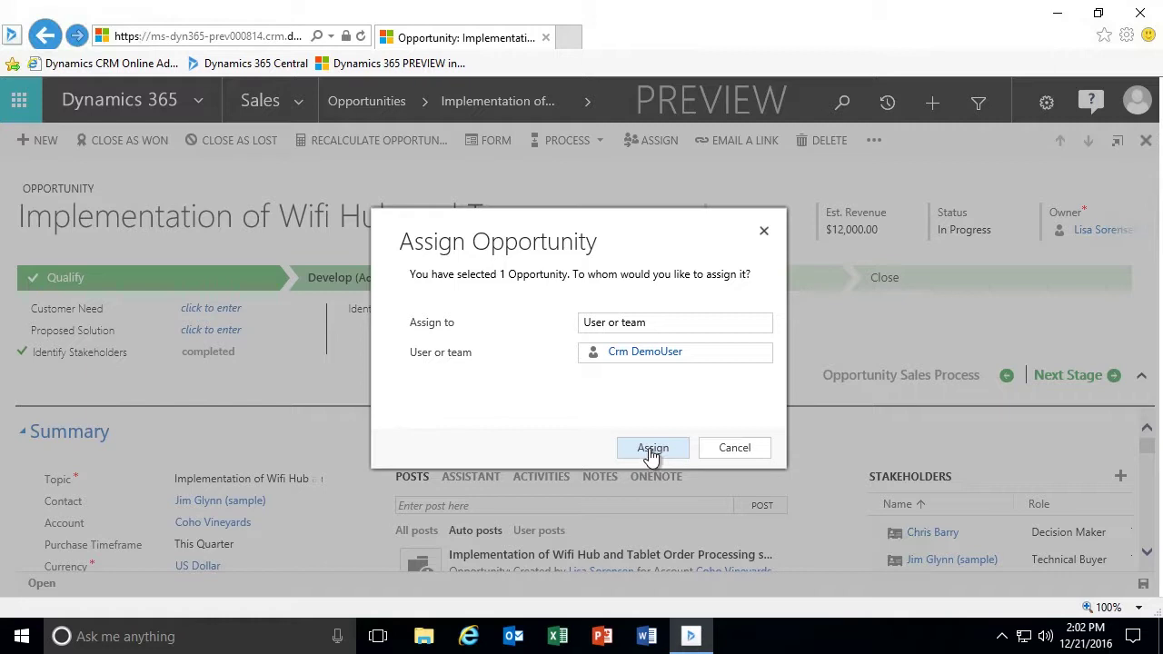
left_click(651, 448)
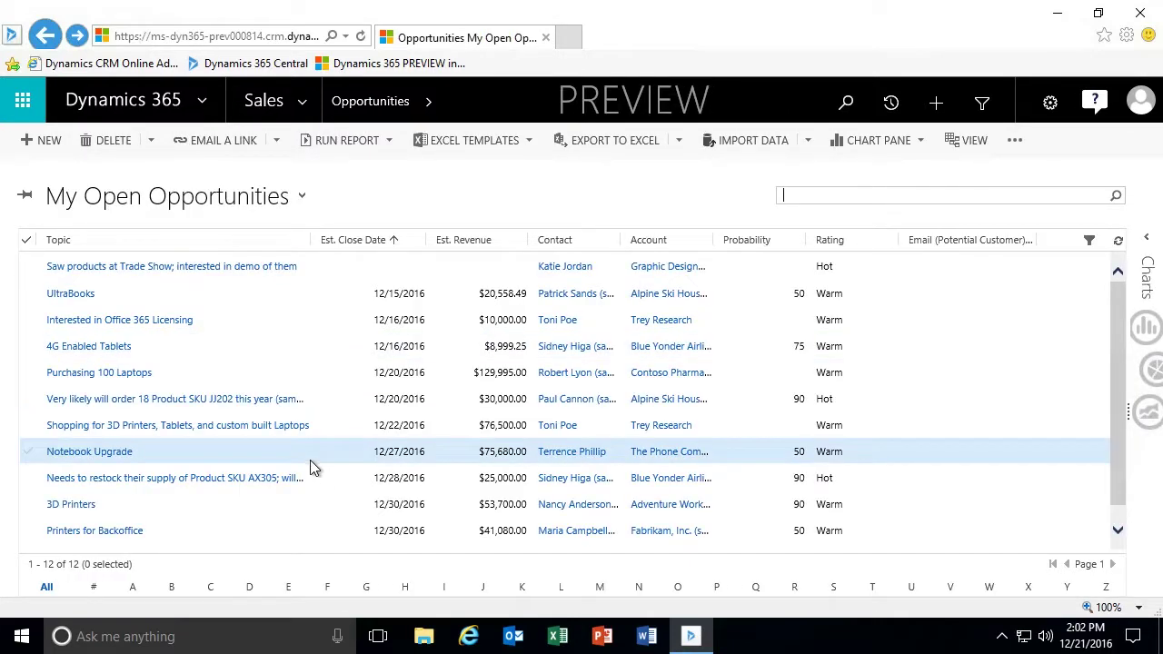
Switch the opportunity list to the Open Opportunities view.
scroll(311, 467, "down", 1)
scroll(310, 467, "up", 1)
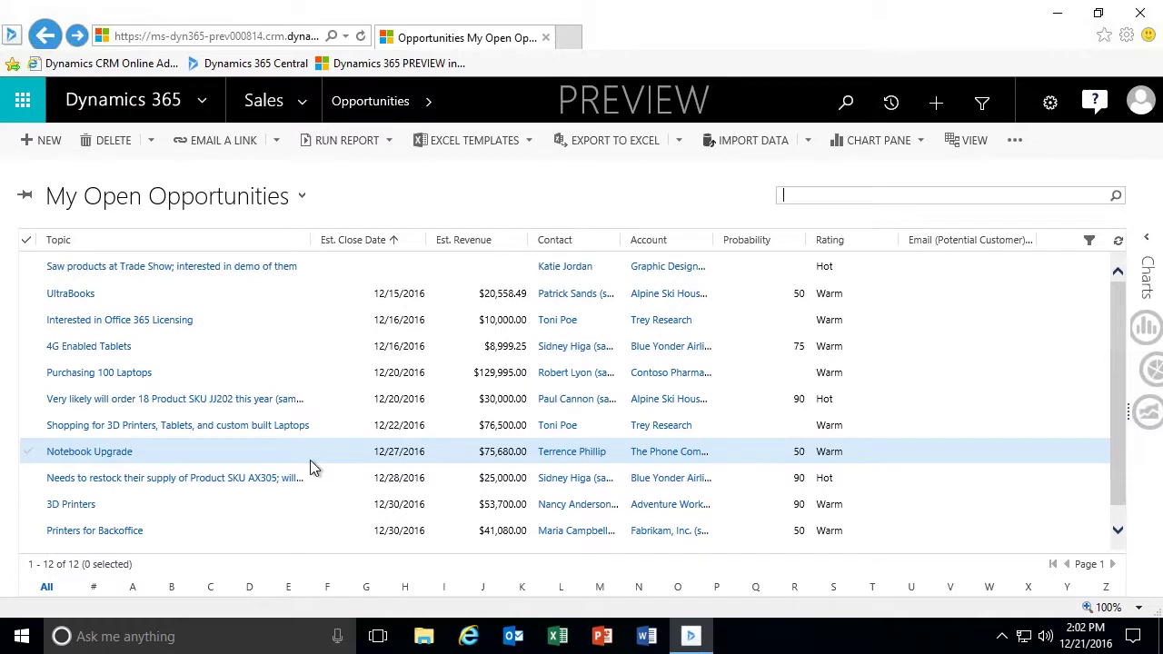
left_click(301, 198)
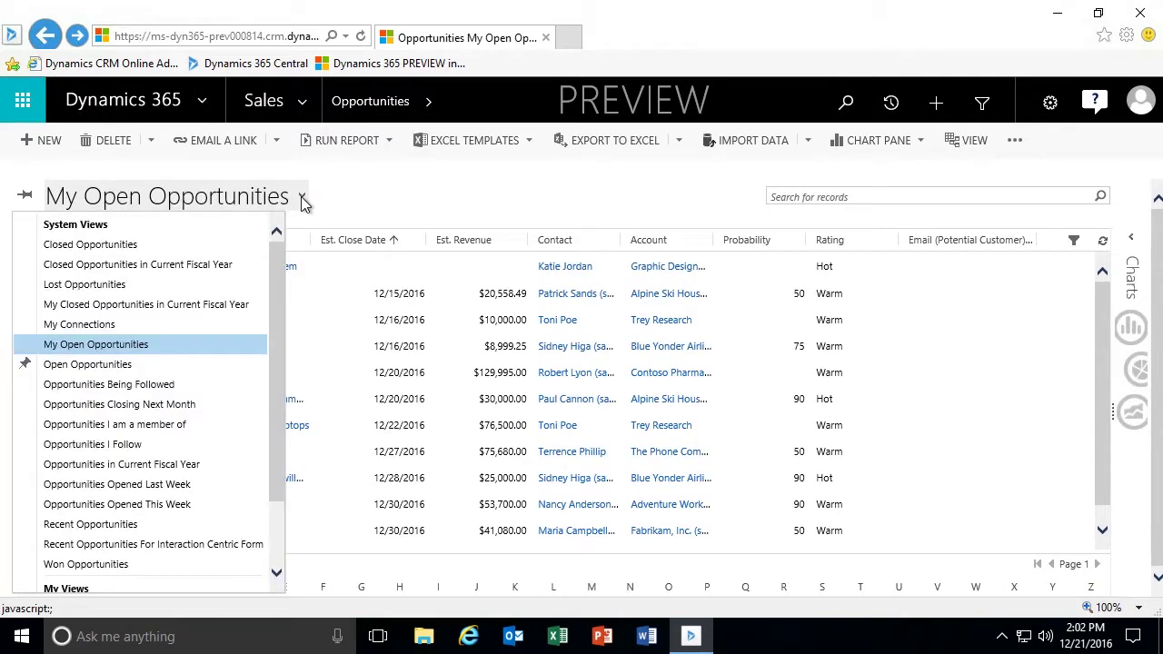
left_click(97, 365)
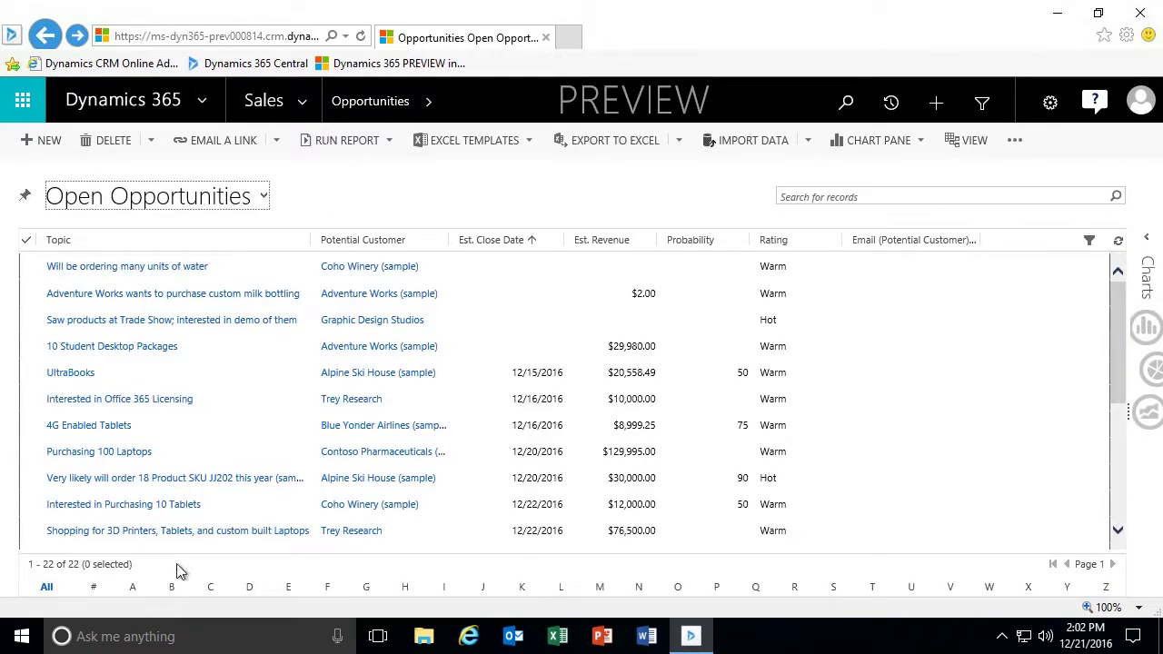
Widen the Topic column and open the Implementation of Wifi Hub opportunity.
scroll(291, 454, "down", 5)
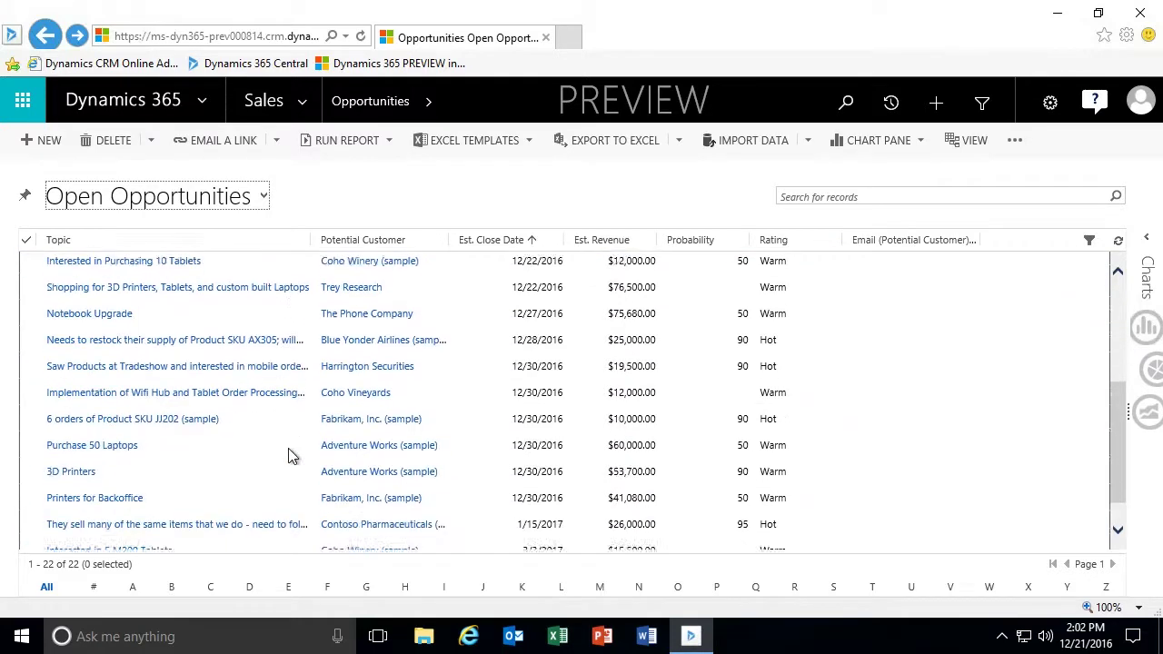
scroll(291, 454, "up", 5)
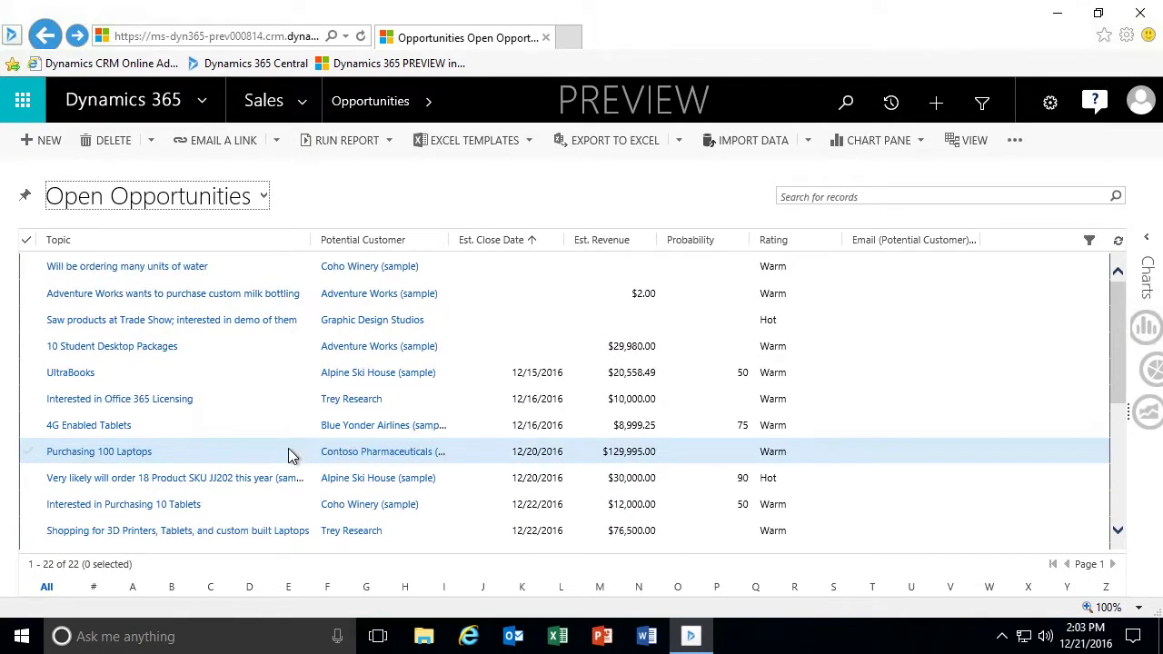
scroll(290, 452, "down", 5)
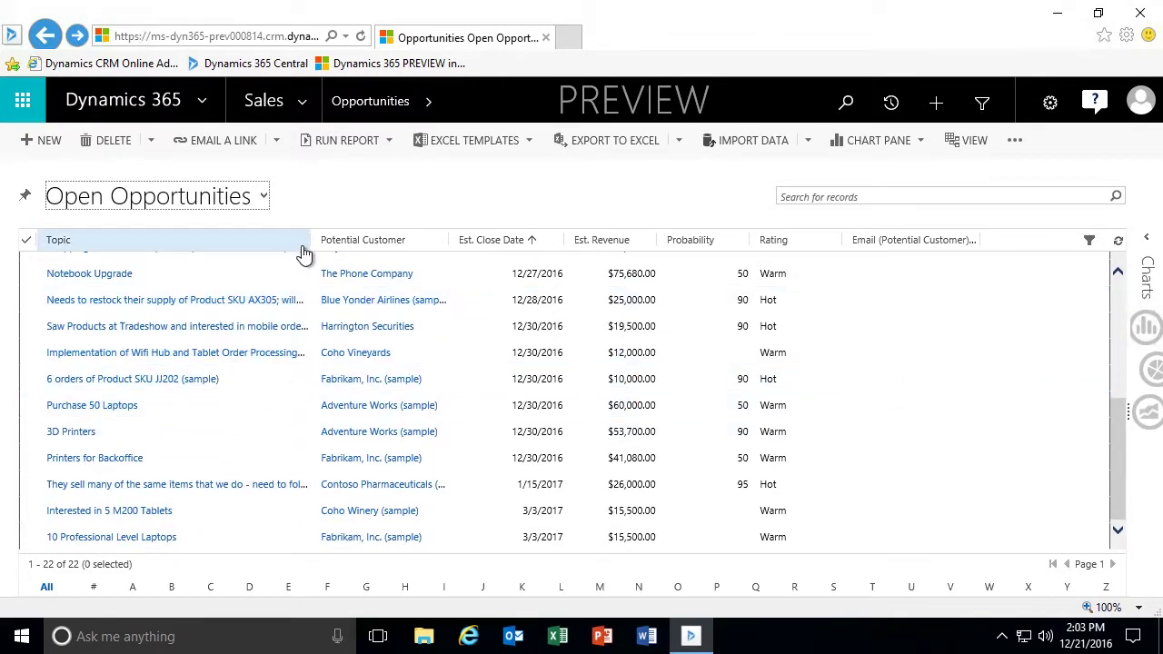
left_click_drag(309, 239, 363, 239)
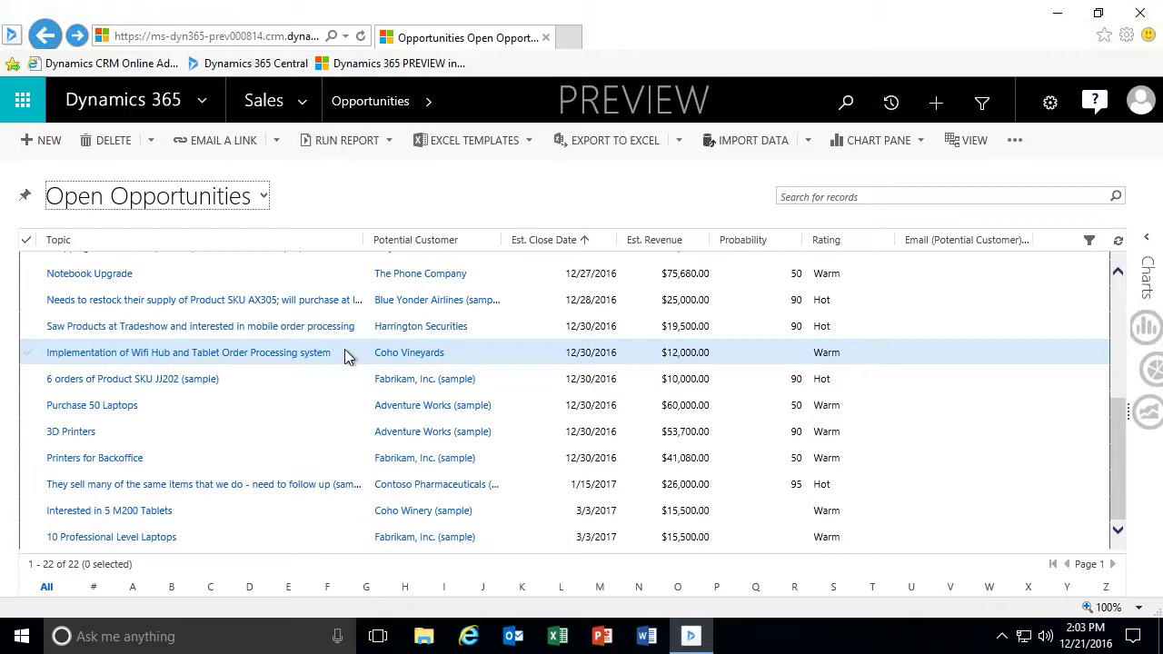
left_click(286, 358)
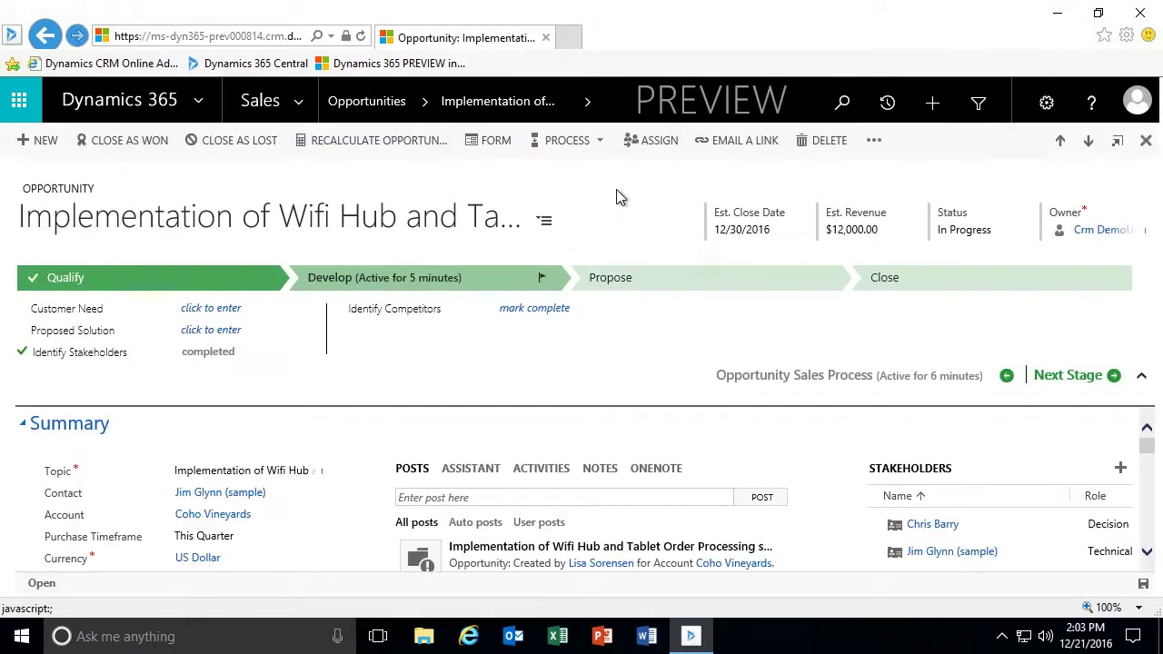
Assign the Wifi Hub opportunity back to yourself and show its list of forms.
left_click(656, 143)
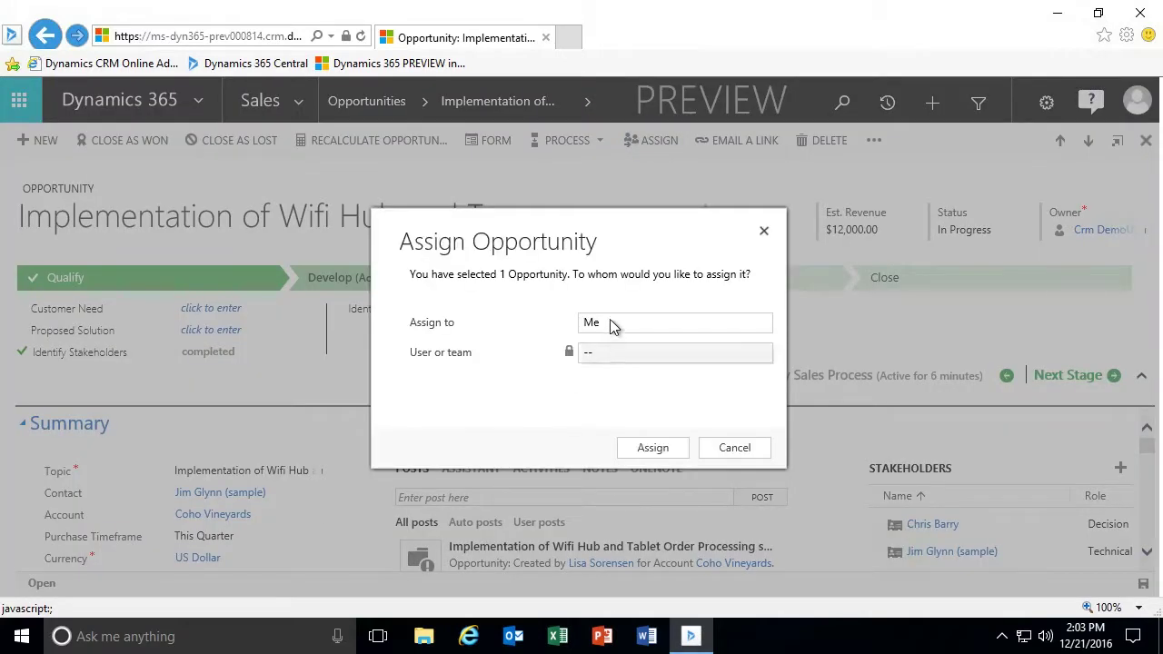
left_click(652, 448)
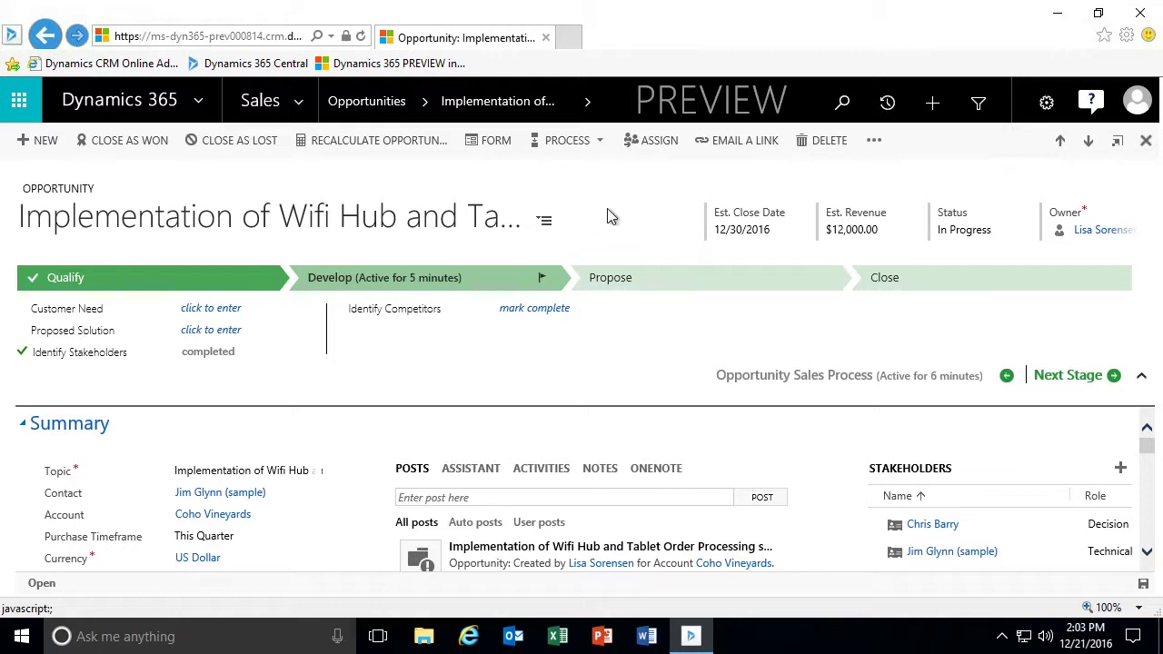
left_click(545, 223)
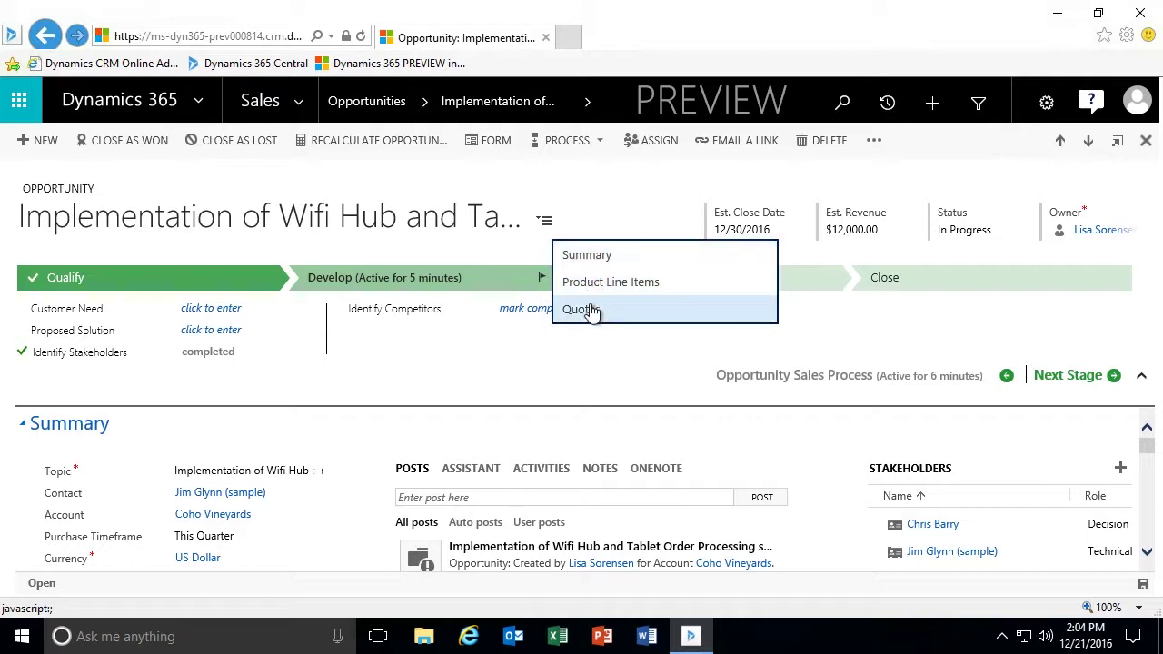
Dismiss the forms list and scroll down to the opportunity's Product Line Items section.
left_click(610, 207)
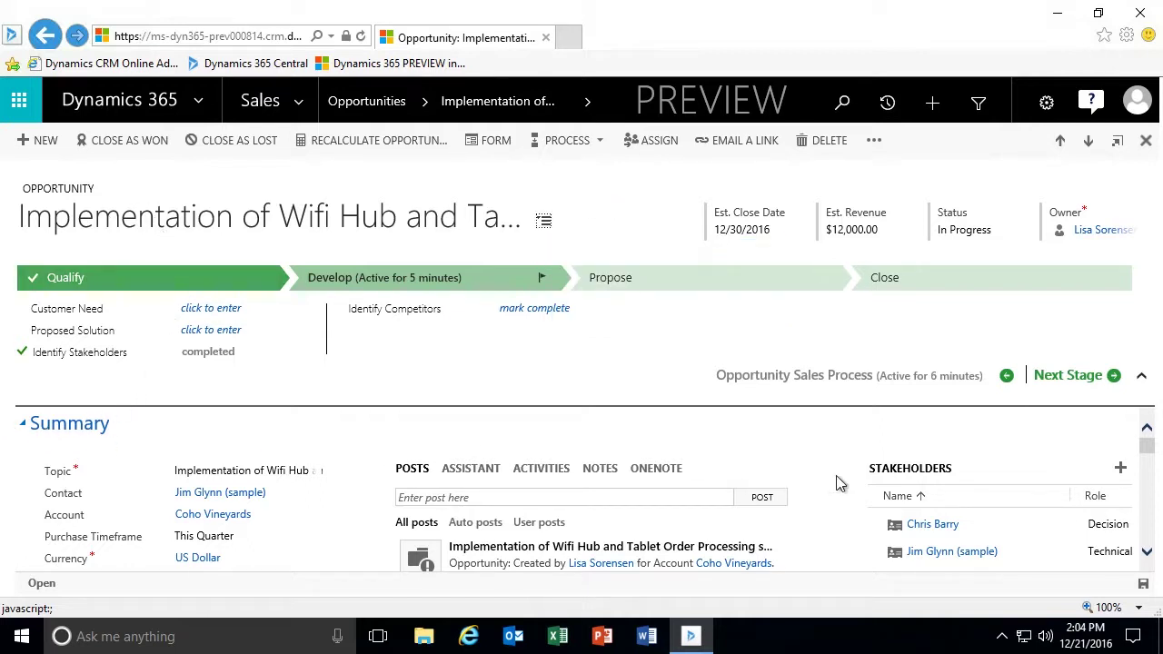
scroll(836, 482, "down", 1)
scroll(836, 488, "down", 1)
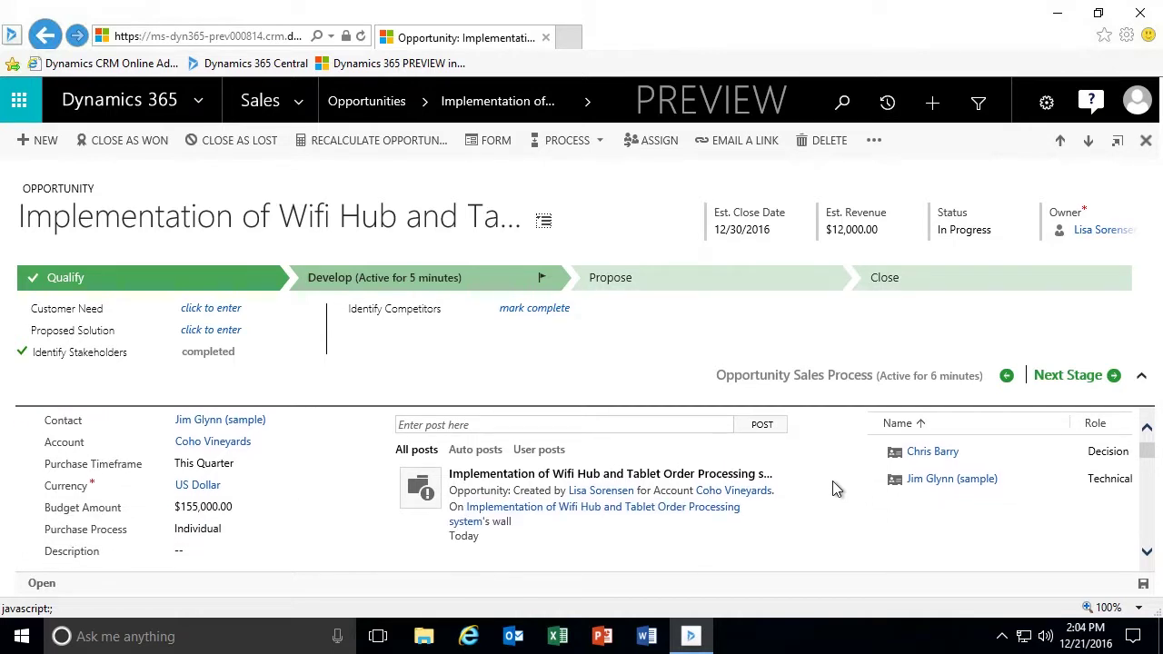
scroll(836, 488, "up", 2)
scroll(835, 488, "down", 1)
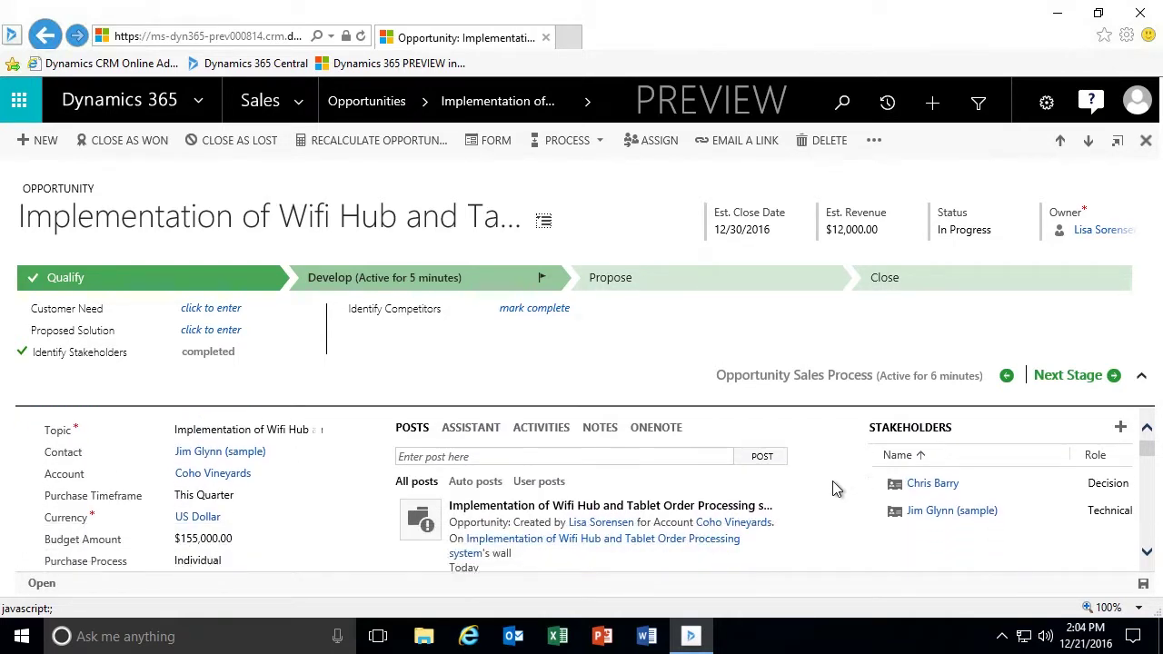
scroll(832, 481, "down", 1)
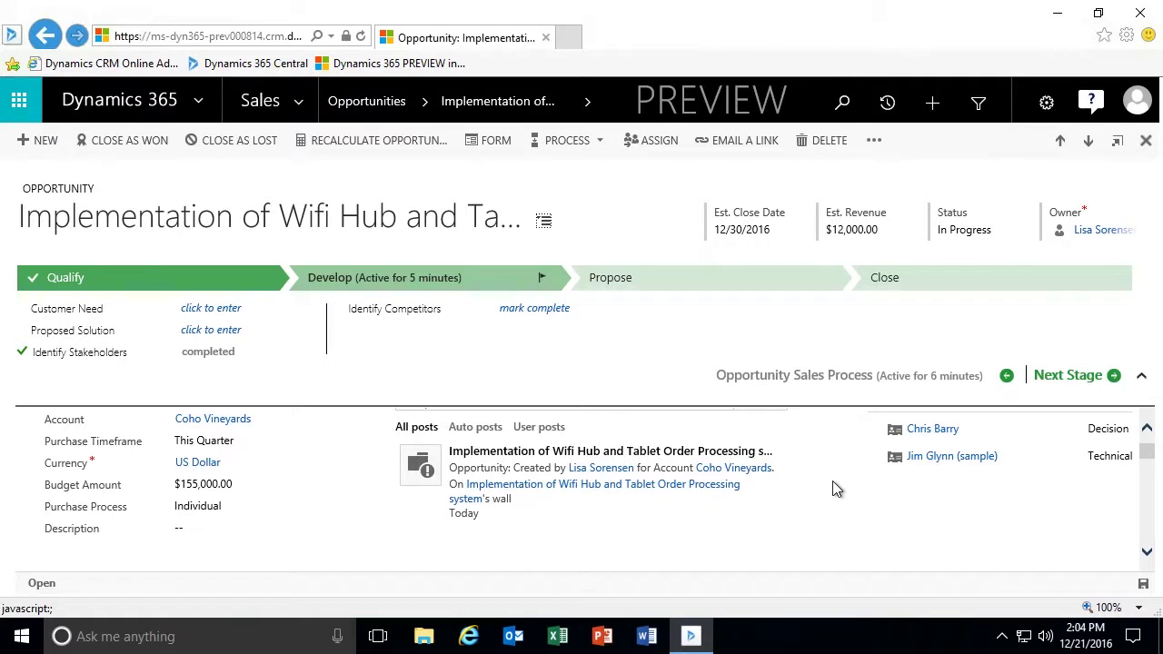
scroll(832, 489, "down", 1)
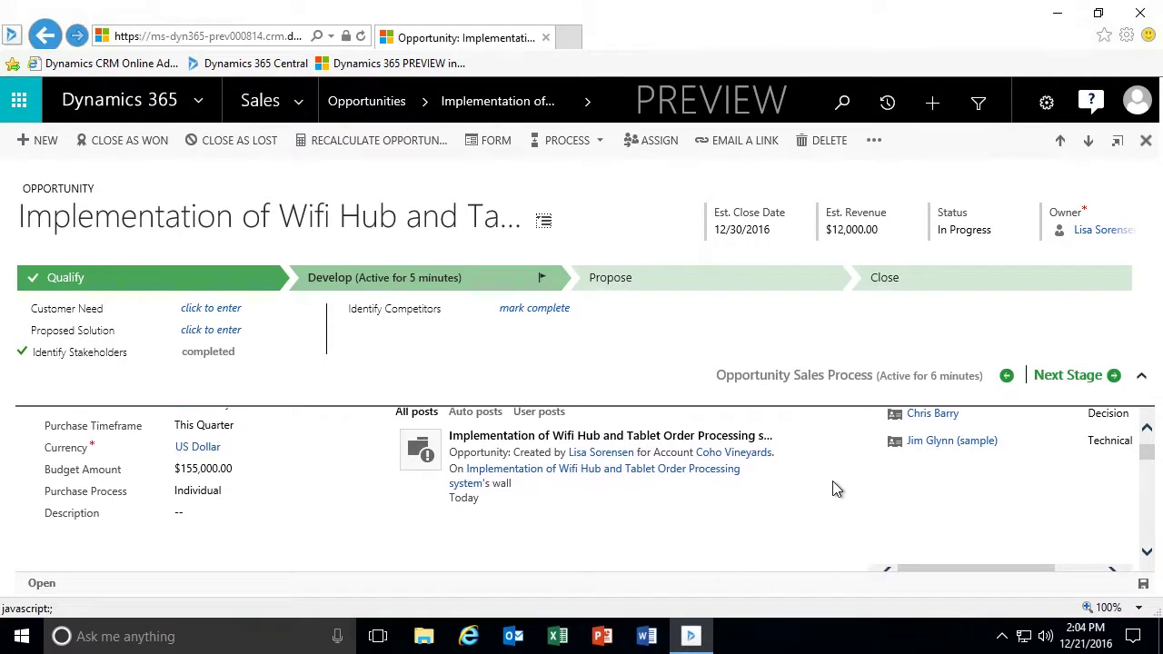
scroll(832, 489, "down", 1)
scroll(833, 482, "down", 4)
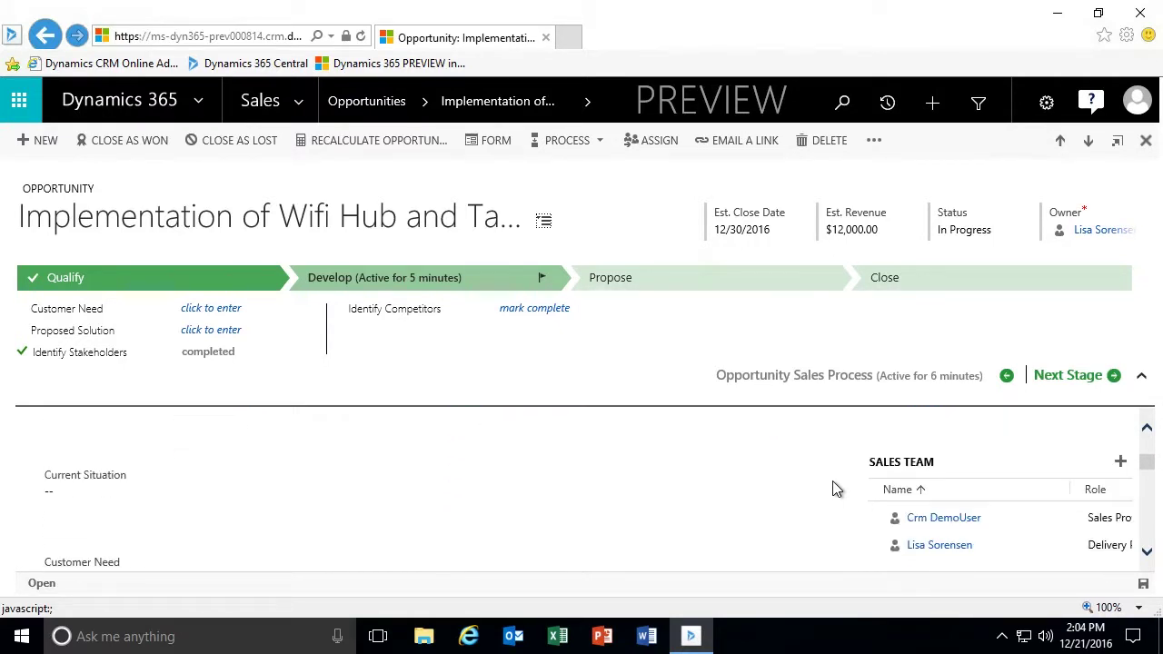
scroll(832, 482, "down", 4)
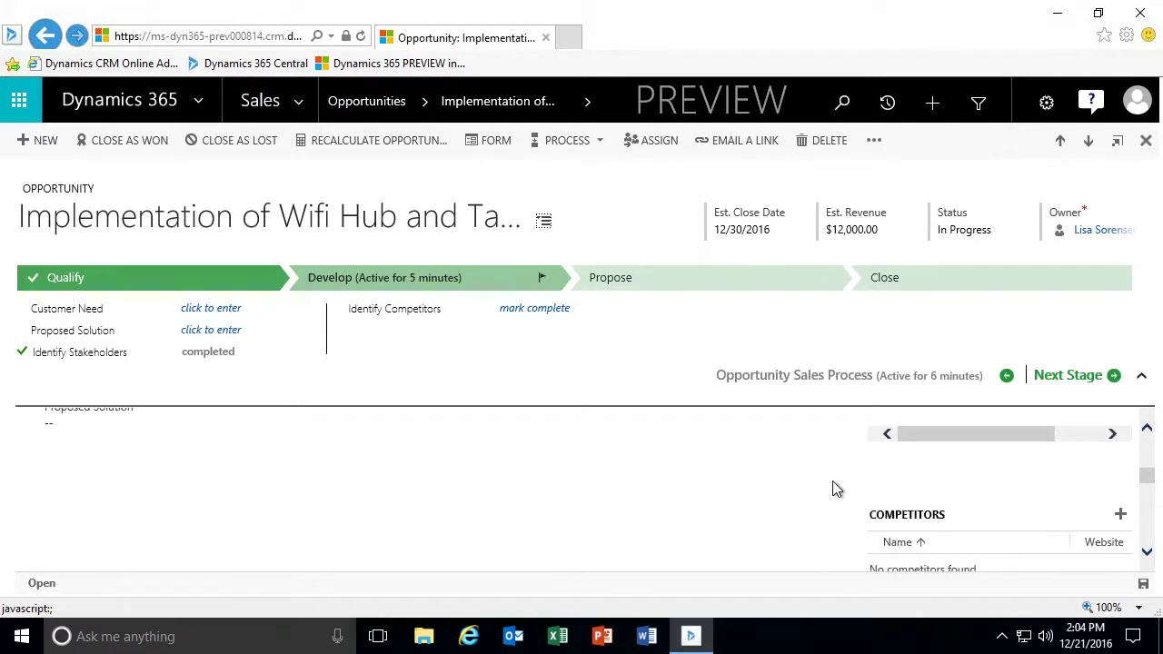
scroll(832, 482, "down", 2)
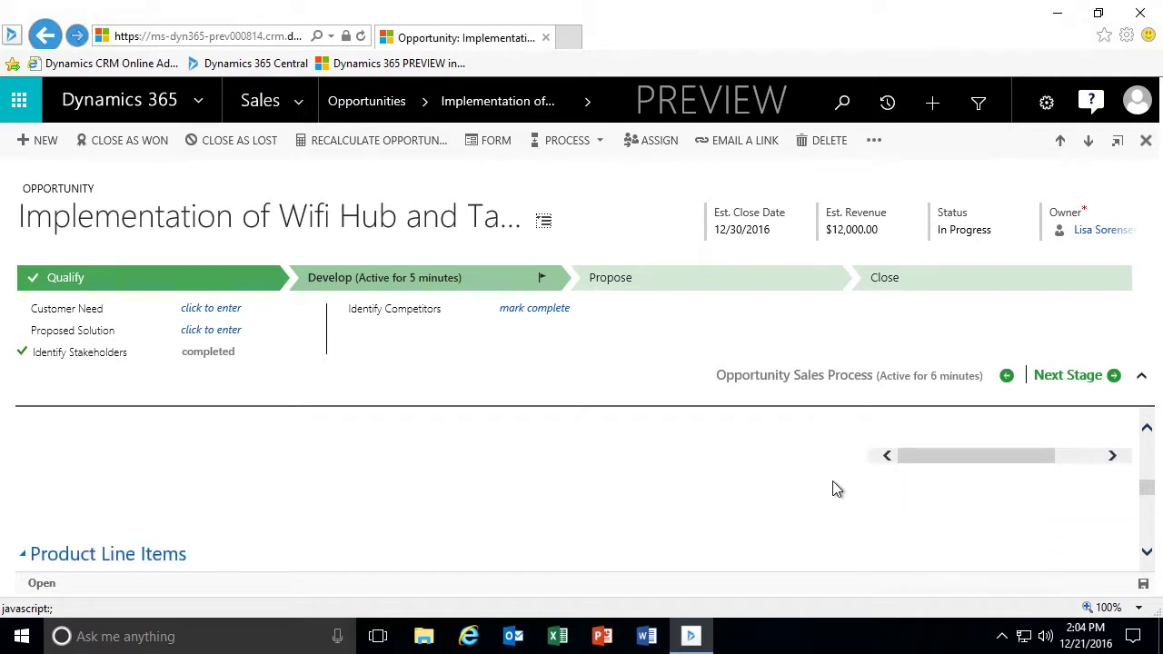
scroll(826, 490, "down", 2)
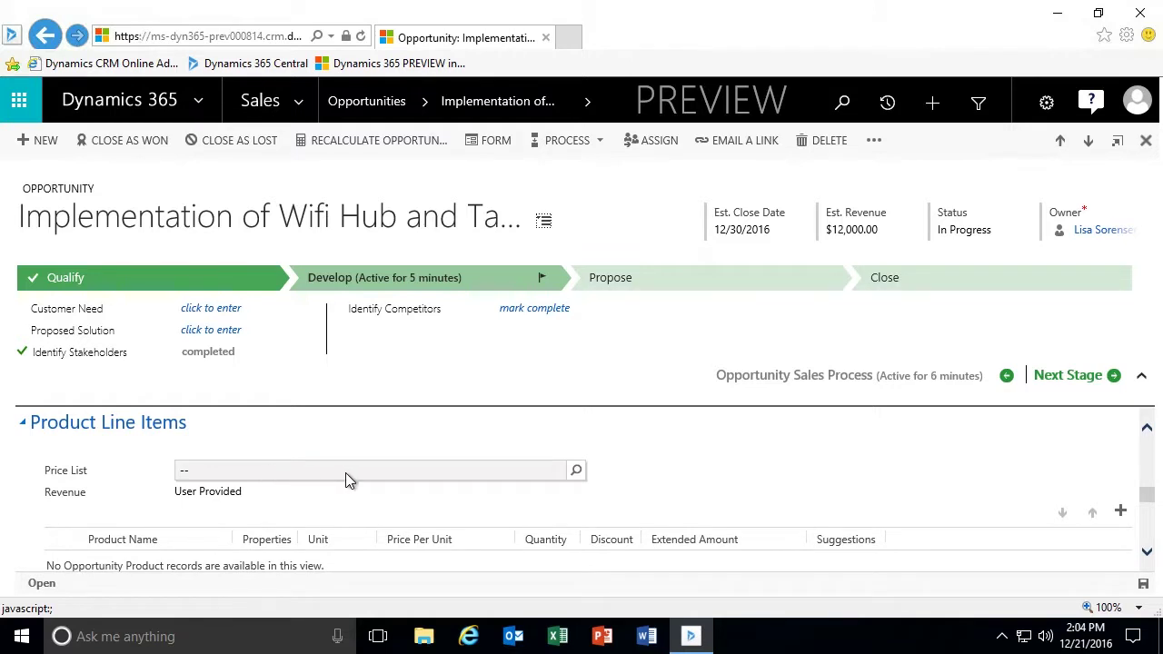
Set the price list to Retail and switch revenue to System Calculated.
left_click(462, 469)
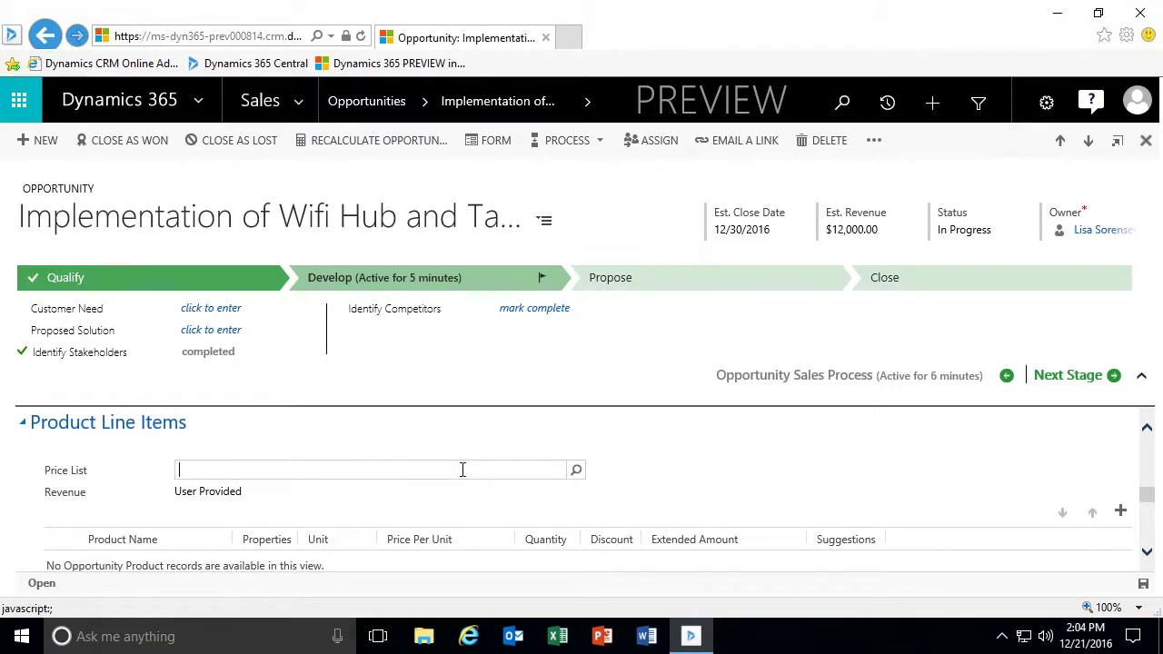
type("Retail")
left_click(401, 480)
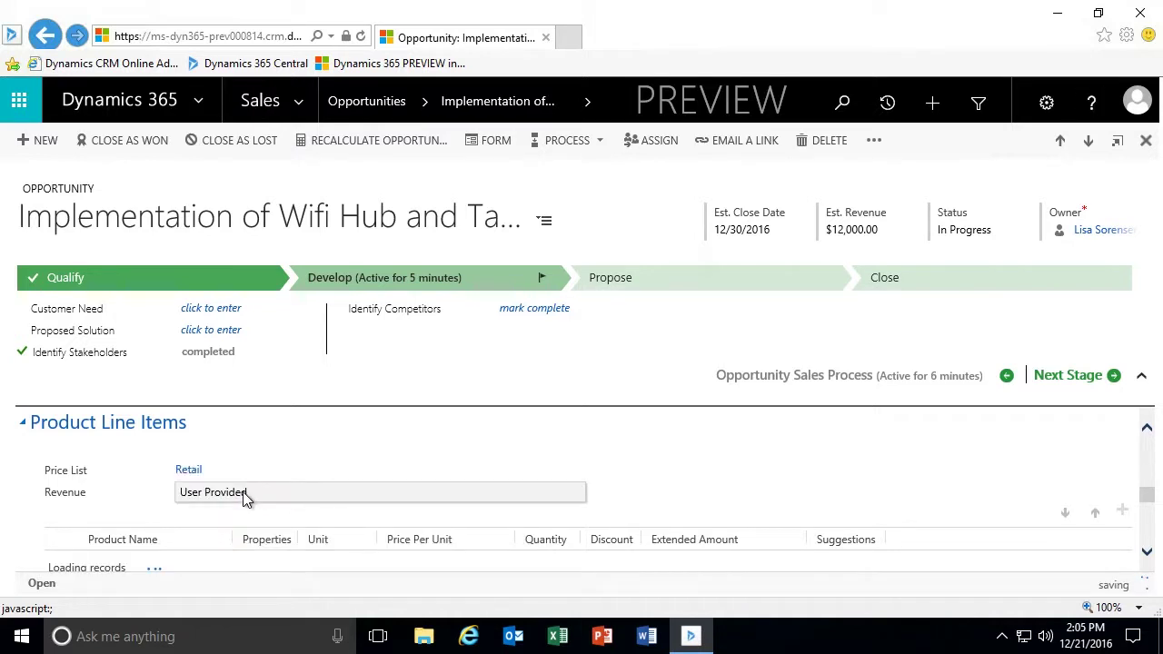
left_click(417, 489)
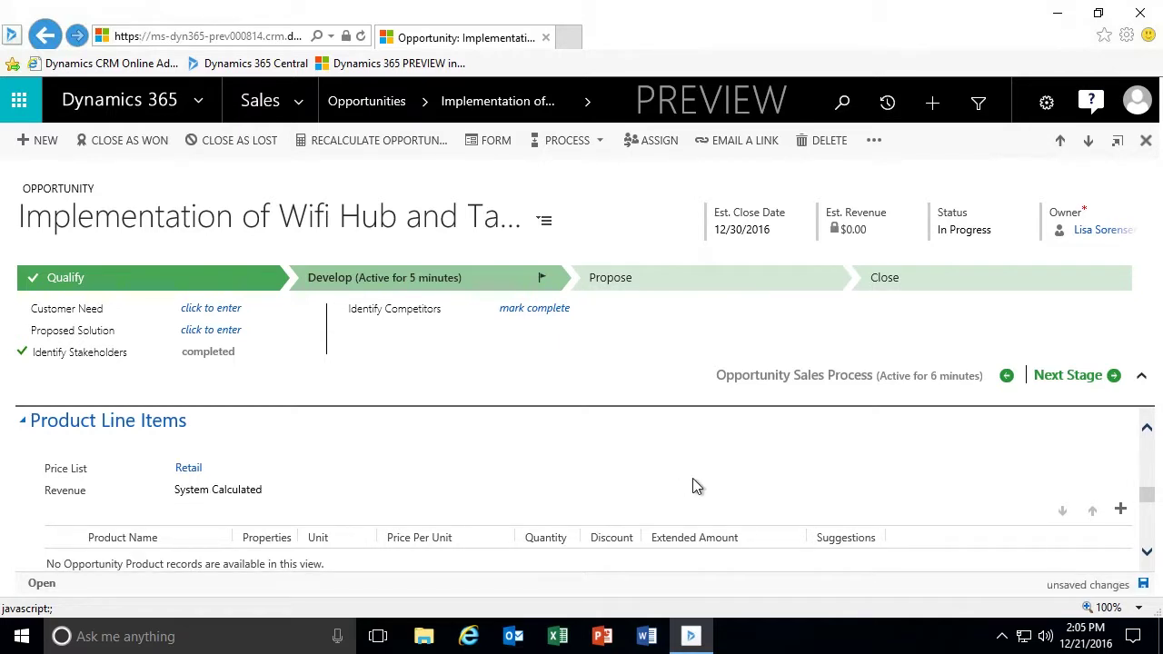
Search 'Tablet**' and add Fabrikam Tablet M200 as an existing product line.
scroll(692, 486, "down", 1)
scroll(695, 486, "down", 1)
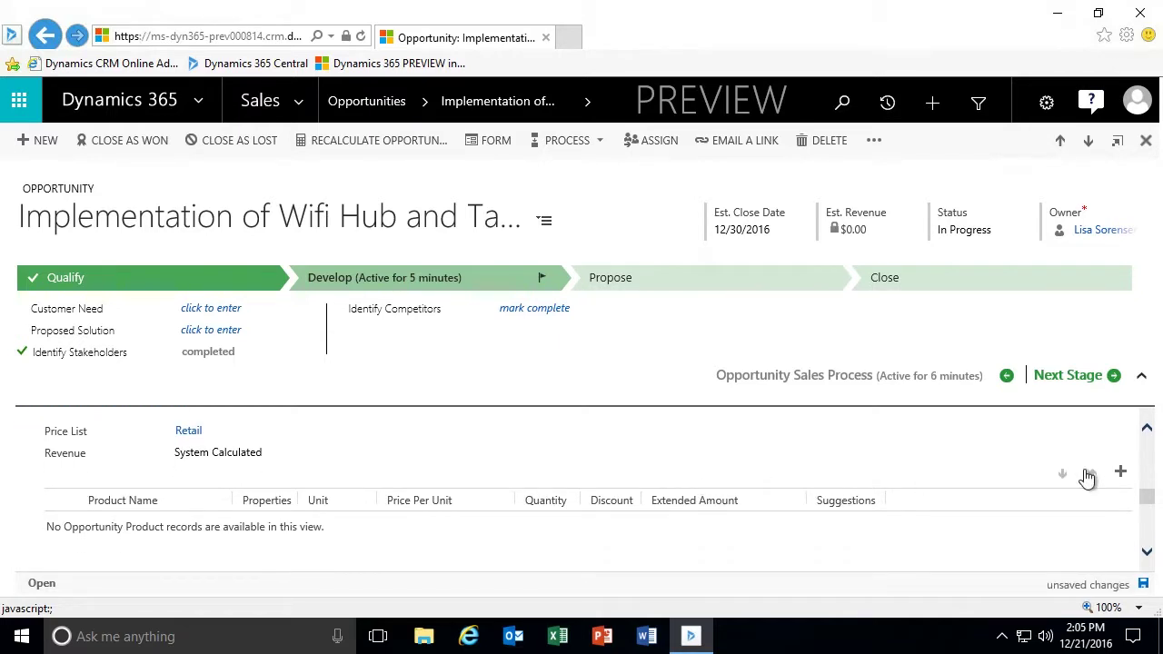
left_click(1121, 472)
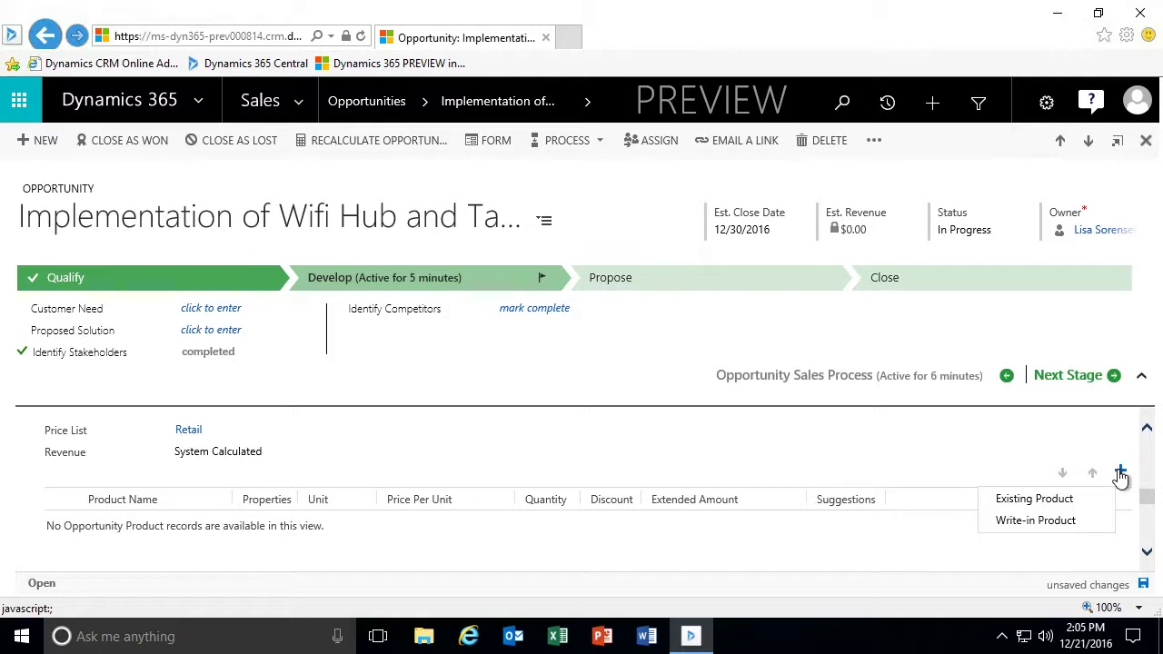
left_click(1025, 500)
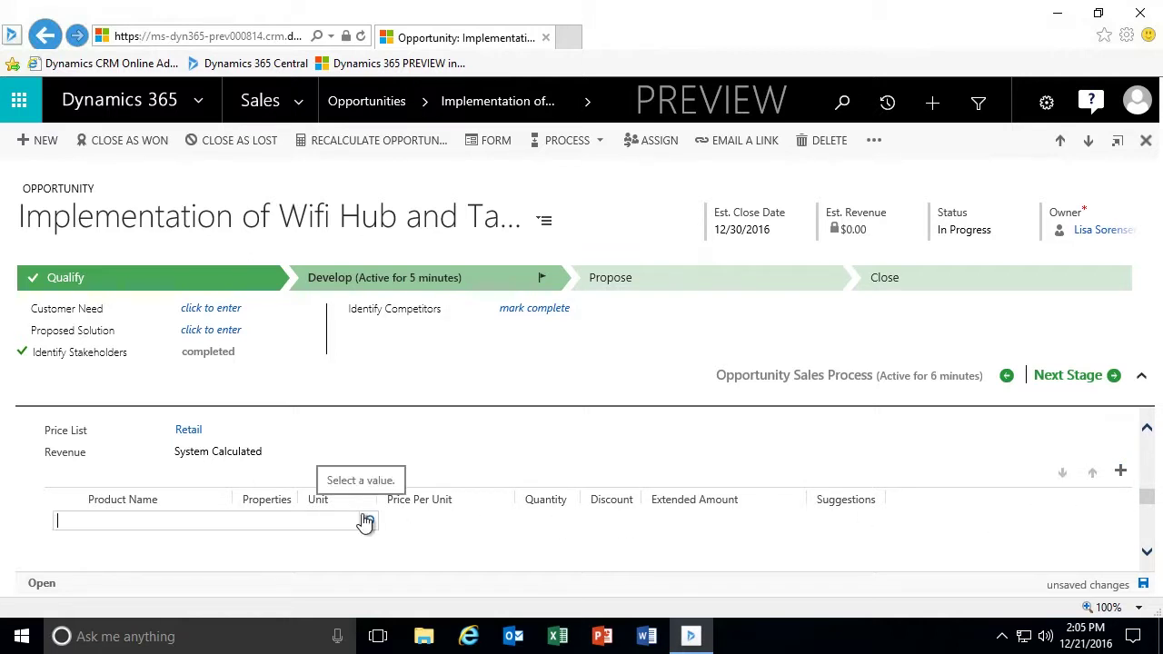
type("Ta")
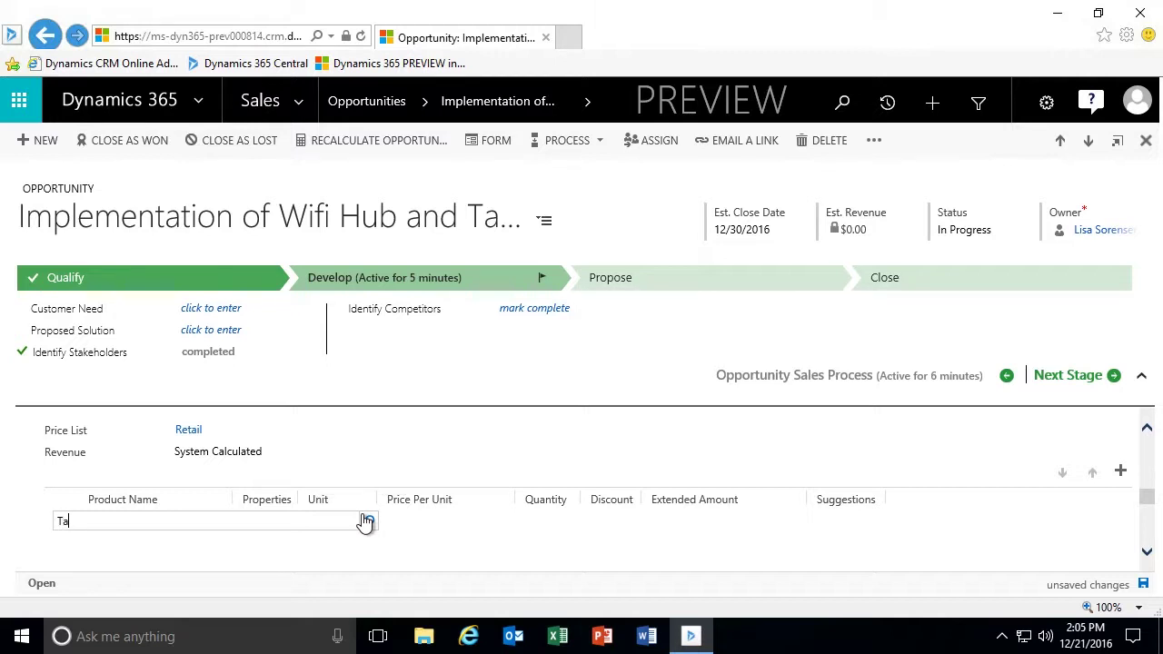
type("blet")
type("*")
type("*")
left_click(370, 523)
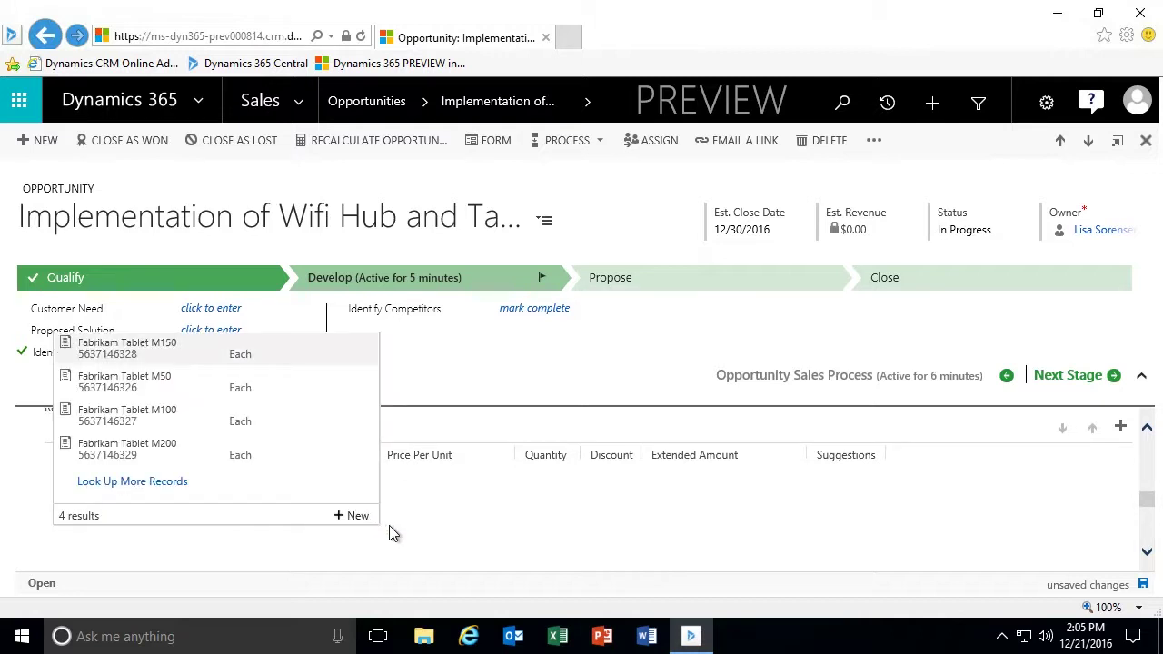
left_click(204, 459)
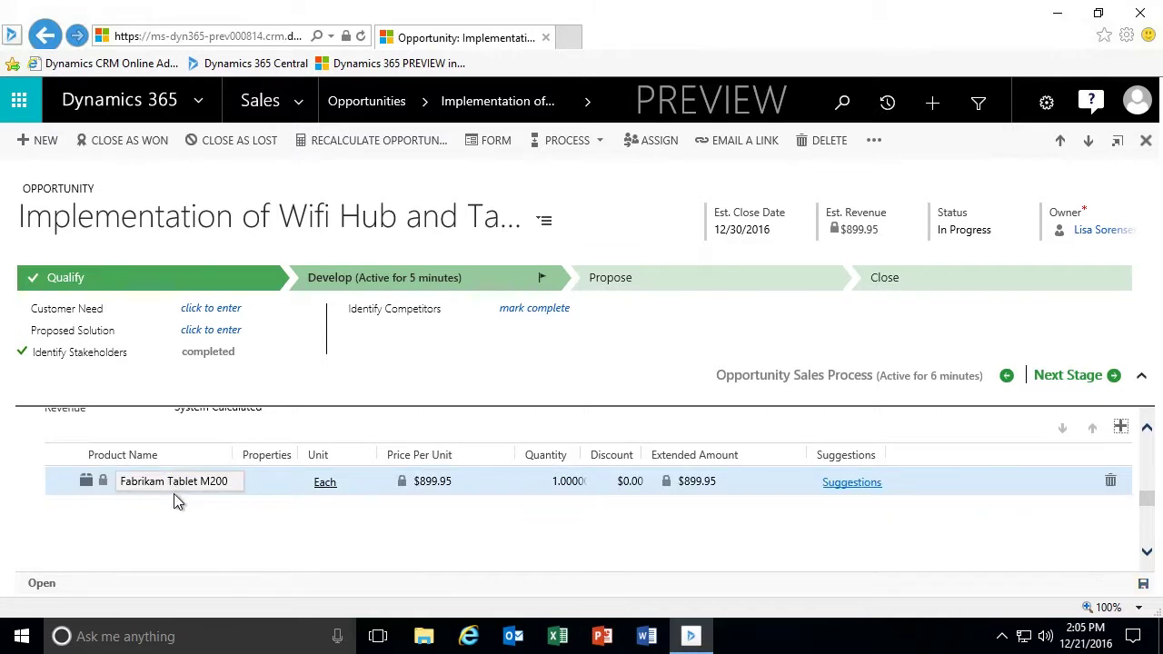
left_click(311, 514)
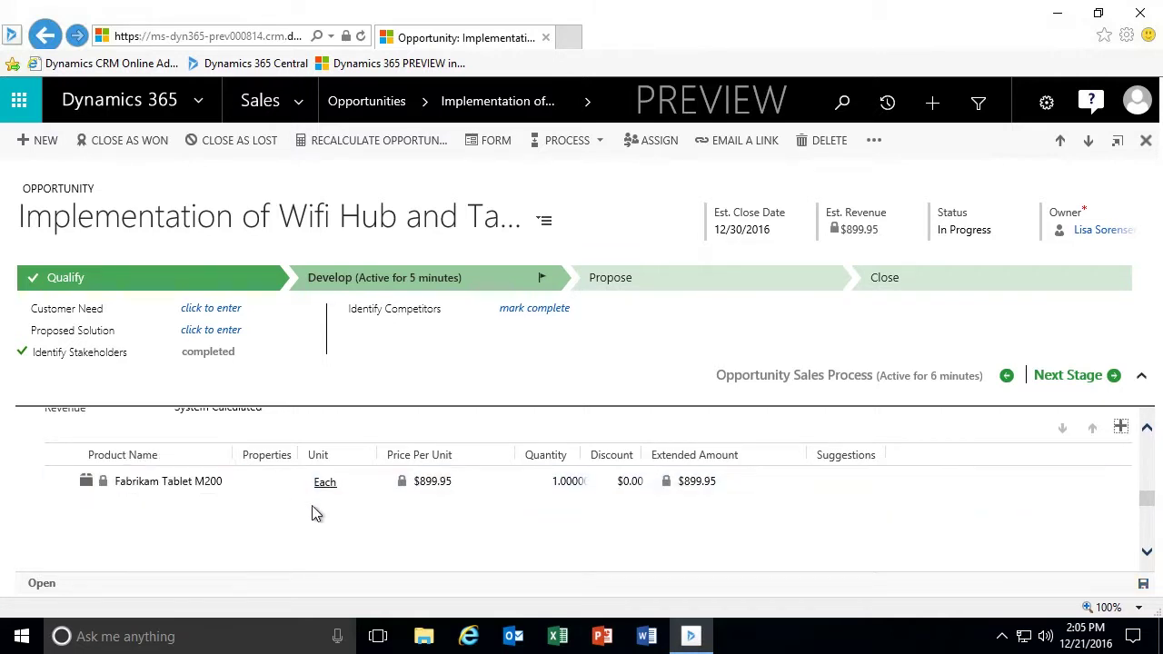
Set the Fabrikam Tablet M200 quantity to 10 and finish editing the line.
left_click(558, 483)
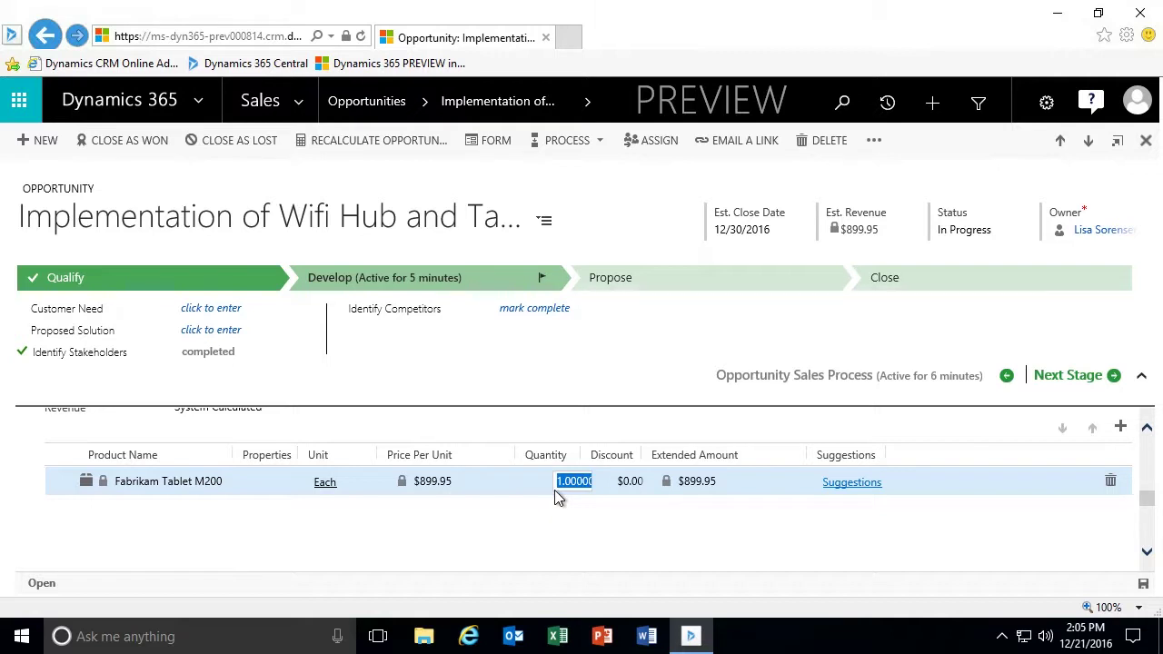
type("10")
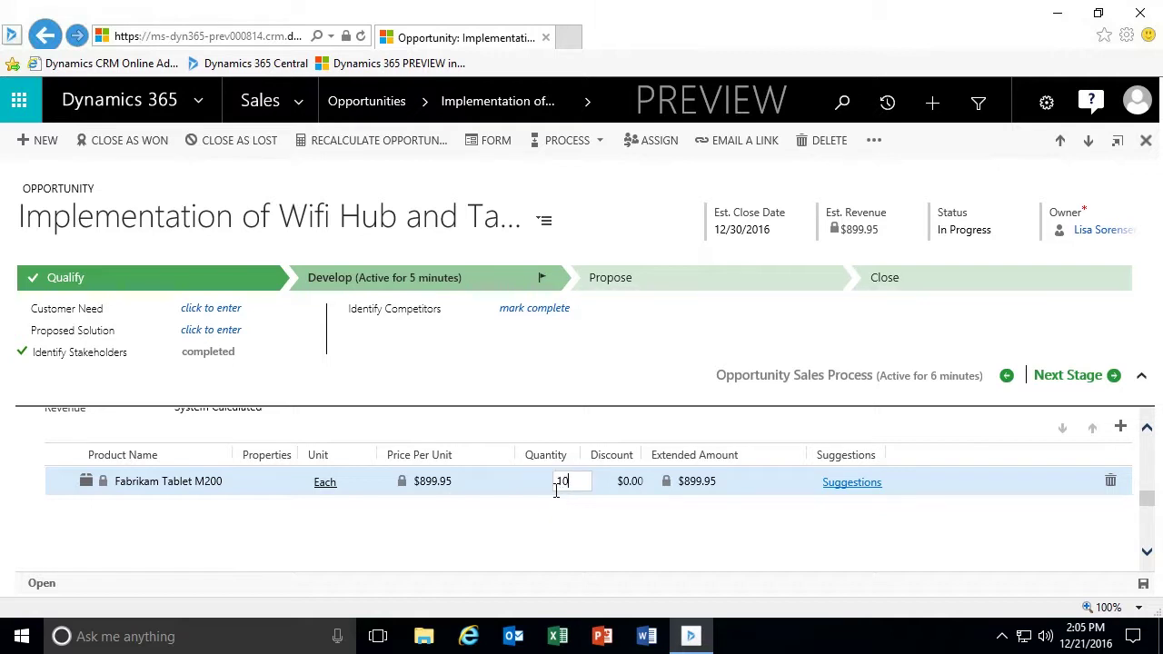
key("Tab")
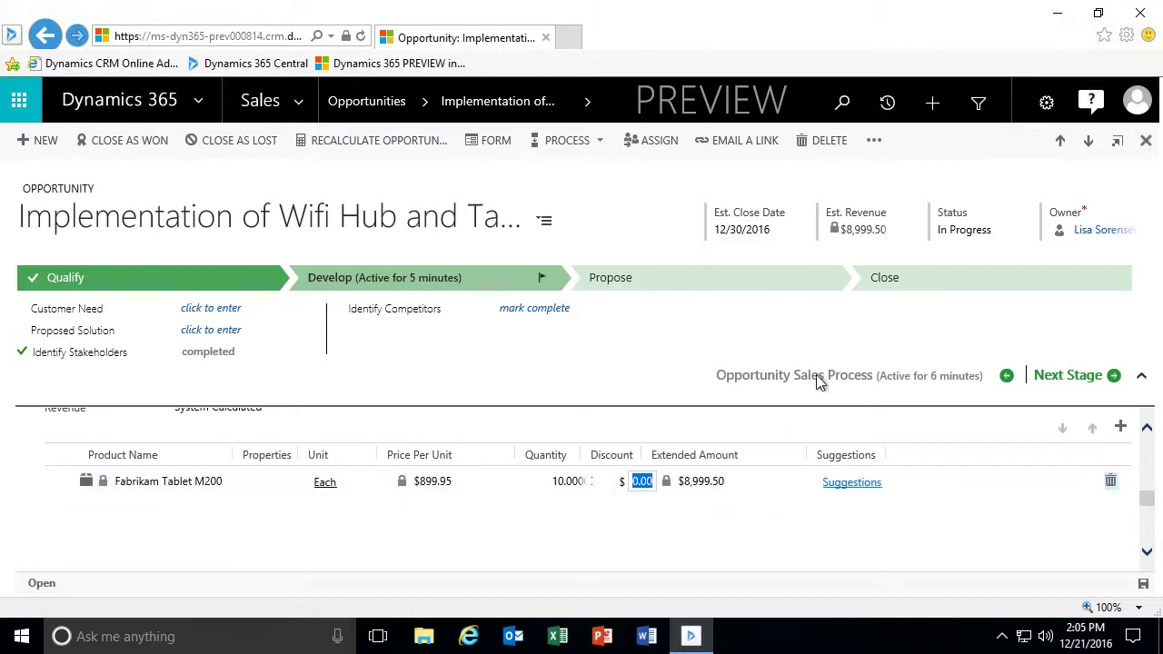
scroll(384, 427, "up", 1)
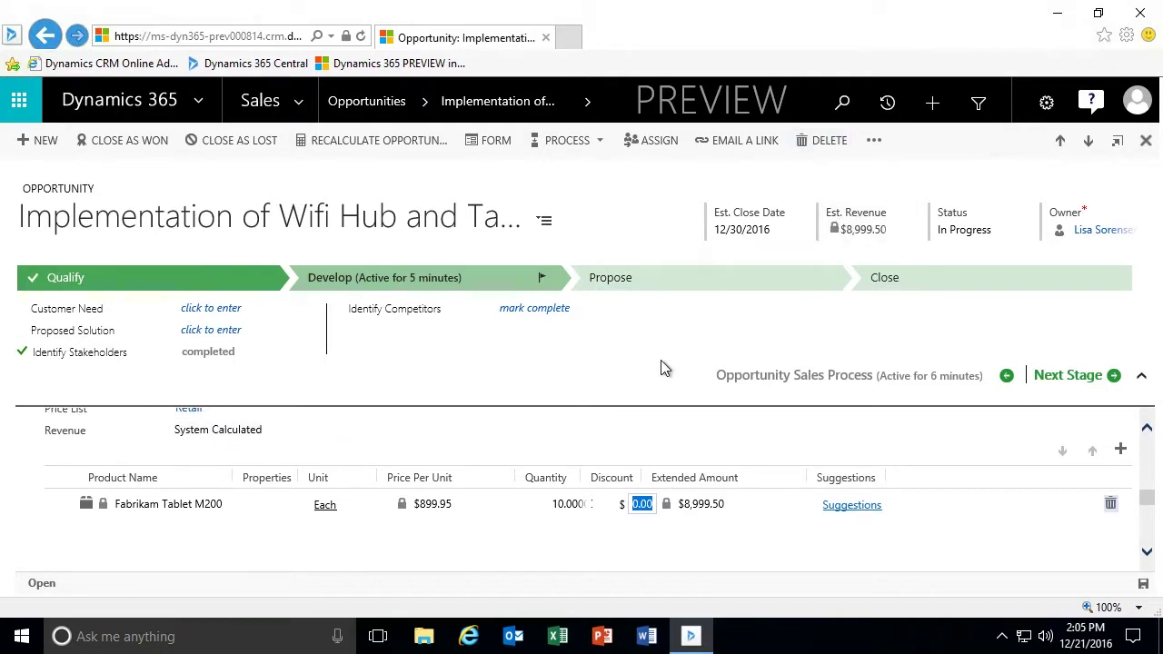
left_click(1143, 583)
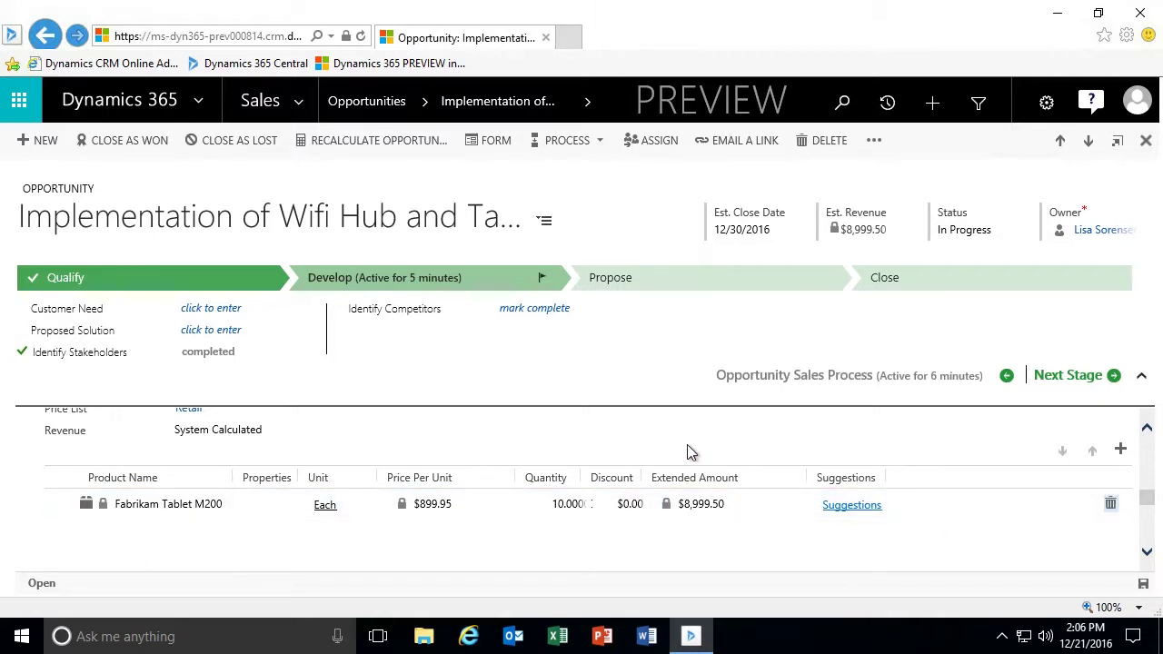
scroll(670, 460, "up", 3)
scroll(588, 469, "up", 10)
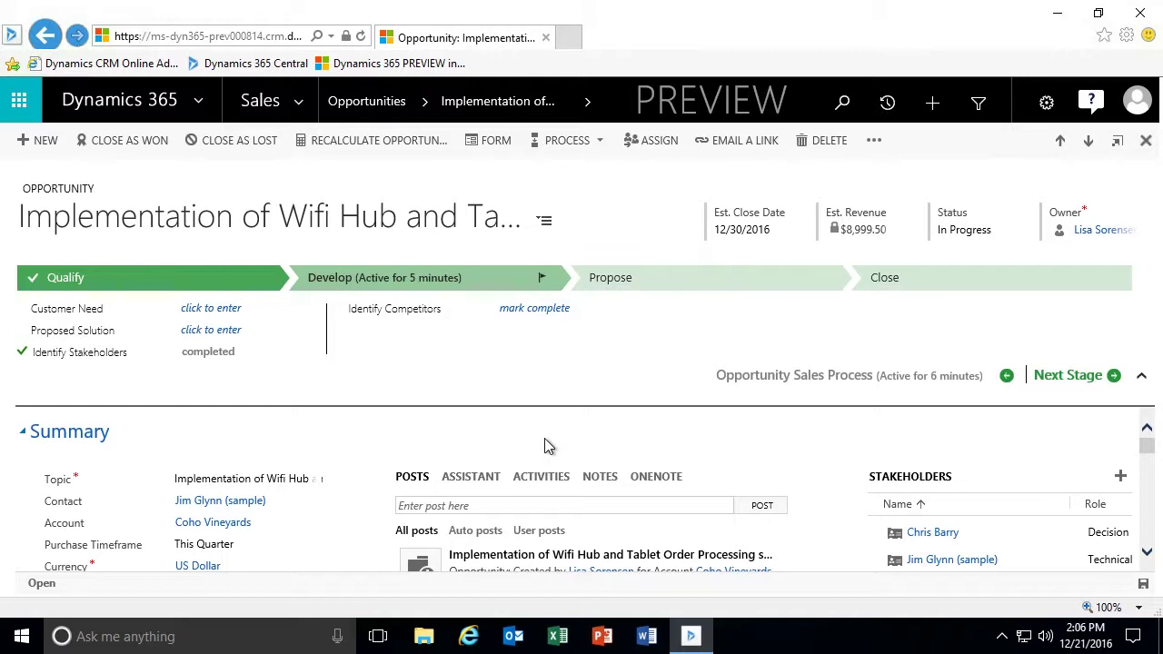
scroll(805, 516, "down", 3)
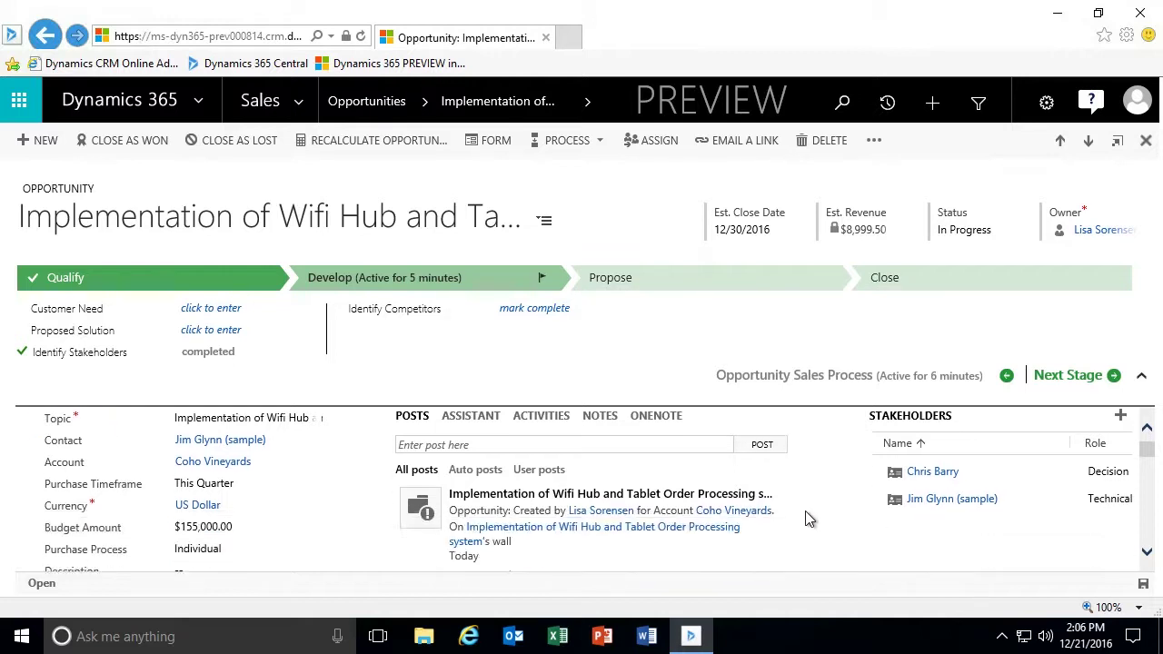
scroll(808, 518, "down", 5)
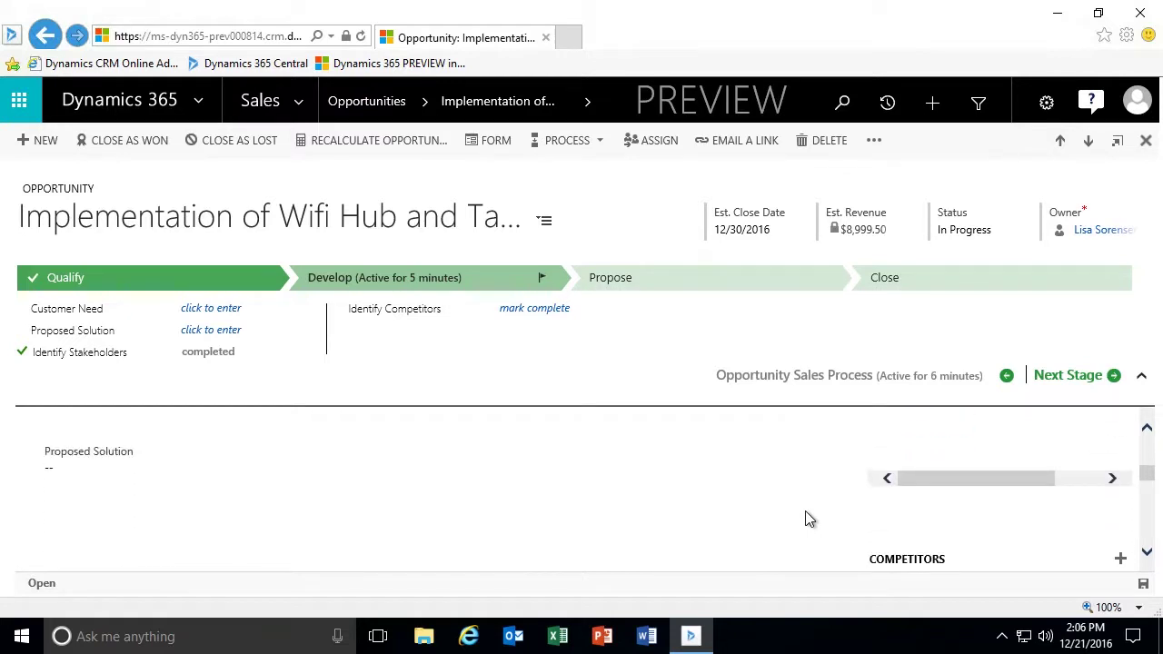
left_click(1120, 471)
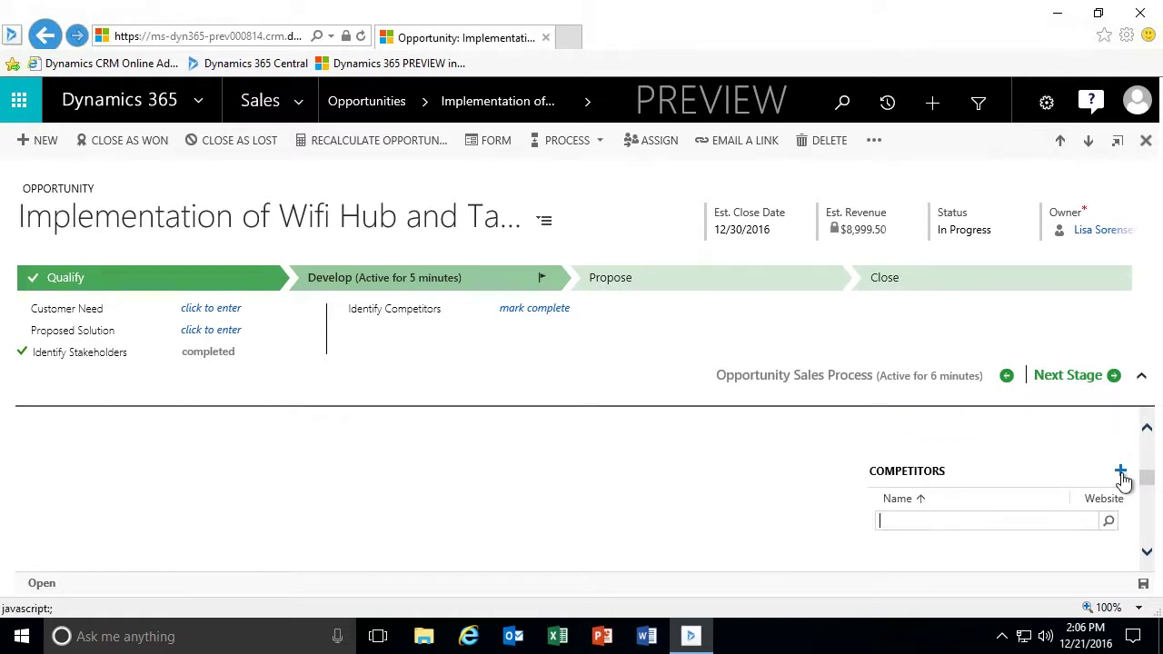
left_click(1108, 521)
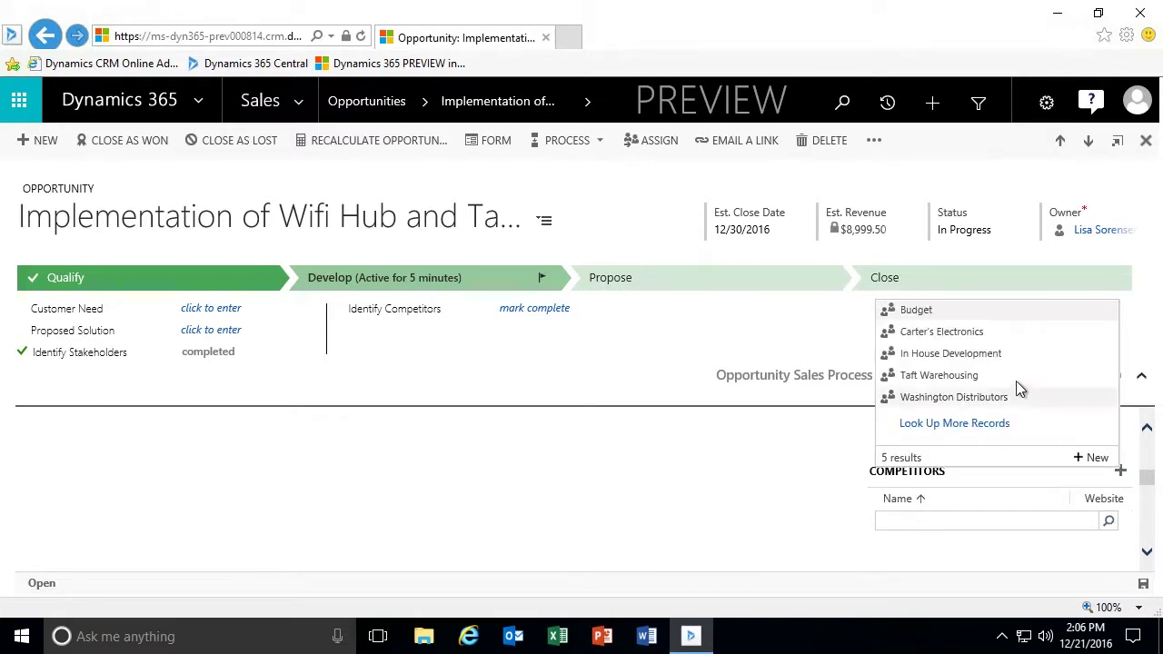
left_click(984, 380)
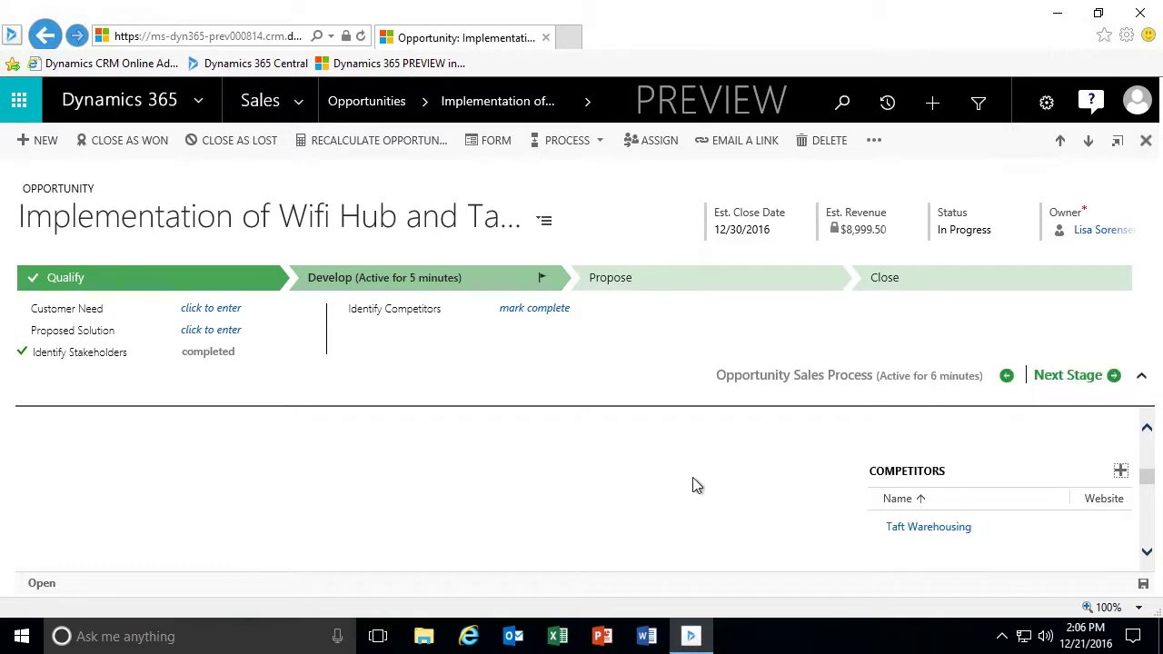
scroll(759, 487, "down", 3)
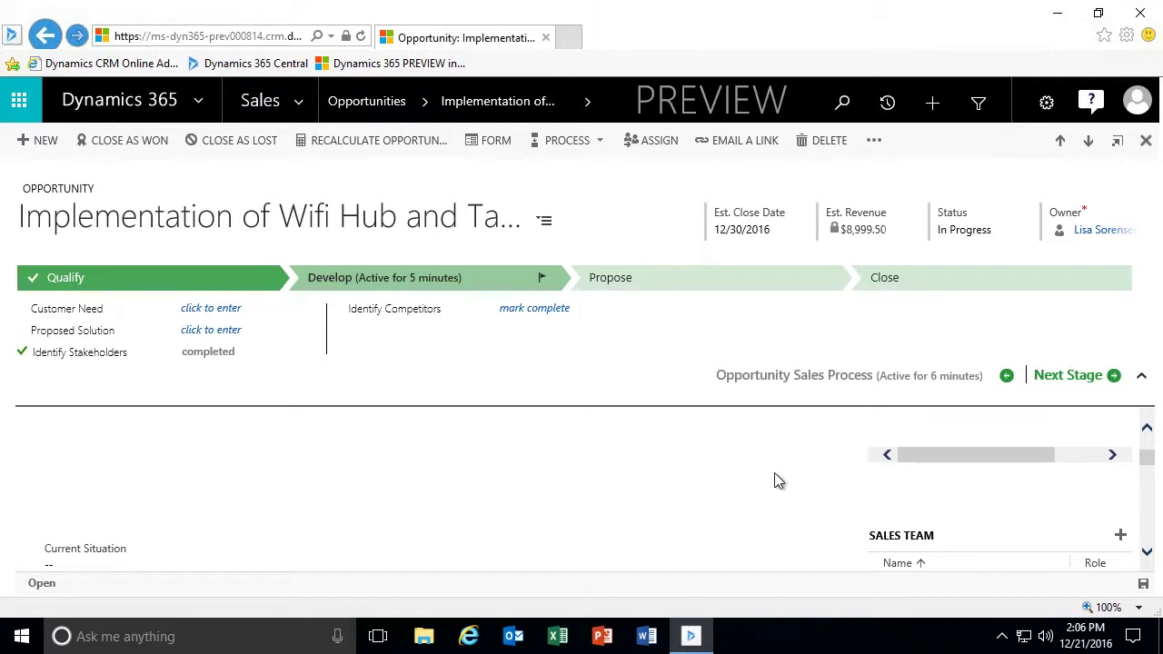
scroll(777, 479, "up", 3)
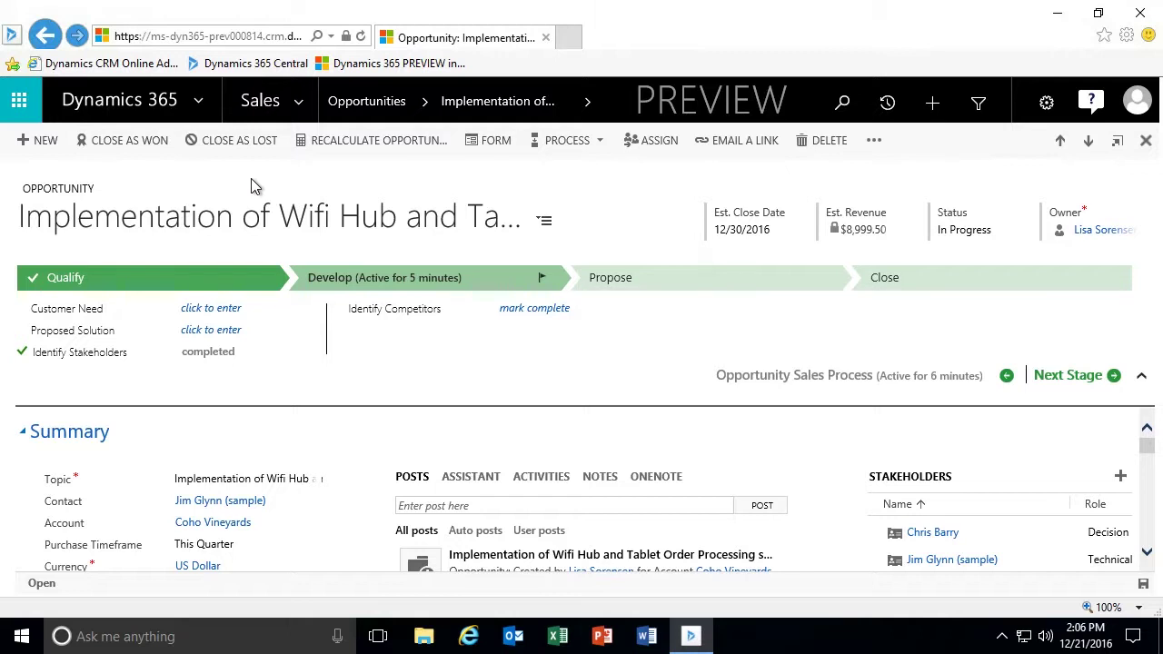
Close the opportunity as Lost: status Out-Sold, actual revenue 7500, competitor Taft Warehousing.
left_click(236, 141)
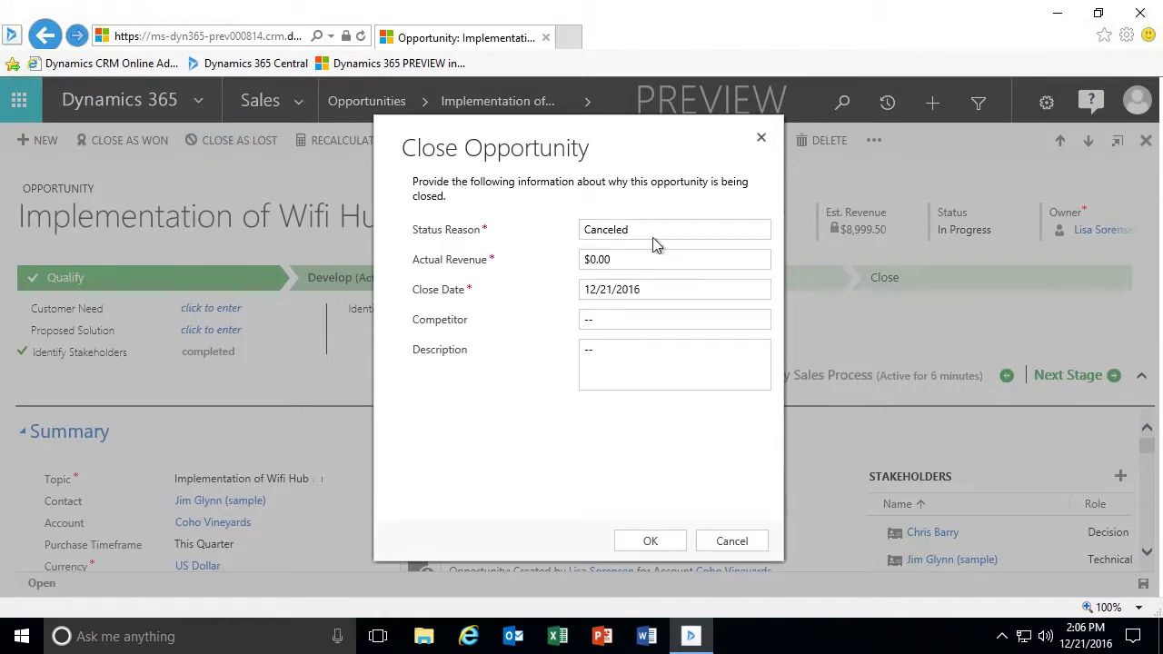
left_click(670, 229)
left_click(625, 245)
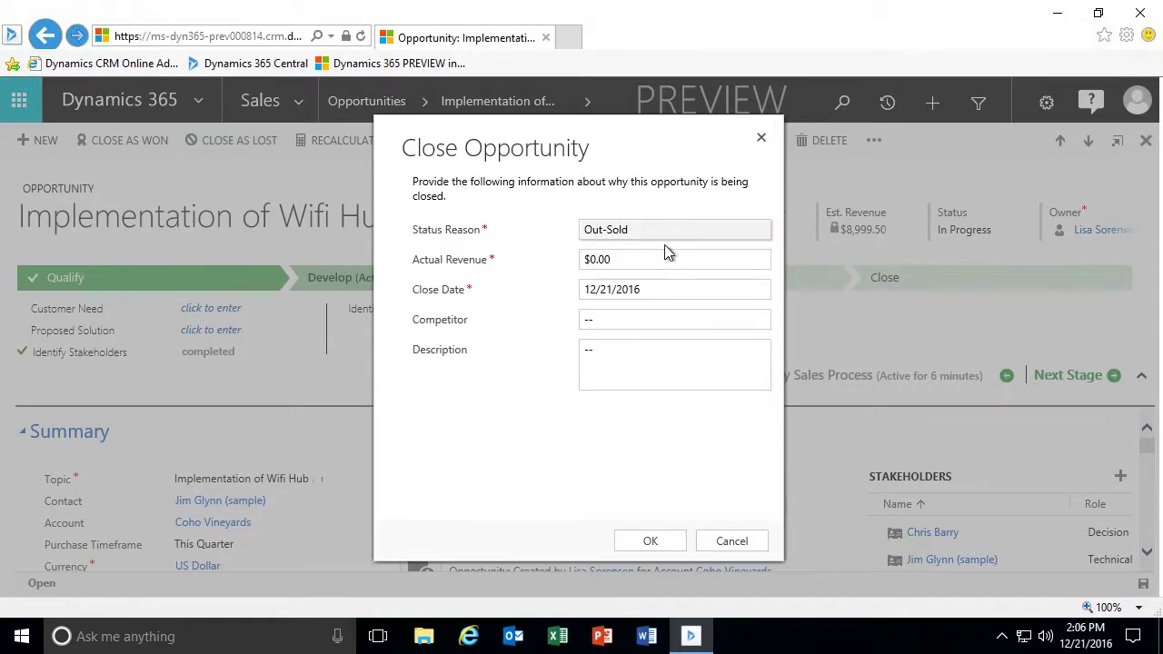
left_click(676, 259)
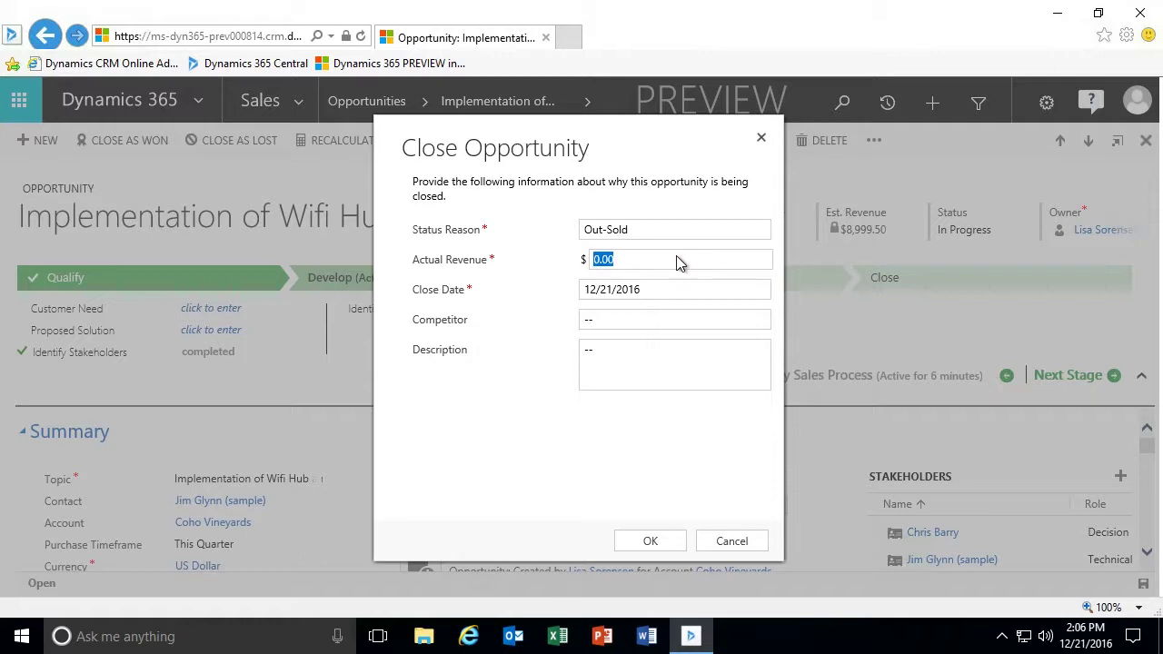
type("7500")
left_click(653, 315)
left_click(656, 316)
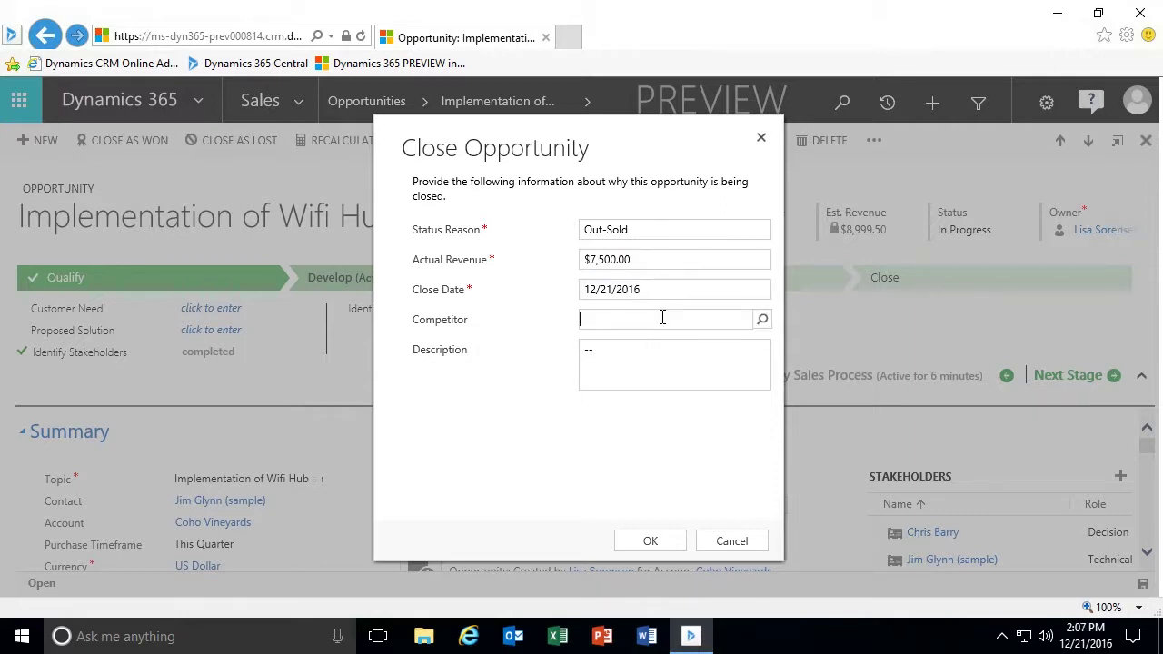
type("Taft")
left_click(620, 343)
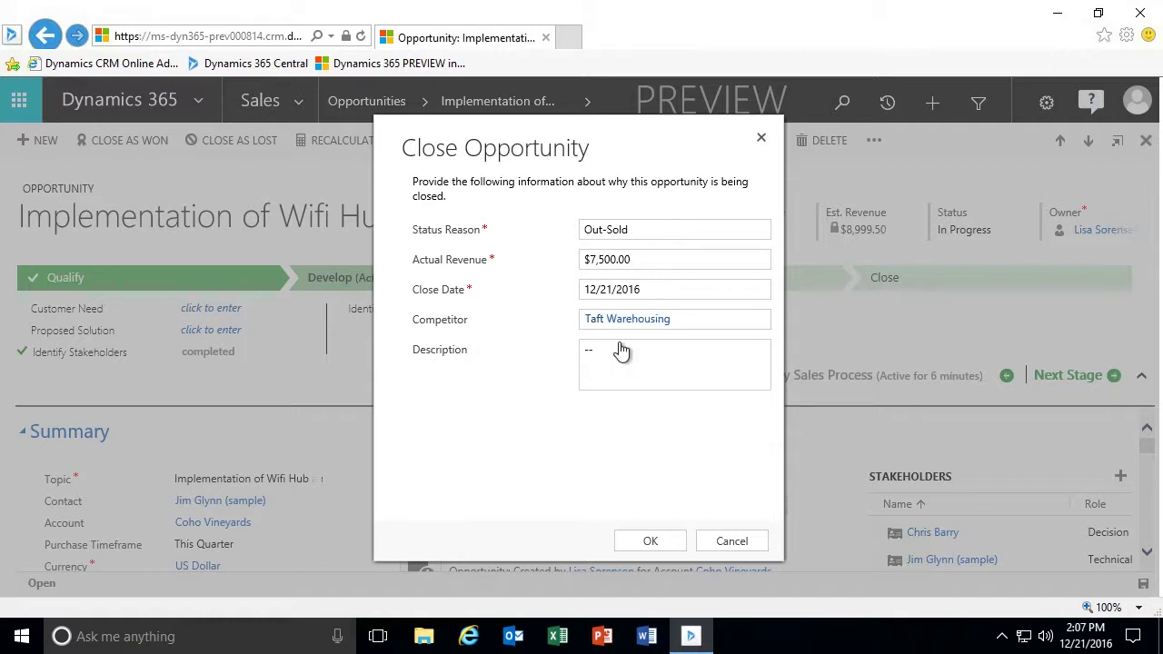
left_click(636, 362)
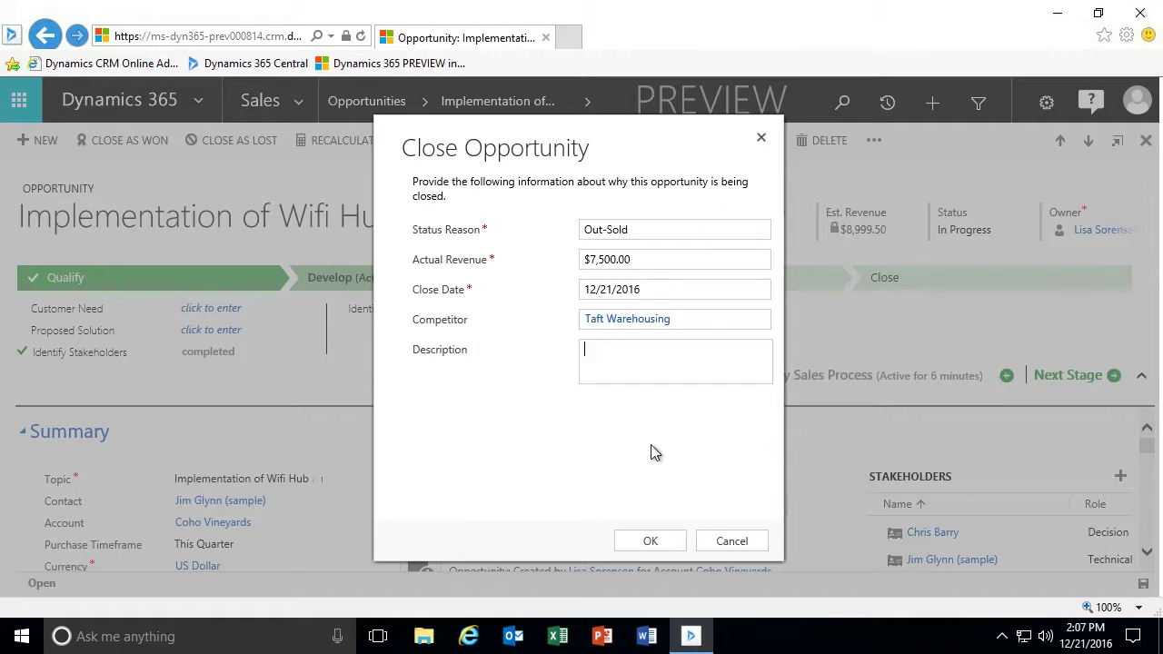
left_click(650, 542)
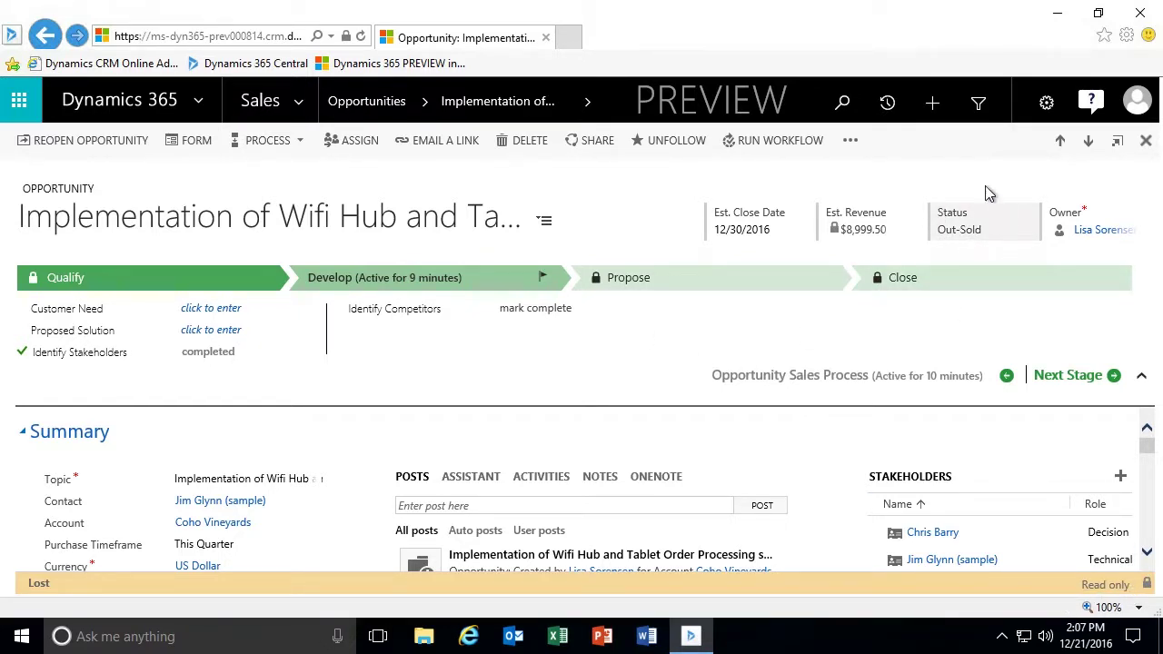
left_click(1145, 141)
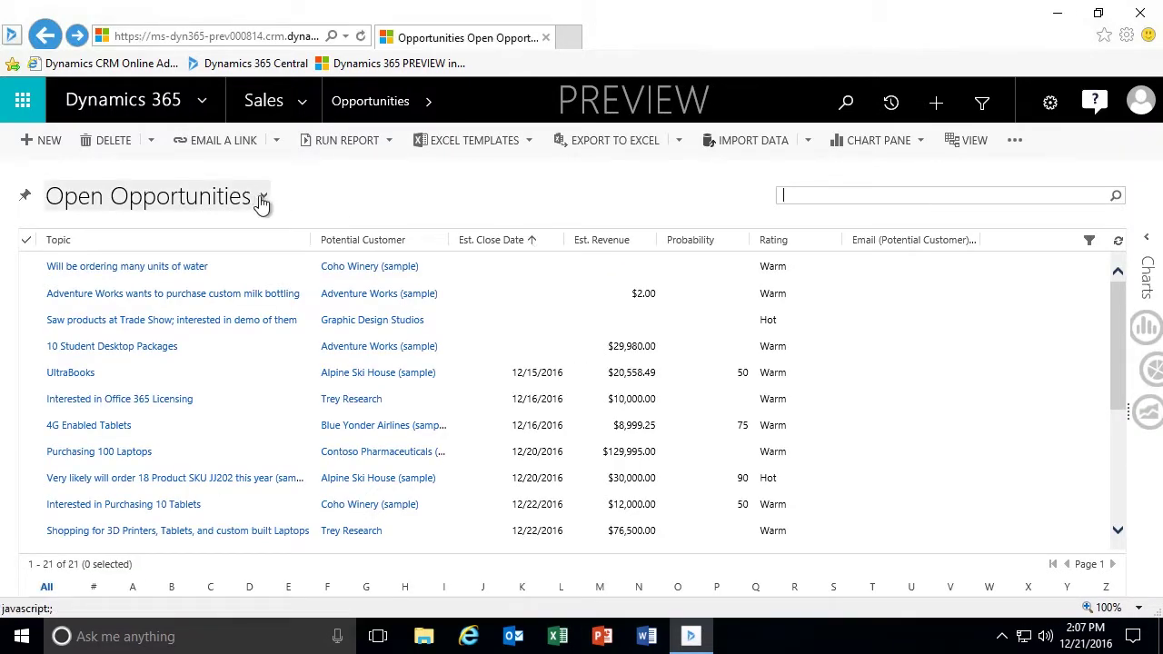
left_click(98, 342)
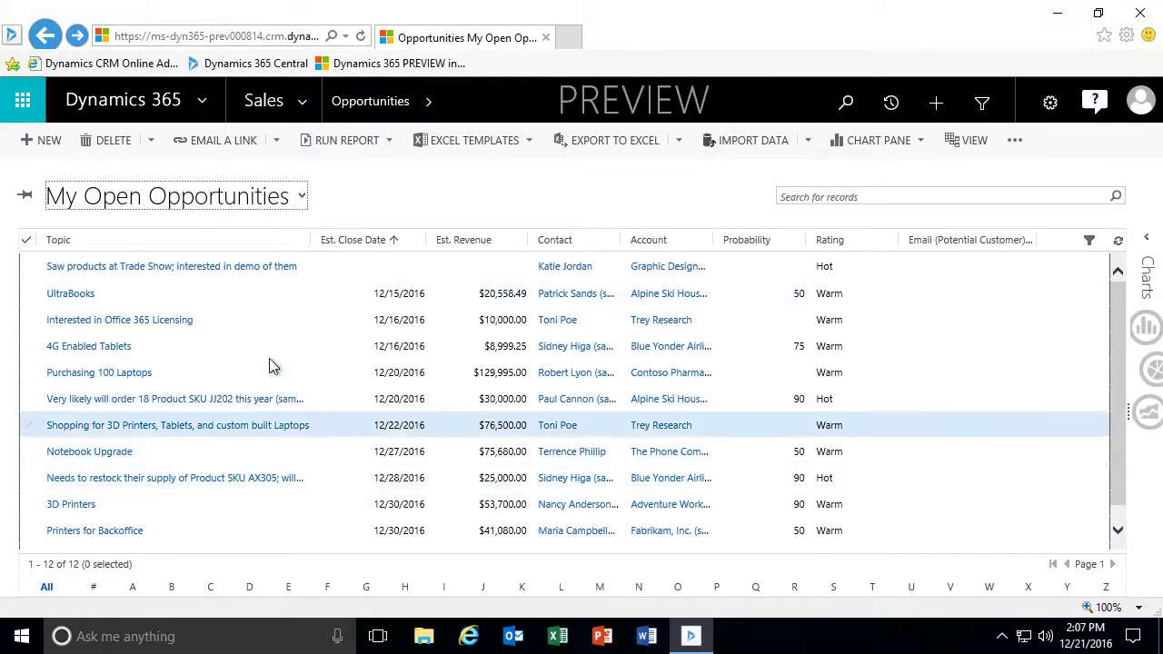
left_click(299, 200)
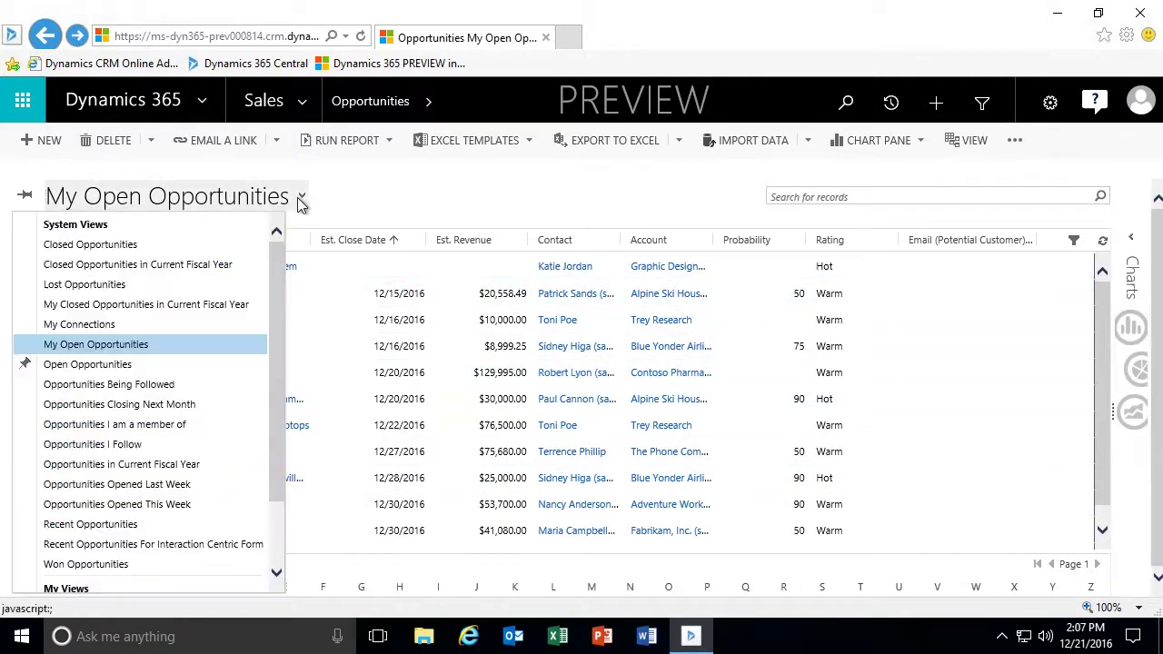
left_click(106, 291)
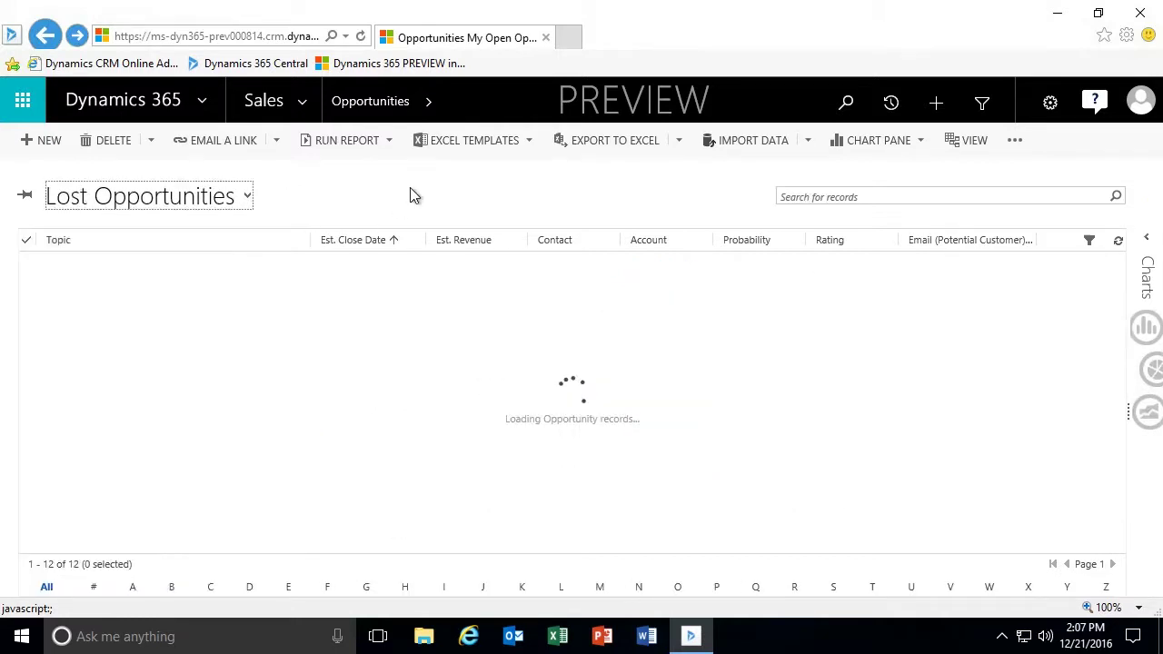
left_click_drag(310, 237, 372, 240)
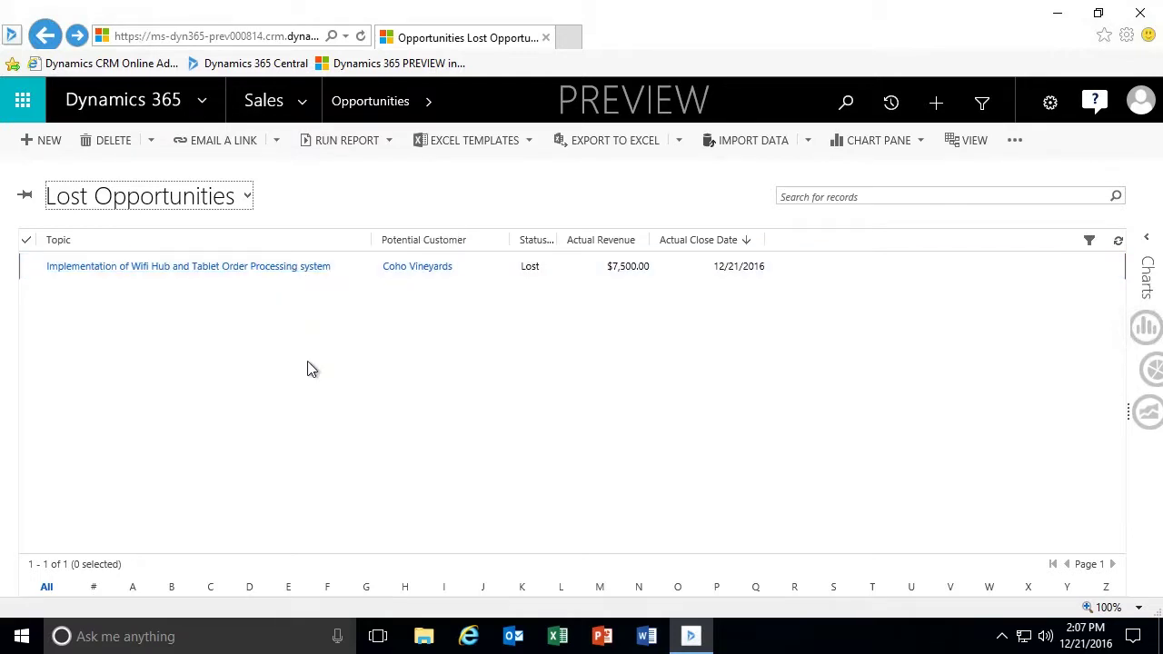
left_click(278, 269)
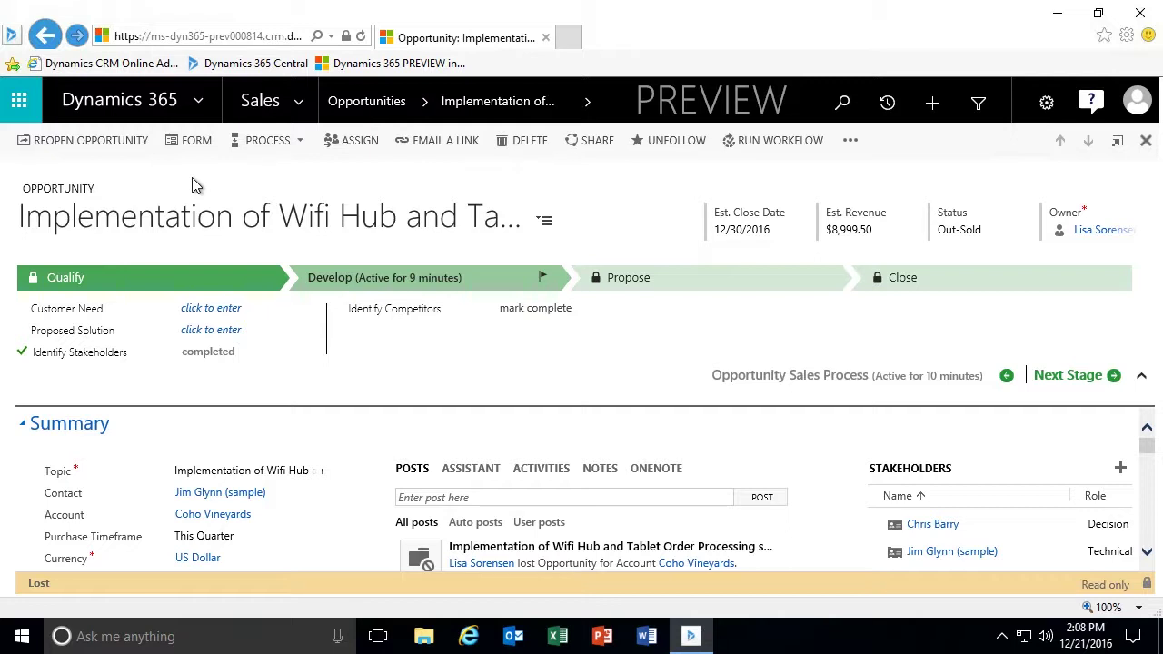
Reopen the lost Wifi Hub opportunity and check that its status is back to In Progress.
left_click(101, 143)
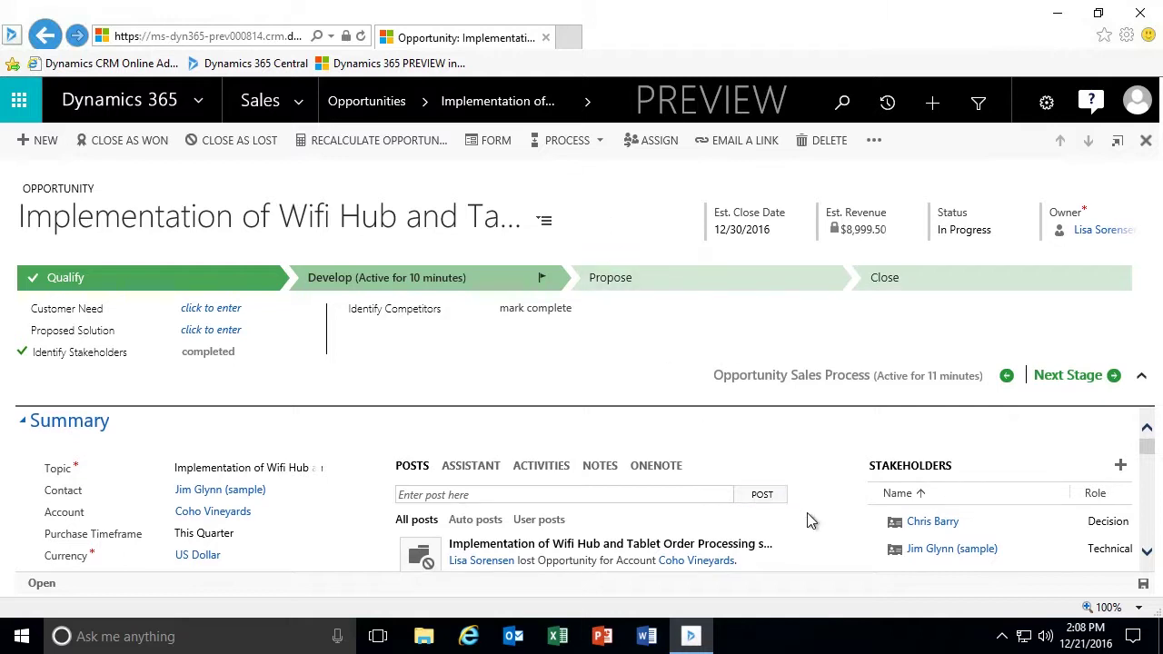
scroll(807, 512, "down", 1)
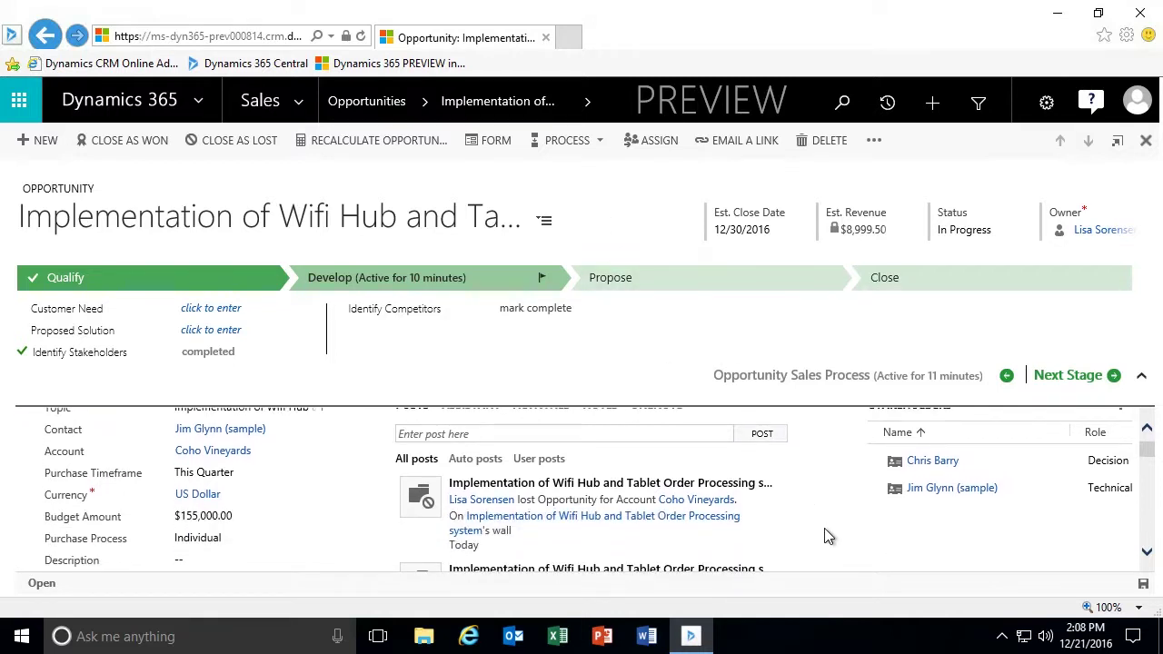
scroll(823, 528, "up", 1)
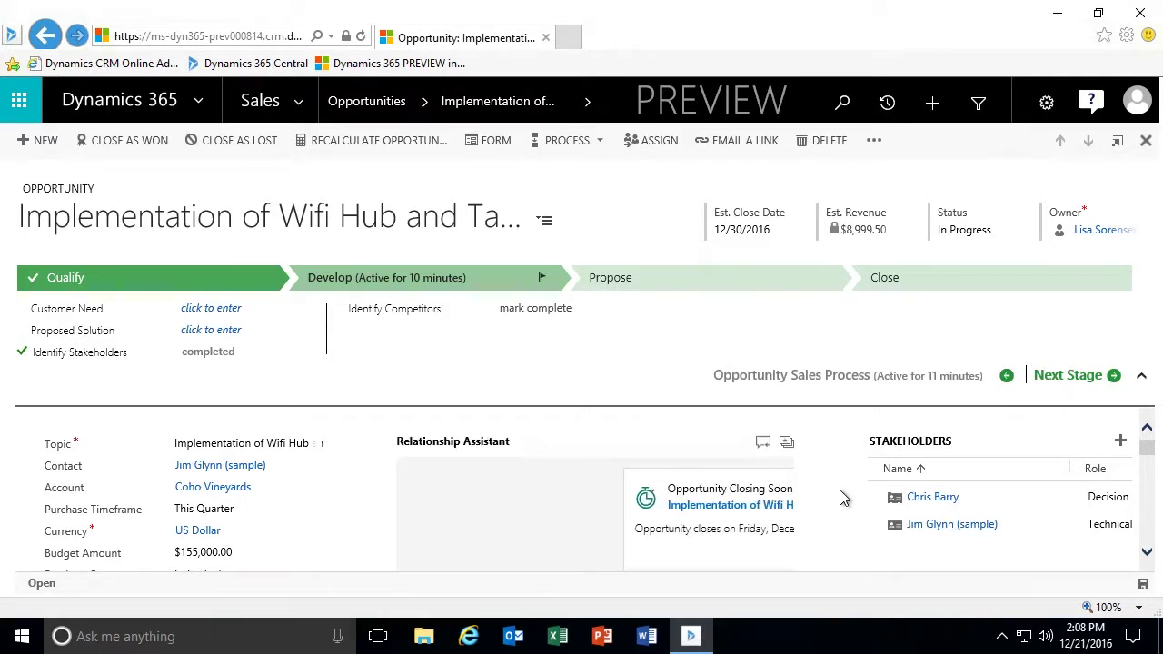
scroll(840, 490, "down", 2)
scroll(840, 497, "down", 1)
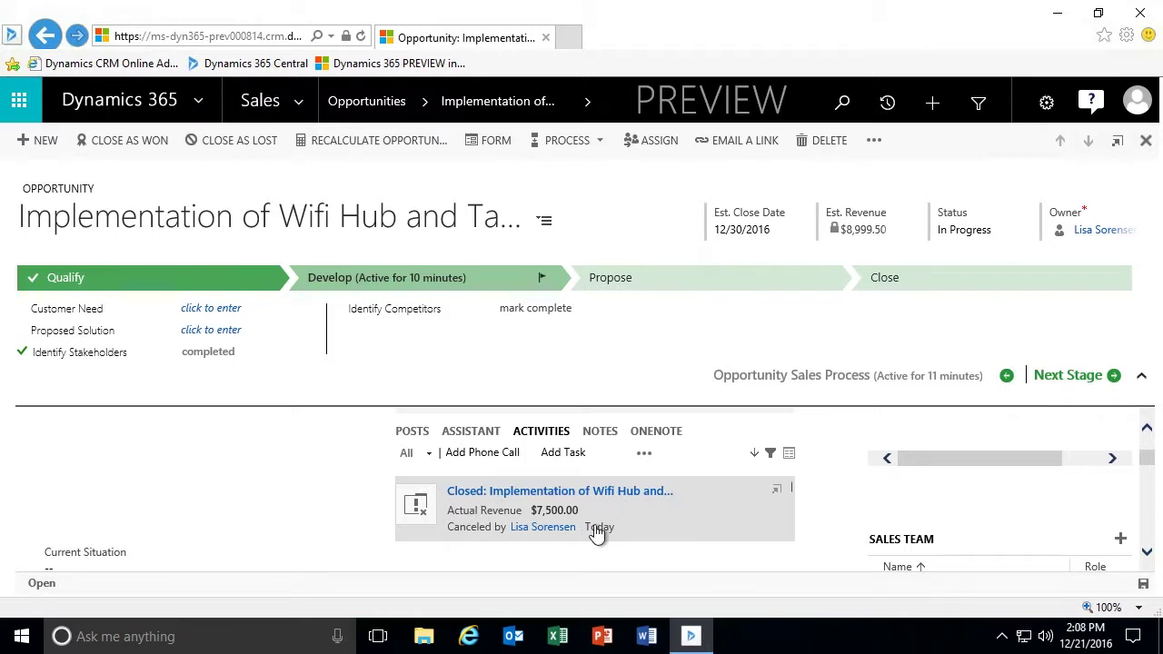
left_click(774, 495)
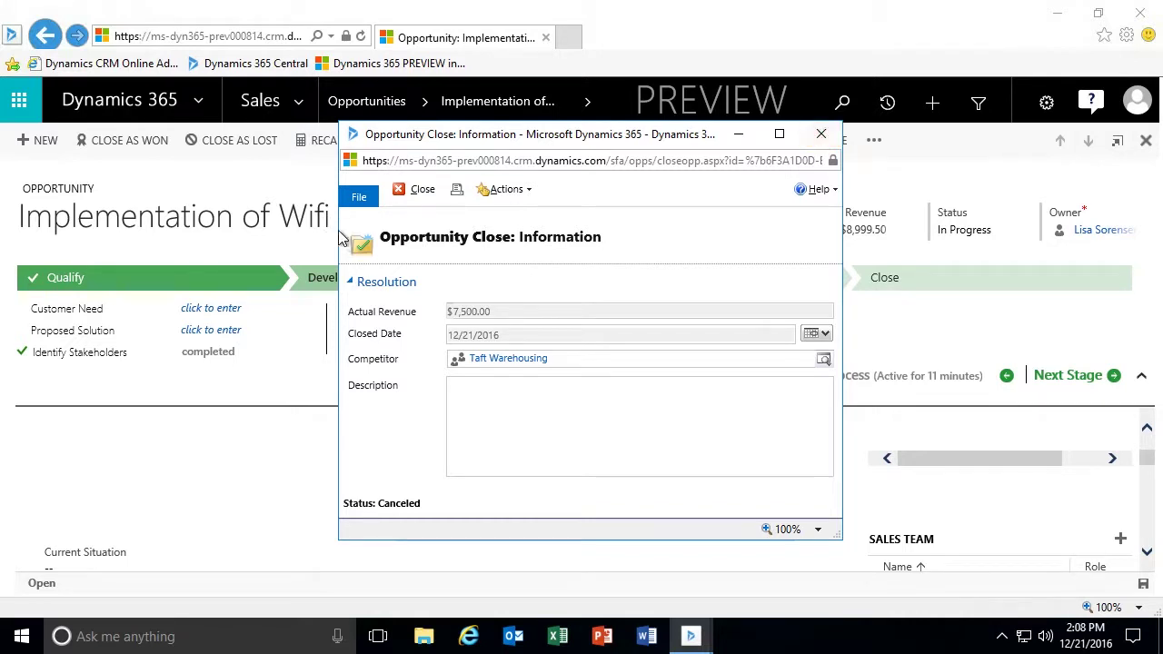
left_click(418, 189)
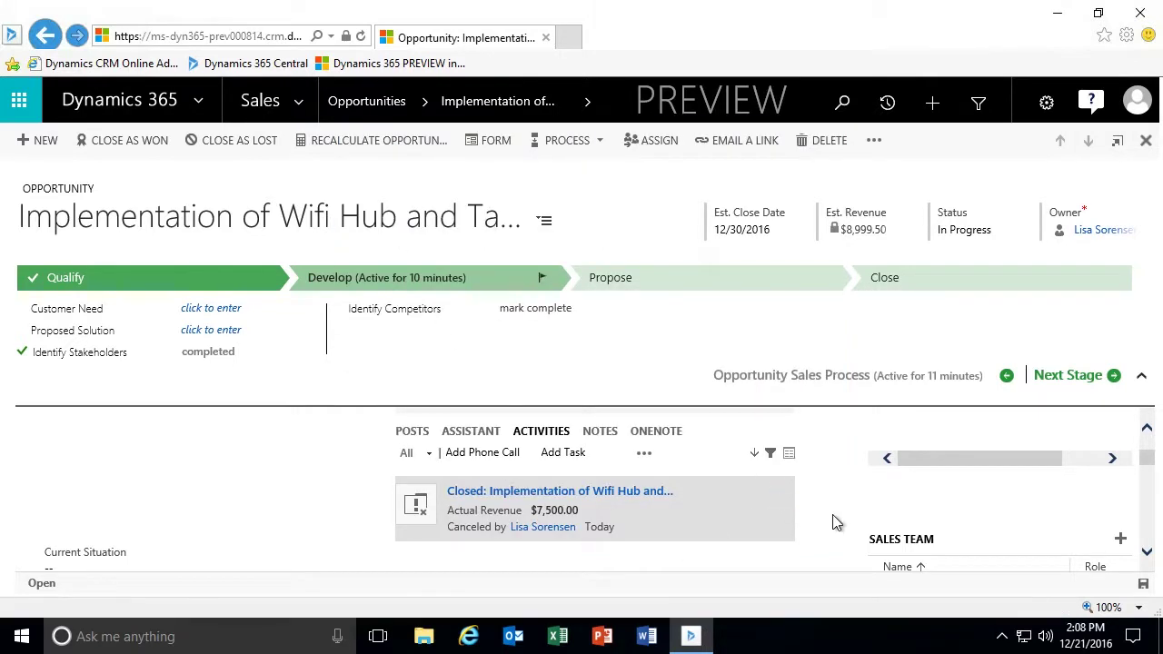
Close Wifi Hub as Won, keeping Status Reason Won and Actual Revenue $8,999.50.
left_click(533, 433)
scroll(812, 475, "up", 5)
scroll(815, 476, "up", 1)
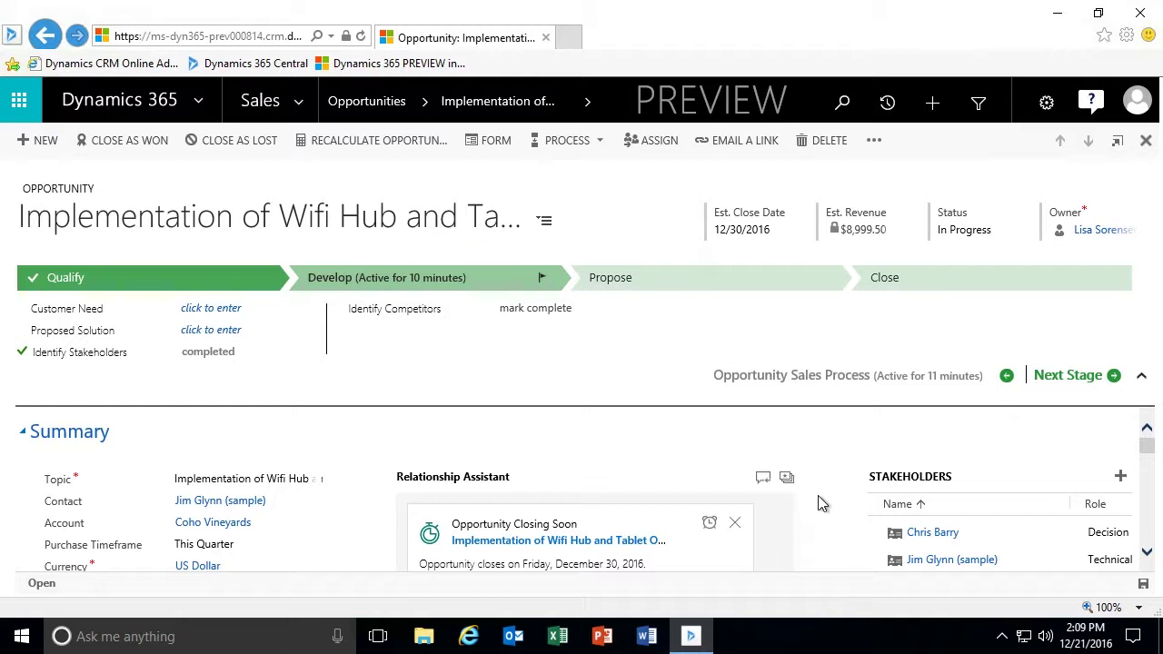
left_click(121, 141)
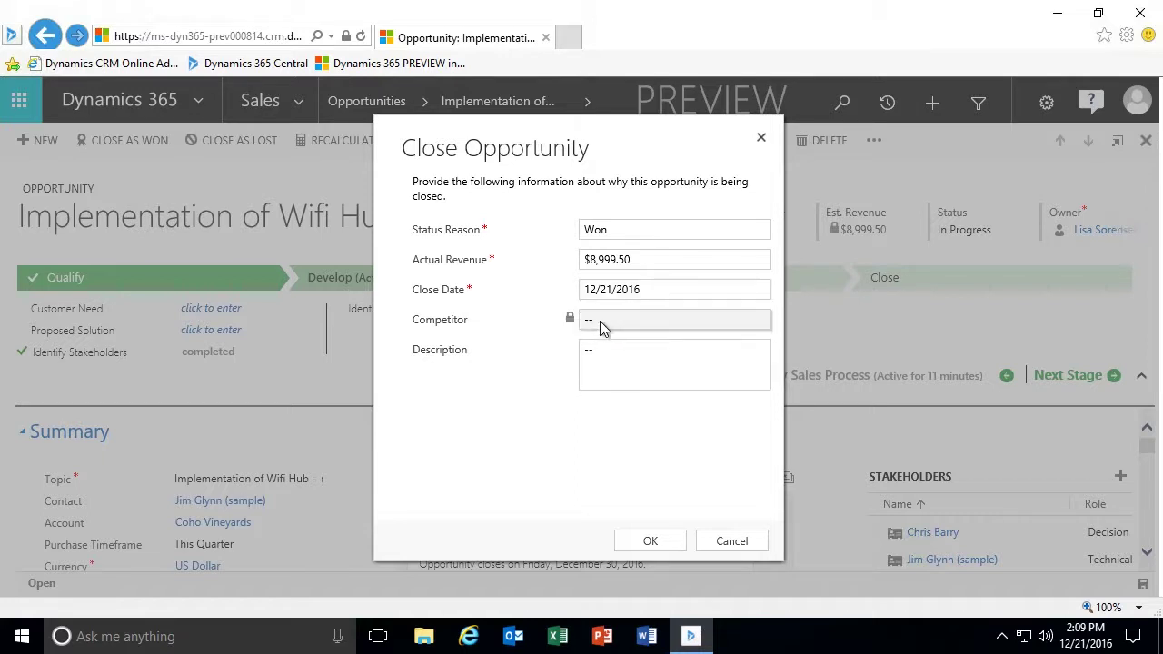
left_click(677, 543)
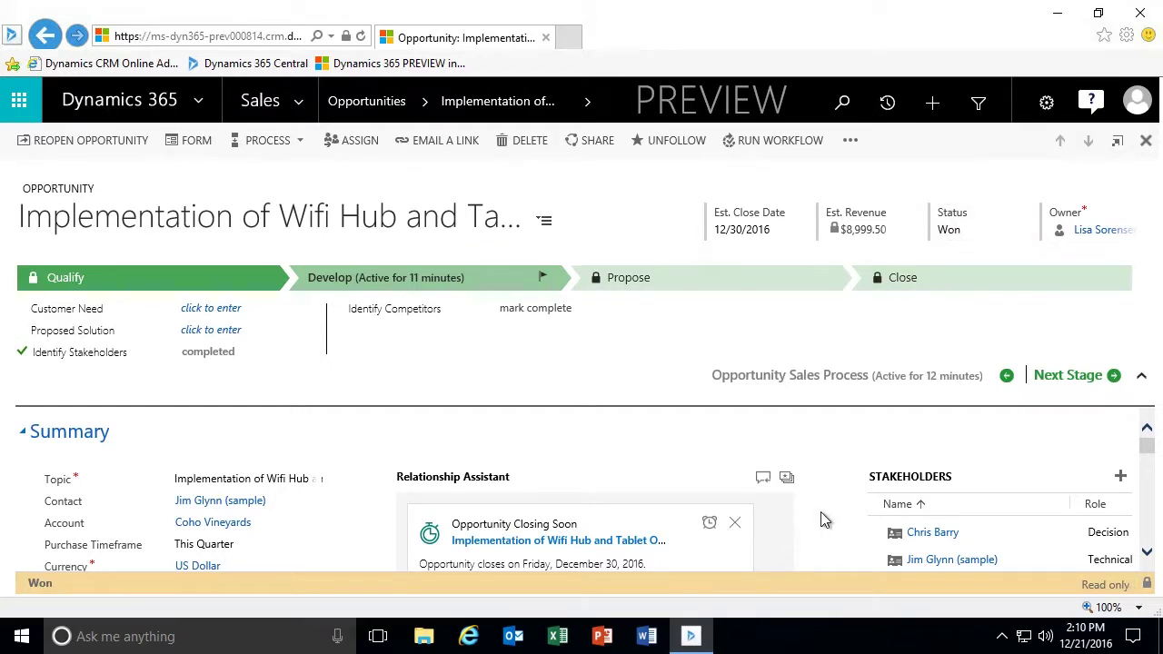
Refresh the Wifi Hub activities list and review the won close activity's details.
scroll(822, 519, "down", 5)
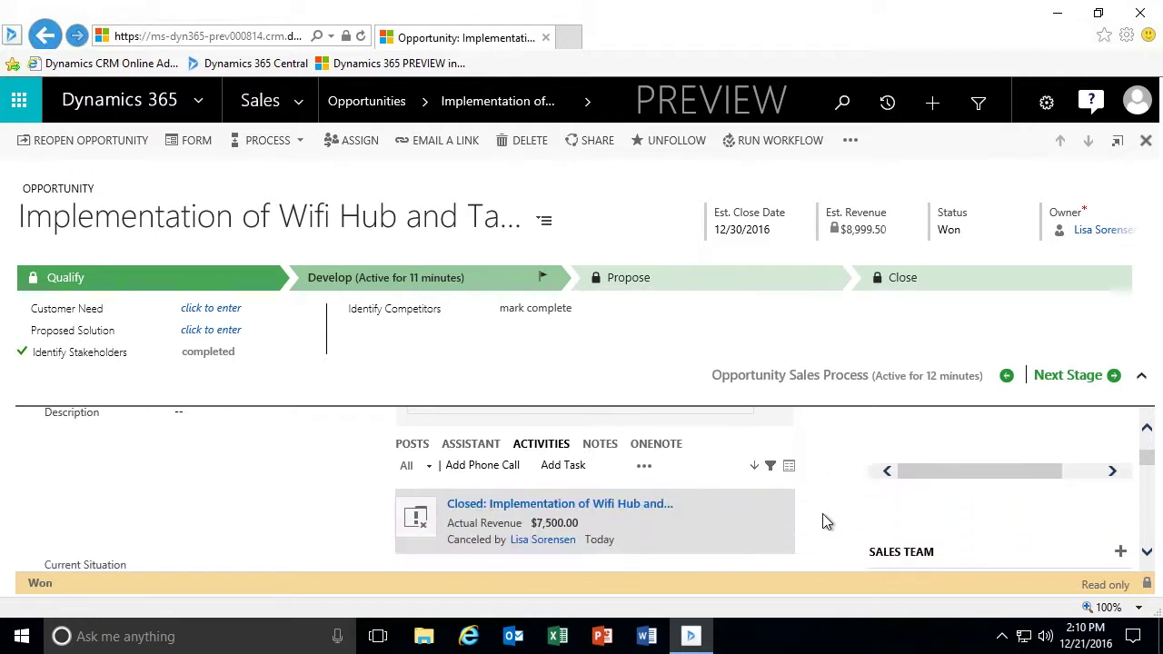
left_click(545, 442)
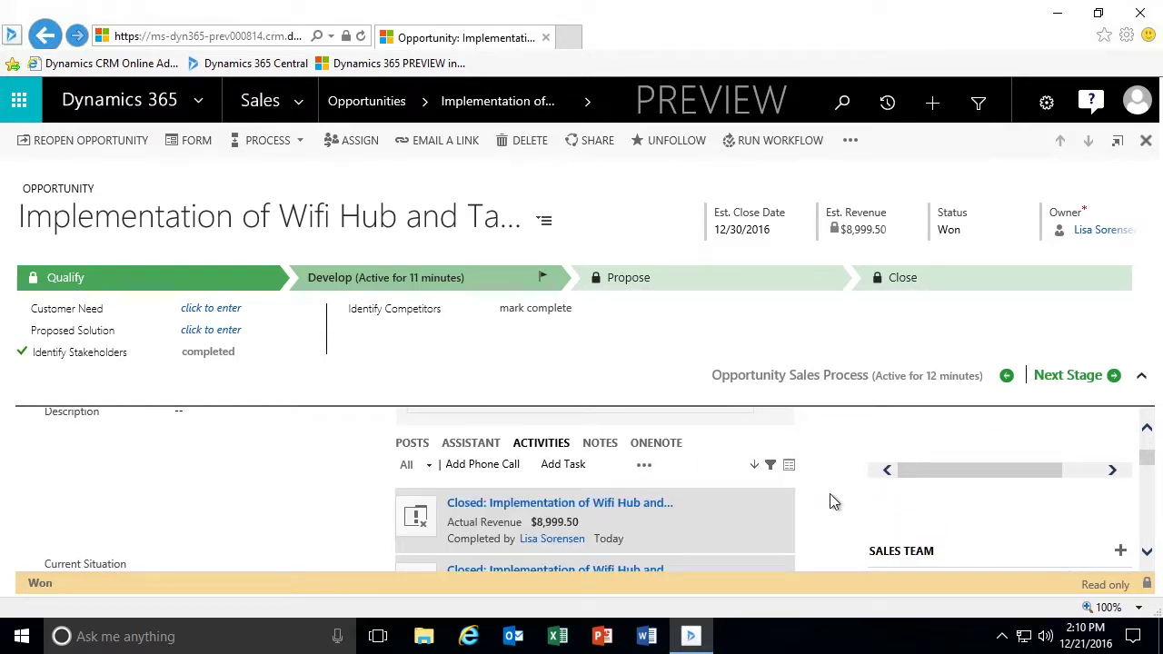
scroll(830, 493, "down", 1)
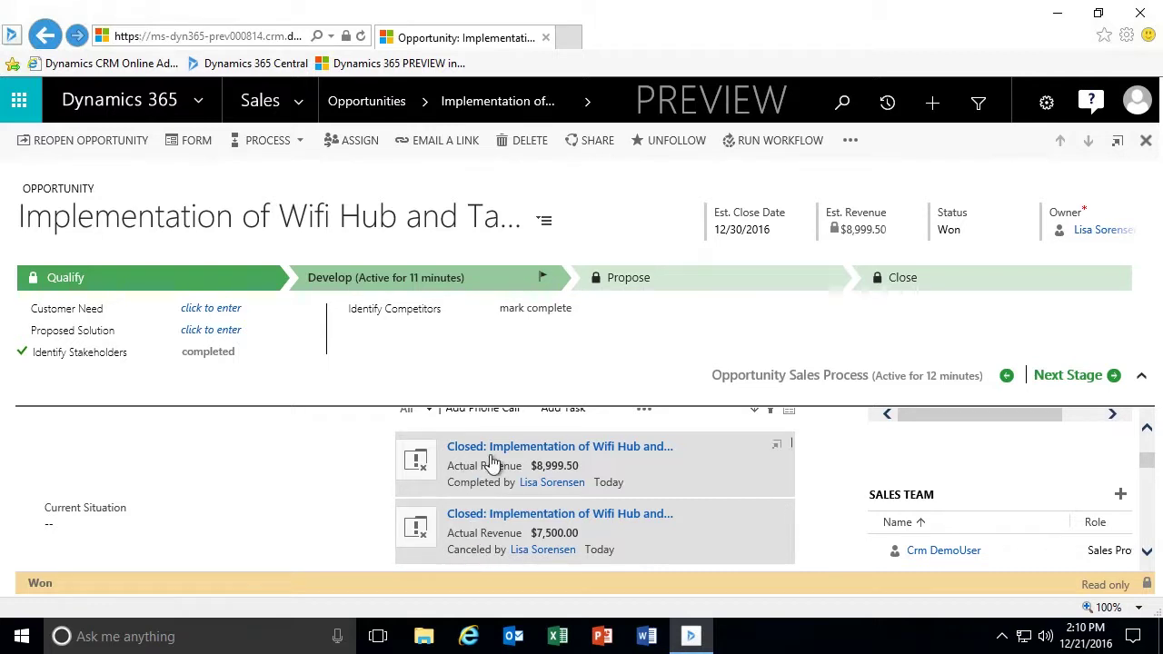
left_click(778, 451)
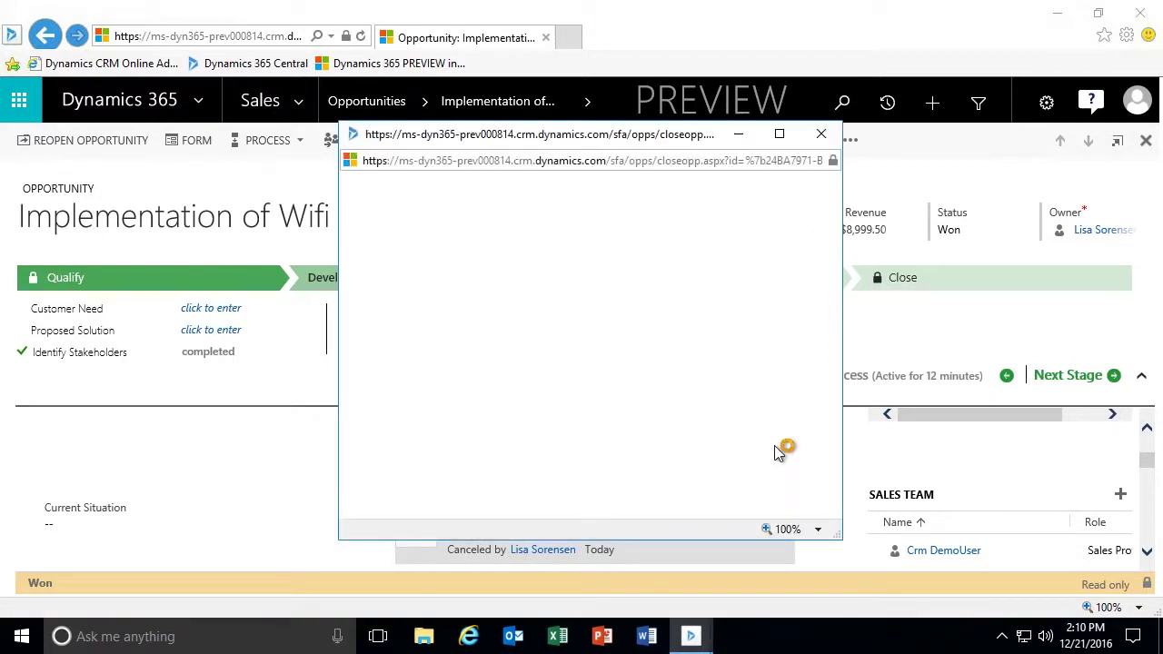
left_click(821, 133)
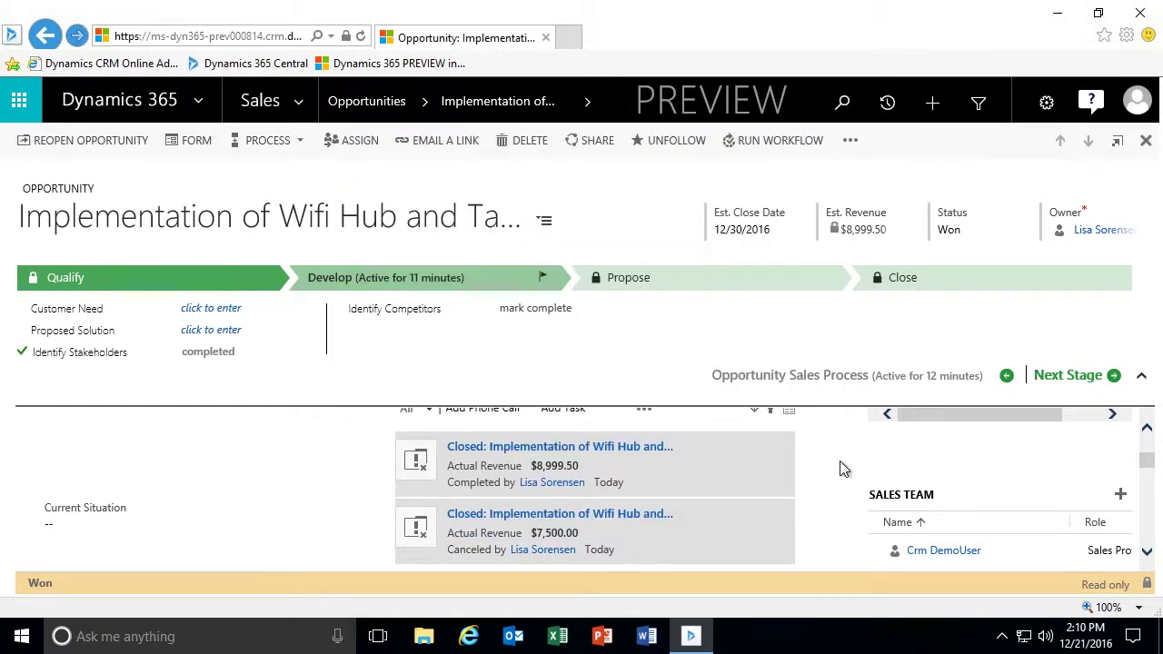
scroll(839, 468, "up", 5)
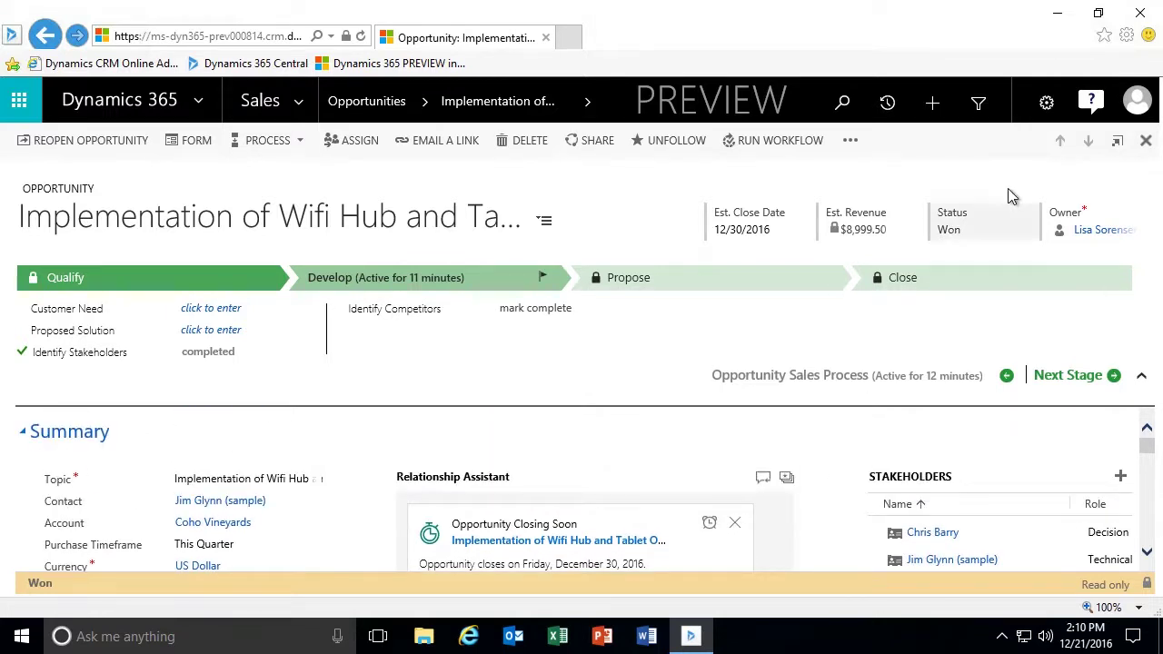
Close the won record and check Wifi Hub in the Won Opportunities view.
left_click(1146, 143)
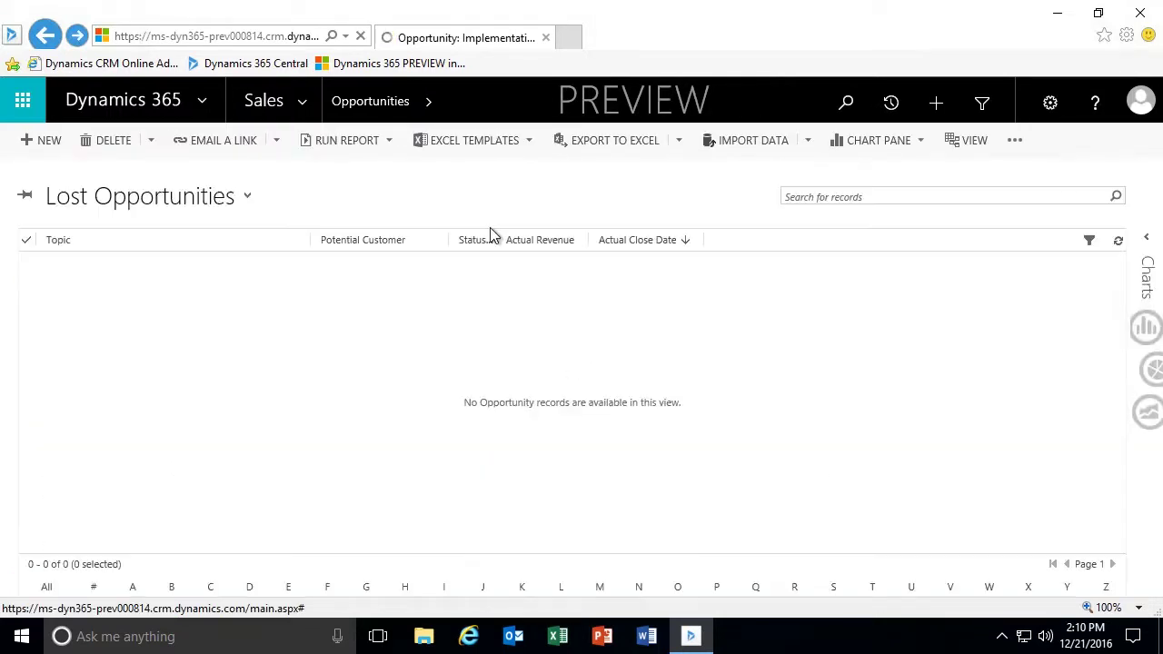
left_click(247, 198)
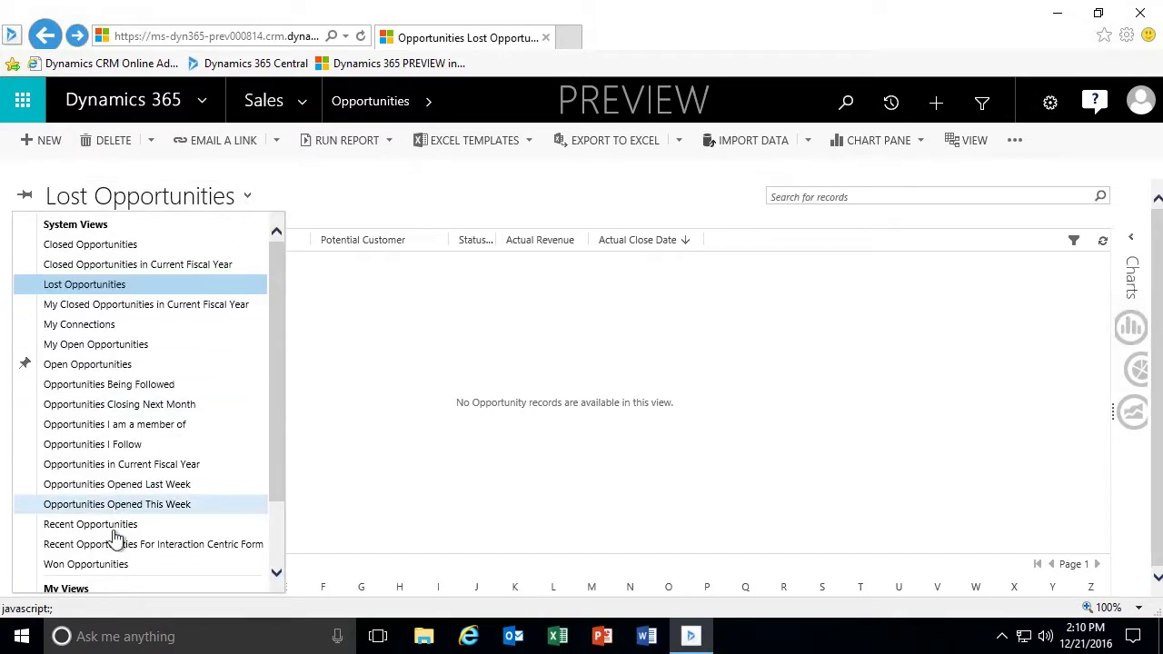
left_click(88, 564)
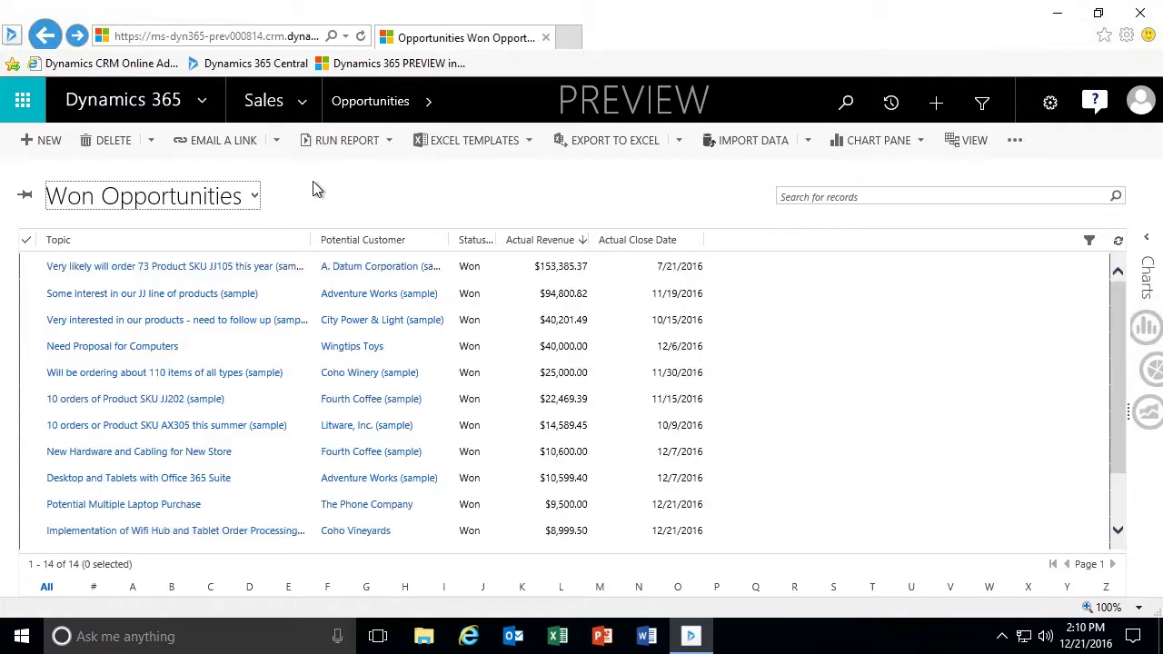
scroll(297, 350, "down", 1)
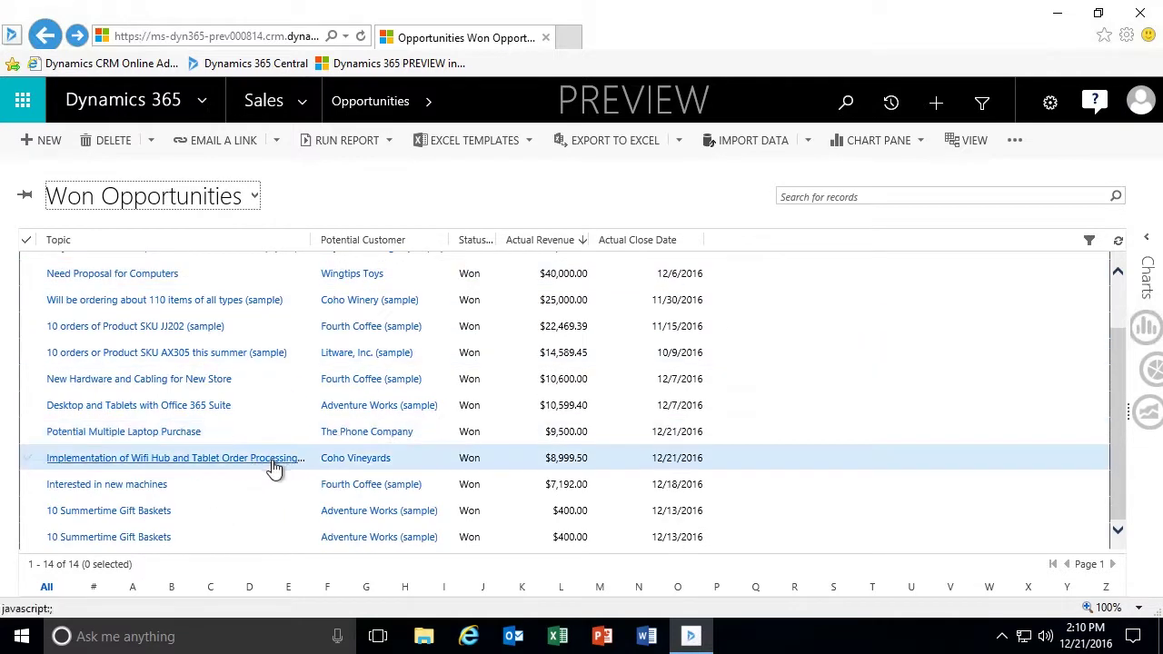
Switch to My Open Opportunities and open the UltraBooks opportunity.
left_click(242, 200)
left_click(136, 344)
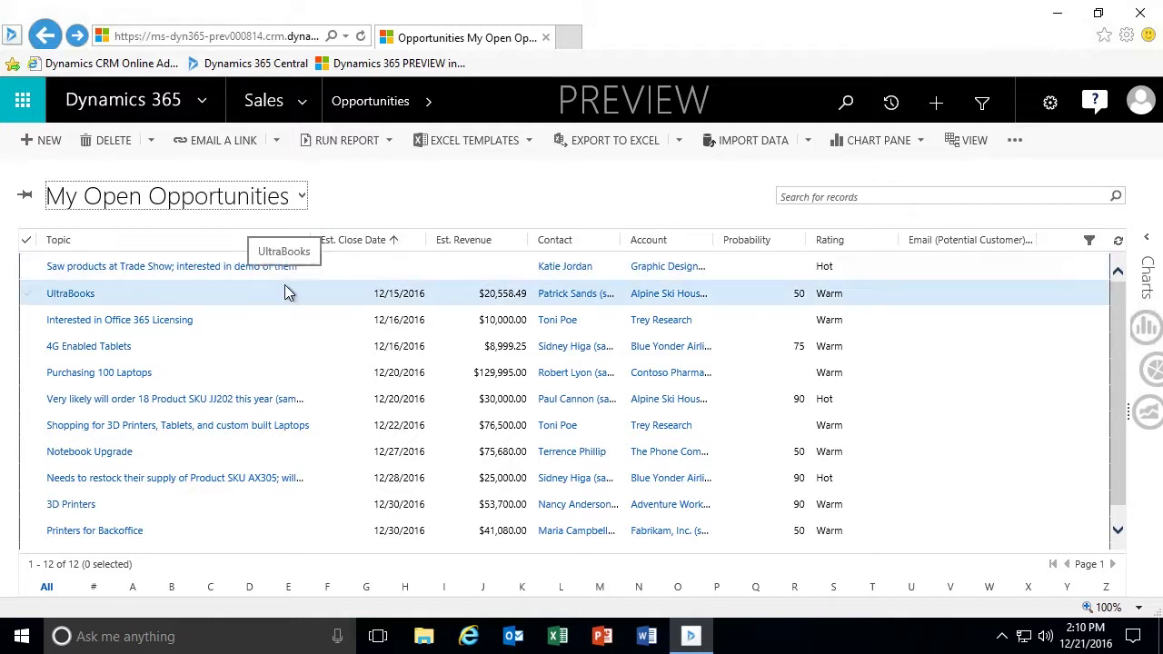
left_click(72, 296)
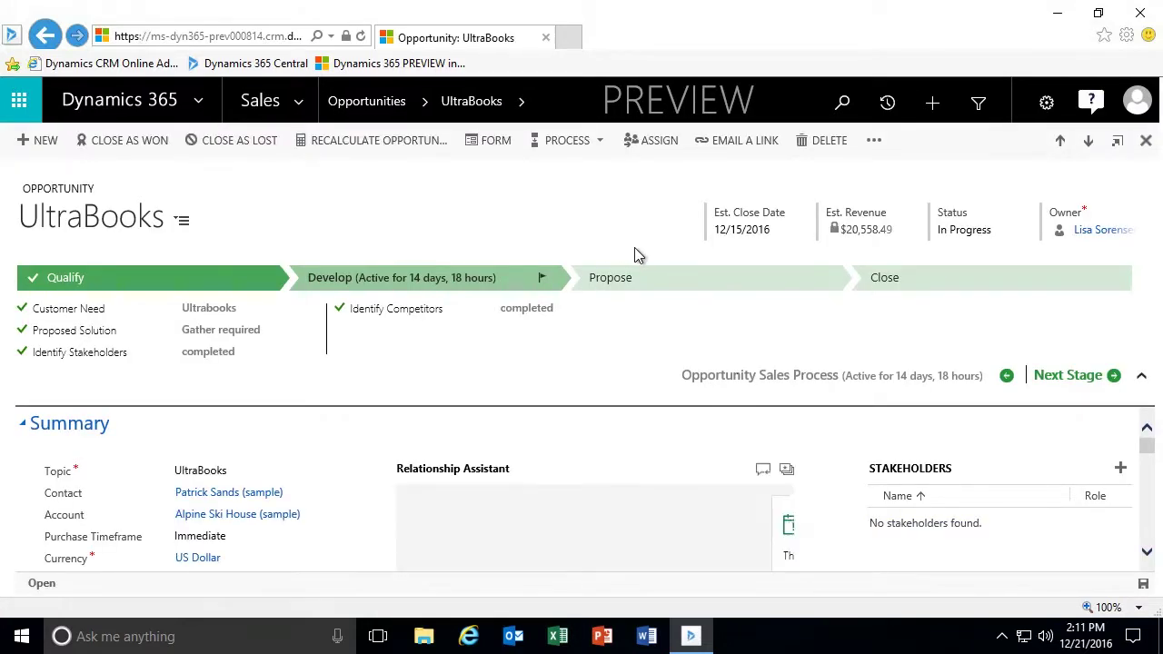
Review UltraBooks' three product lines (Litware keyboards, Office 365 and CRM Online, Fabrikam laptops) totaling $20,558.49.
scroll(370, 462, "down", 8)
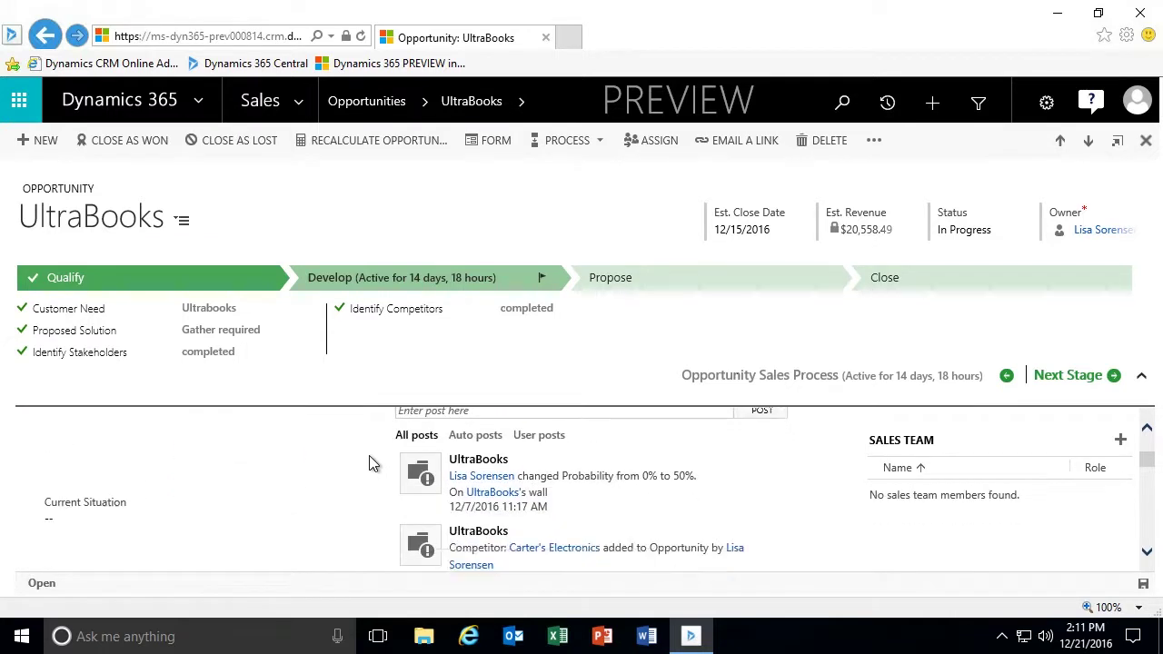
scroll(367, 461, "down", 6)
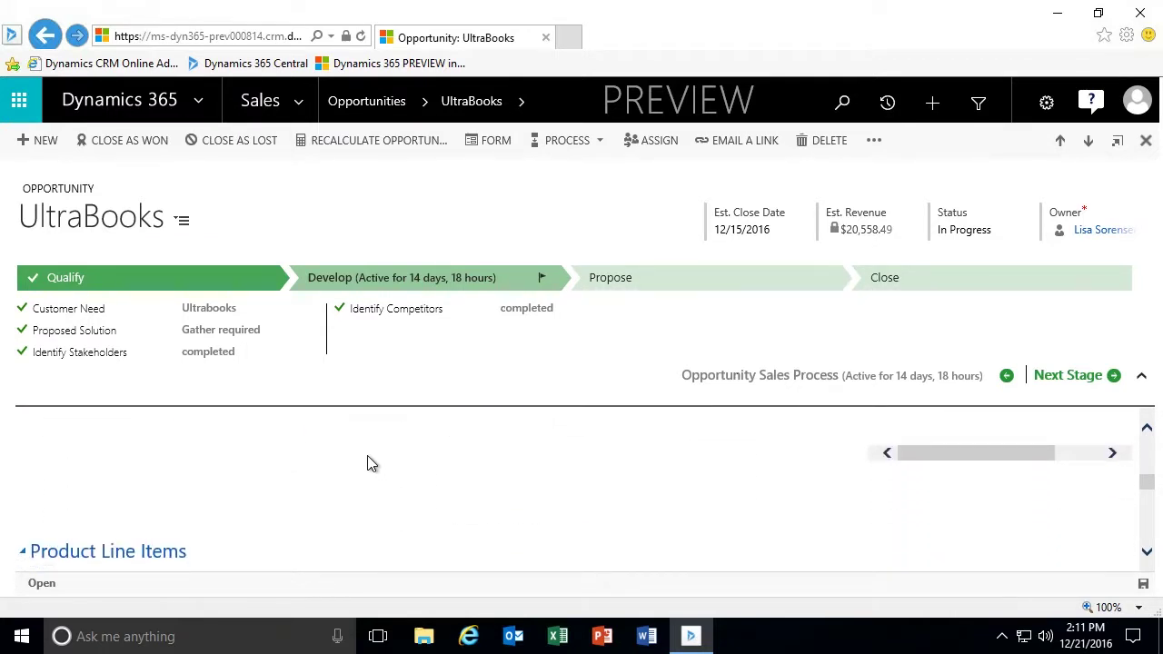
scroll(367, 455, "down", 2)
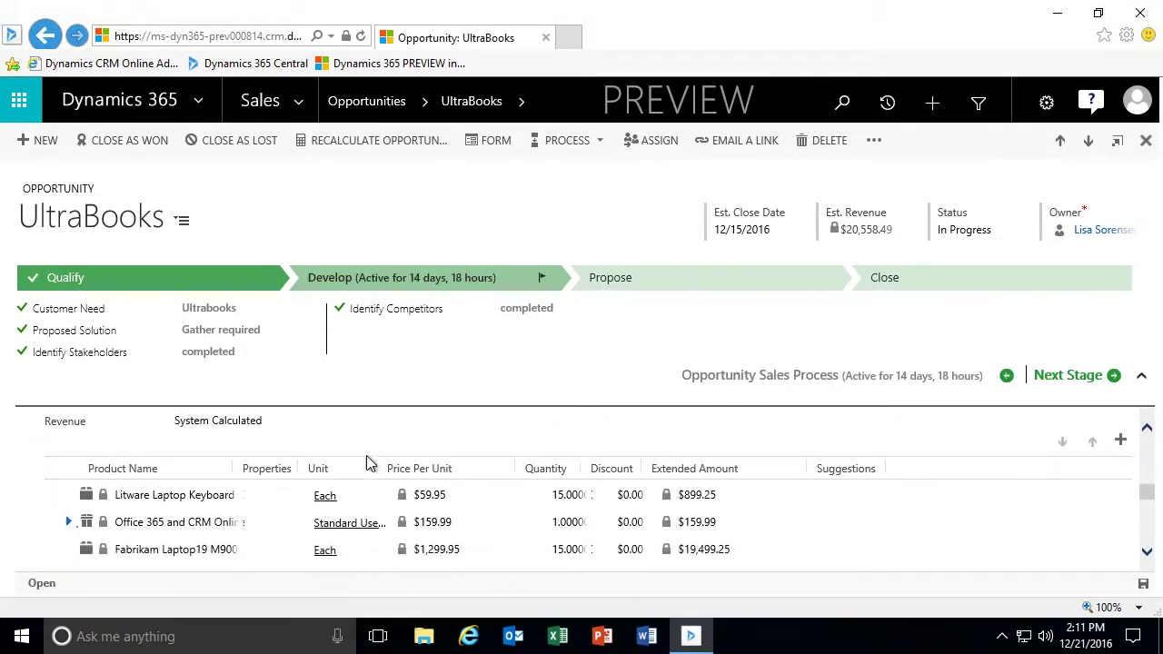
mouse_move(845, 489)
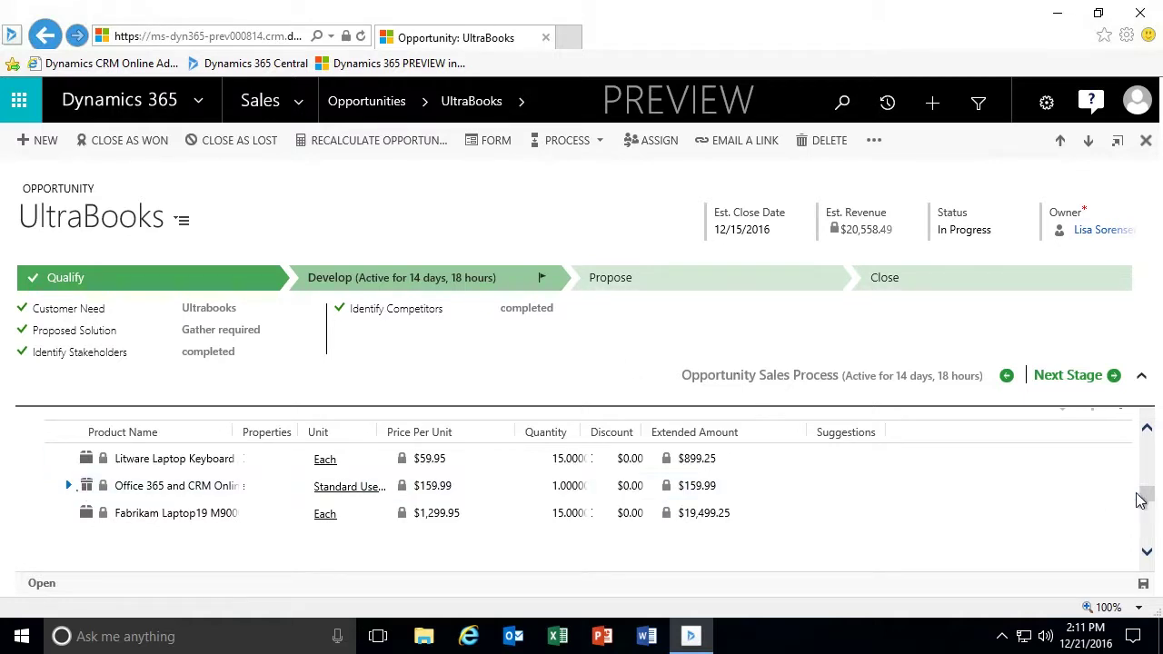
left_click_drag(1147, 501, 1147, 496)
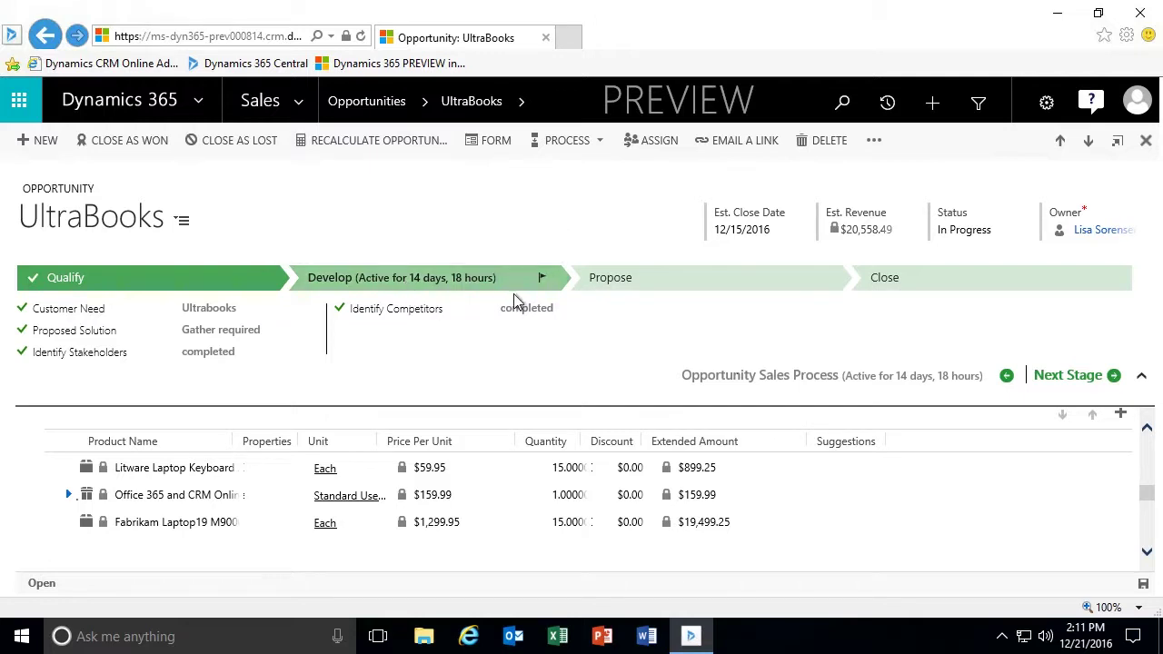
In the Propose stage, mark Identify Sales Team, Complete Internal Review and Present Proposal completed.
left_click(643, 288)
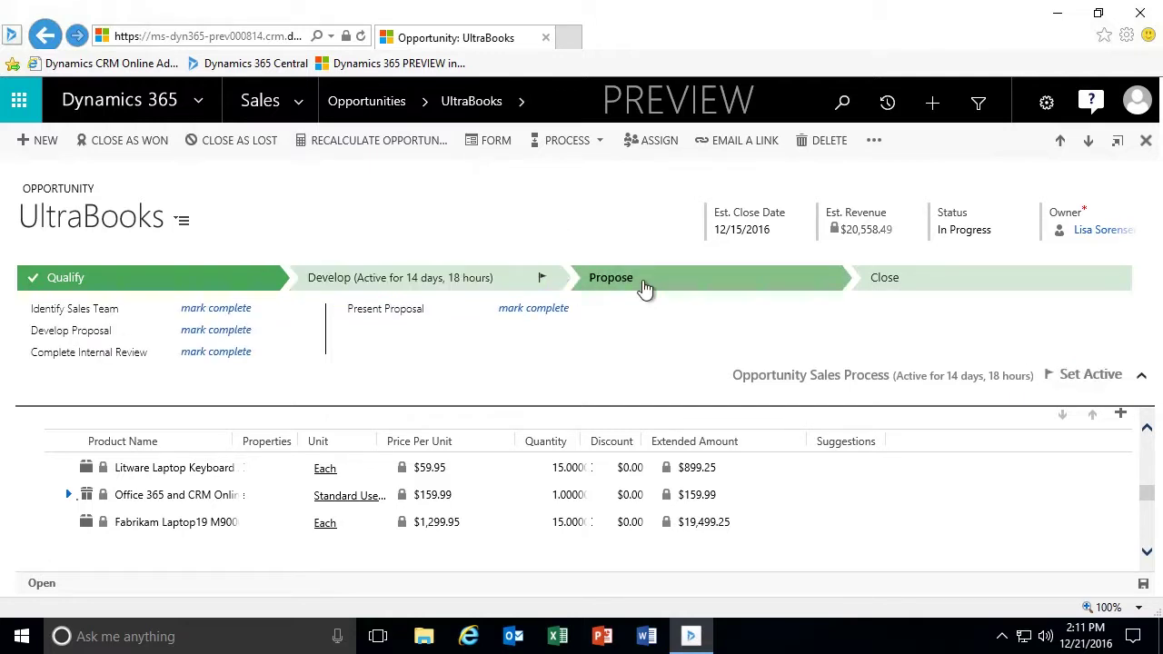
left_click(238, 313)
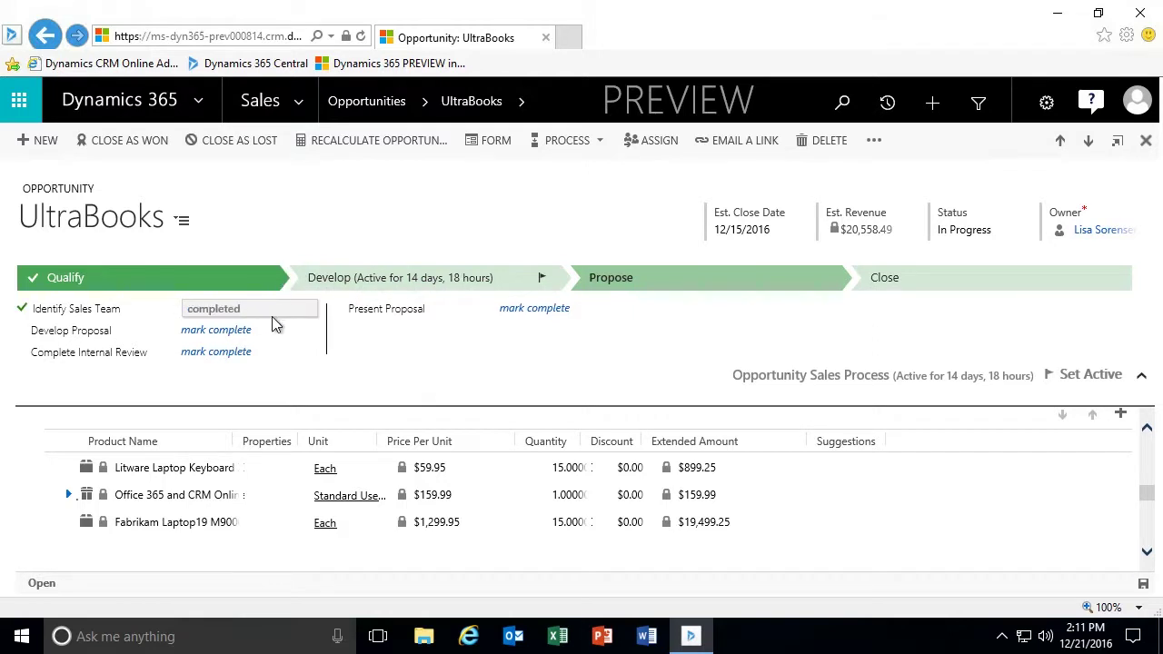
left_click(223, 354)
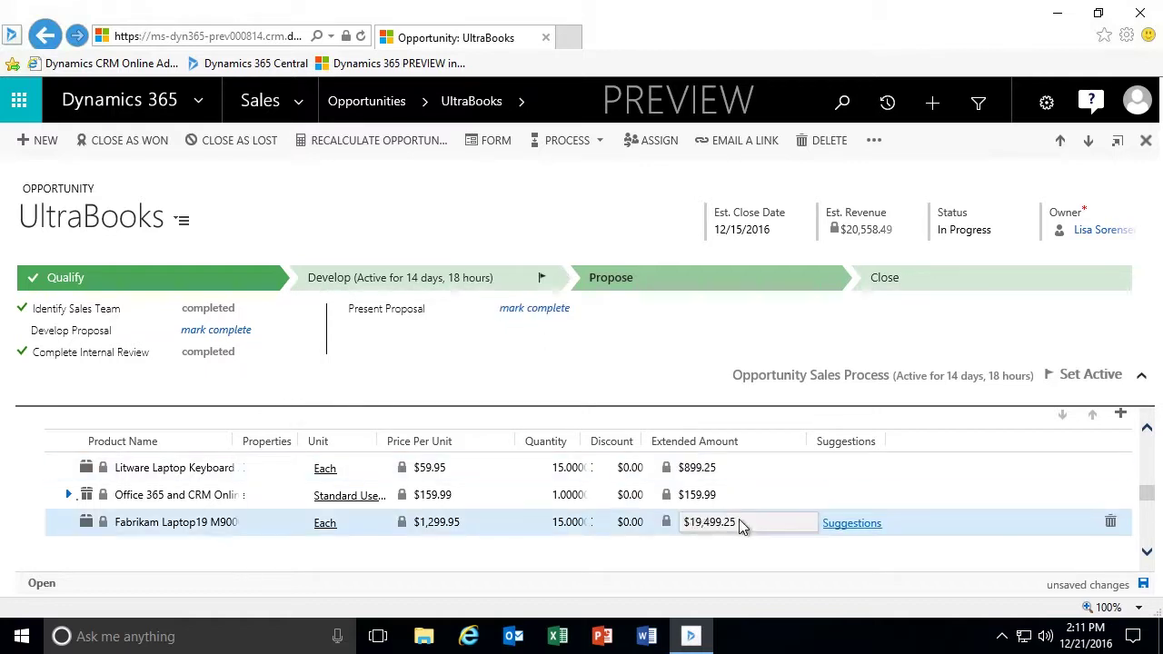
left_click(534, 312)
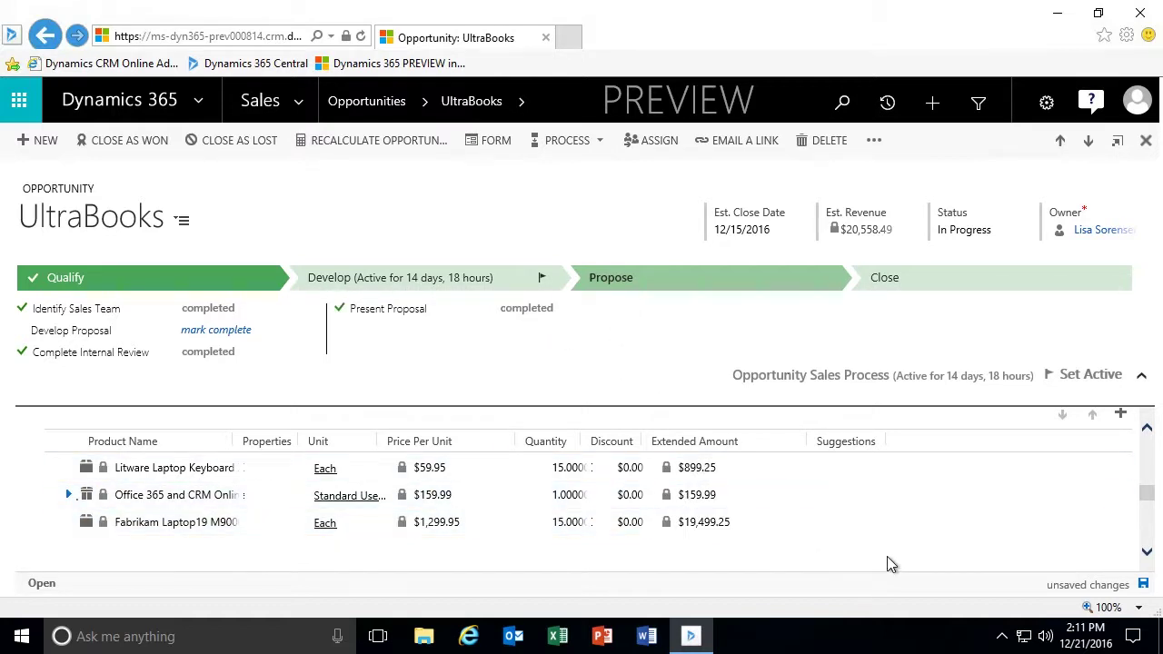
scroll(887, 556, "down", 3)
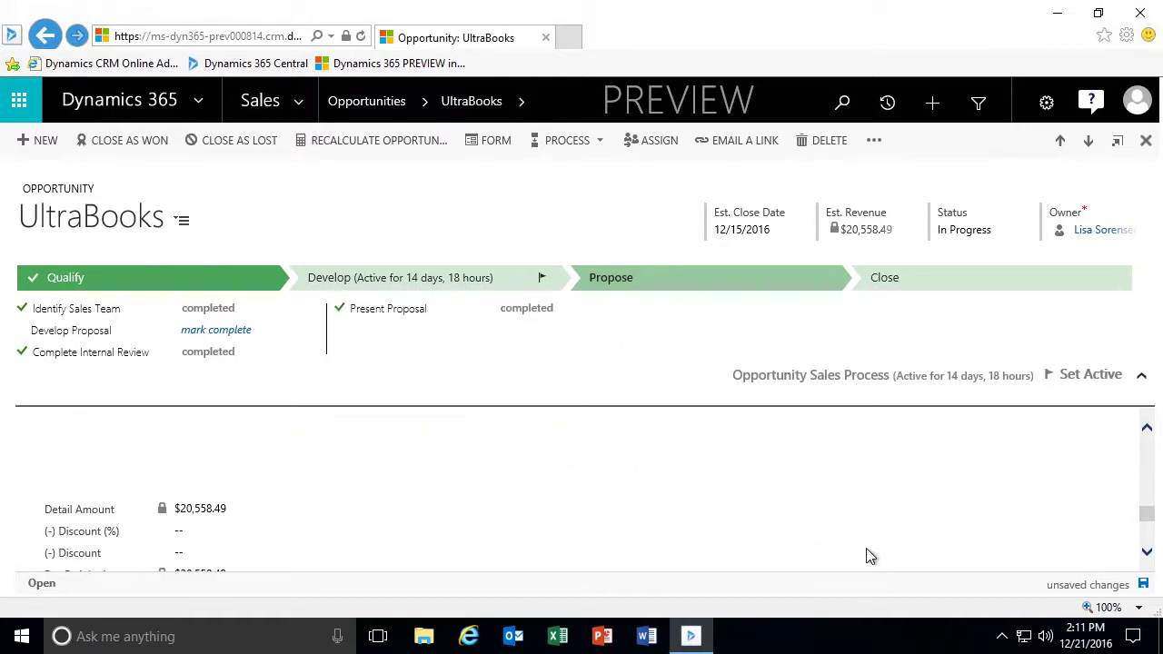
scroll(769, 530, "down", 4)
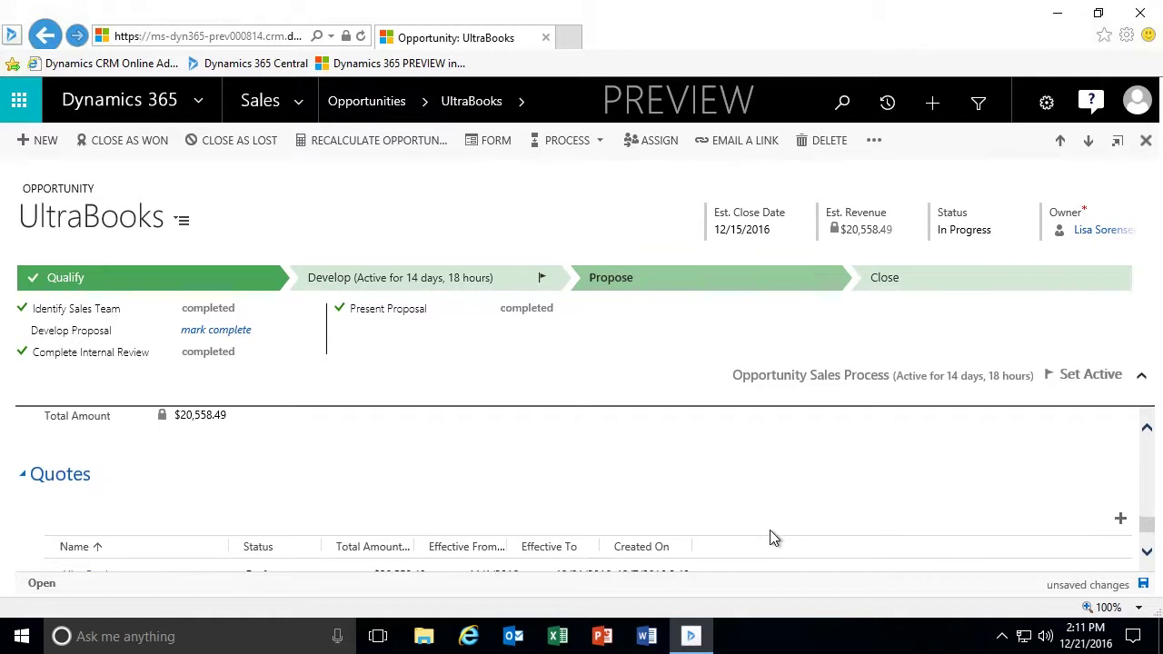
Jump to the opportunity's Quotes section and open the UltraBooks draft quote.
left_click(183, 222)
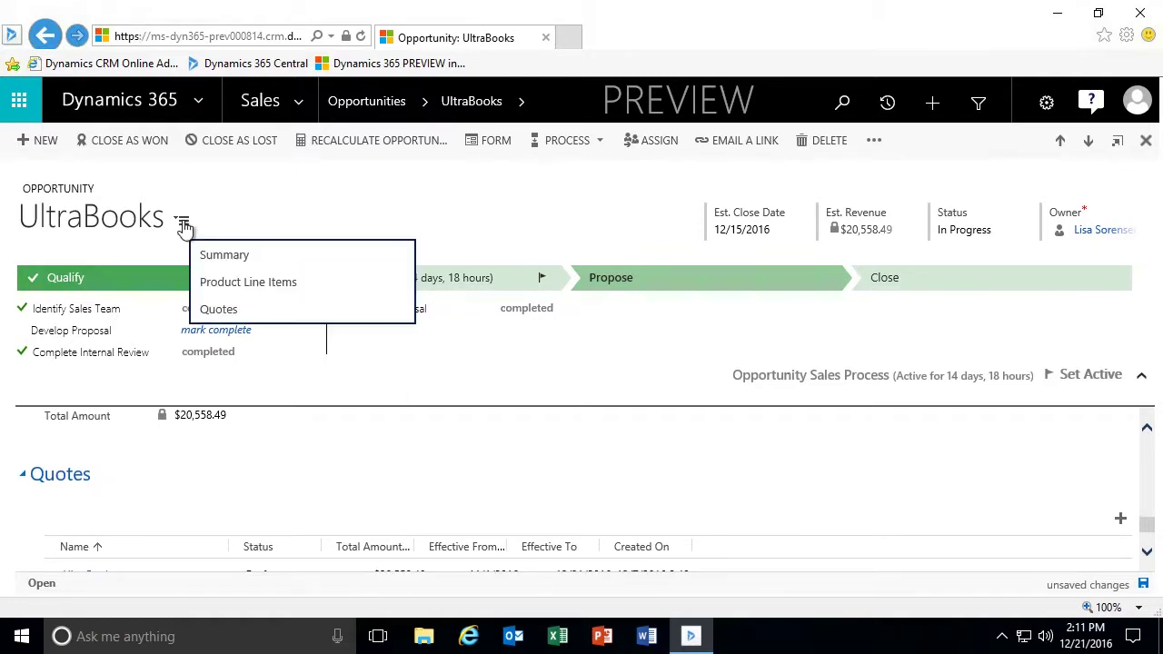
left_click(238, 313)
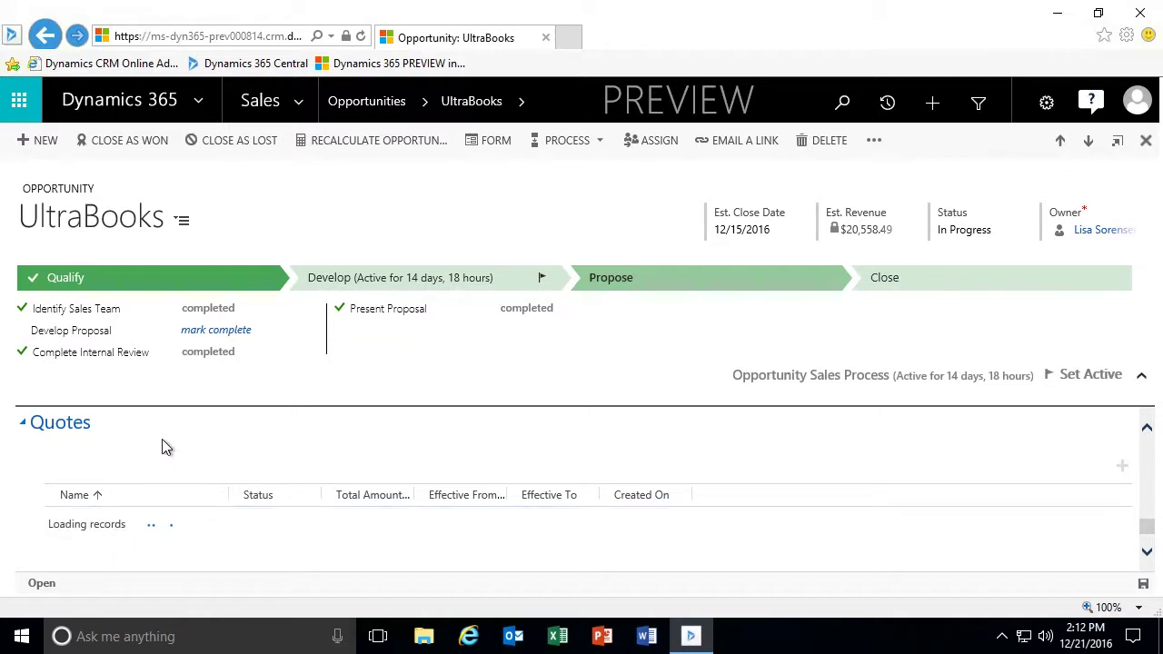
left_click(87, 525)
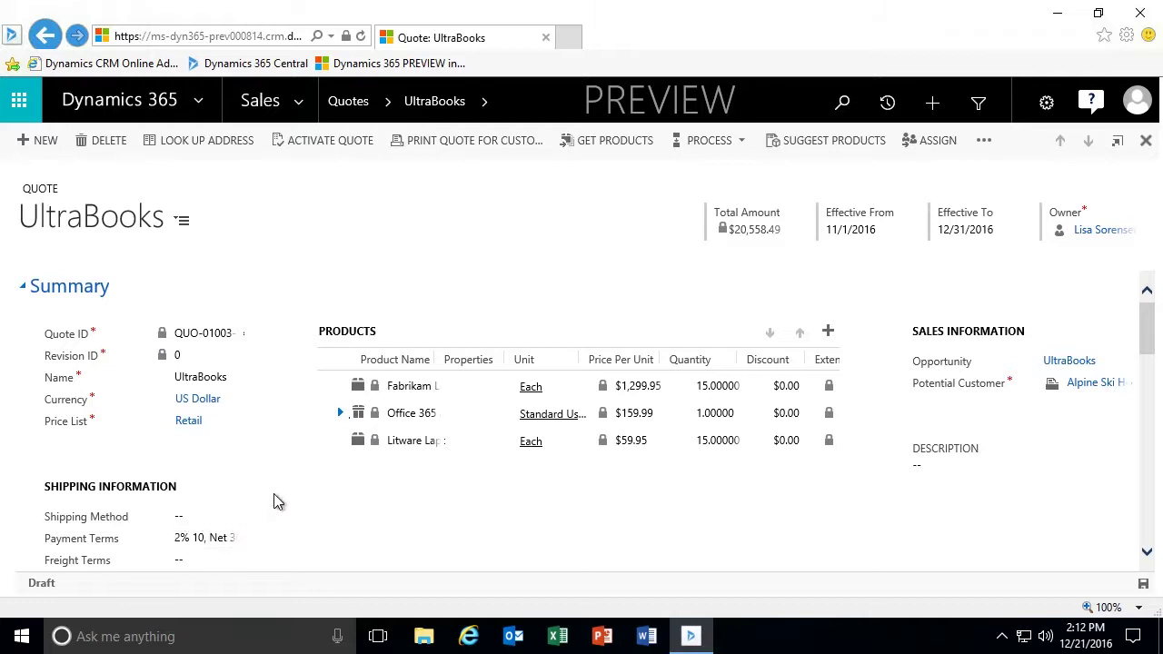
Activate the UltraBooks quote and scroll through it, now read-only at $20,558.49 with no tax.
scroll(273, 494, "down", 1)
scroll(273, 493, "up", 1)
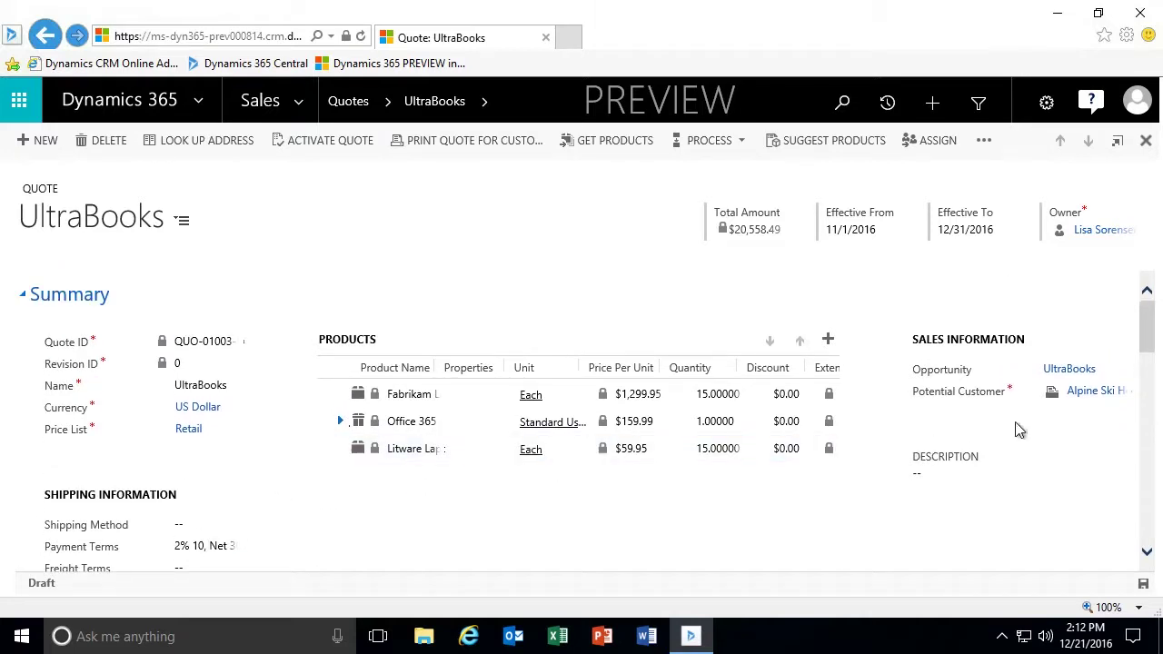
scroll(1127, 355, "down", 3)
scroll(1085, 361, "up", 3)
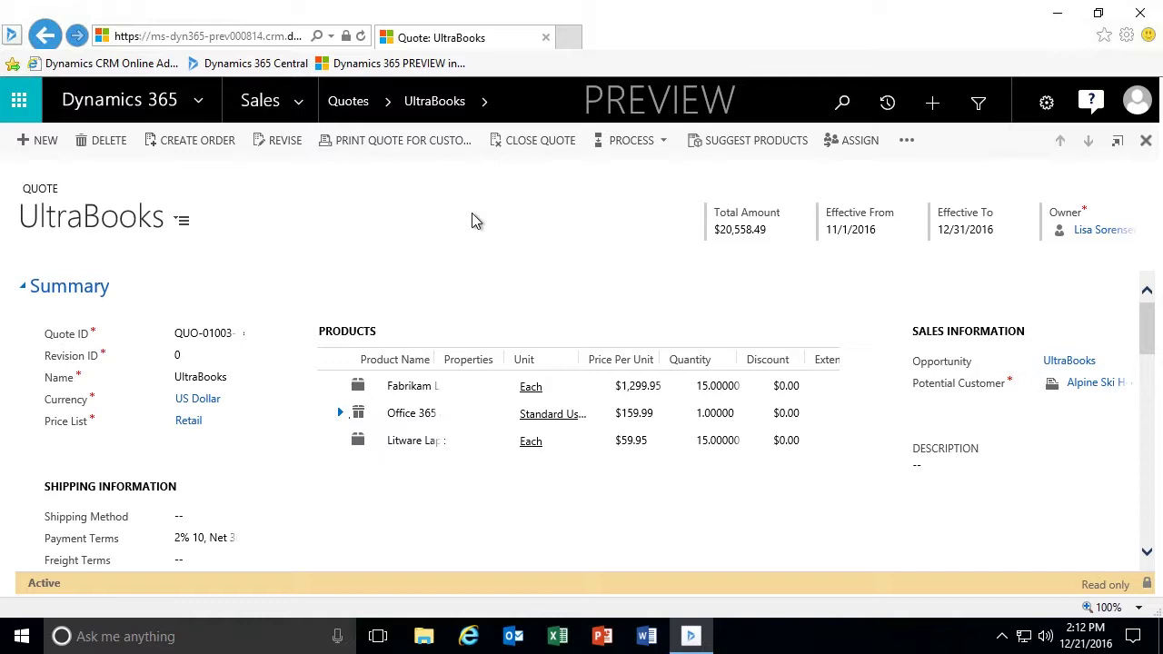
scroll(487, 406, "down", 5)
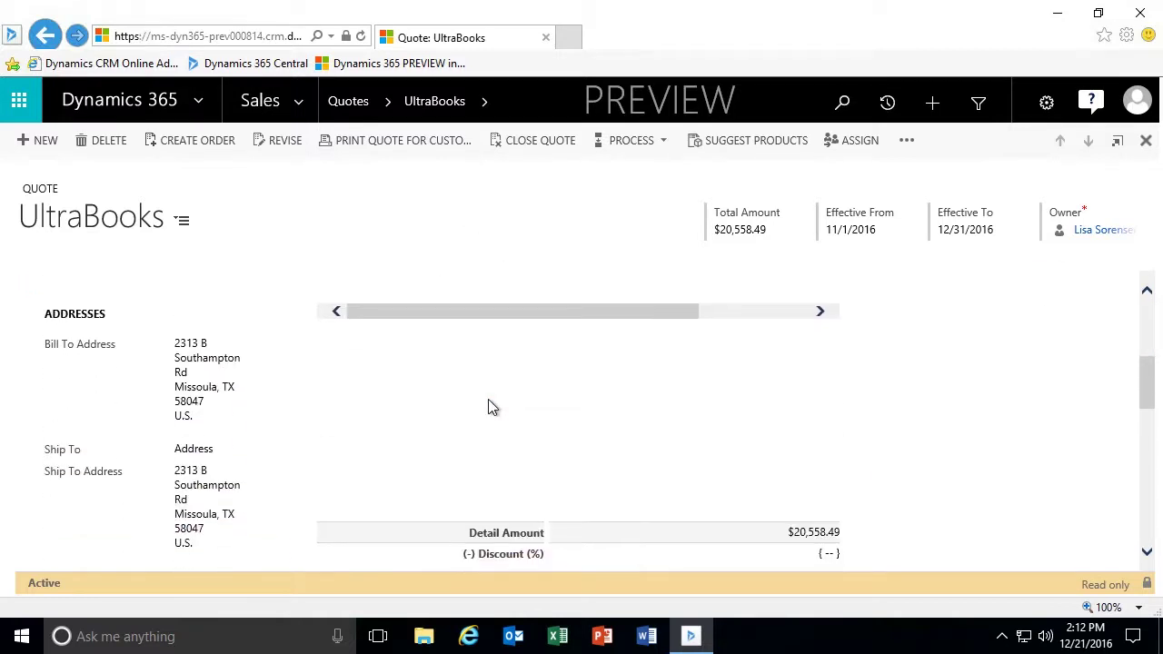
scroll(508, 414, "down", 2)
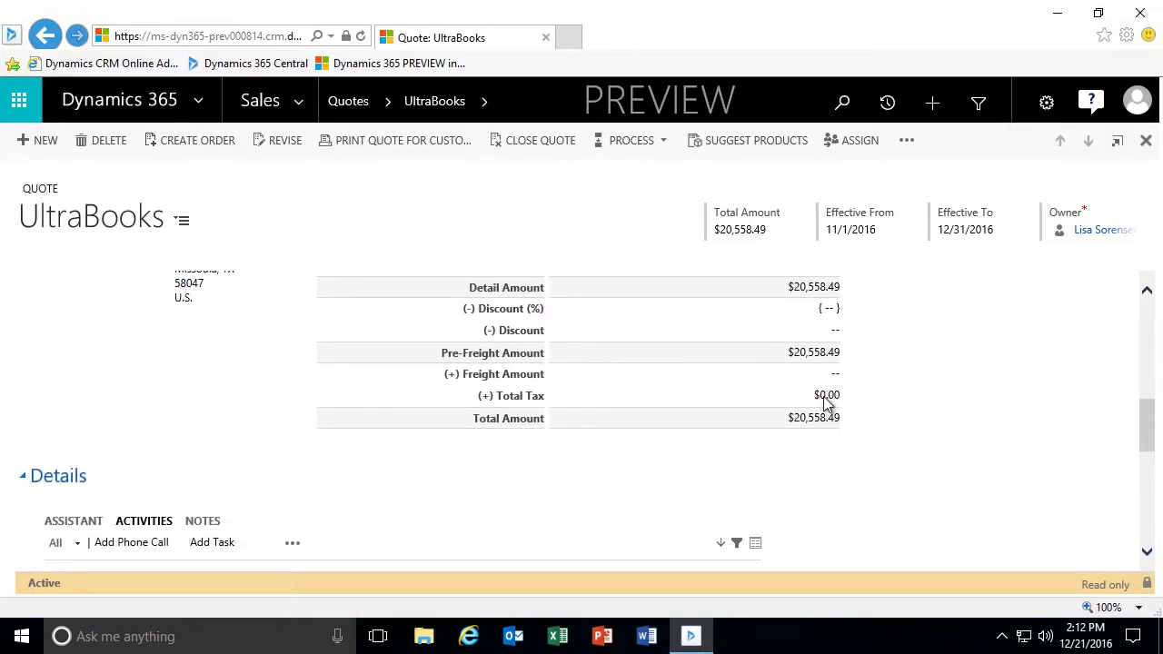
scroll(845, 405, "up", 2)
scroll(840, 407, "up", 5)
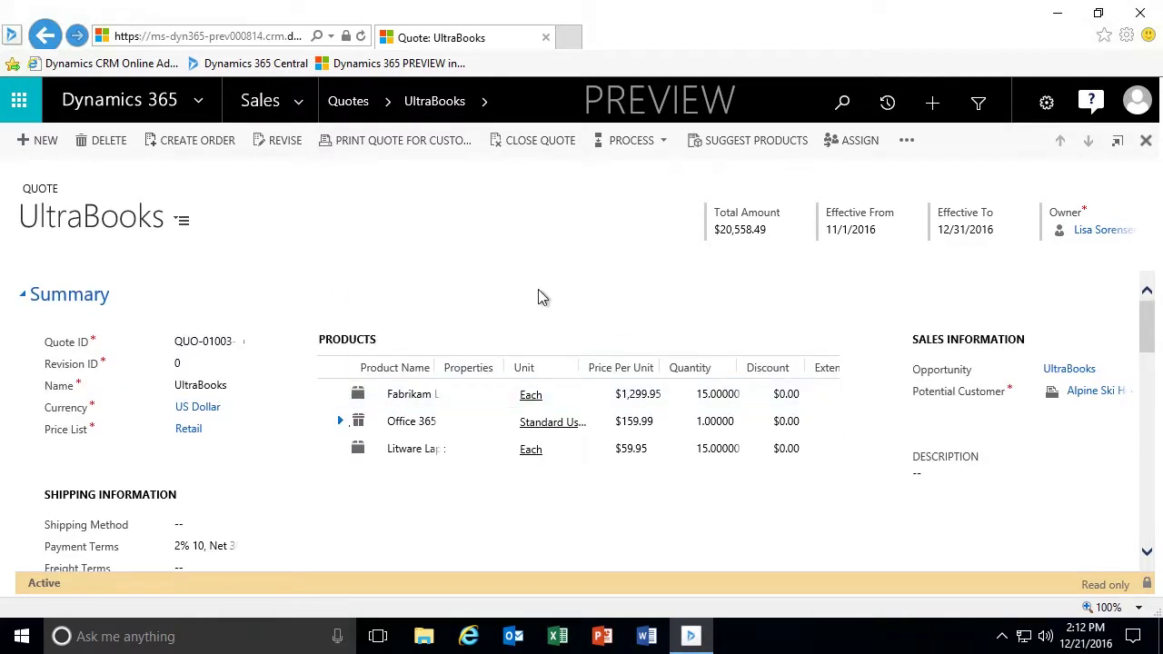